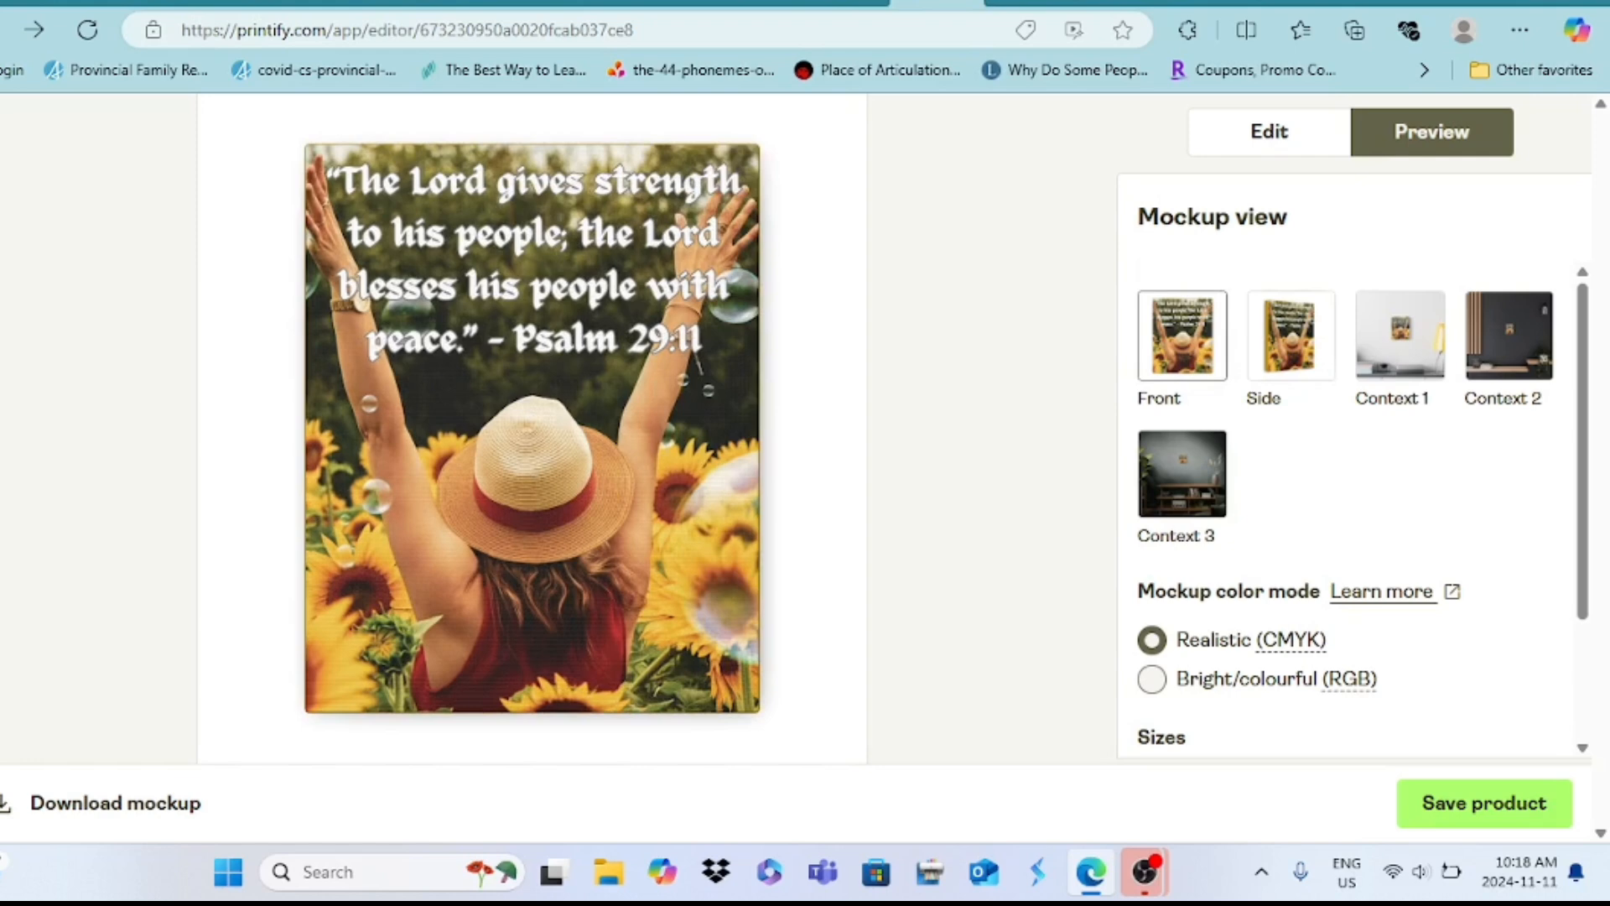
Step: Preview the sunflower Psalm 29:11 canvas in the Context 1 mockup and inspect it up close on the wall
left_click(1400, 336)
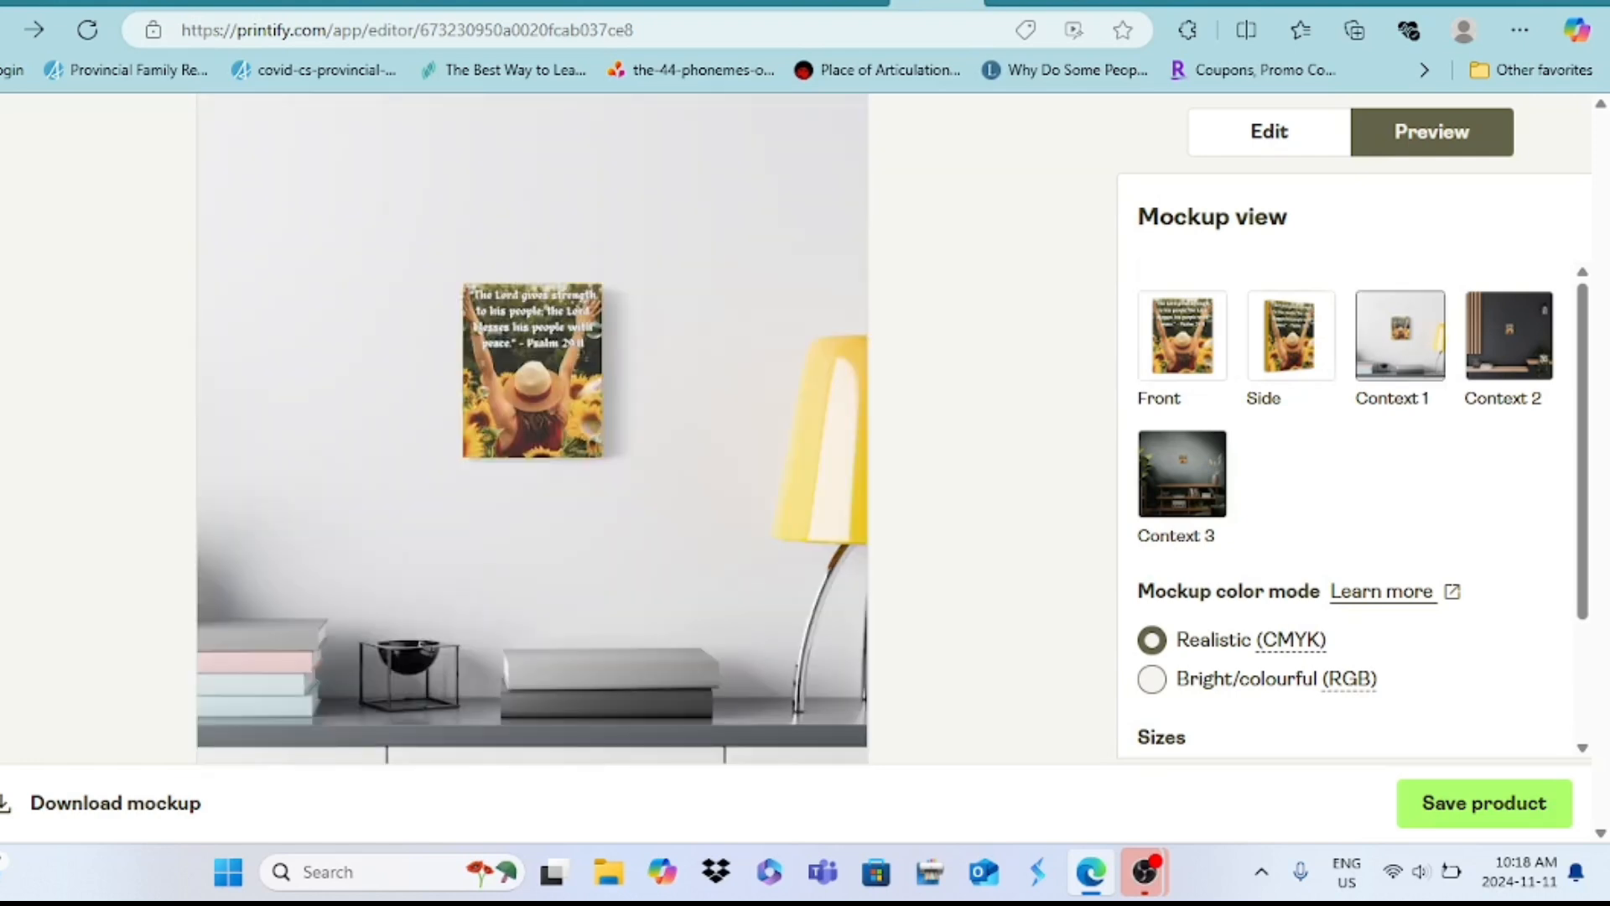
scroll(402, 339, "up", 5)
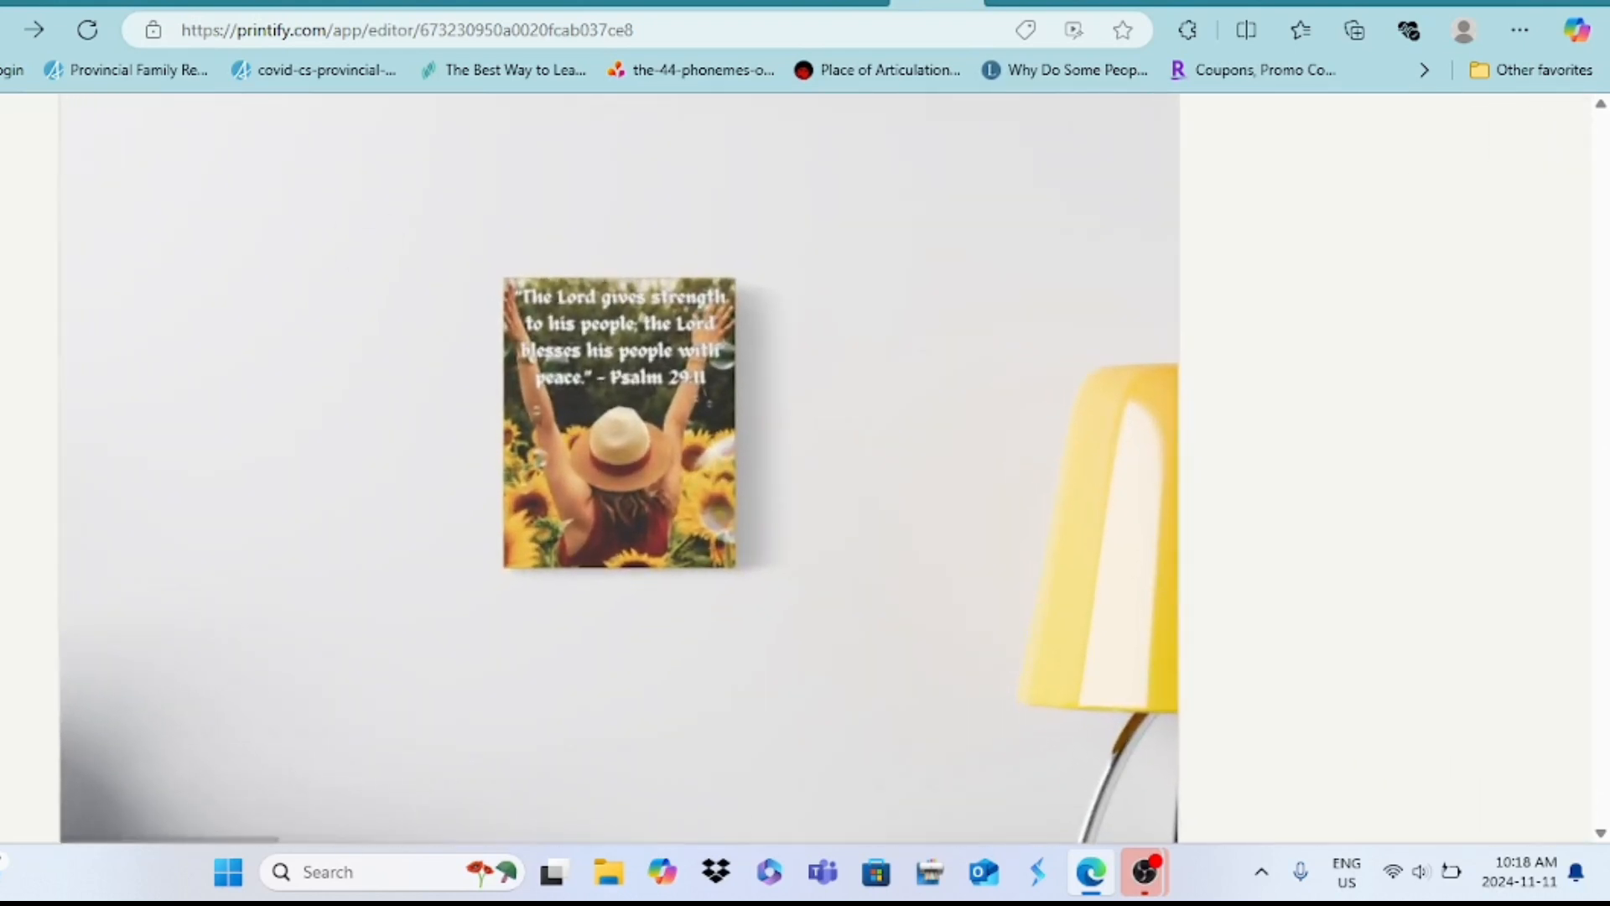
scroll(377, 419, "up", 2)
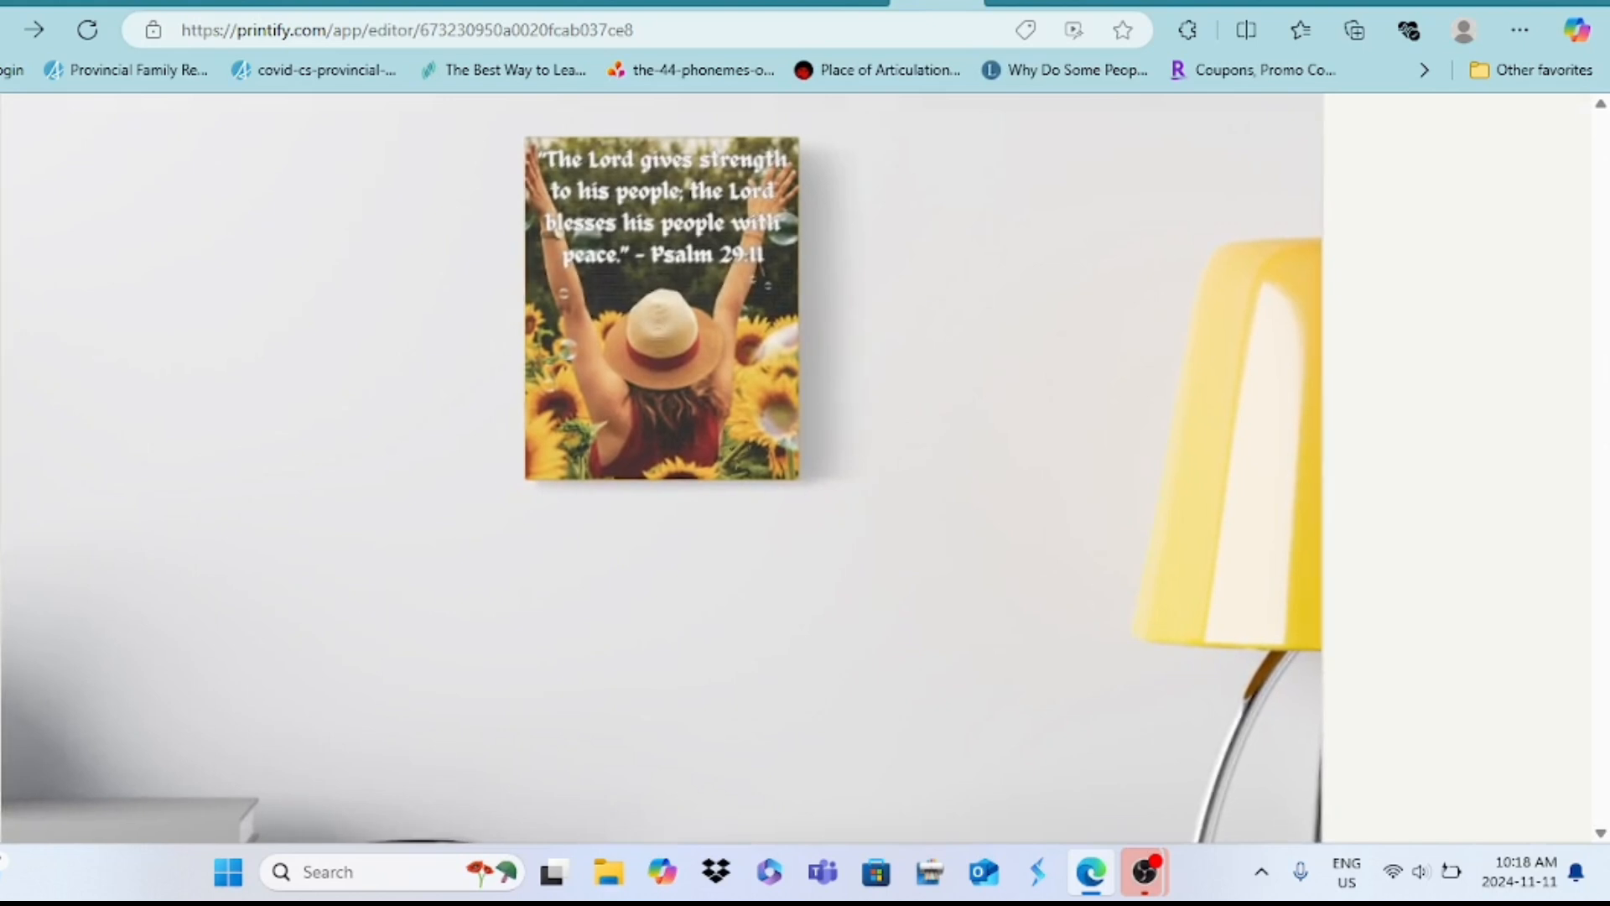
scroll(406, 640, "down", 3)
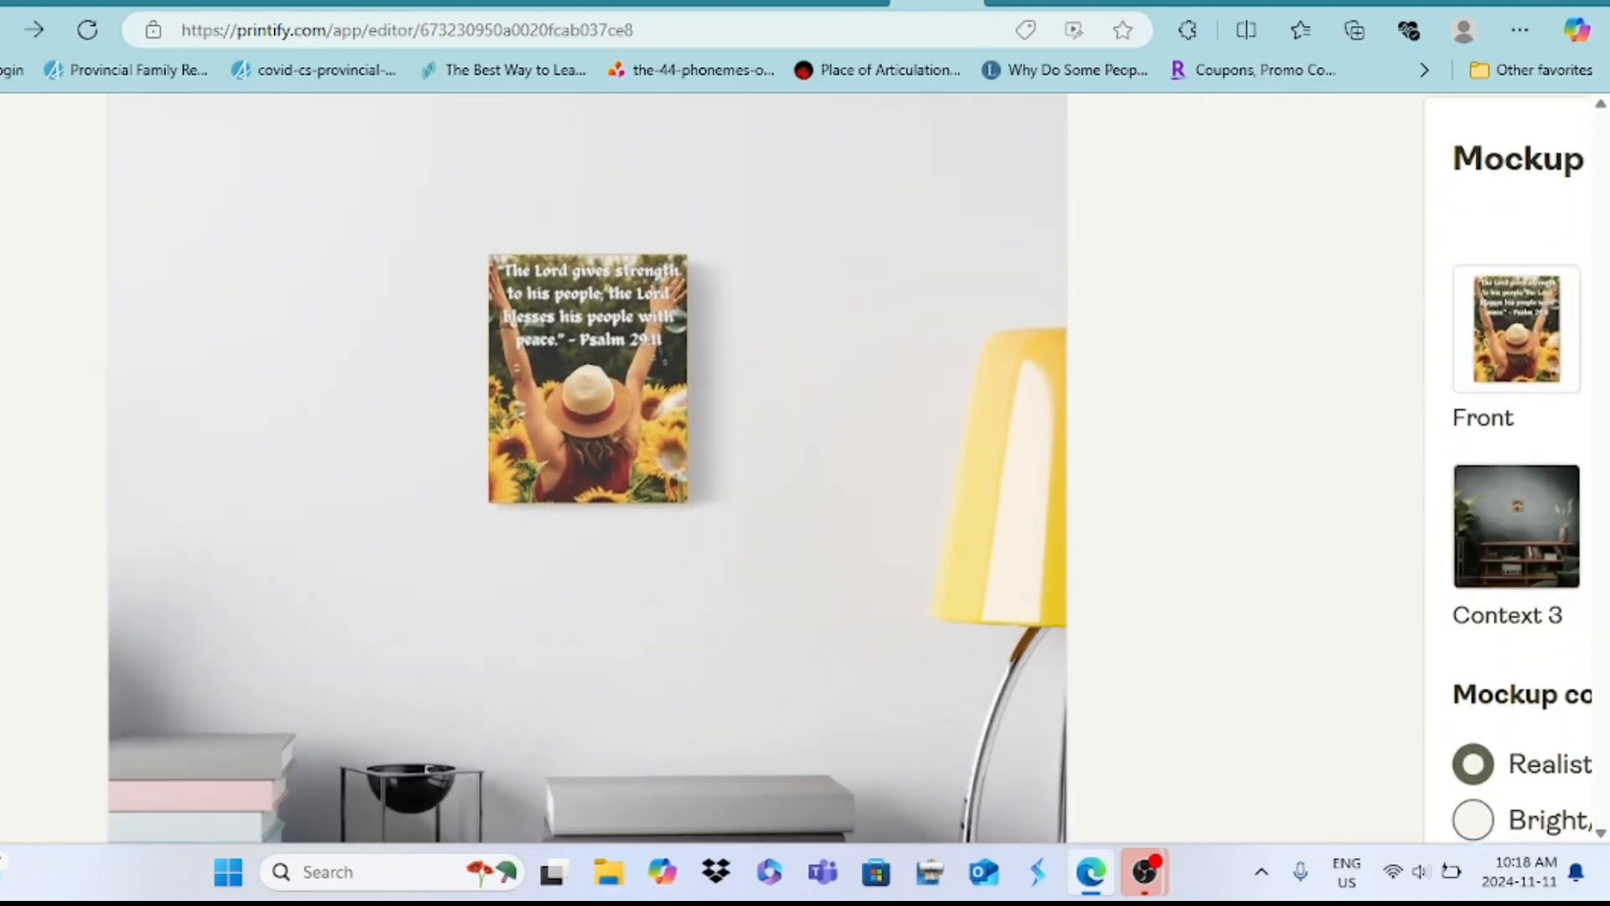
scroll(587, 470, "down", 3)
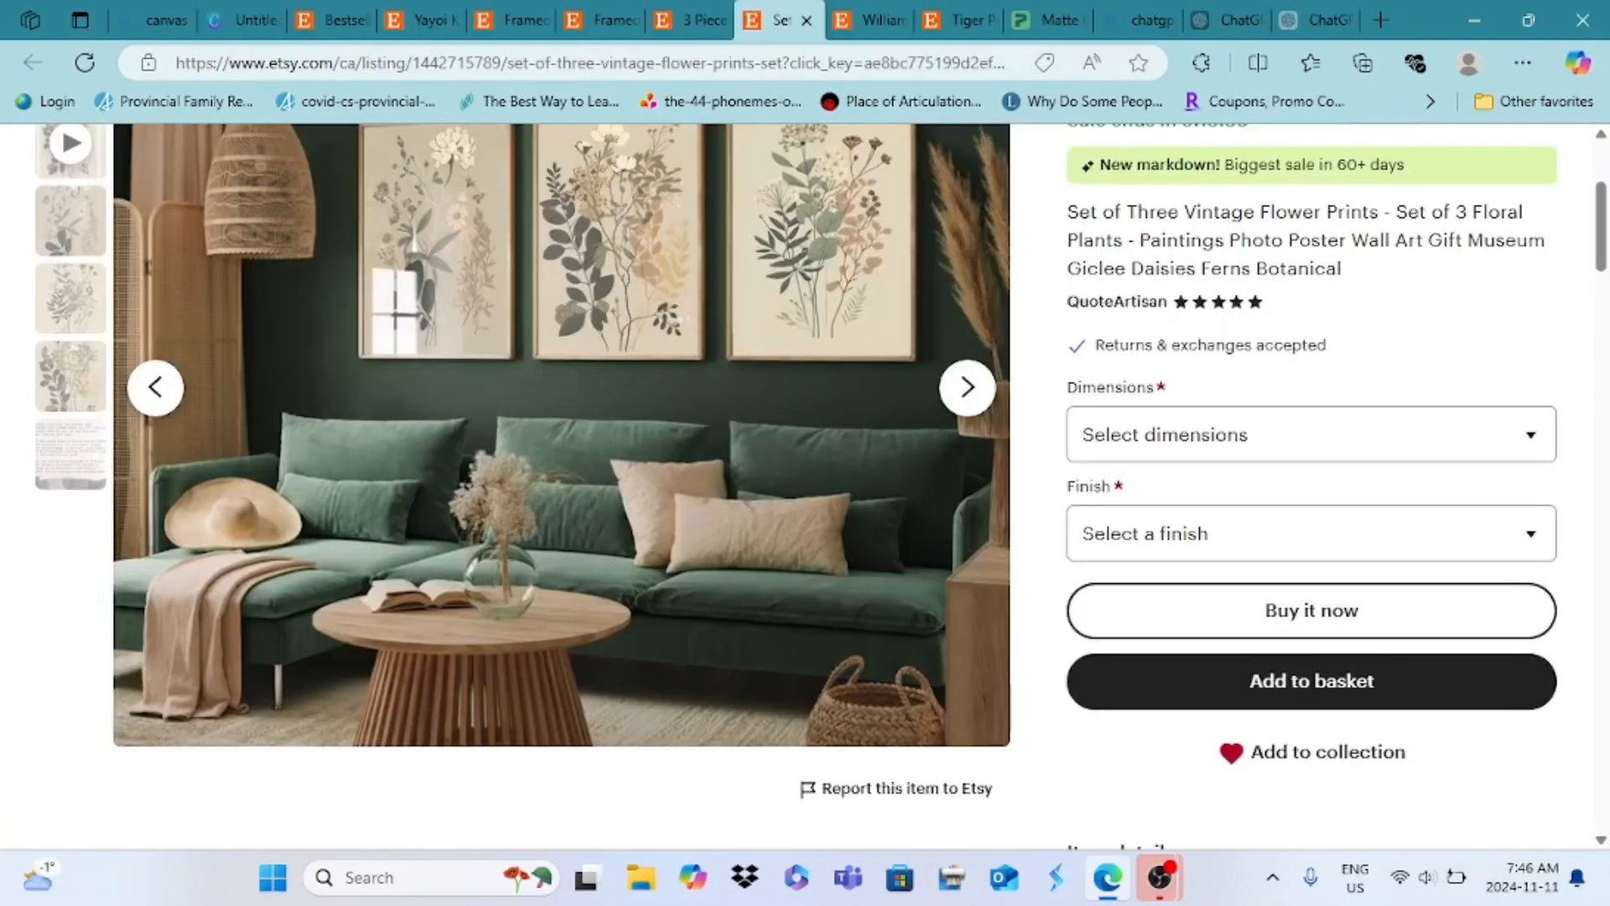
Step: Look over the Etsy listings for the set of three vintage flower prints and the framed vintage tree art prints
scroll(684, 318, "up", 1)
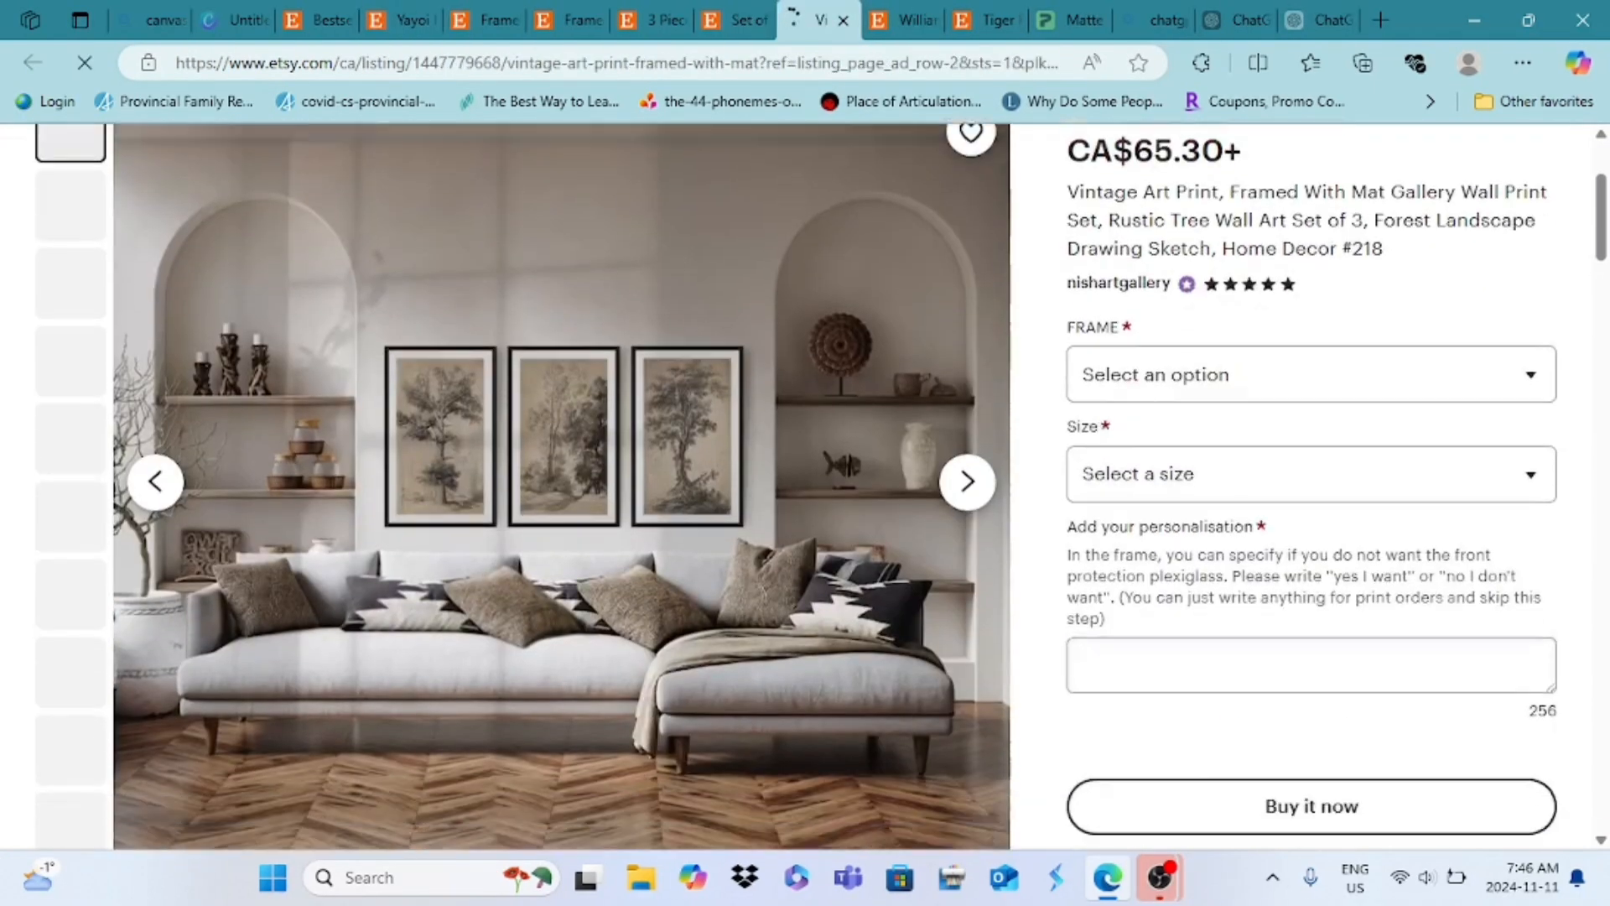
scroll(764, 522, "down", 1)
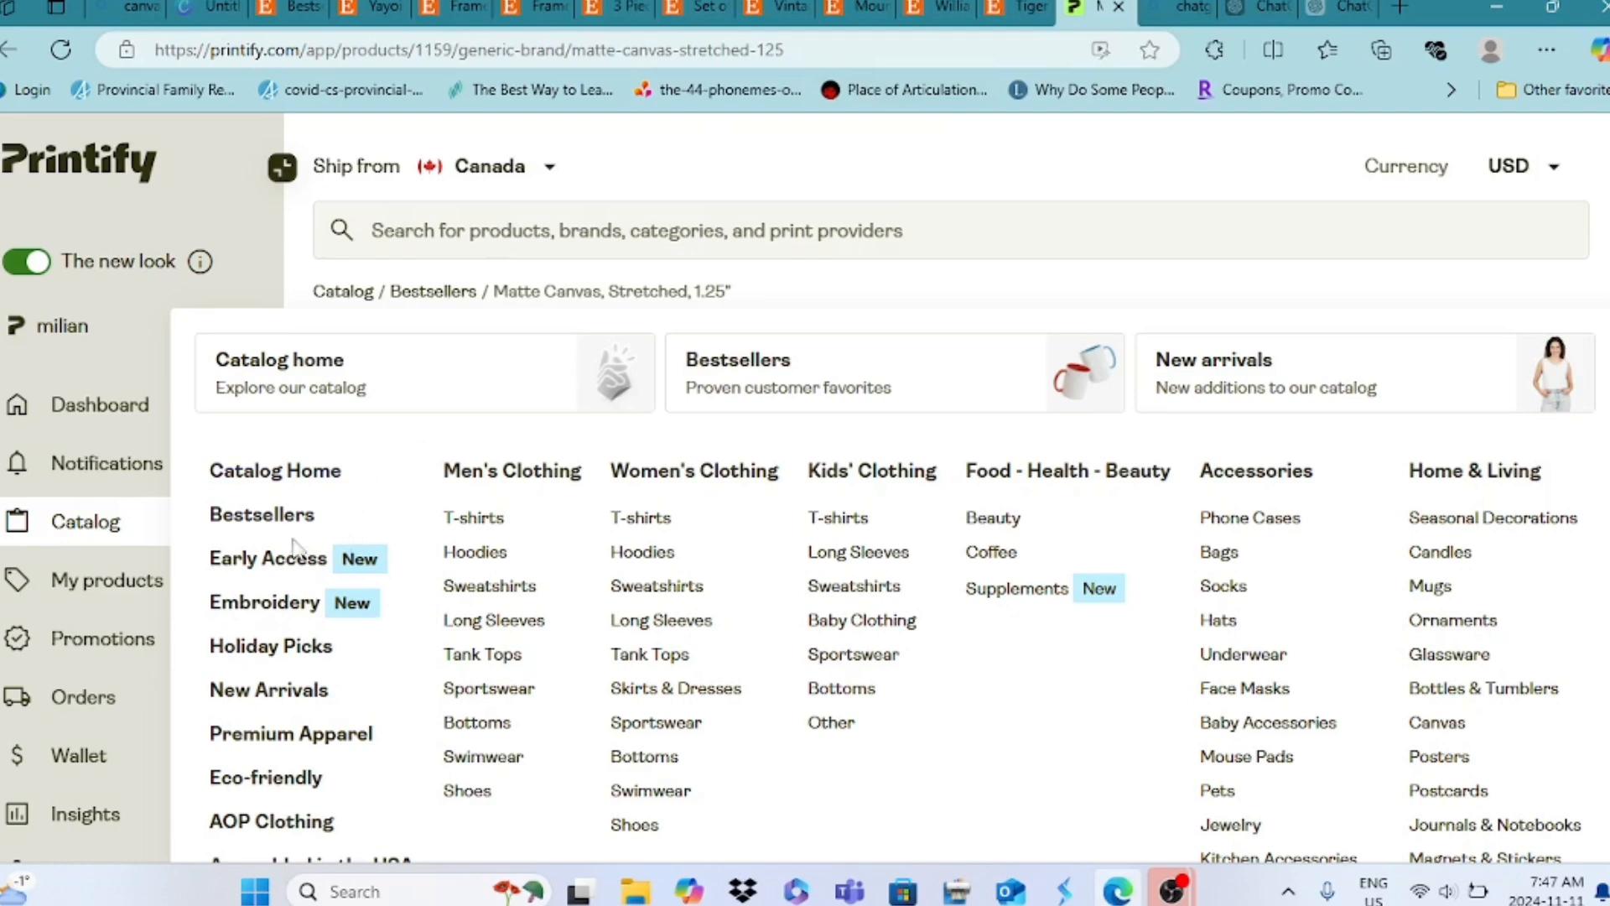
Step: Switch to Printify, browse the catalog's Bestsellers and open the Matte Canvas, Stretched, 1.25" product
left_click(270, 520)
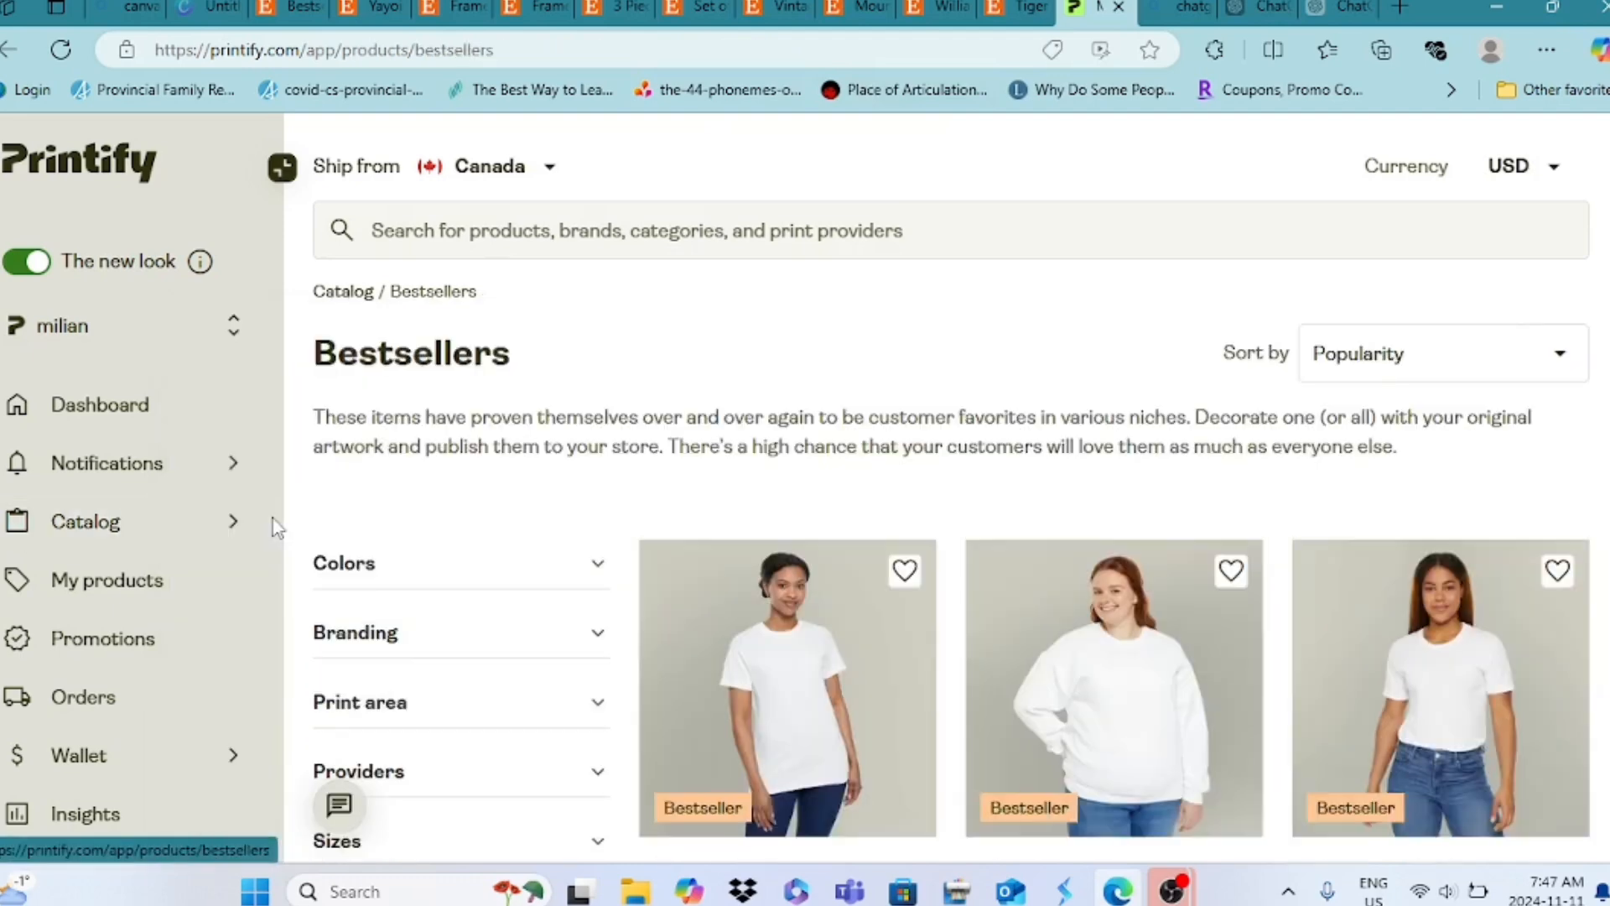
scroll(275, 527, "down", 10)
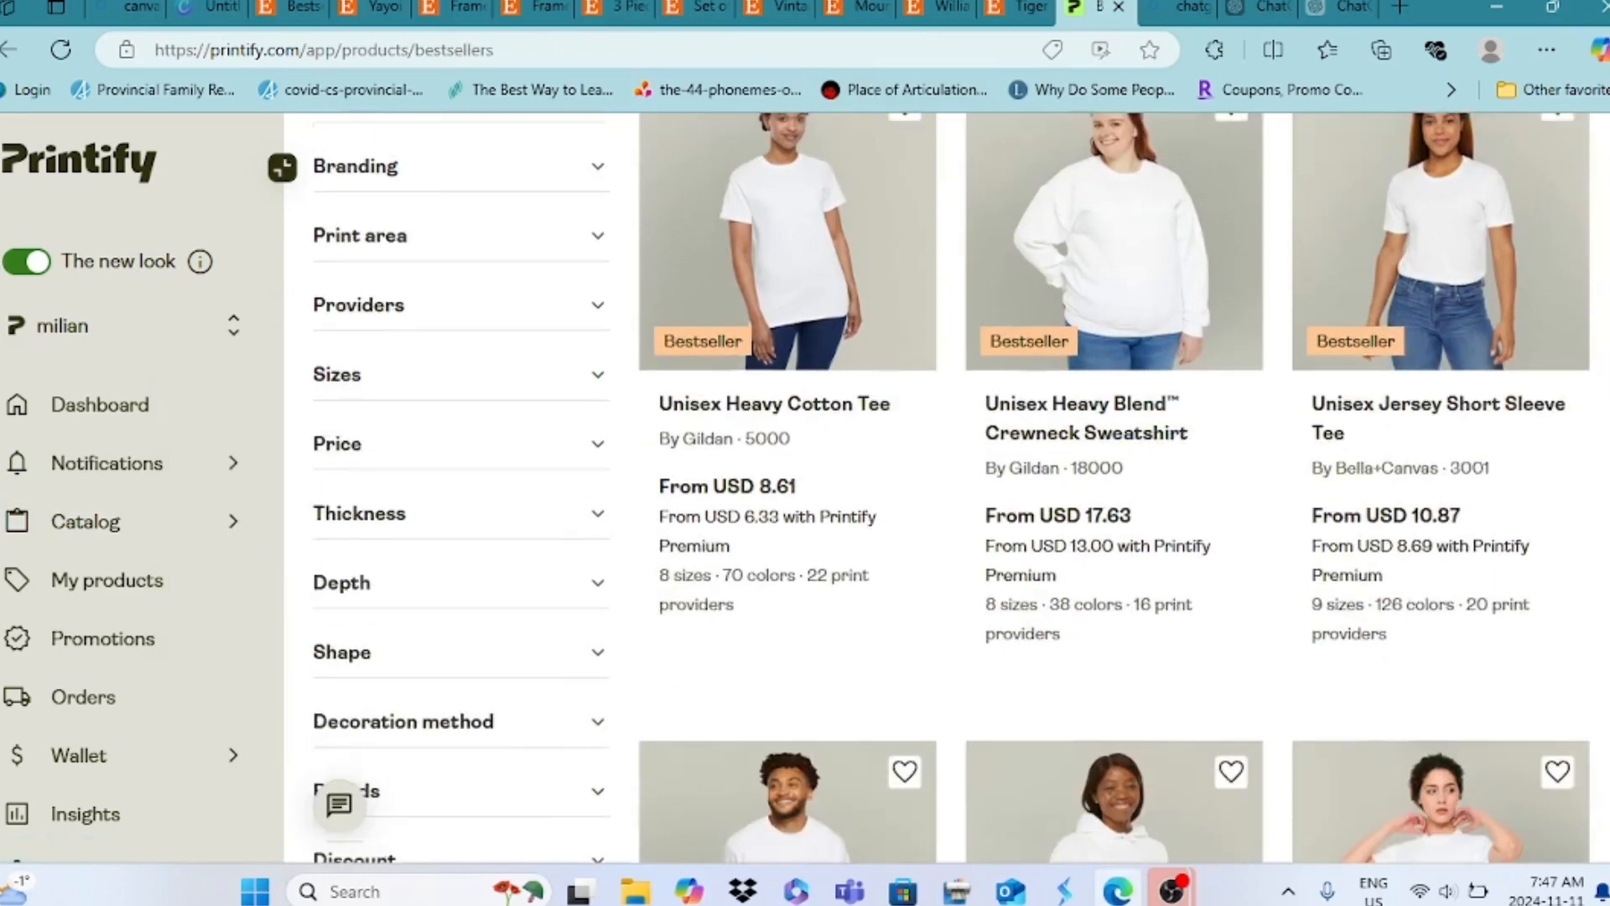
scroll(357, 700, "down", 7)
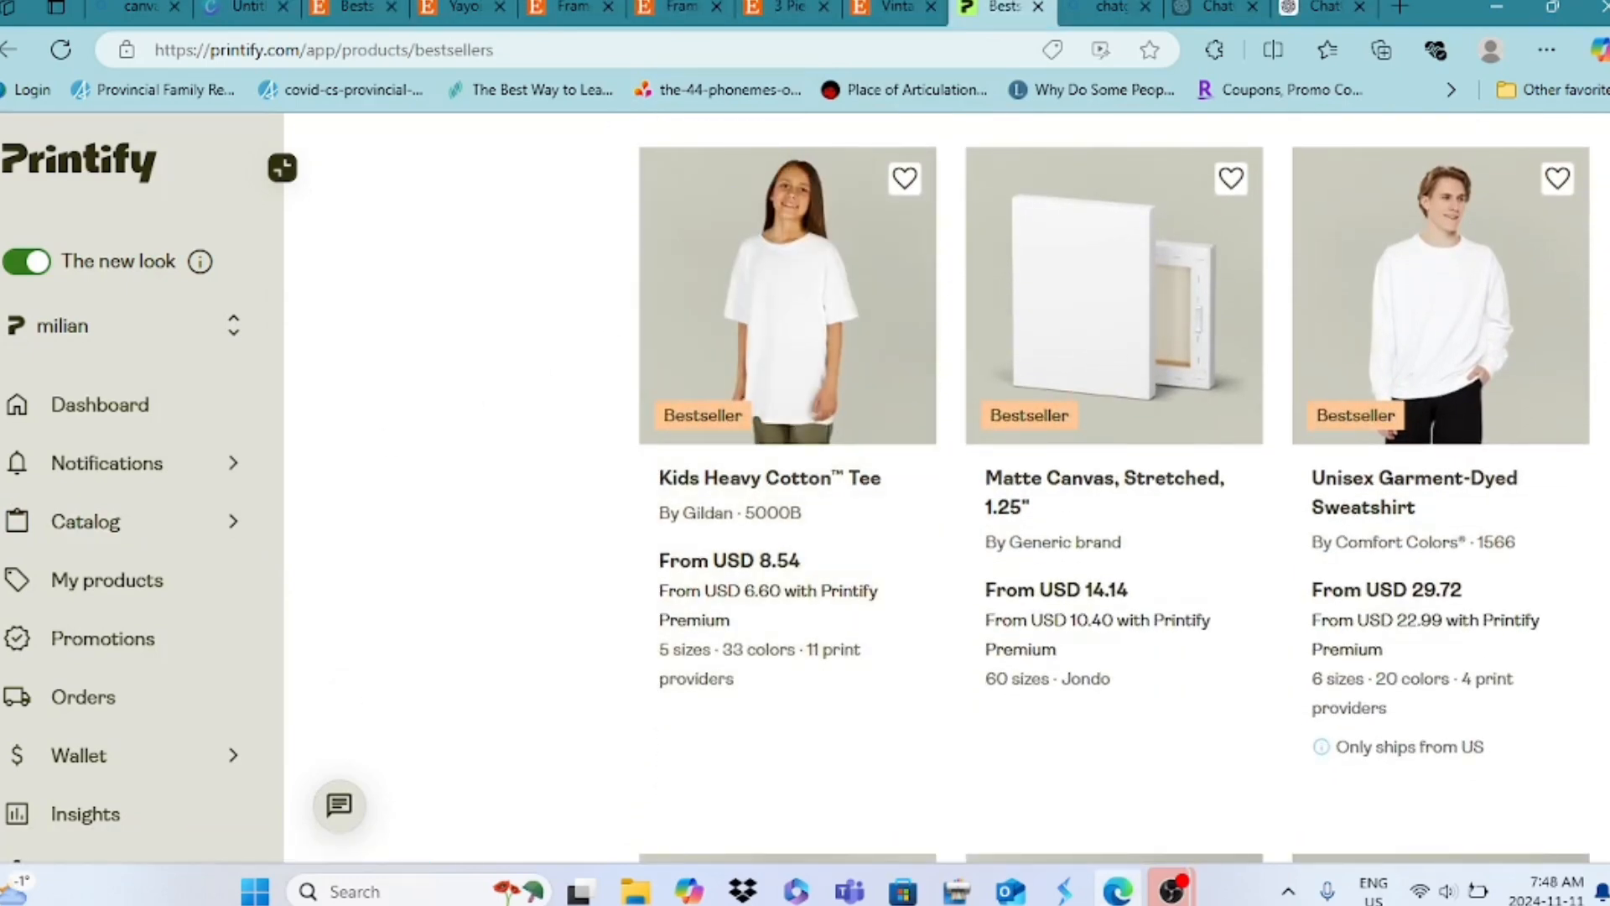
scroll(554, 536, "down", 3)
scroll(545, 528, "up", 3)
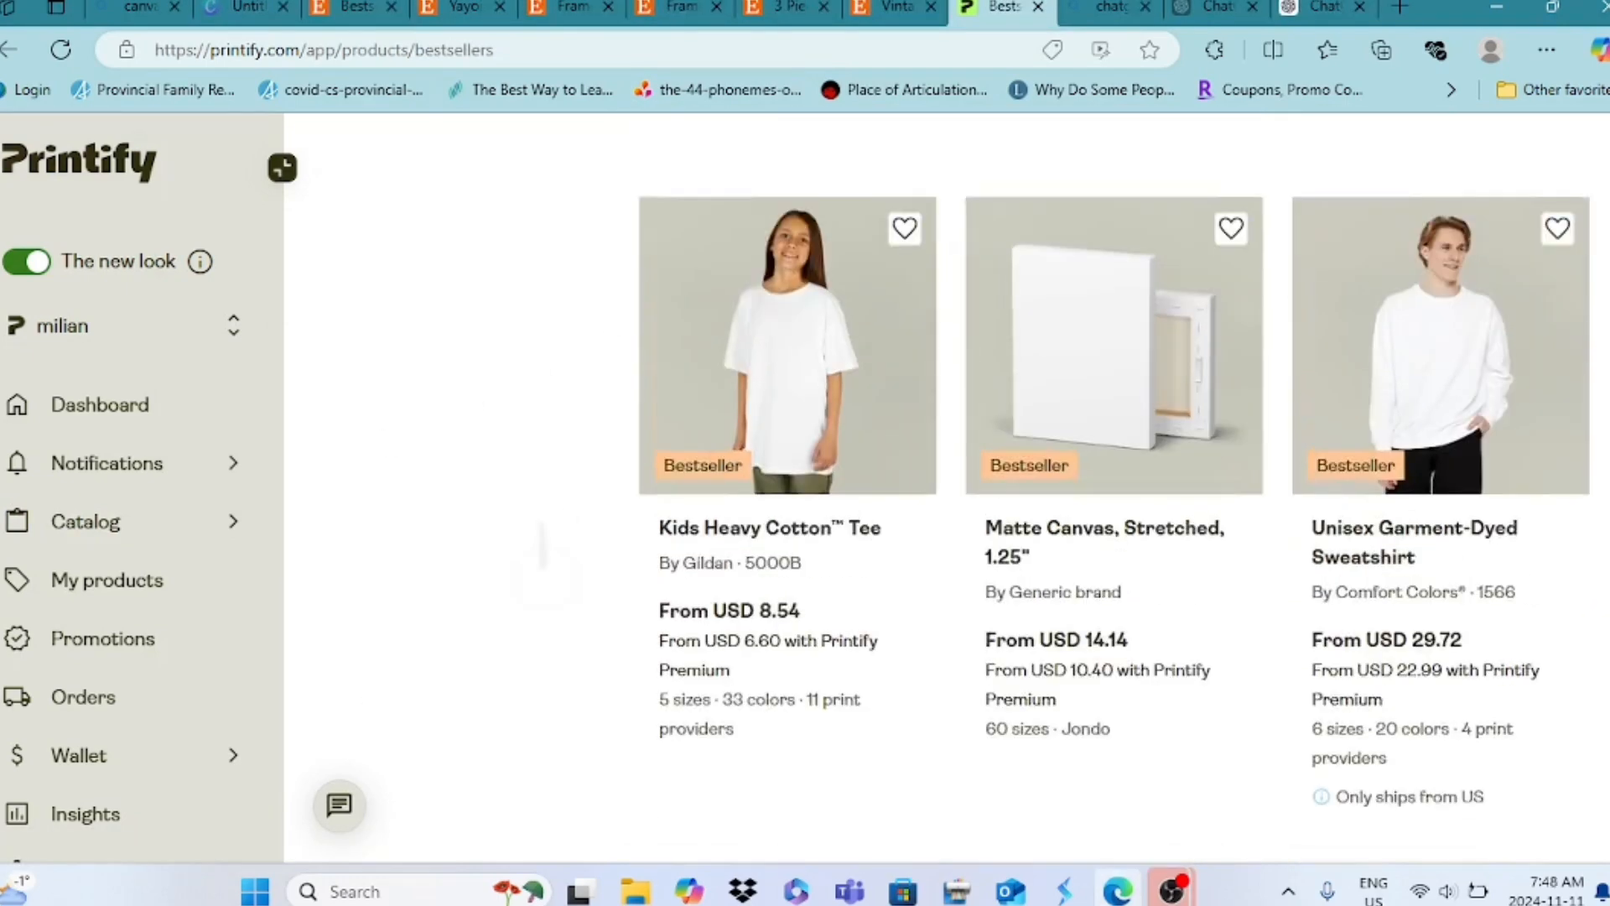
scroll(544, 549, "up", 2)
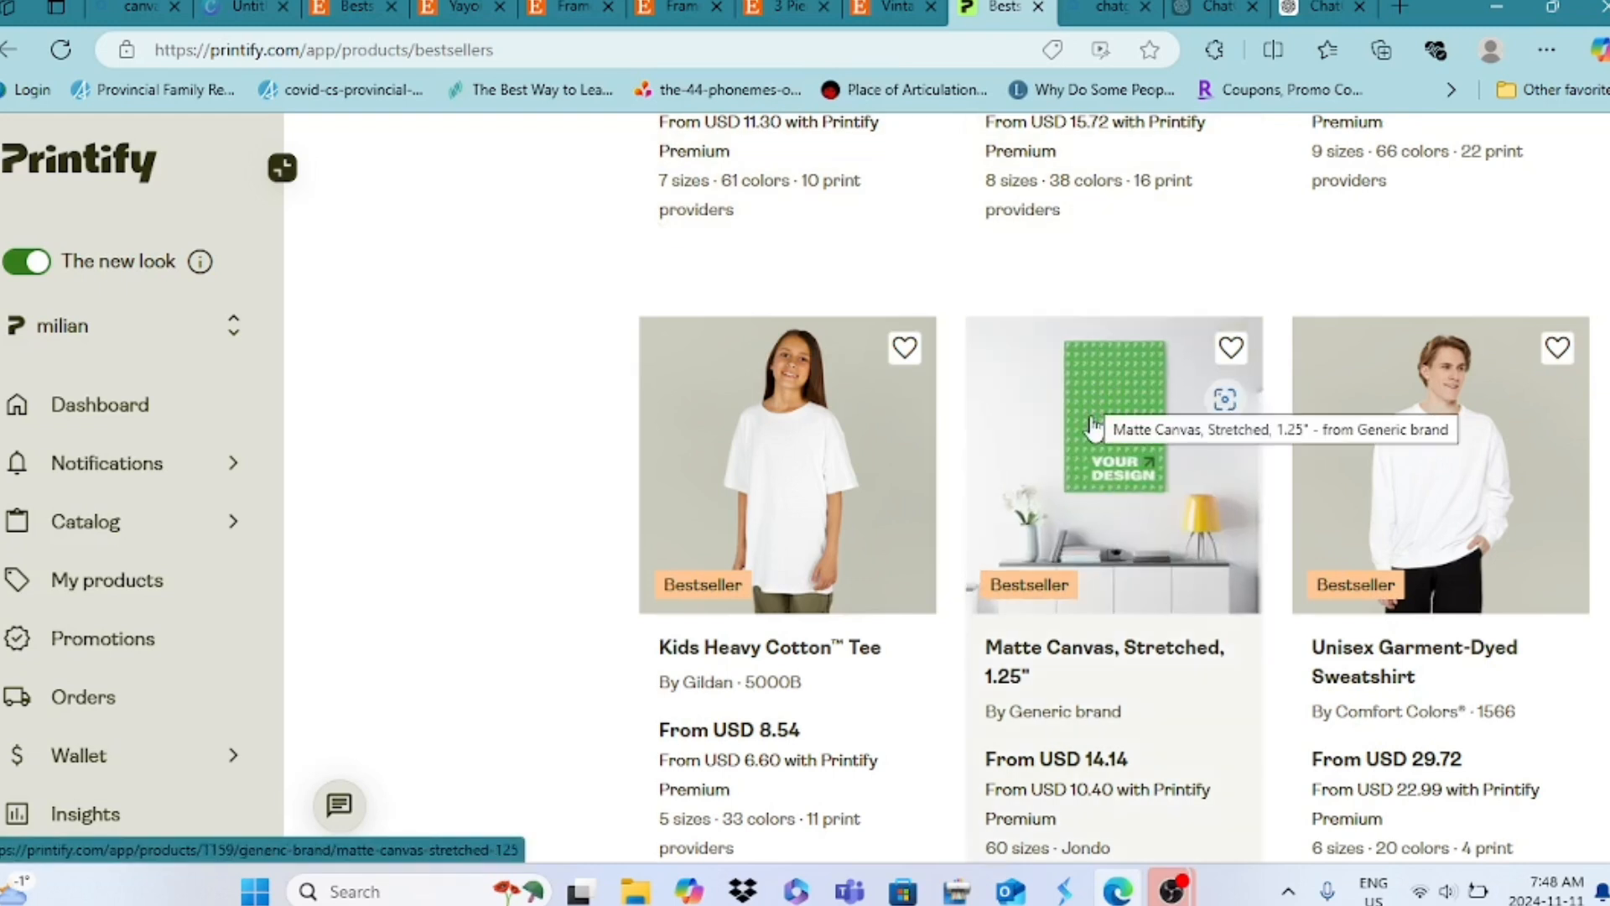
left_click(1096, 471)
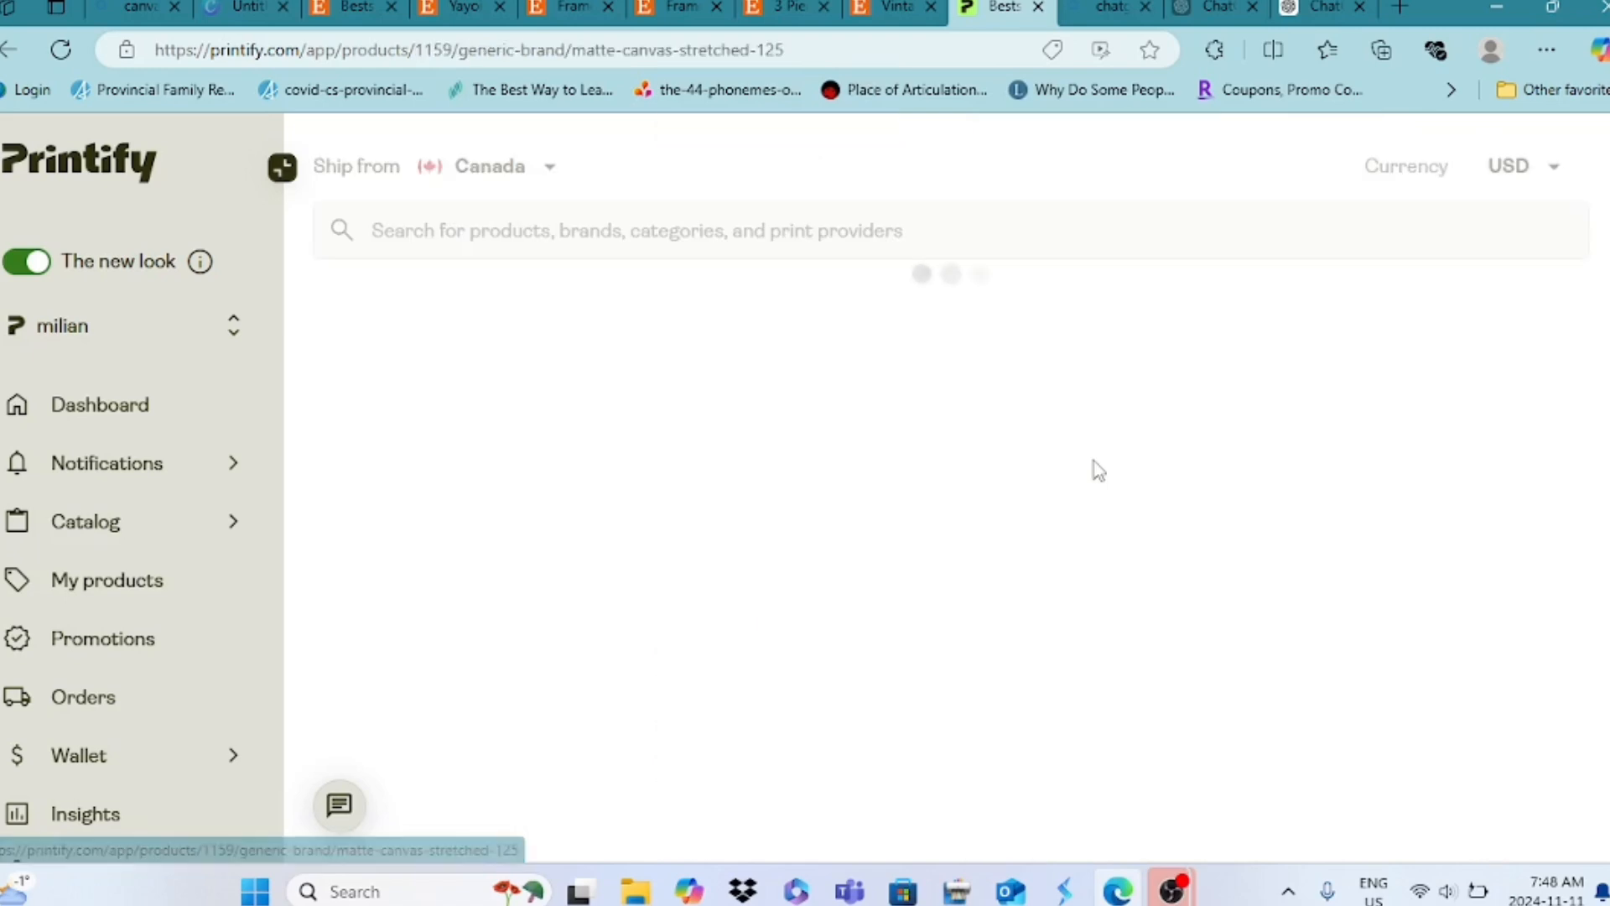
Step: Review the matte canvas description and the Jondo provider's location, price, shipping, production time, print area and size range
scroll(1096, 459, "down", 3)
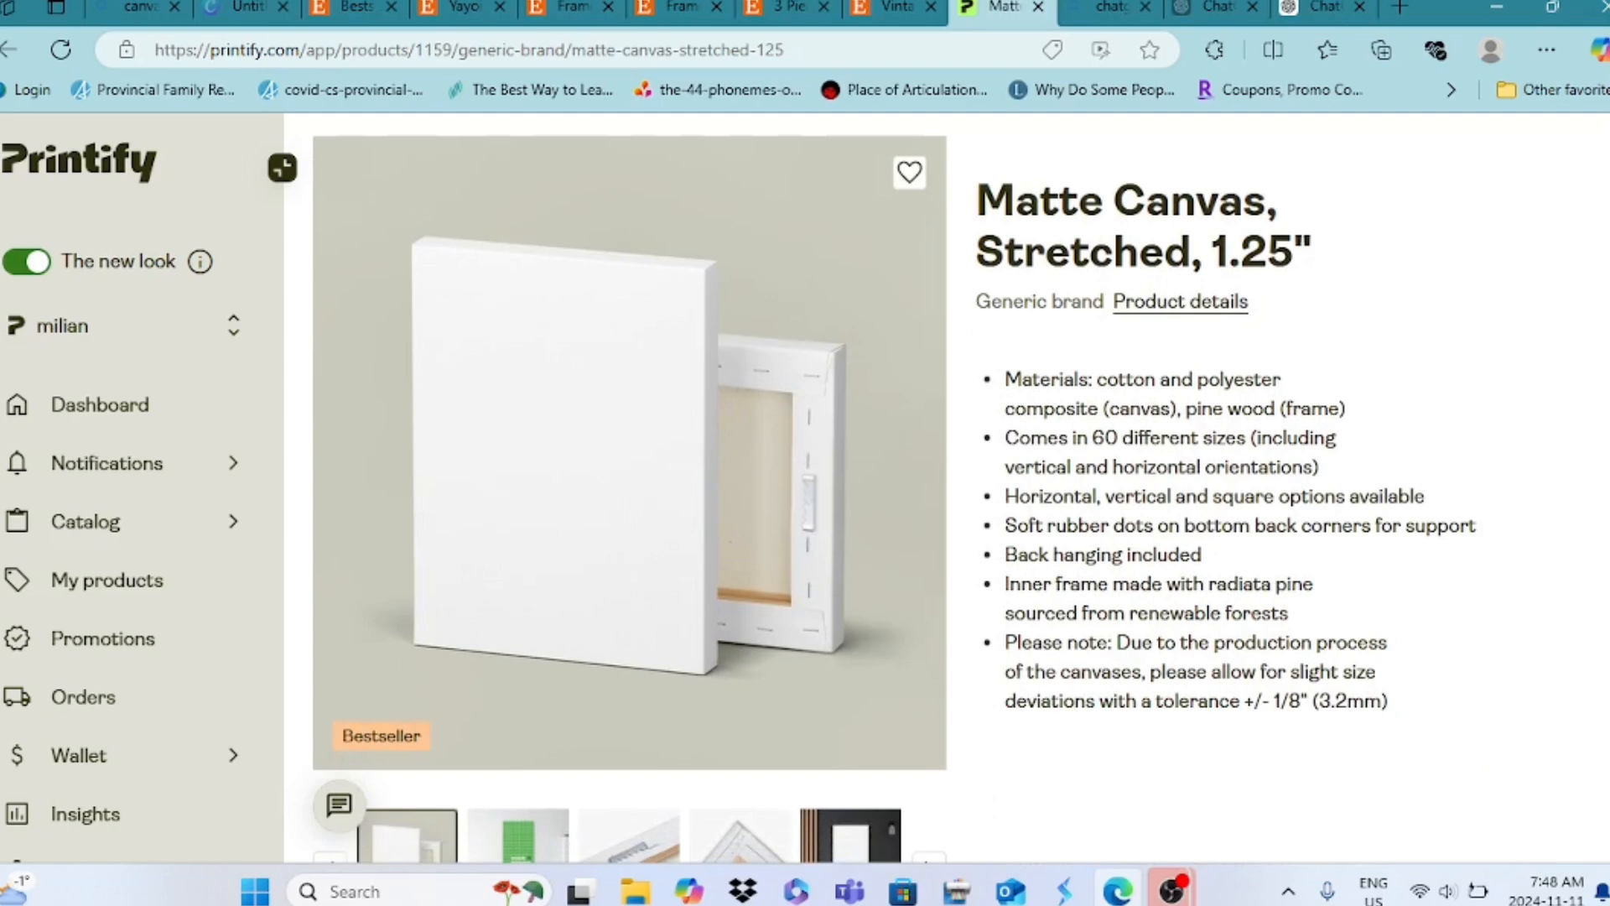
scroll(947, 487, "down", 2)
scroll(947, 486, "up", 2)
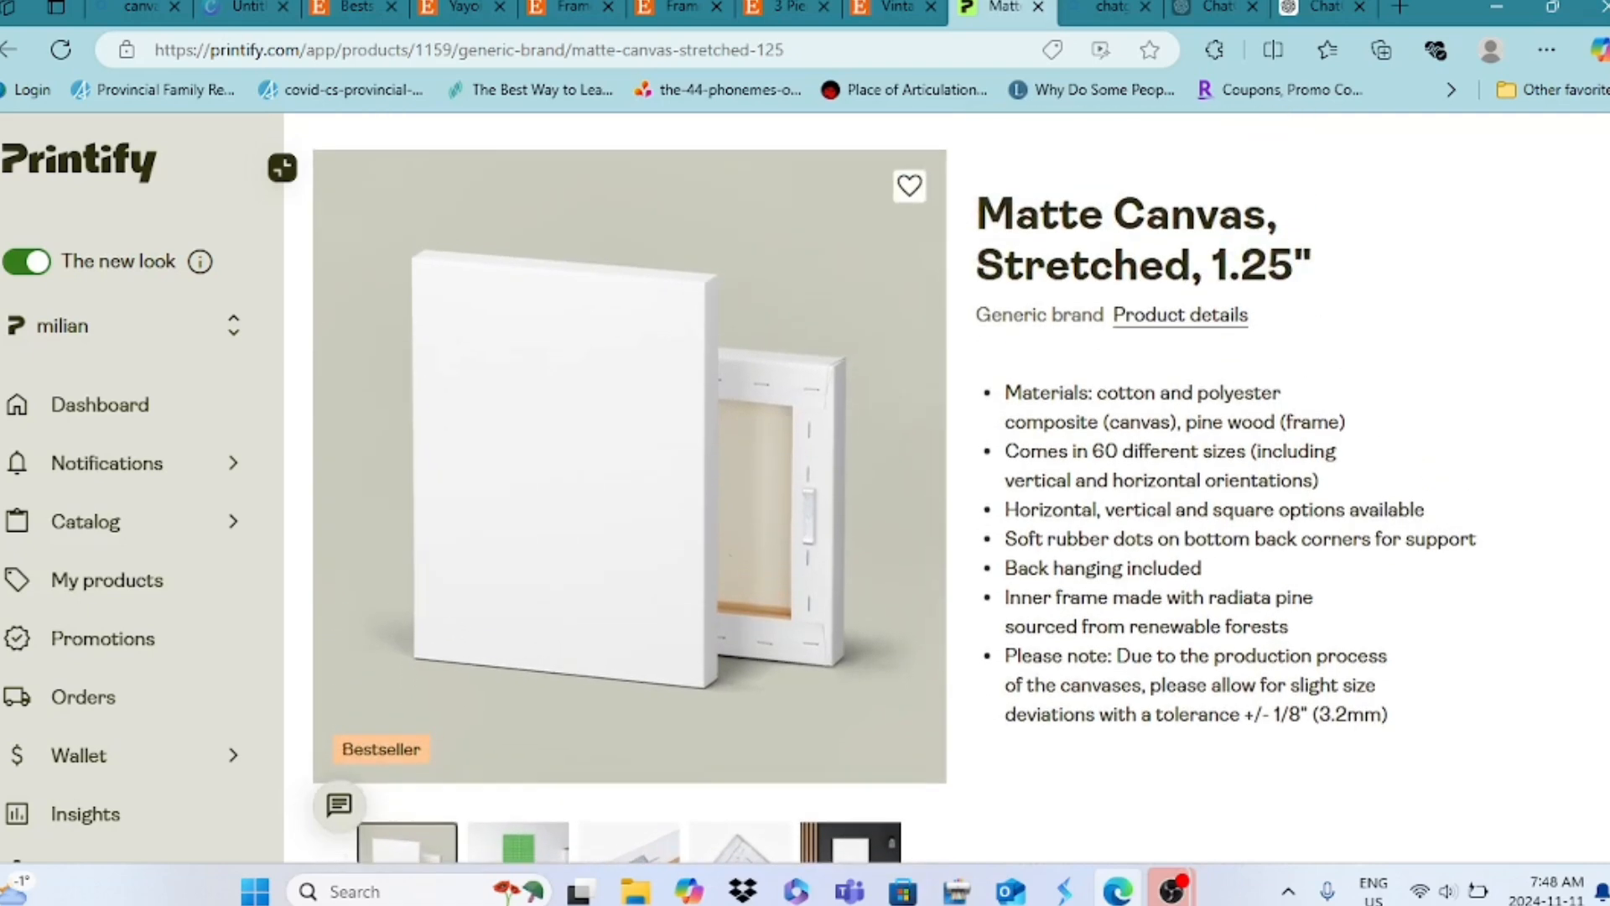
scroll(894, 498, "down", 1)
scroll(894, 498, "down", 3)
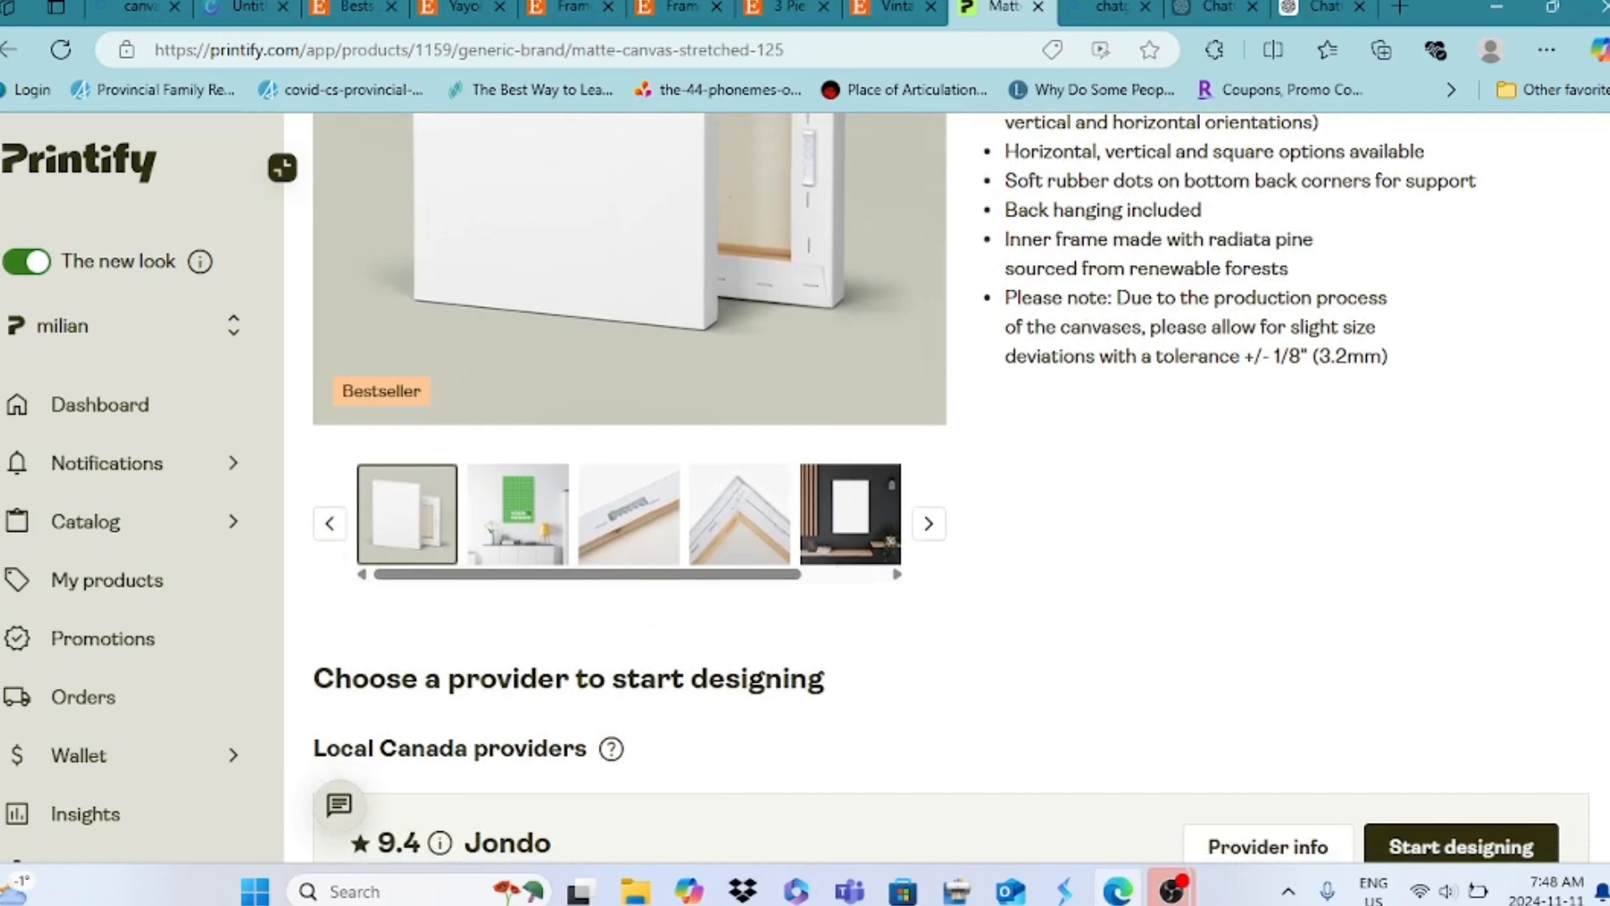
scroll(894, 499, "down", 5)
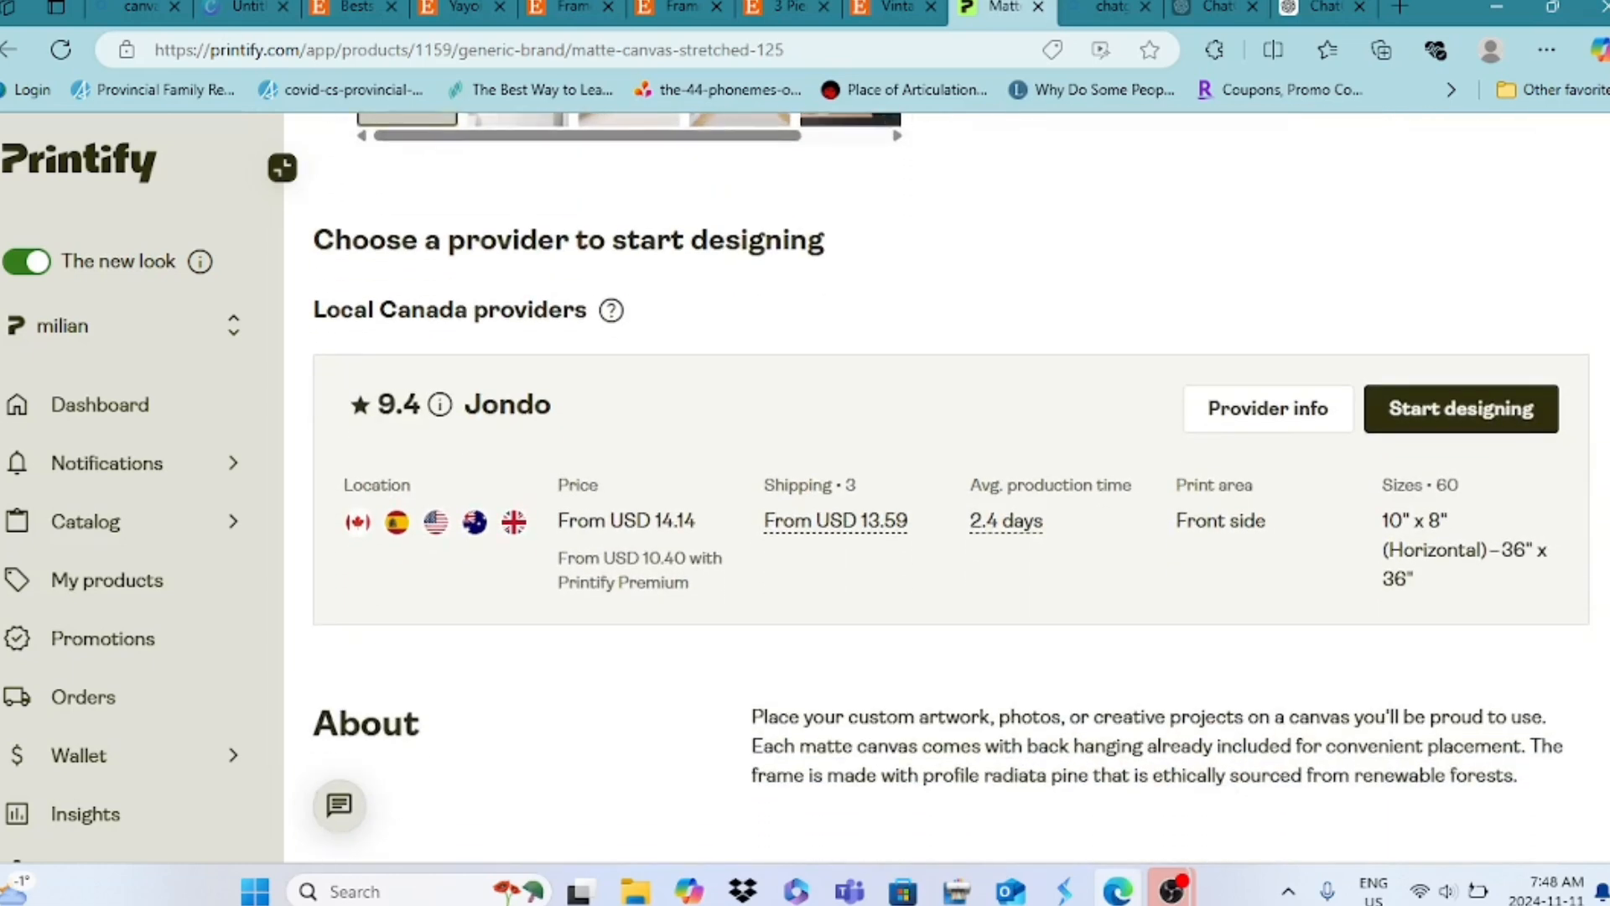
scroll(894, 498, "down", 1)
scroll(1505, 536, "down", 1)
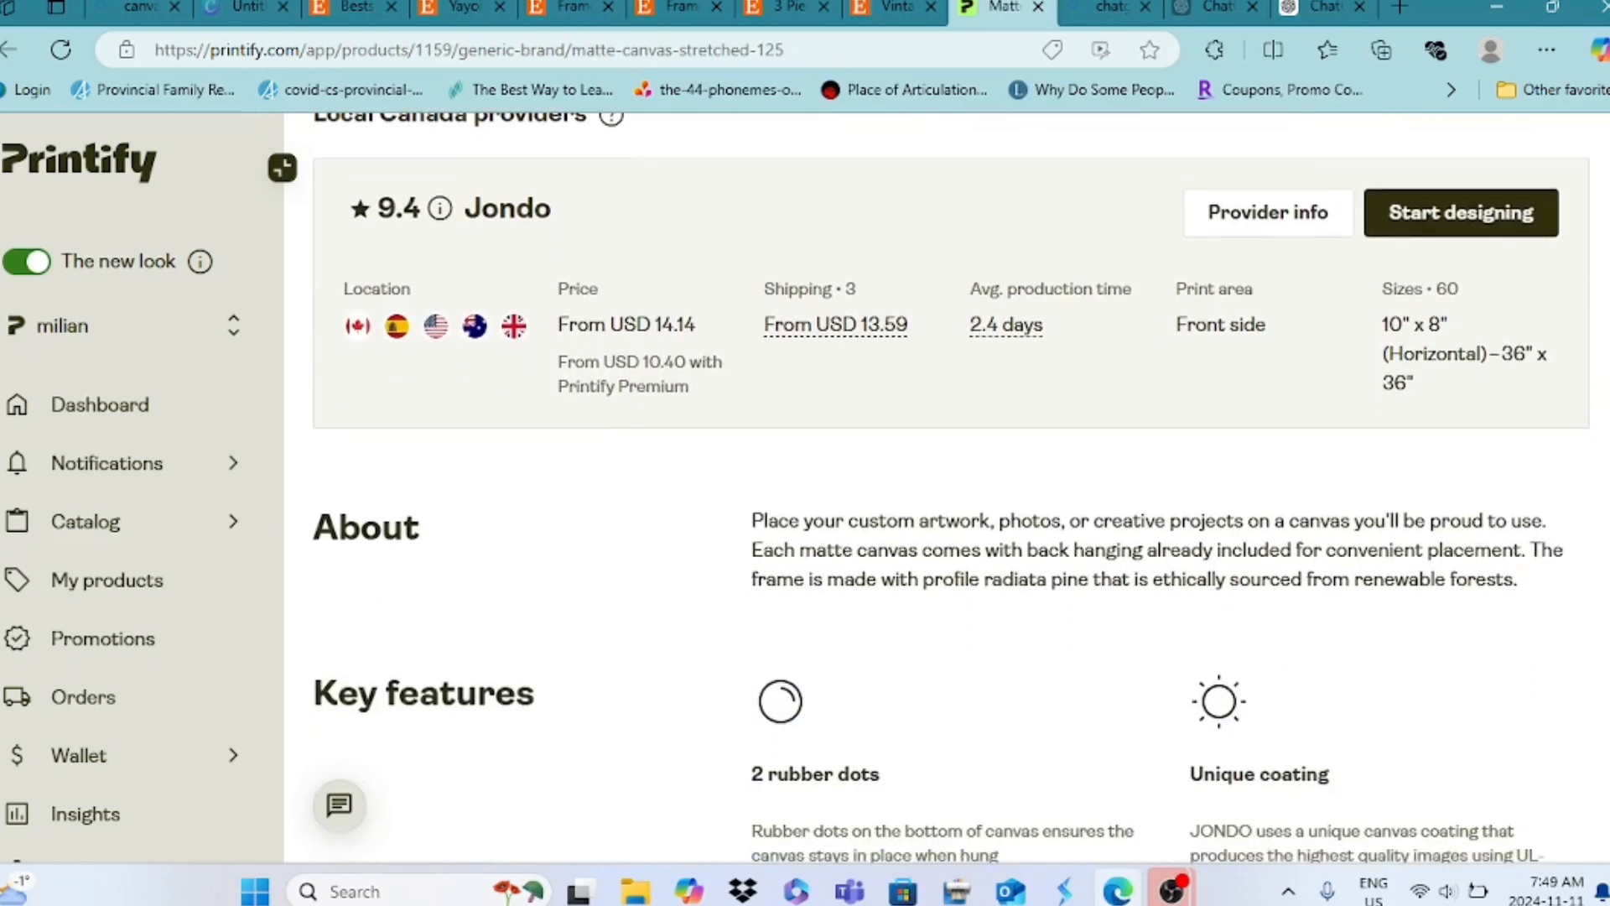
scroll(1506, 537, "up", 1)
scroll(1506, 537, "down", 1)
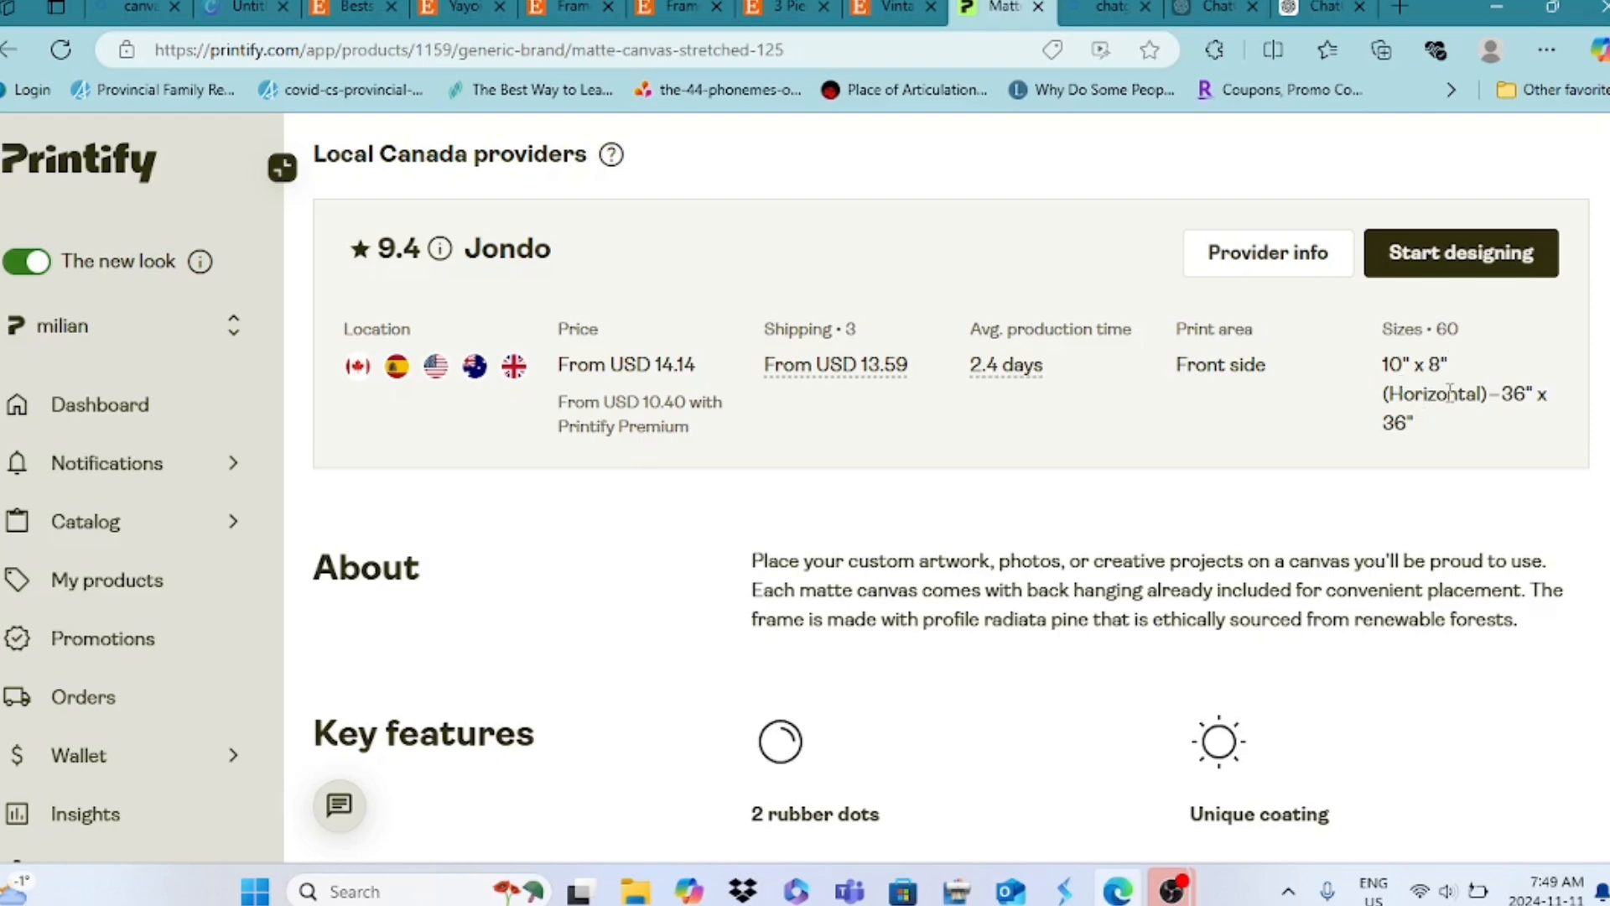
scroll(1457, 393, "down", 4)
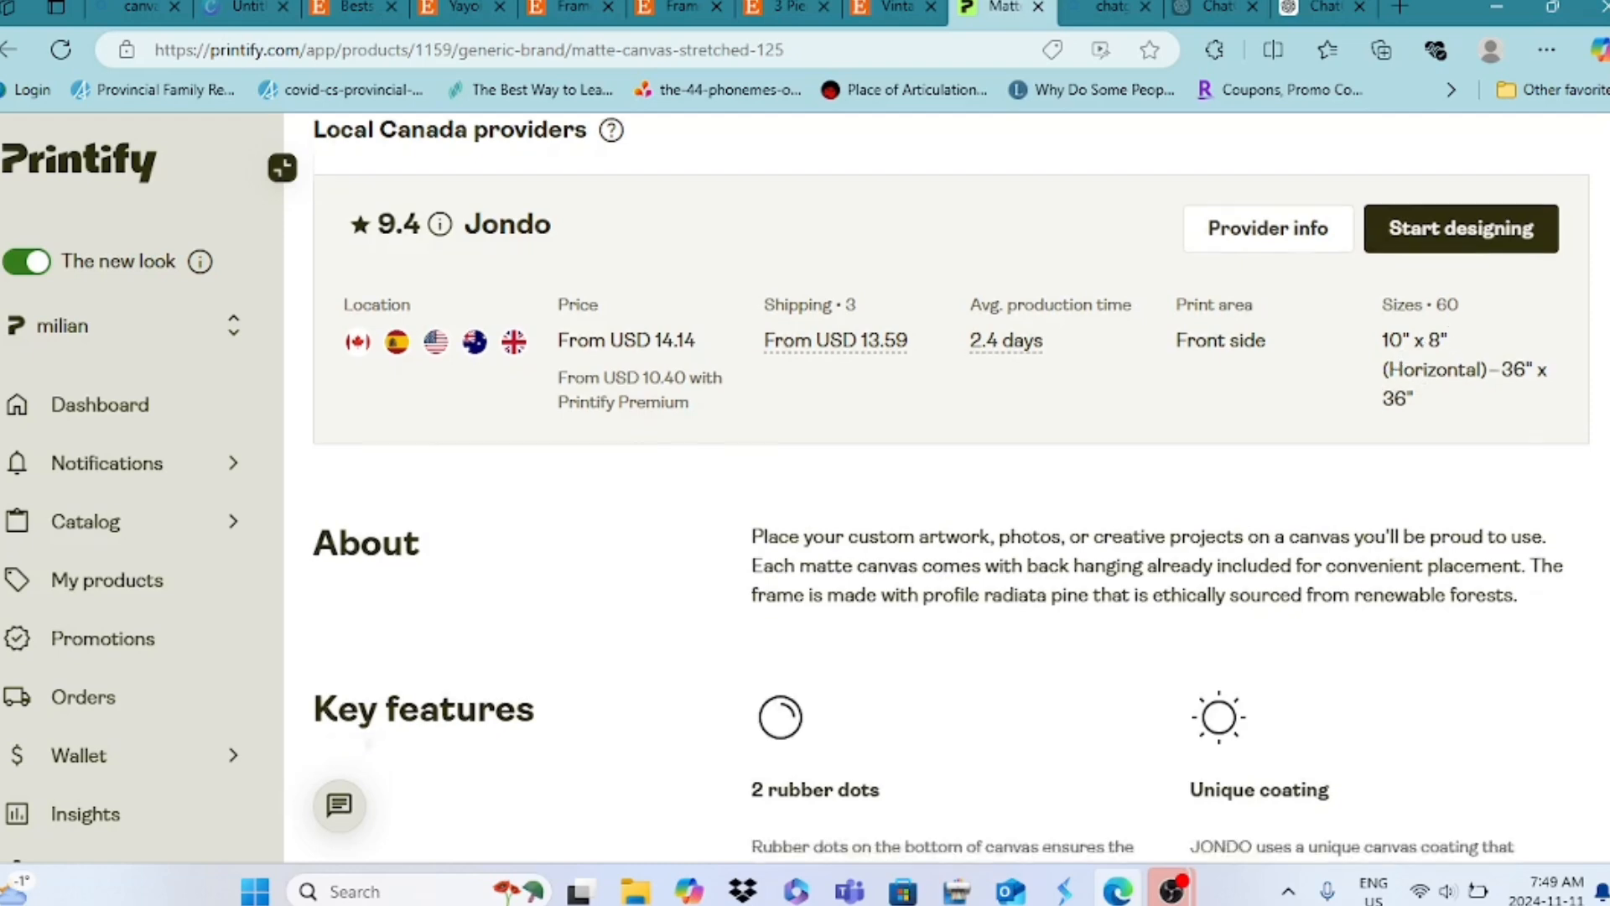
Step: Examine the related canvas products and compare the horizontal and vertical canvas dimensions in the imperial size guide
scroll(951, 486, "down", 18)
scroll(952, 487, "up", 5)
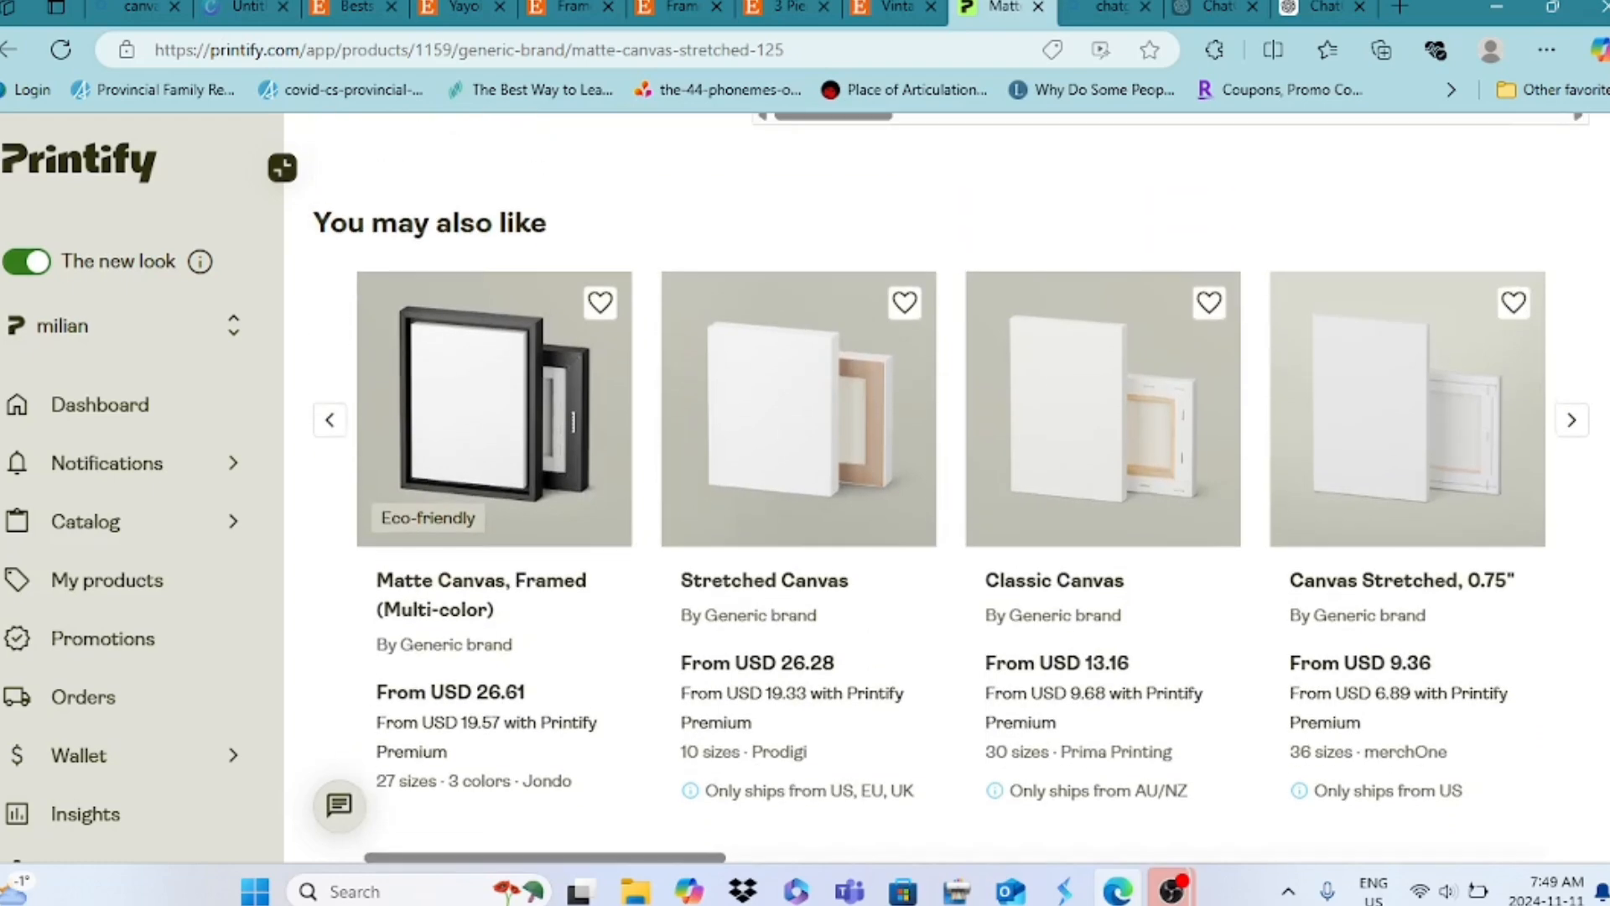
scroll(951, 486, "up", 3)
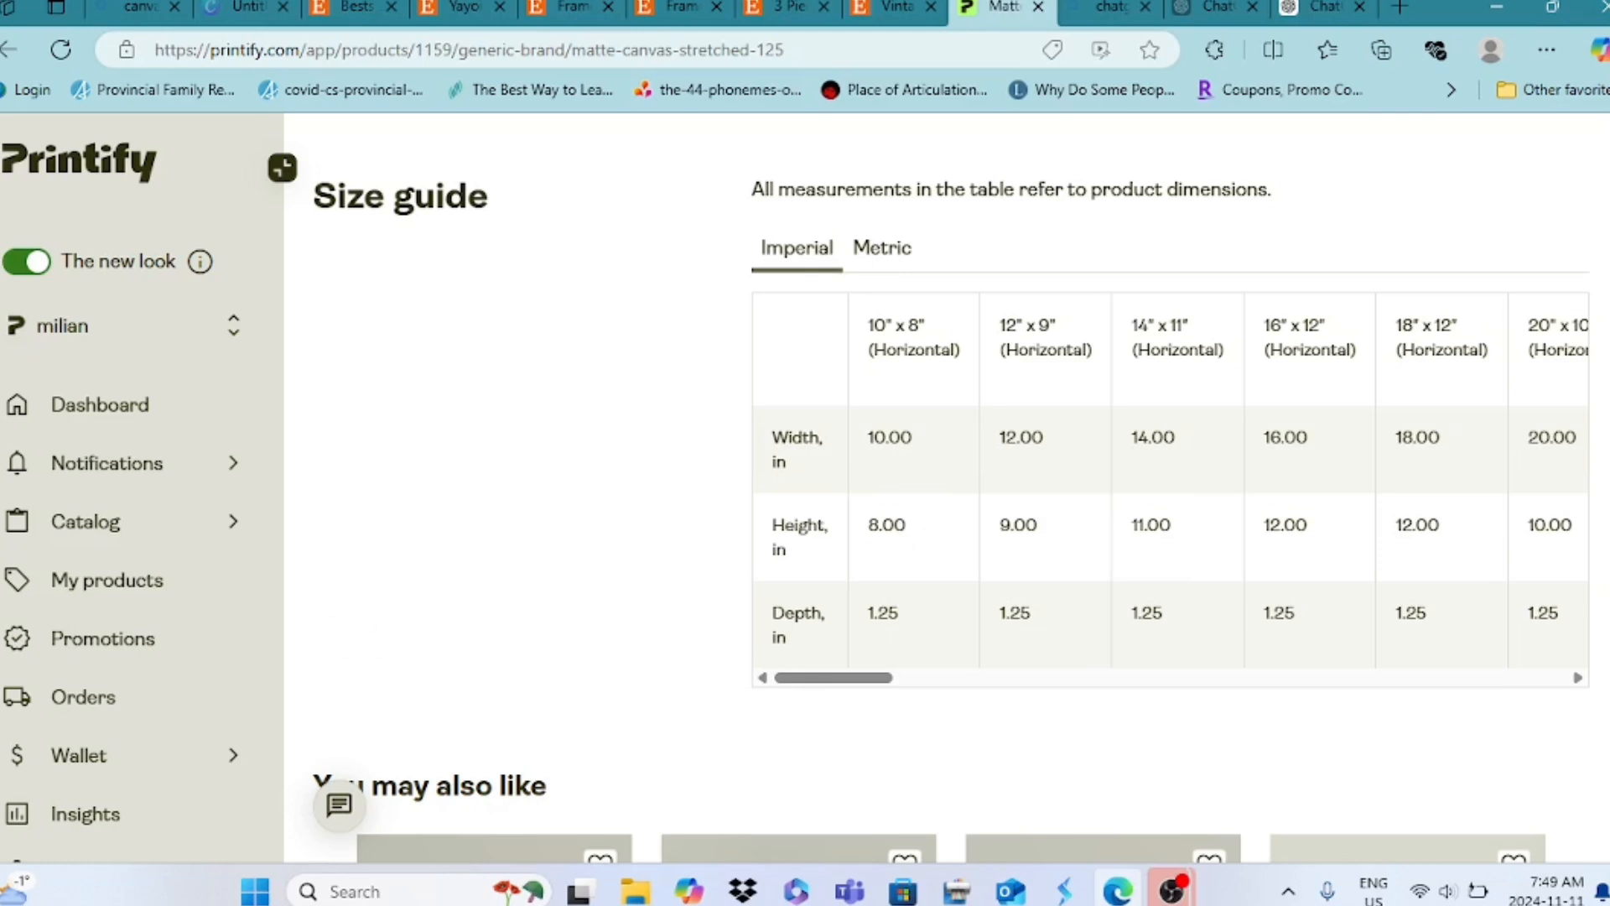
scroll(951, 486, "down", 1)
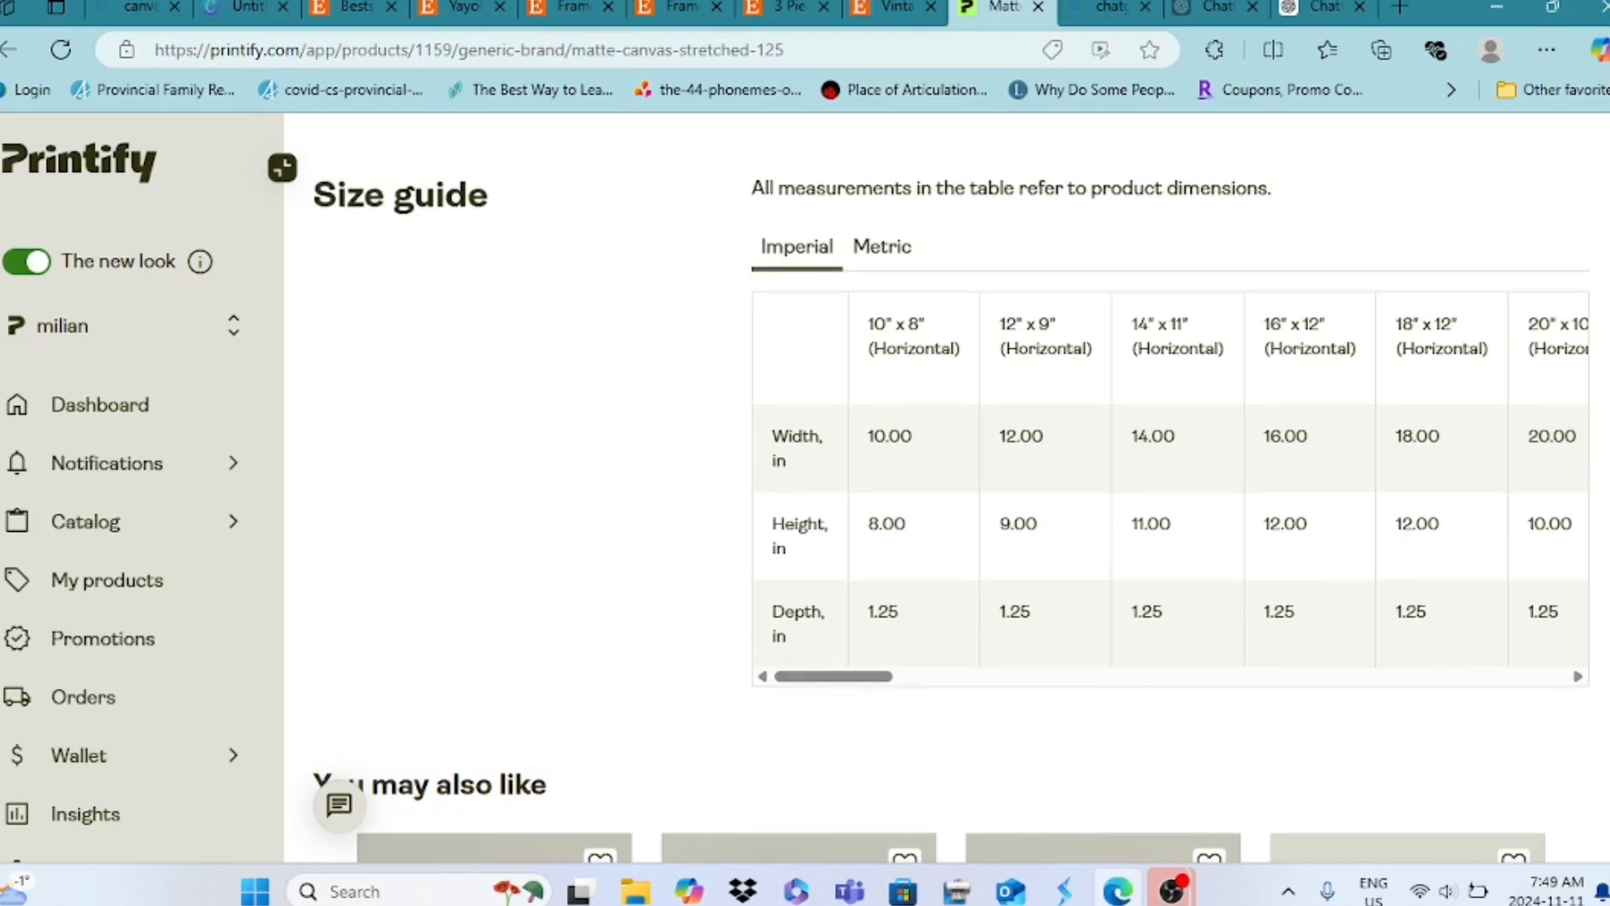
scroll(839, 677, "right", 1)
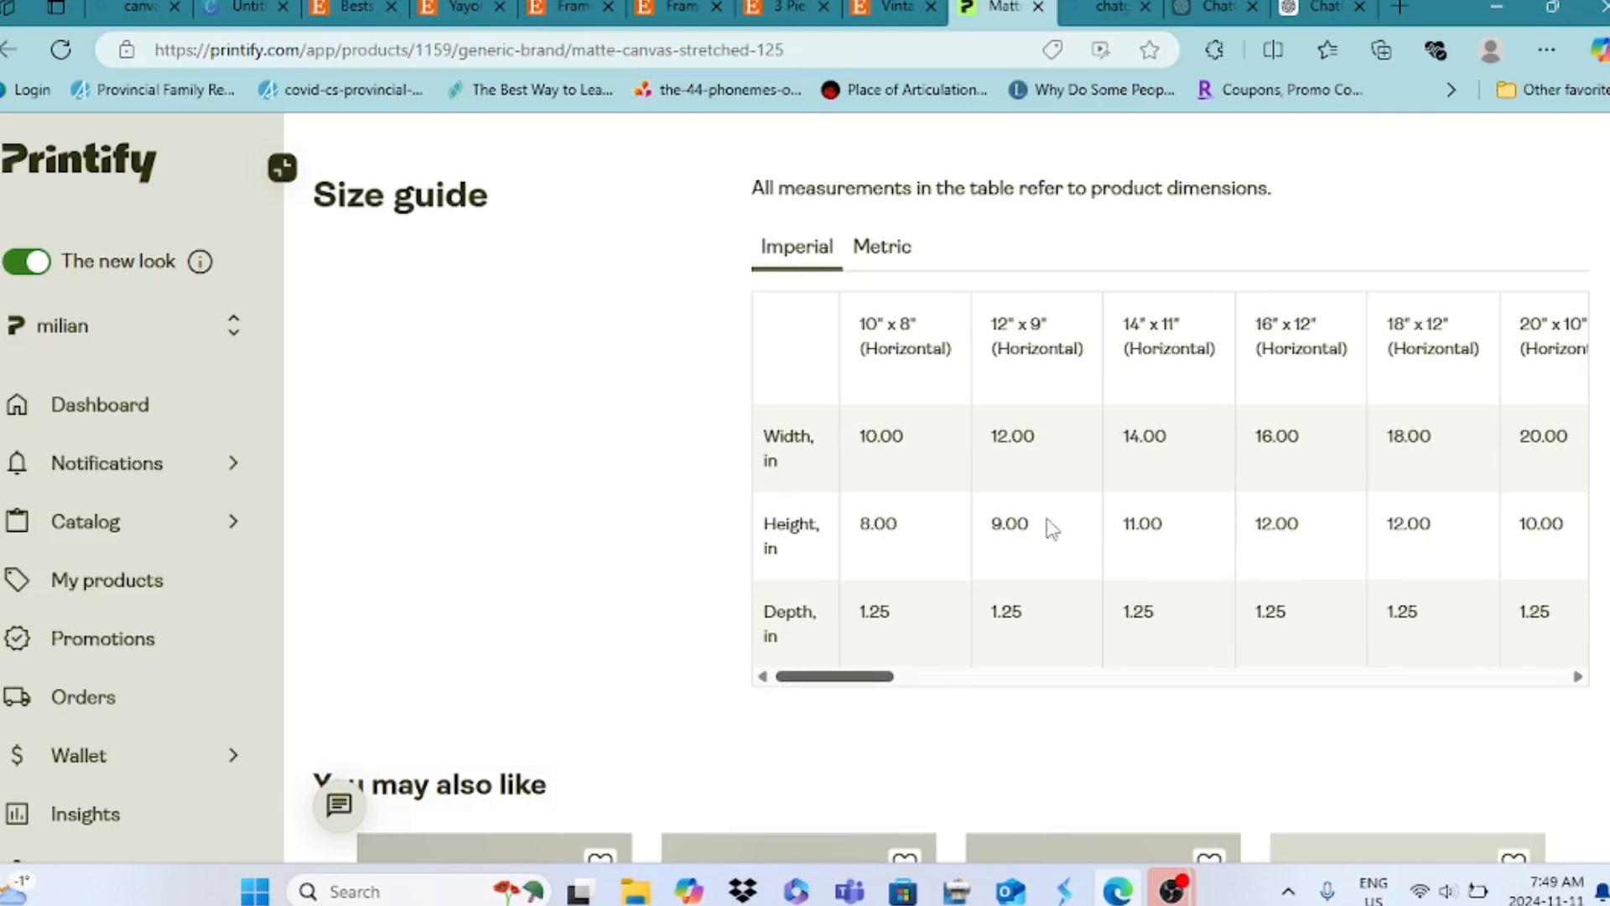
scroll(1042, 629, "right", 5)
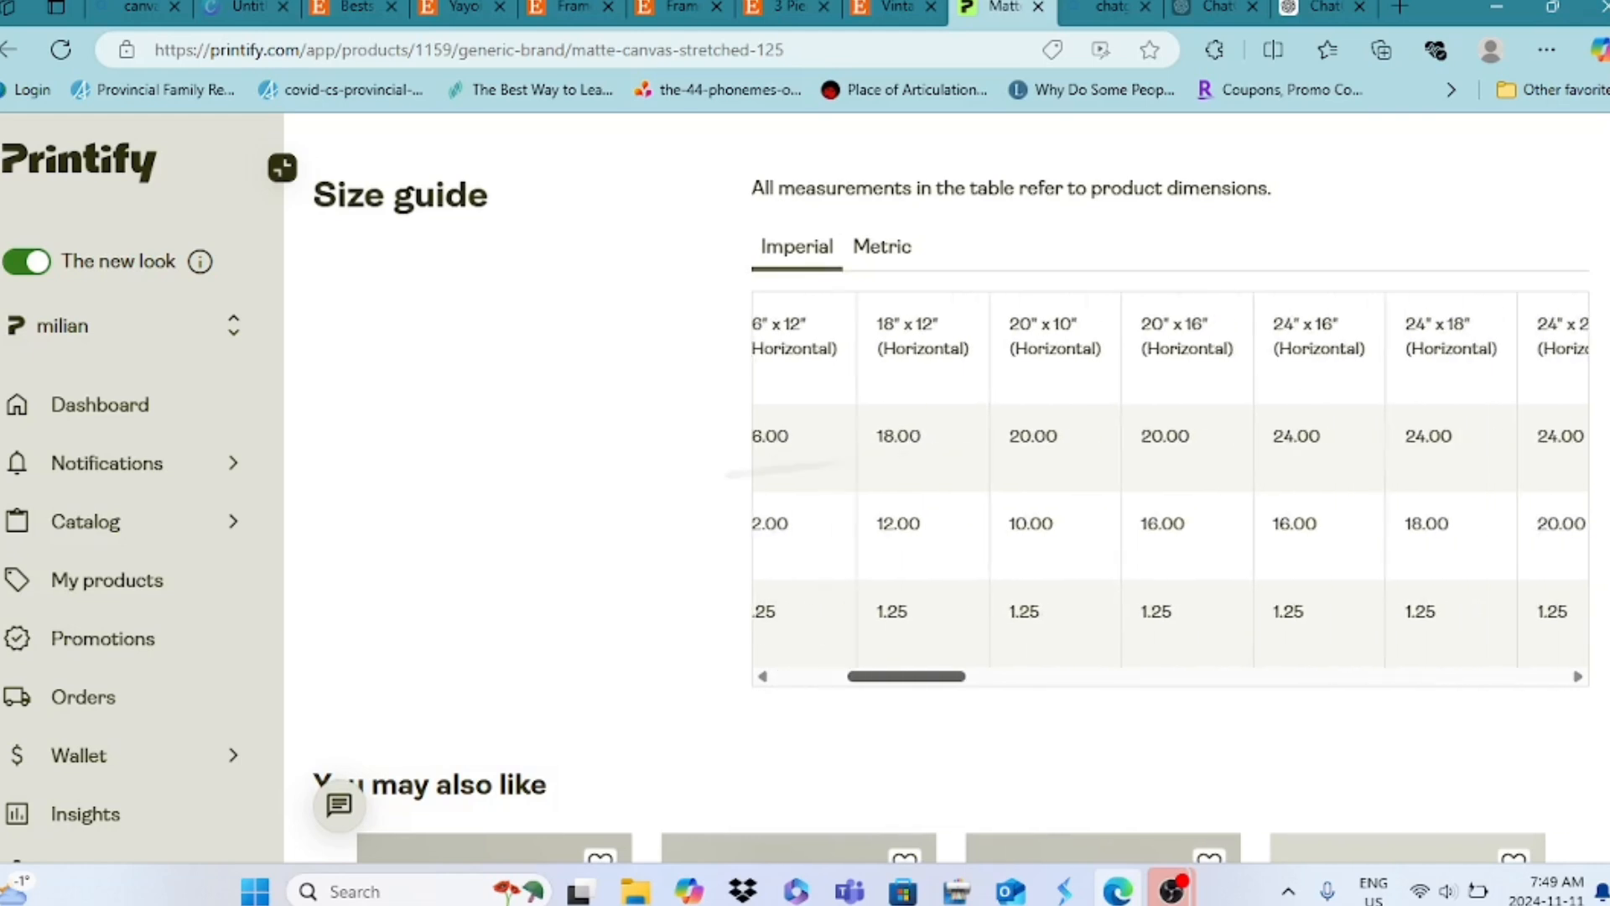
scroll(1171, 486, "right", 3)
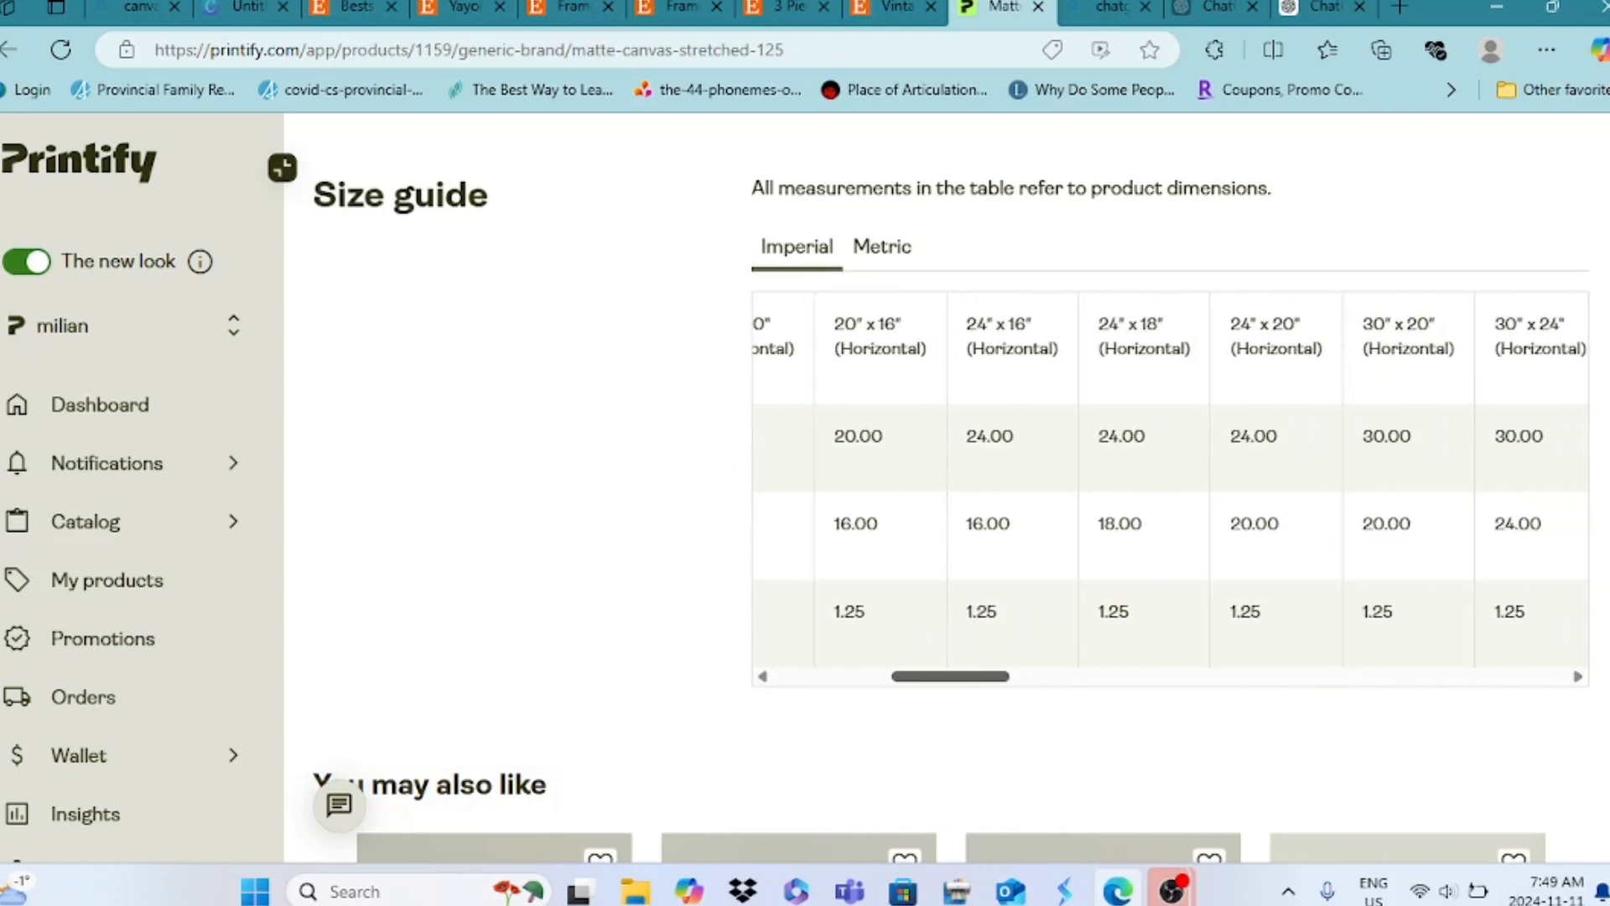
scroll(1171, 487, "right", 6)
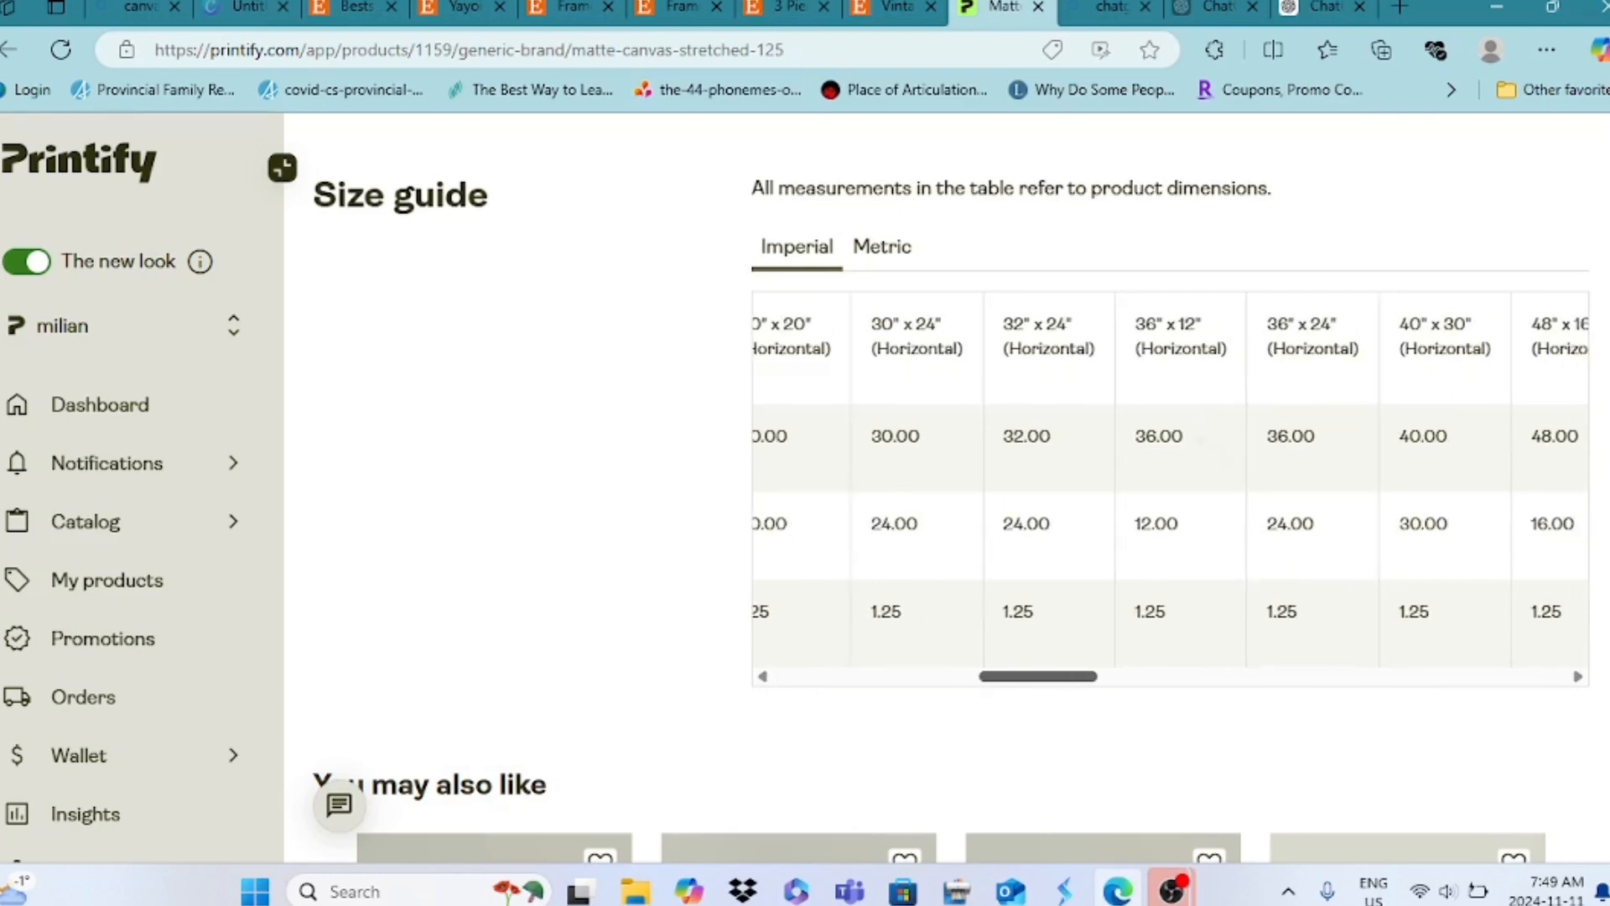
scroll(1048, 629, "right", 2)
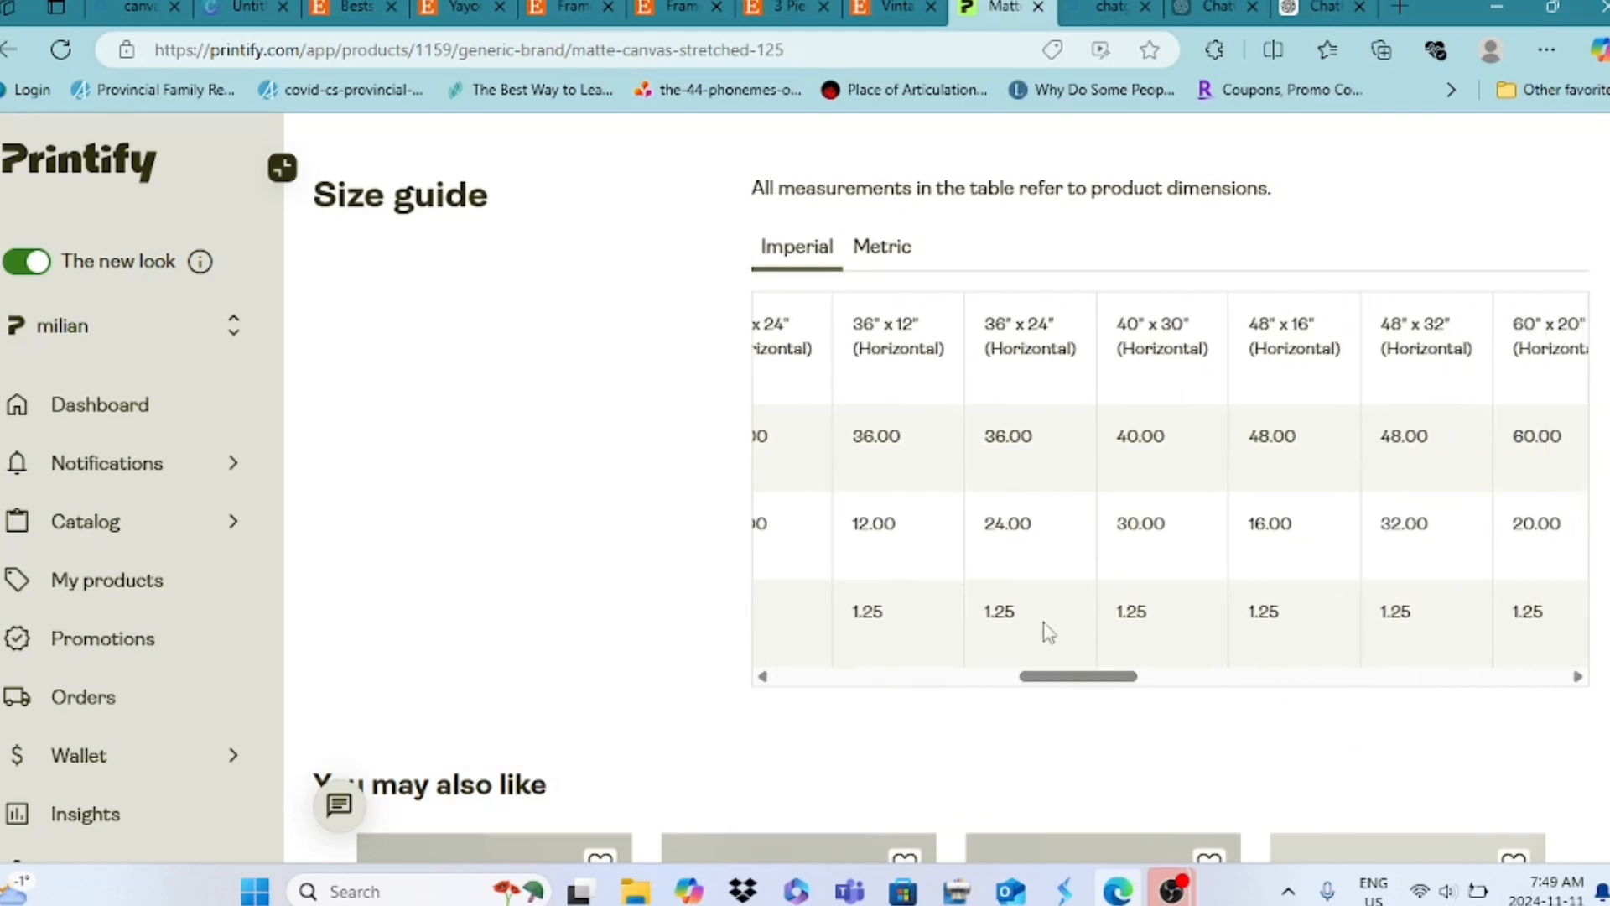
scroll(1171, 486, "right", 4)
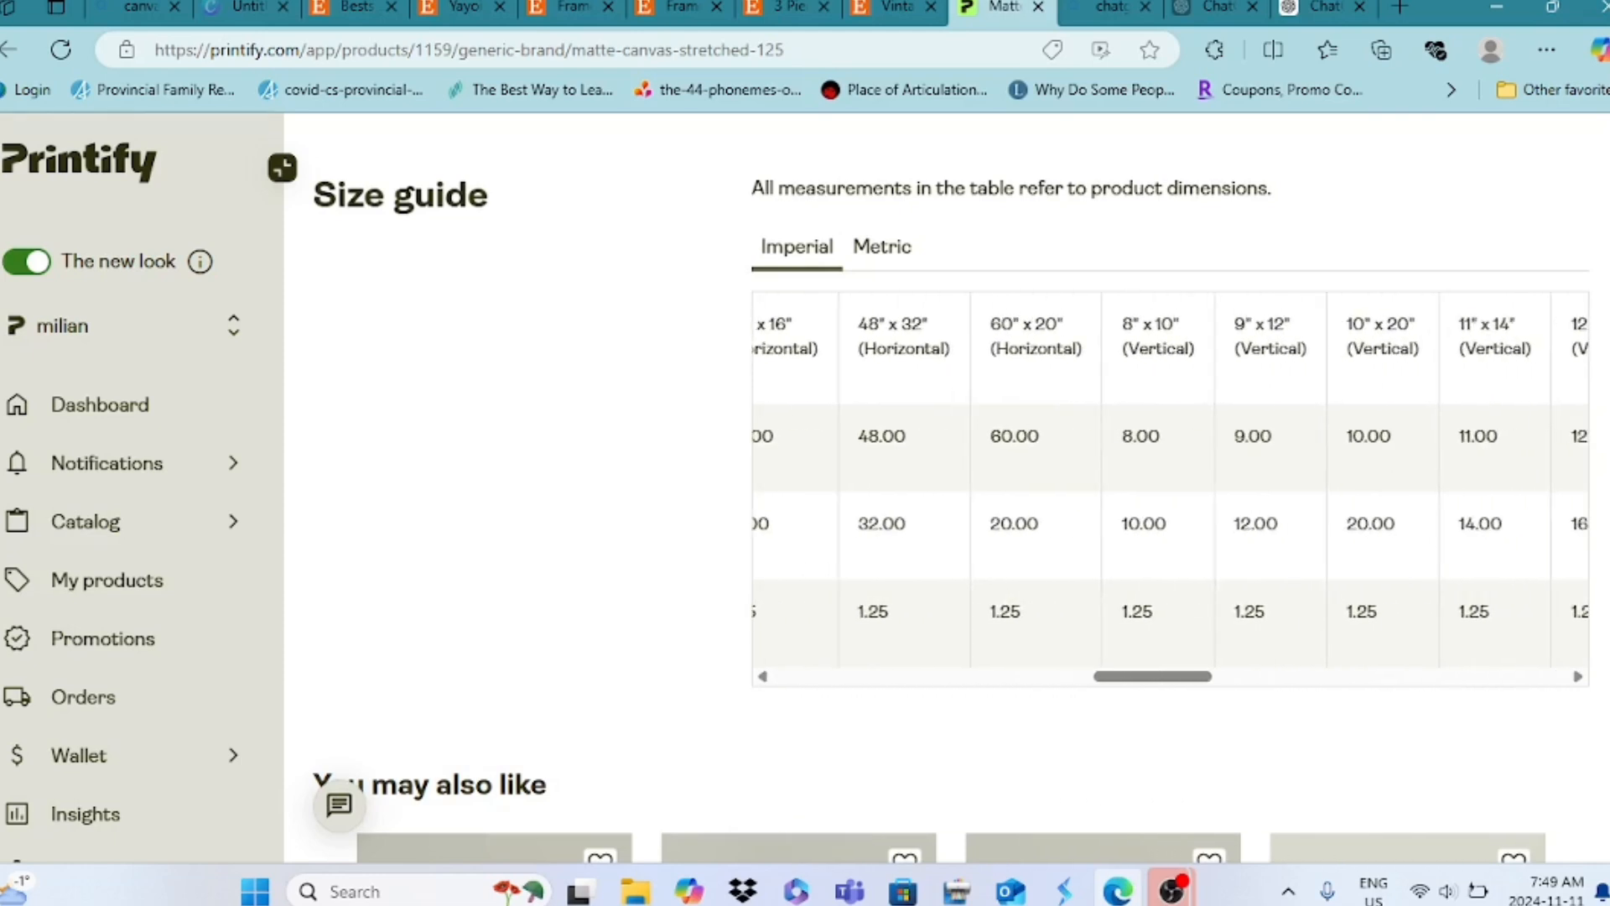
scroll(1171, 487, "right", 1)
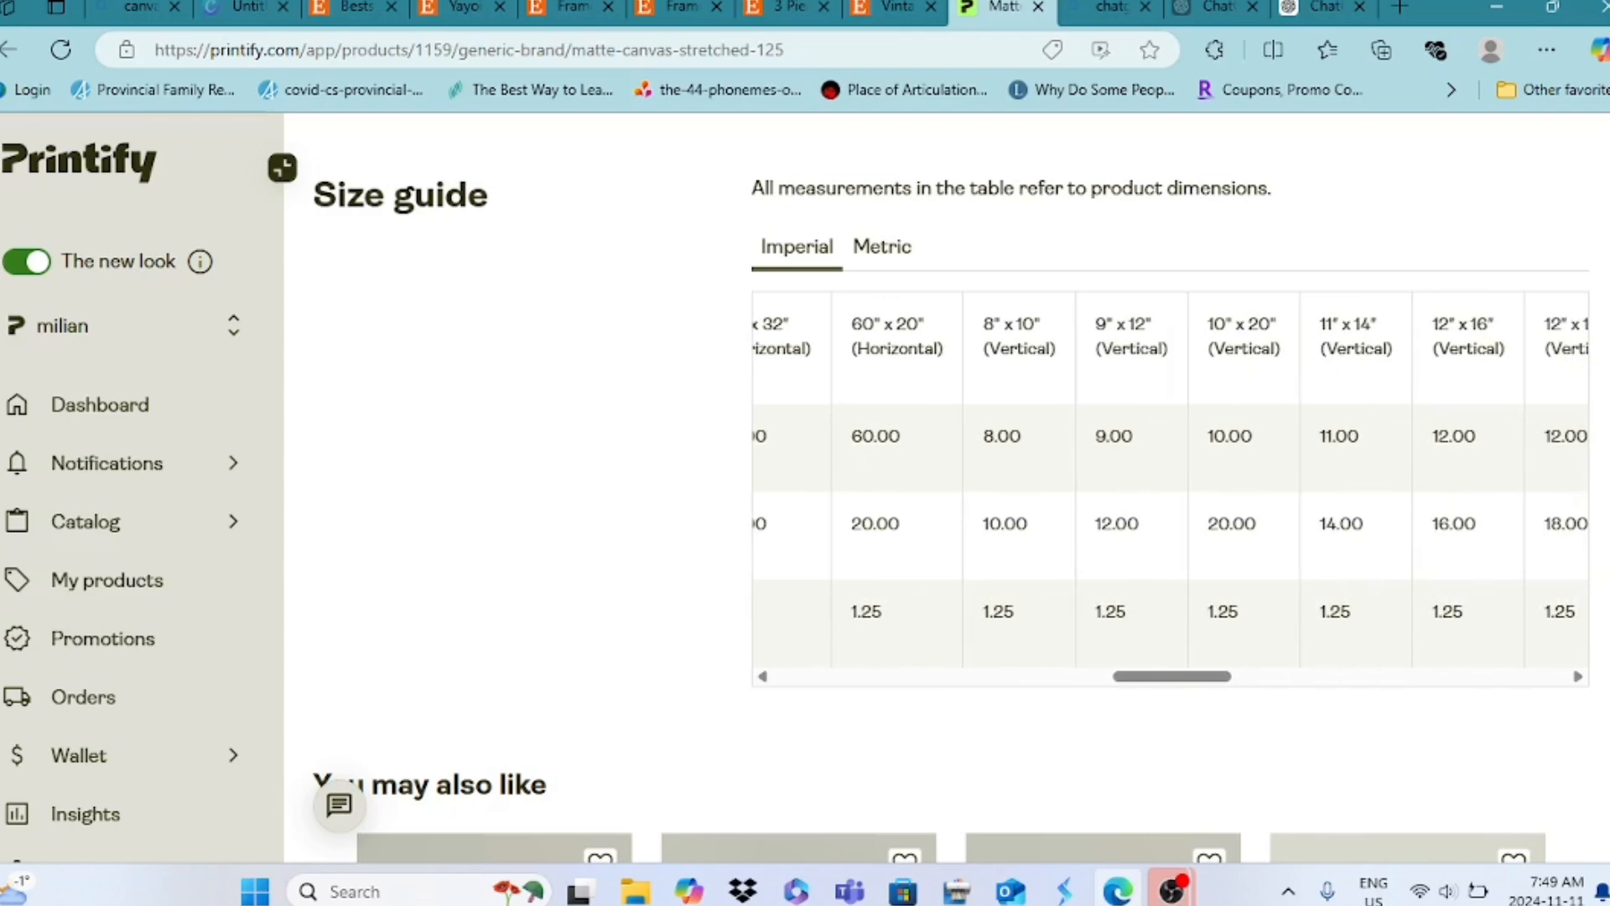
scroll(1110, 493, "left", 1)
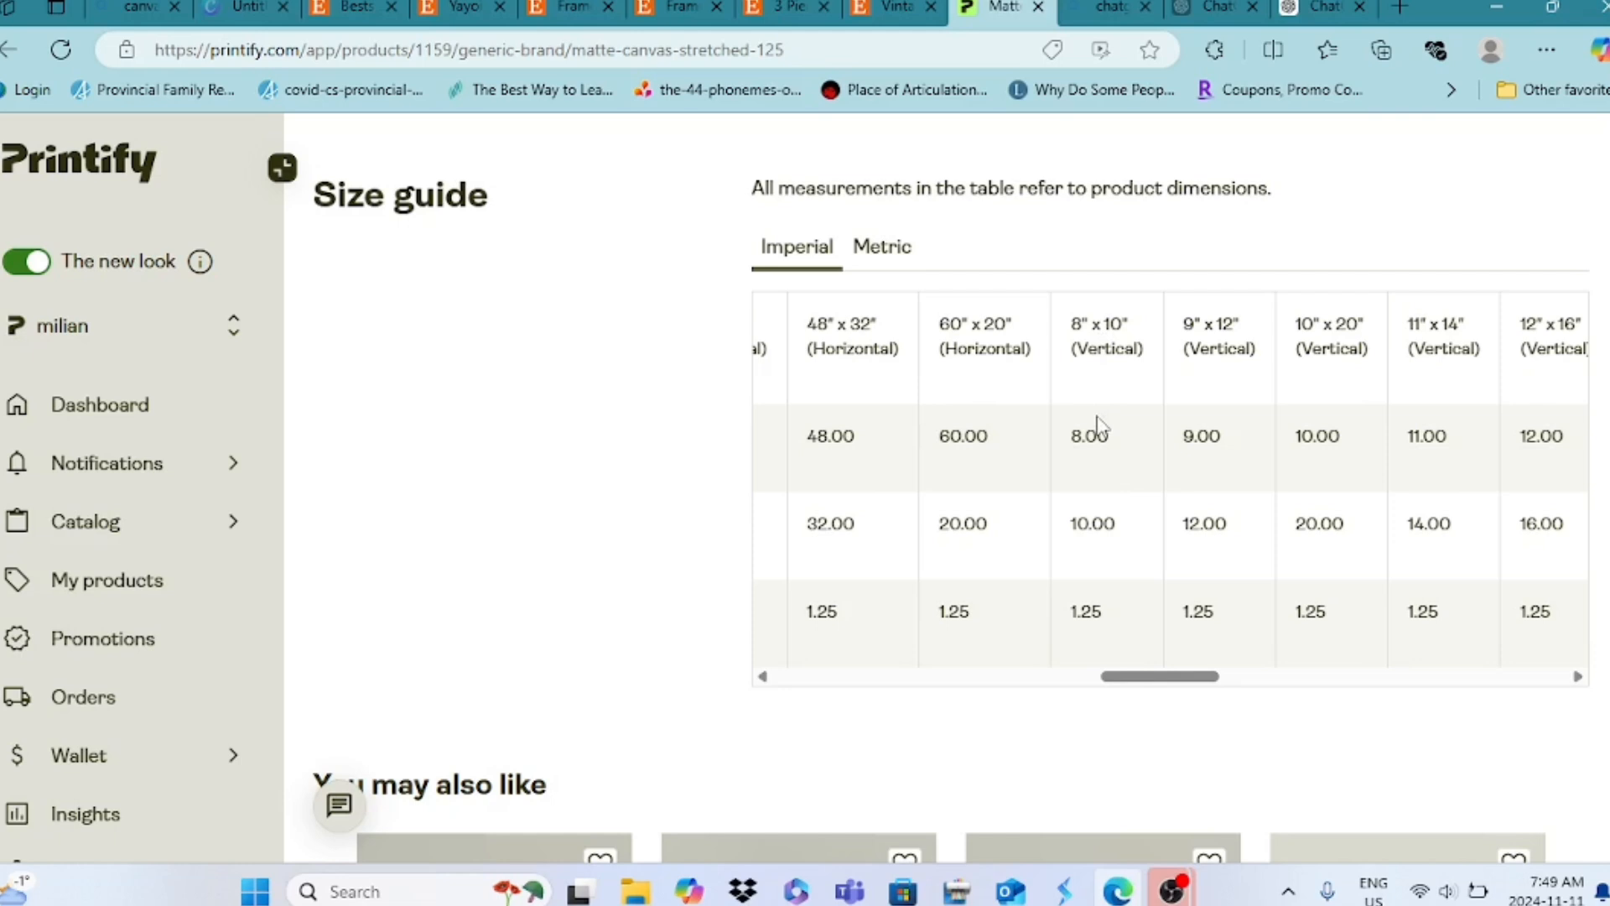
scroll(1097, 425, "left", 1)
scroll(953, 478, "right", 1)
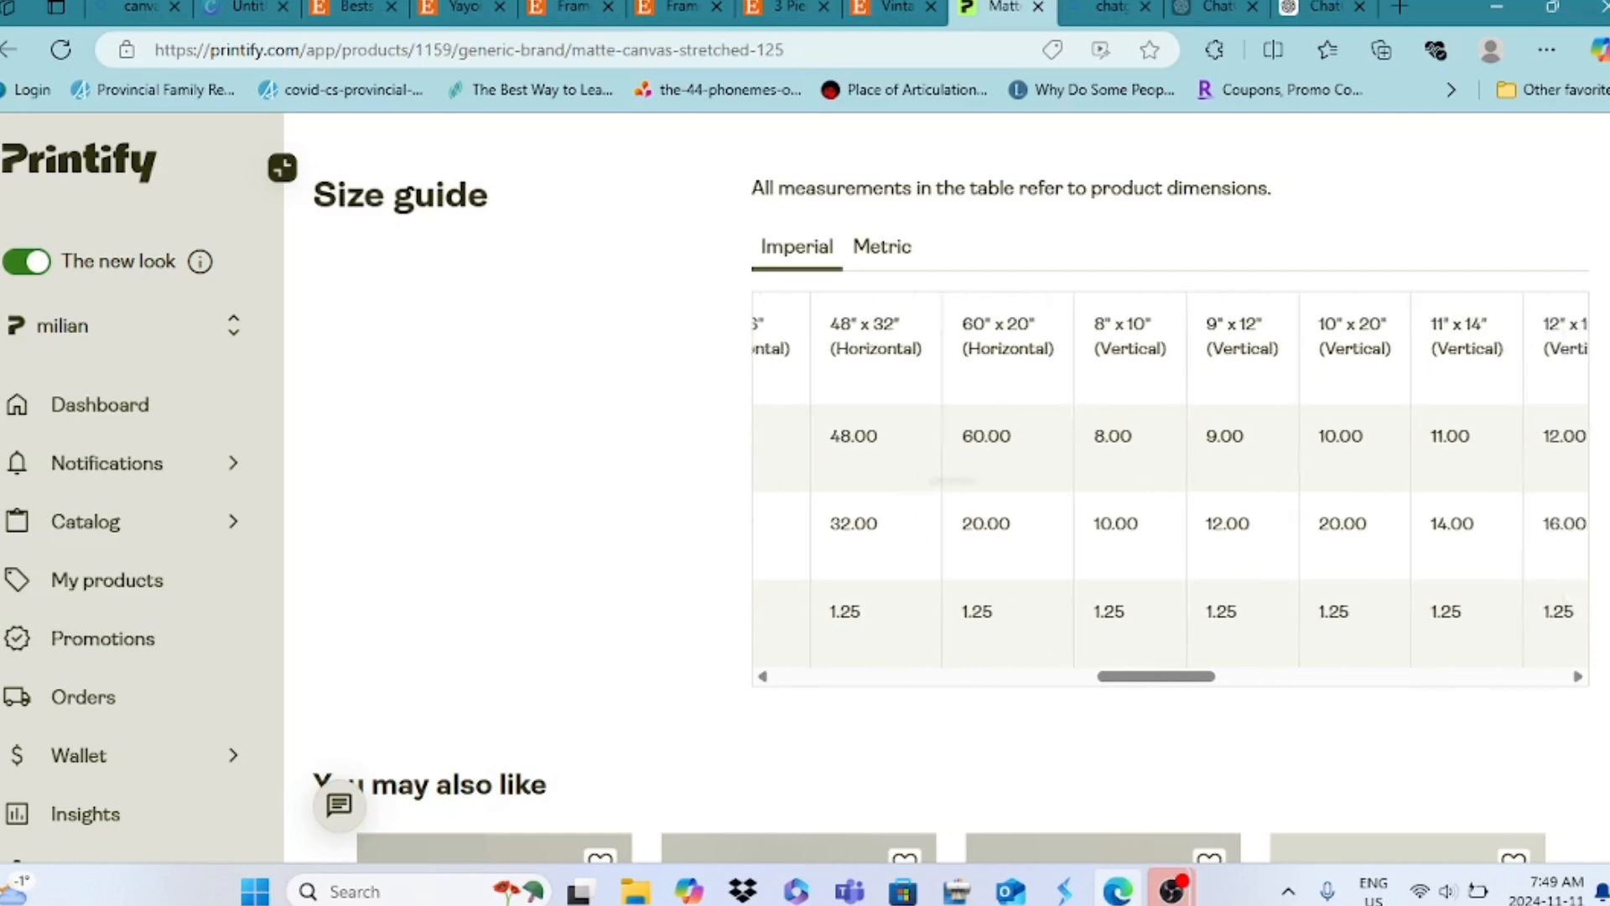
scroll(904, 480, "left", 1)
scroll(906, 478, "left", 3)
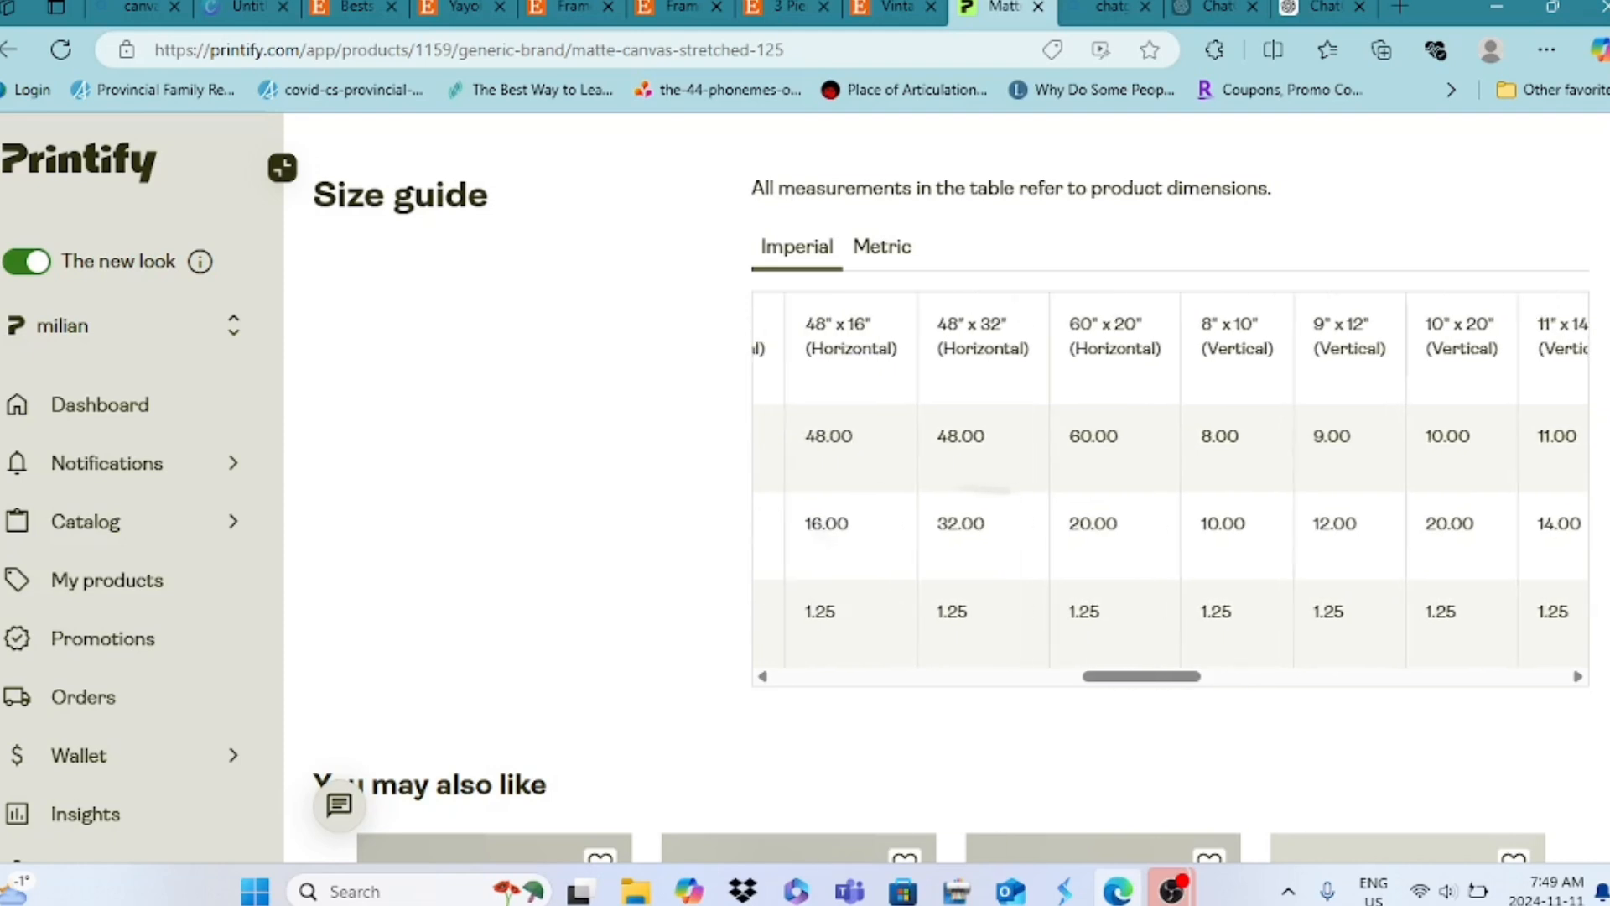
scroll(929, 483, "right", 2)
scroll(965, 474, "right", 5)
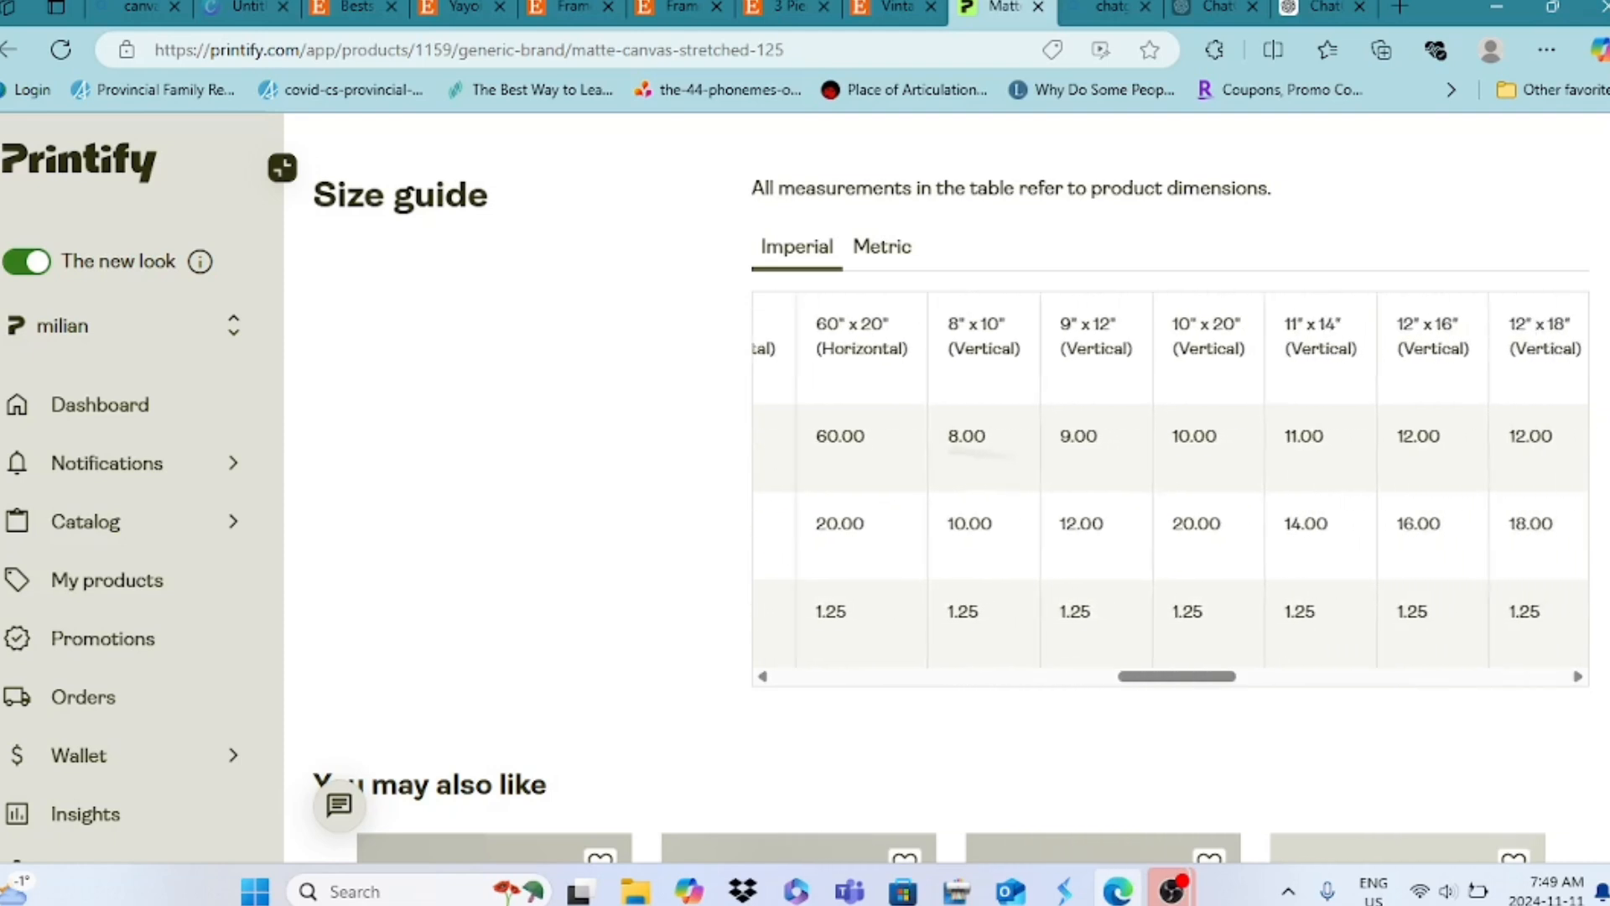
scroll(965, 478, "left", 8)
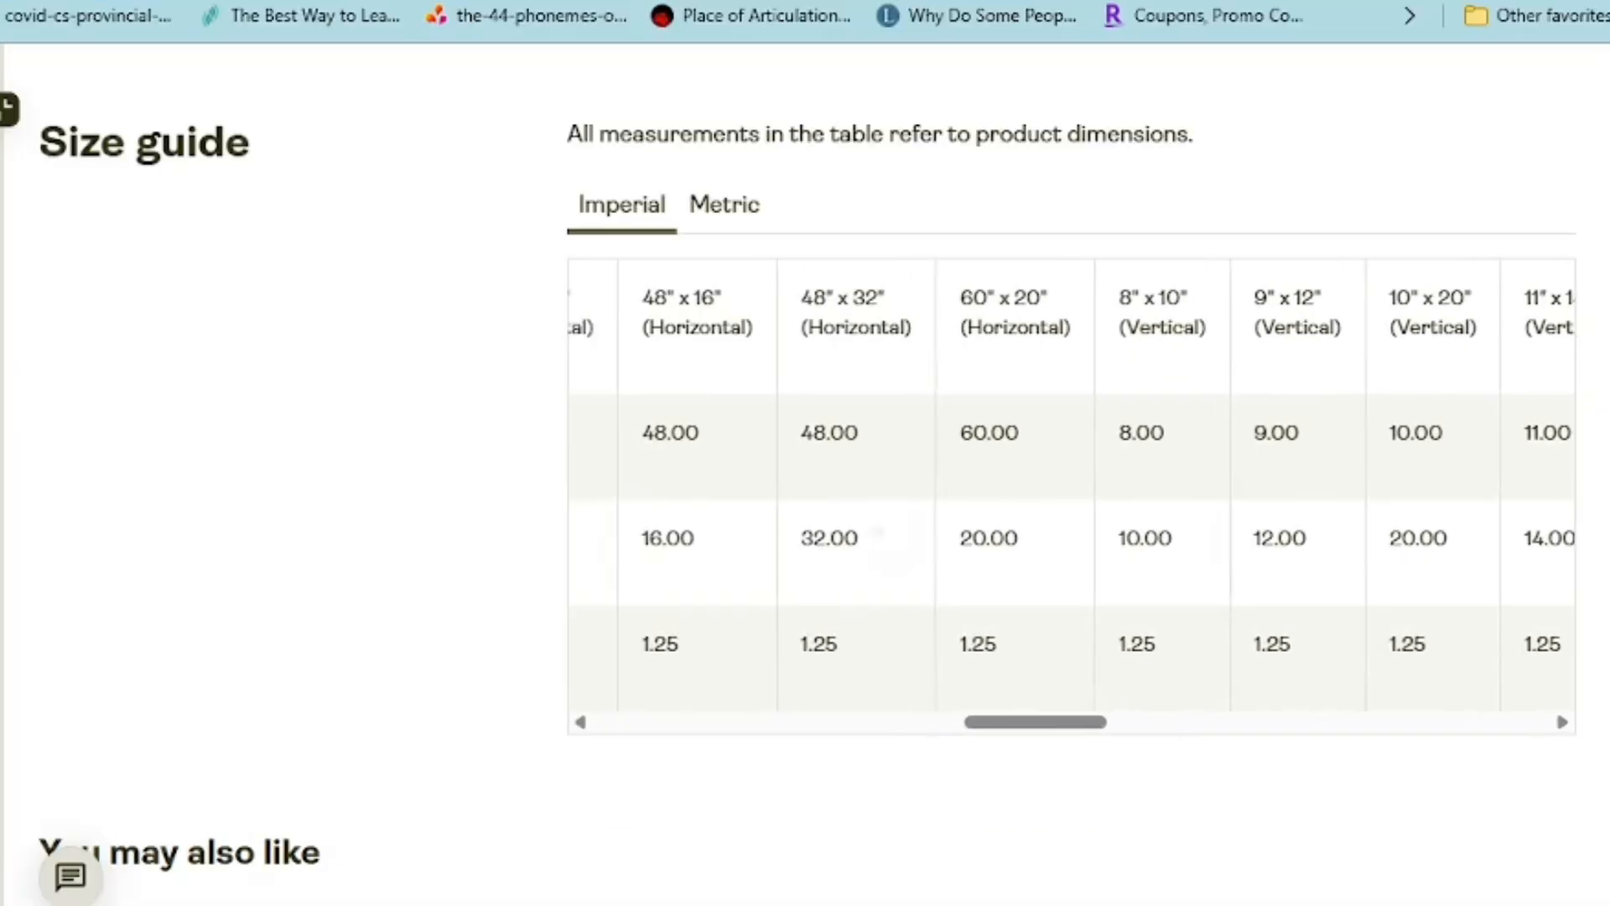
Step: Look over the larger horizontal canvas dimensions, from 32" x 24" to 48" x 32", in the imperial size guide
scroll(1074, 486, "left", 3)
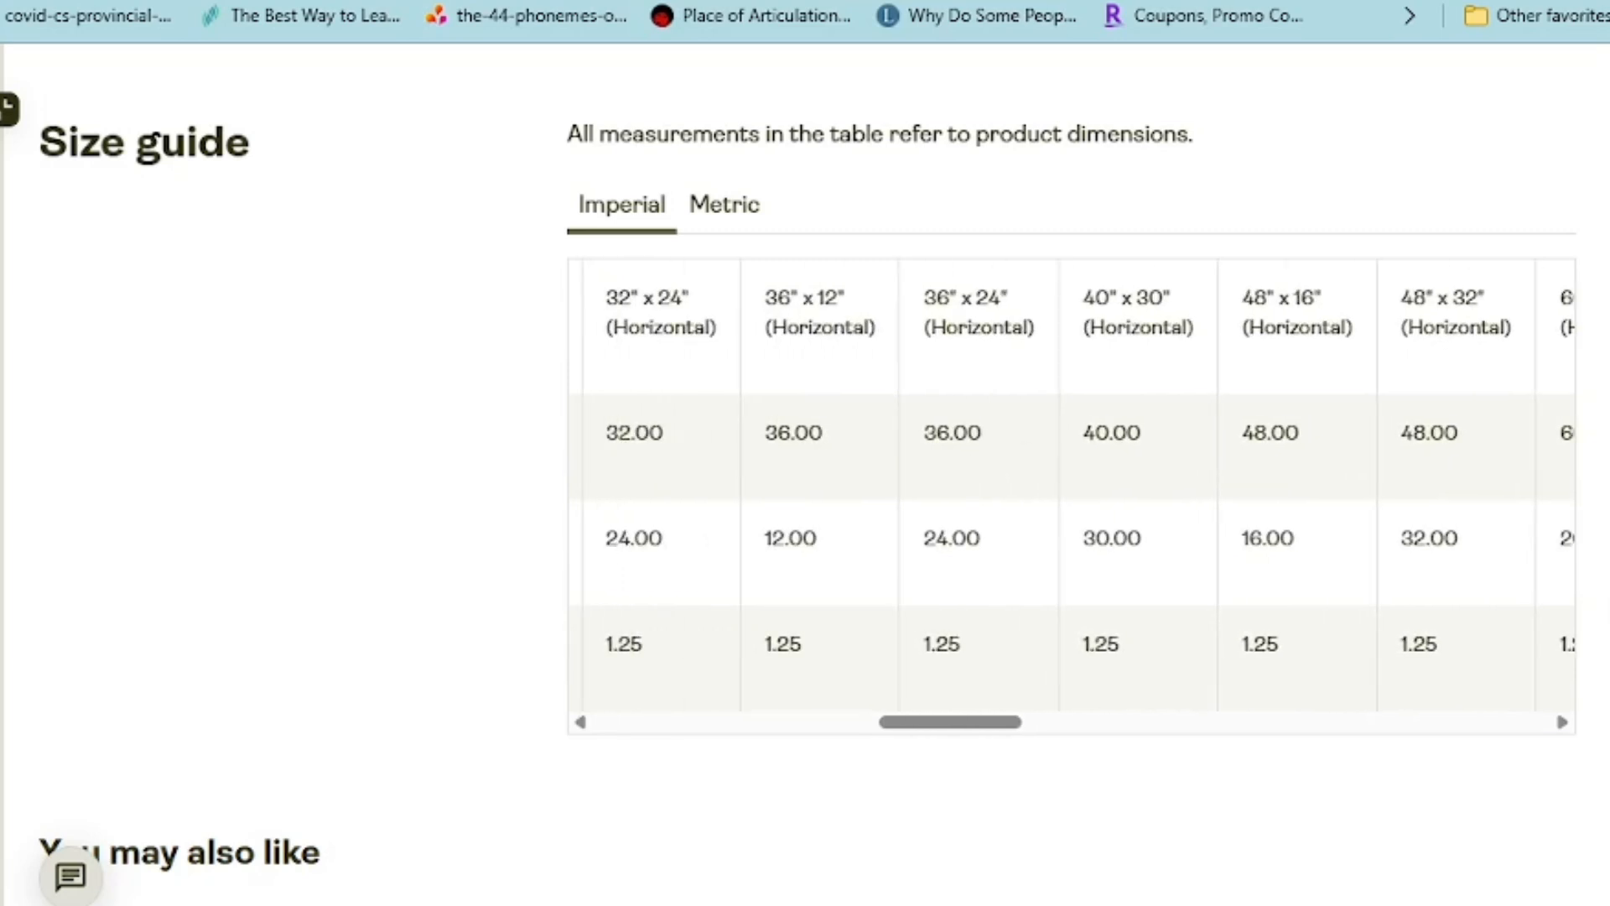
scroll(873, 518, "left", 3)
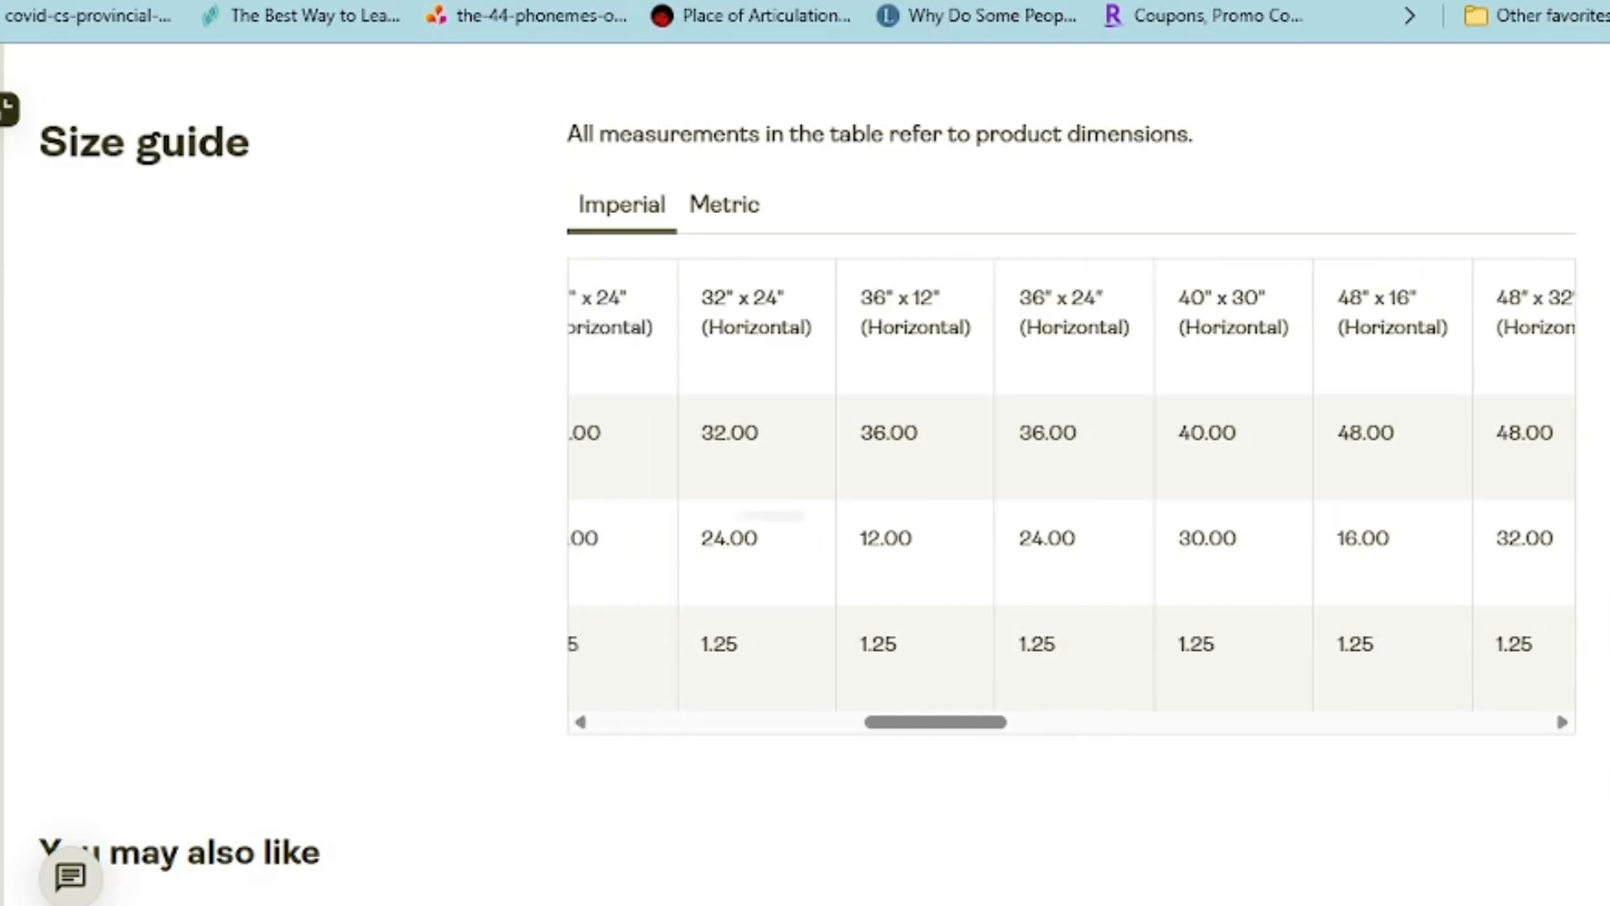
scroll(839, 529, "right", 1)
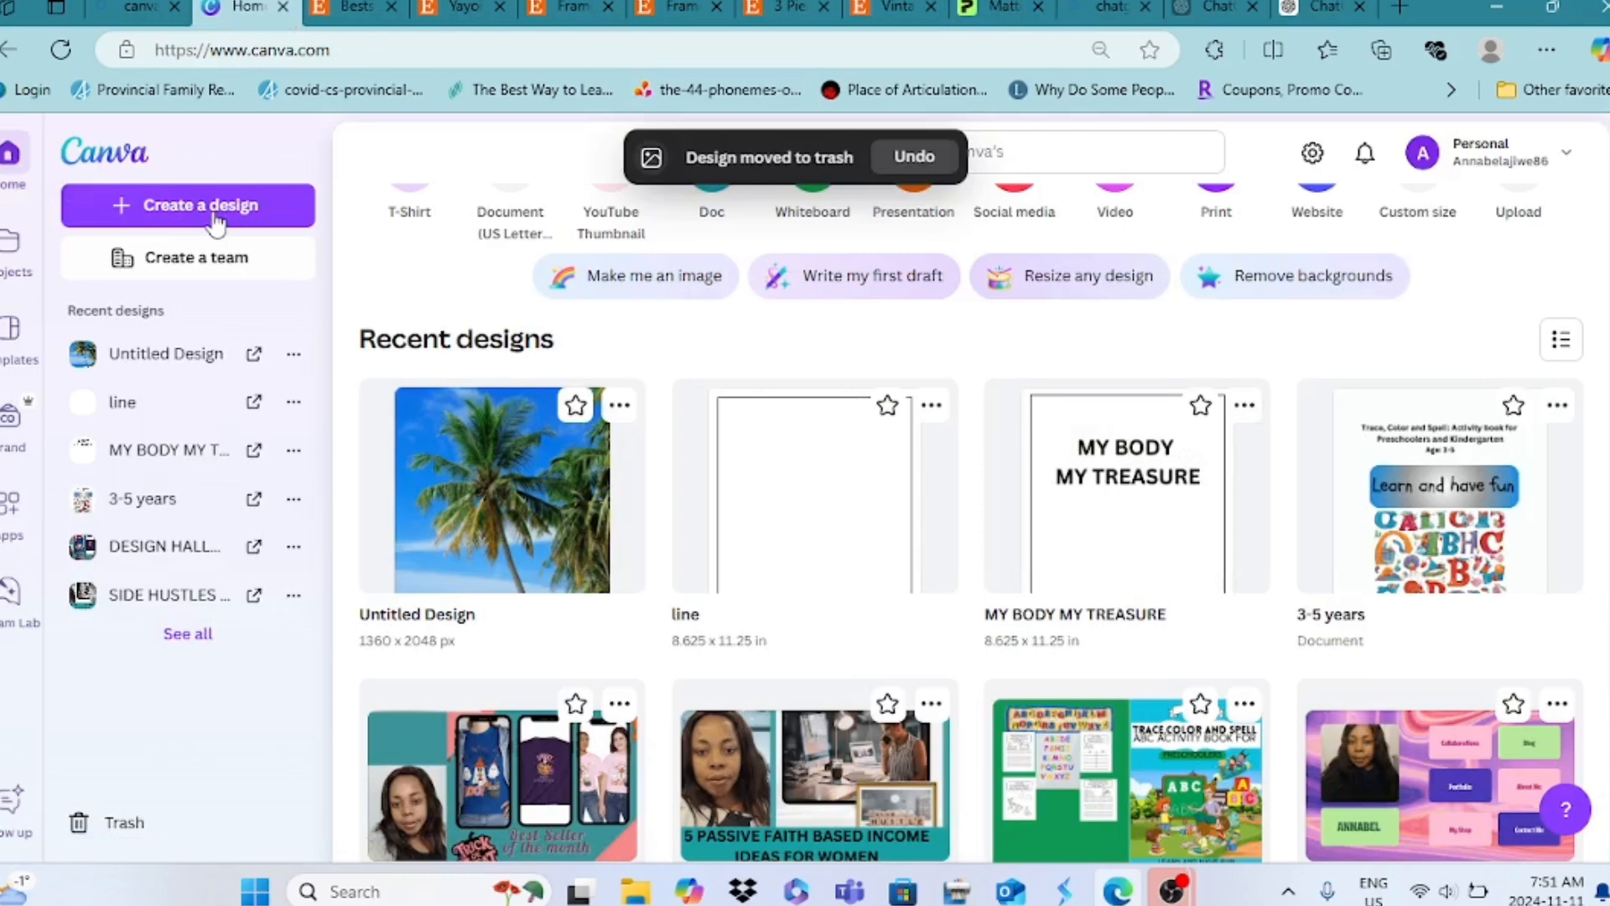
Step: Switch to Canva and create a new custom-size design 10 in wide and 8 in high
left_click(216, 222)
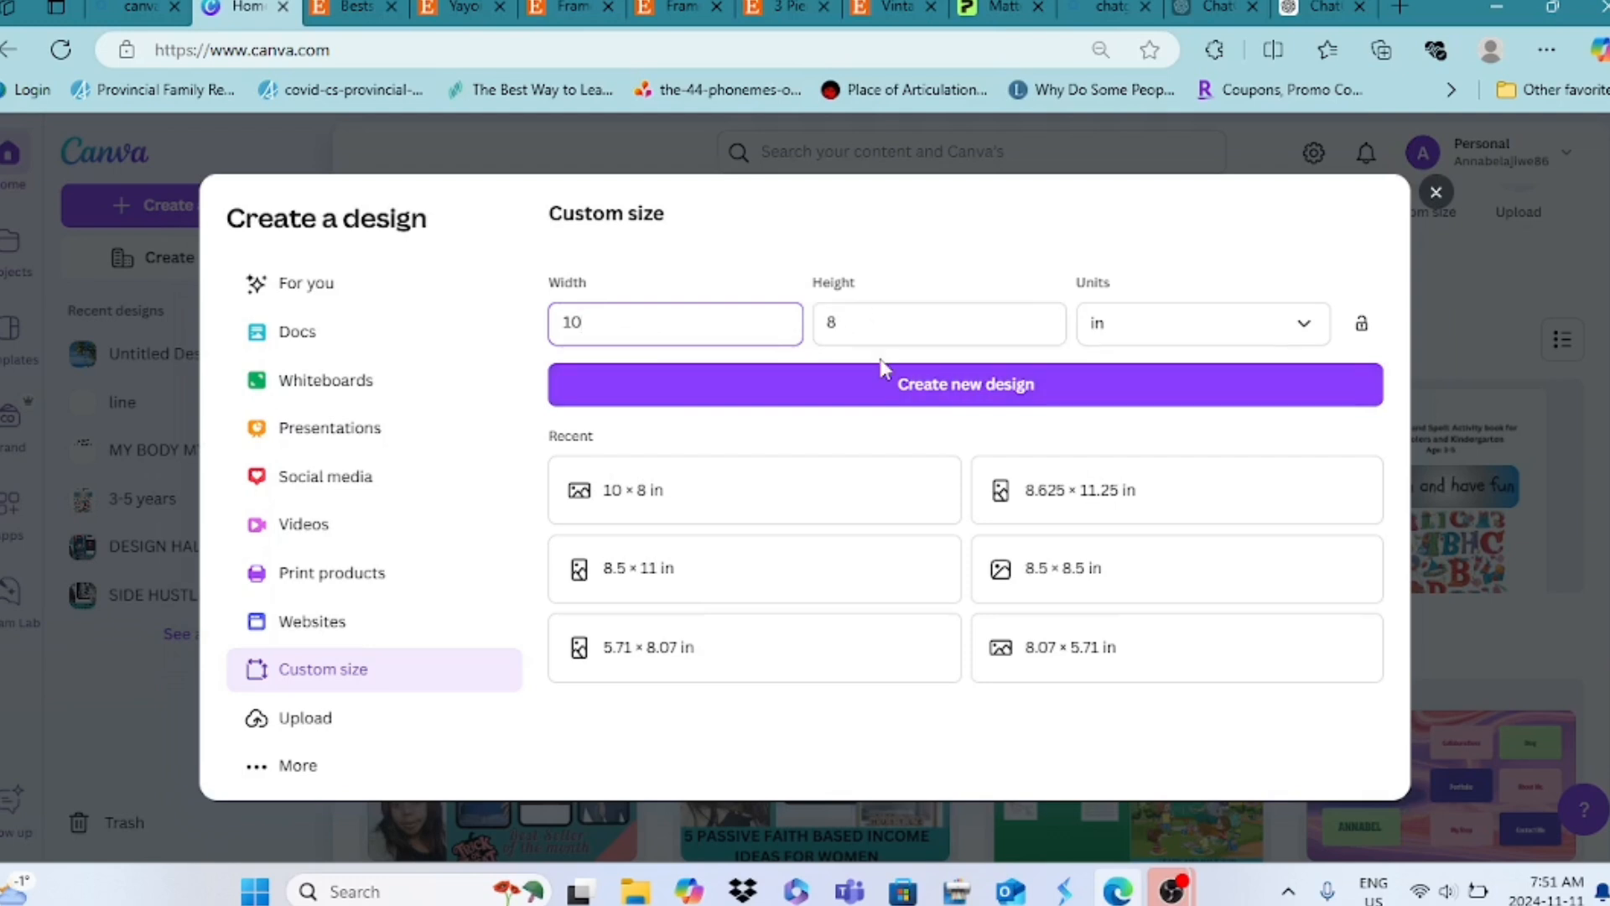
left_click(920, 390)
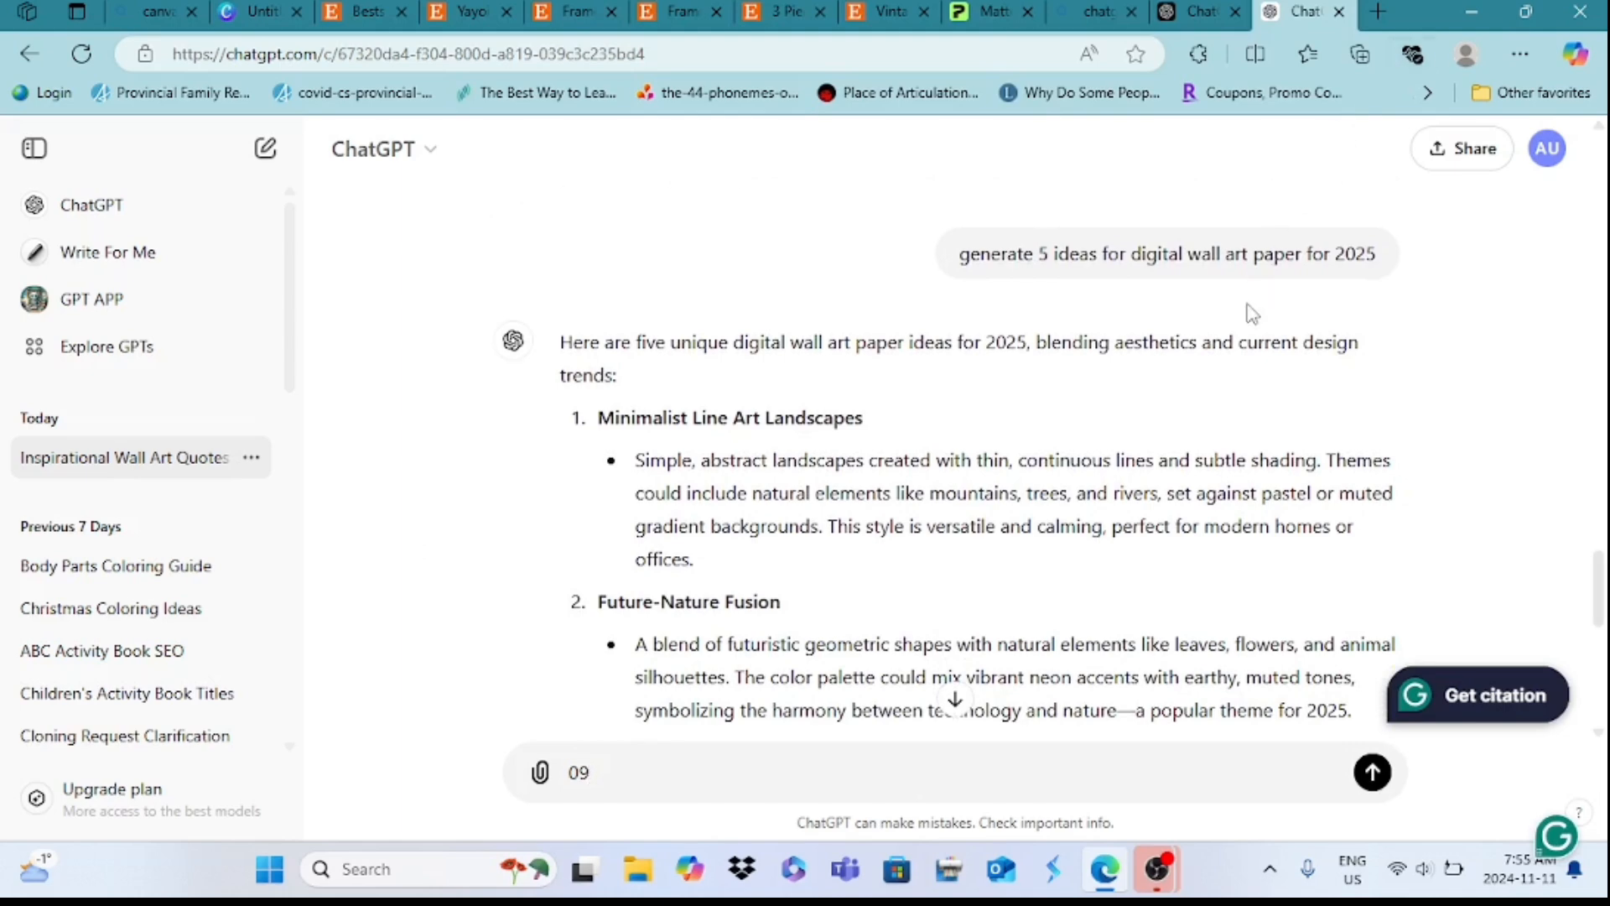
Step: Switch to ChatGPT, review the five digital wall art ideas for 2025 and try to copy part of the "Geometric Flora" prompt
scroll(953, 708, "down", 4)
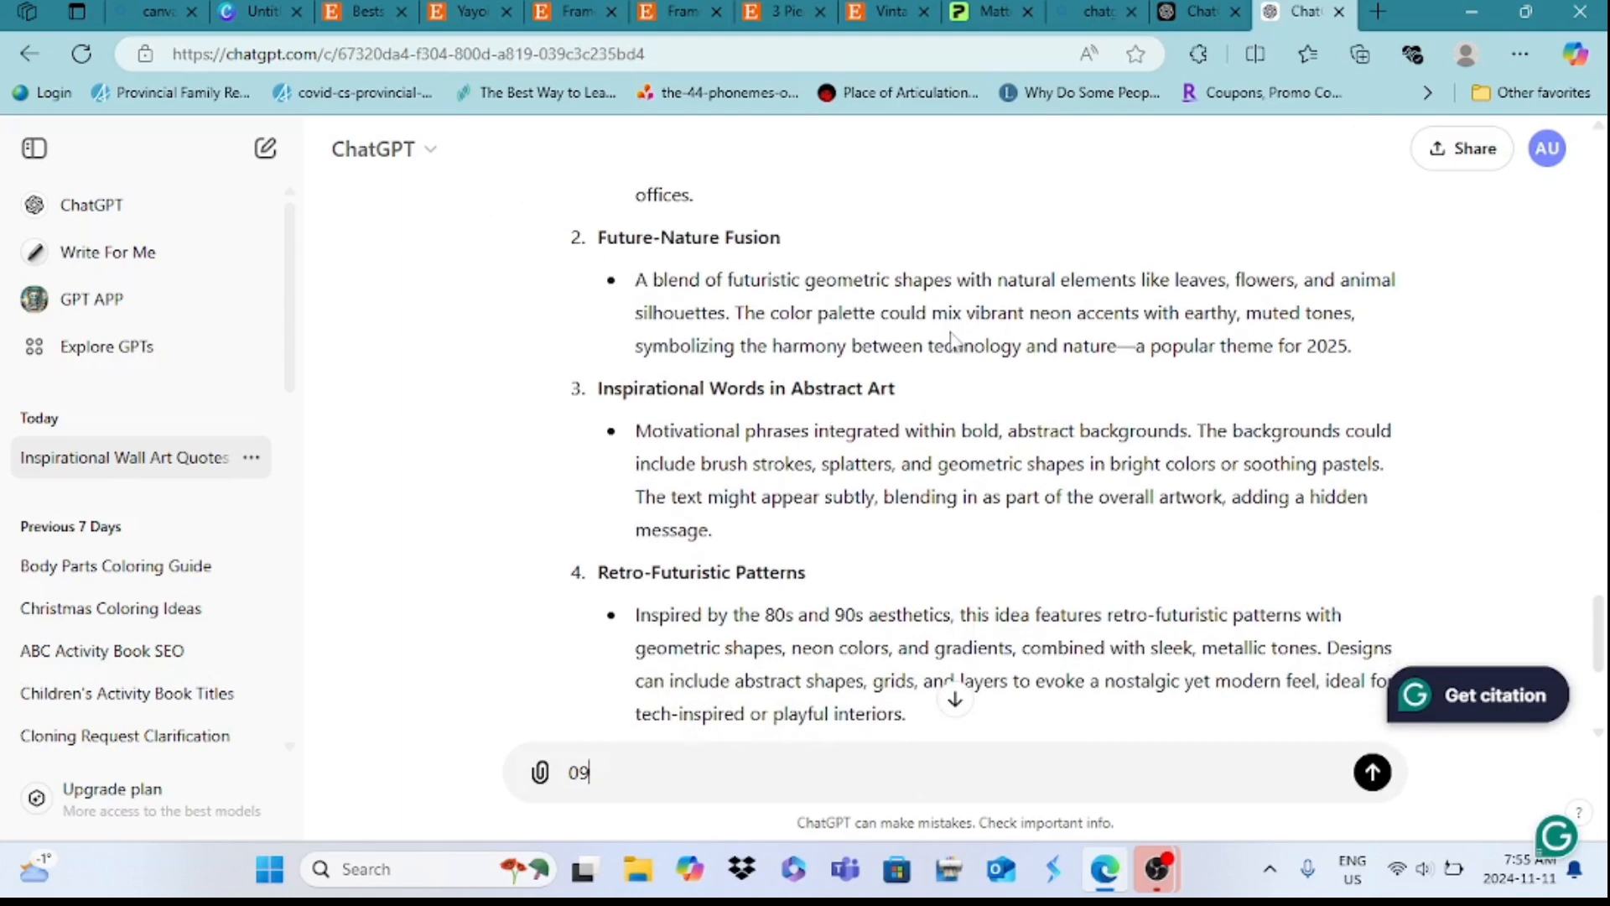
scroll(952, 340, "down", 3)
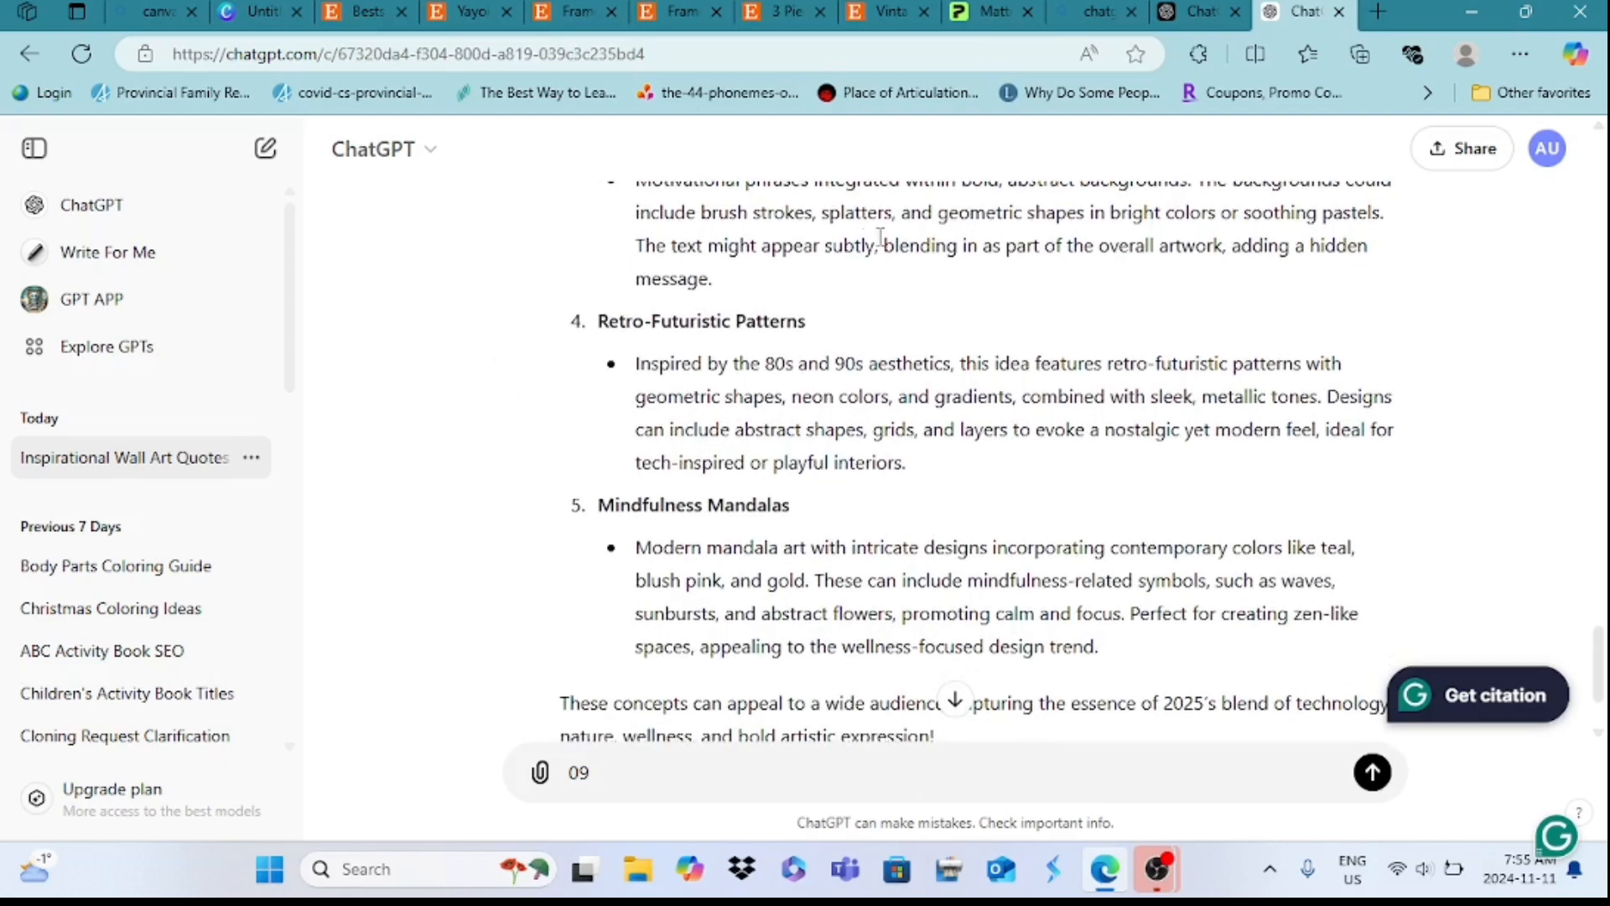
scroll(977, 462, "up", 2)
scroll(977, 462, "up", 1)
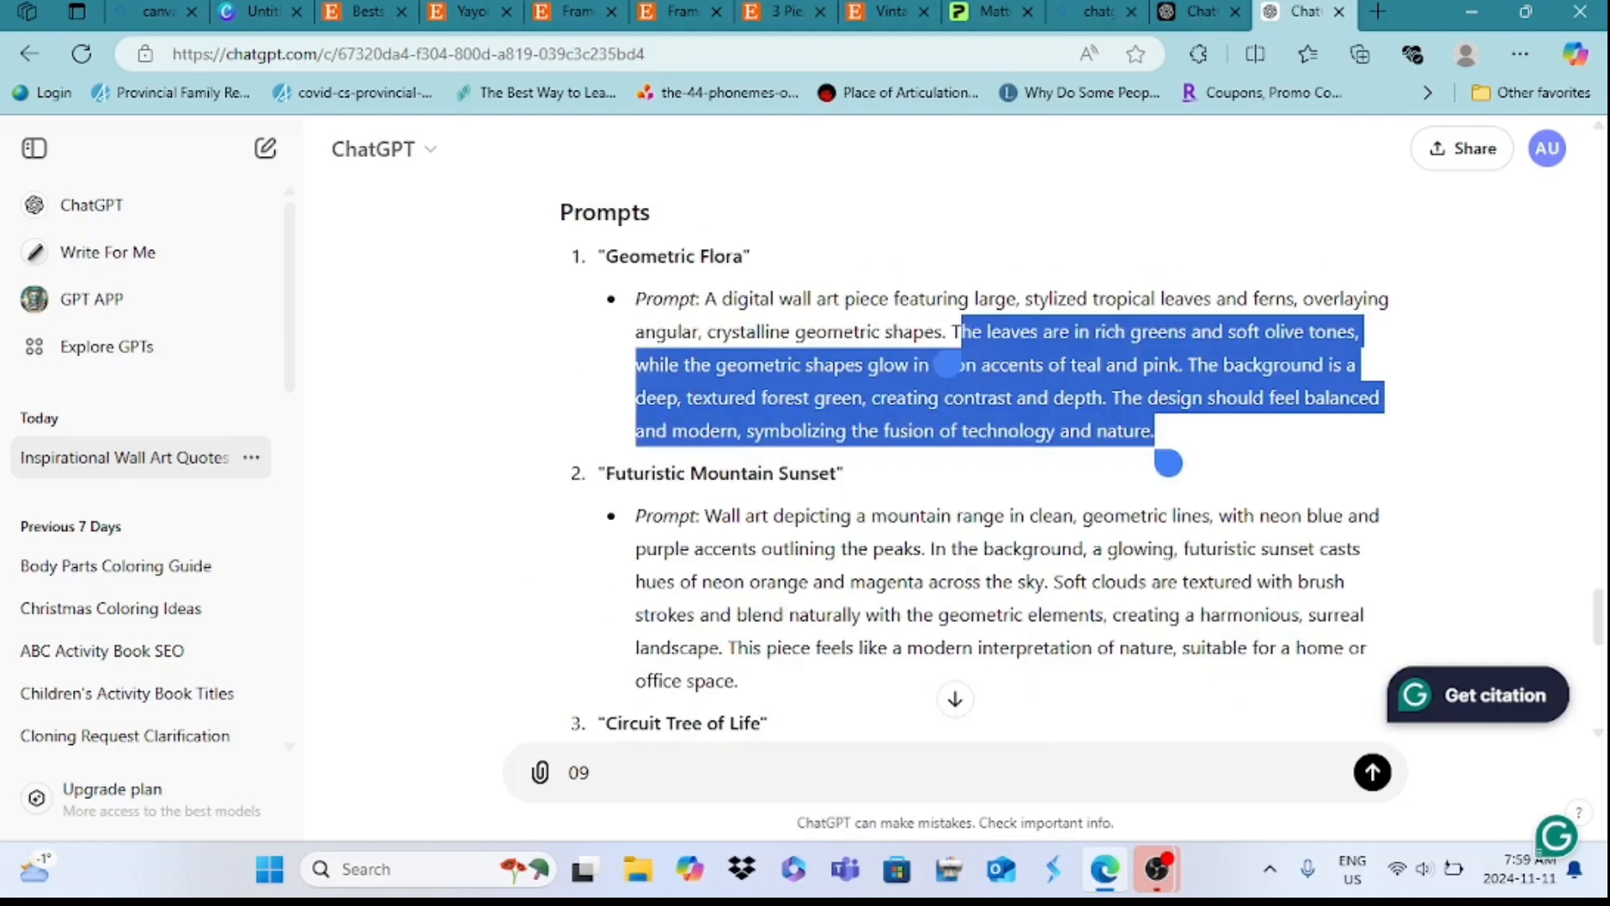
type("c")
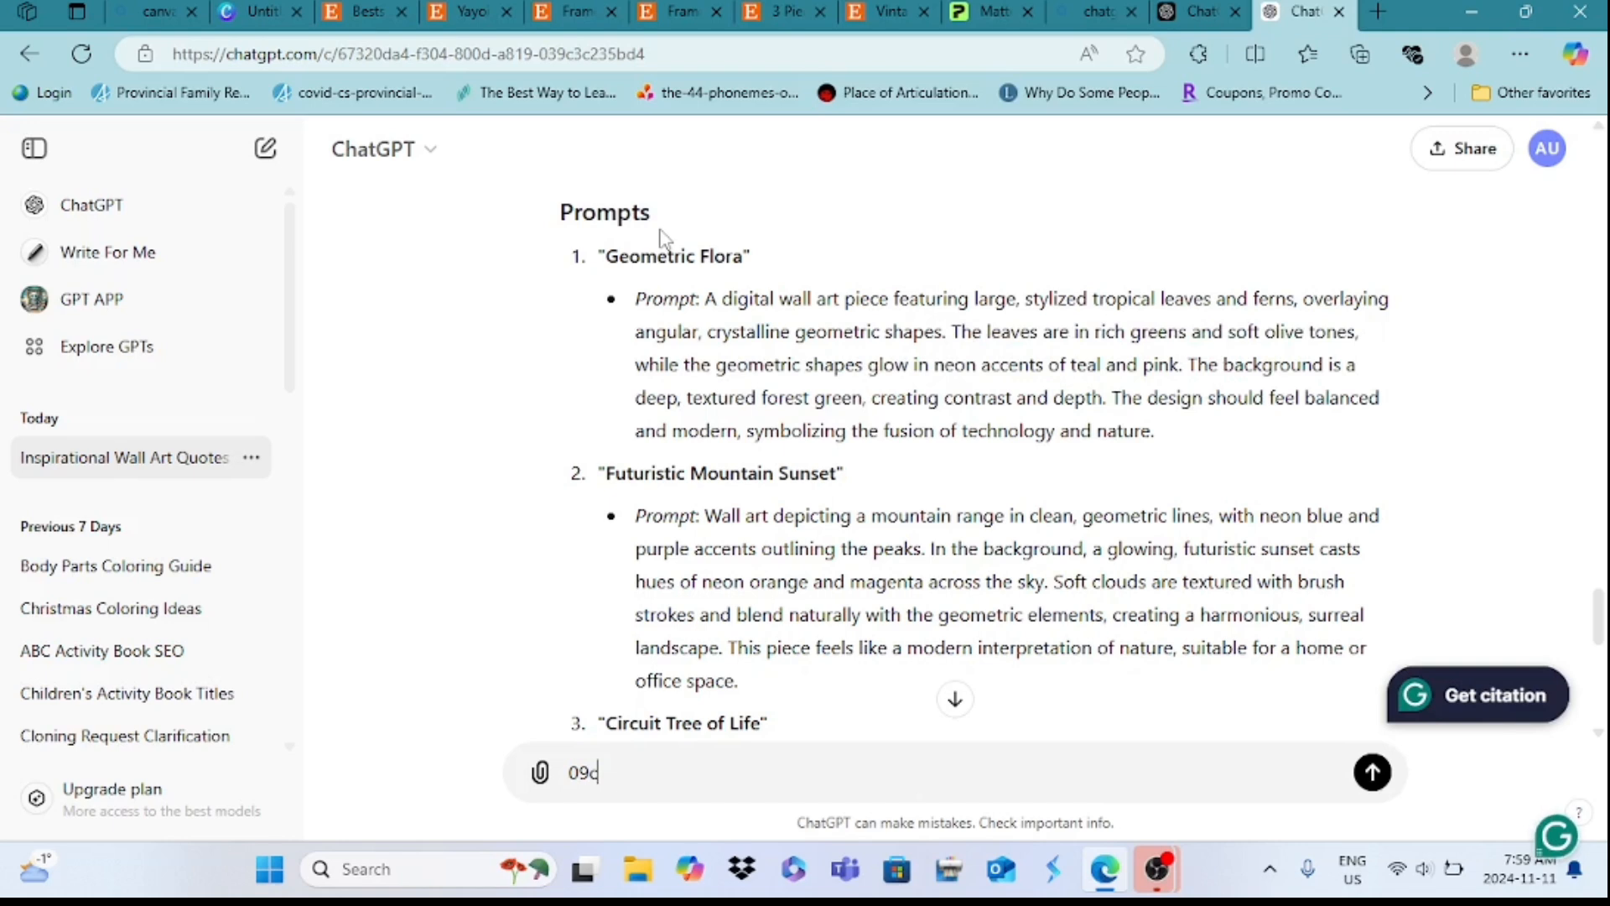
Step: Return to the blank Canva design, open Magic Media and paste the copied sunrise gradient background description as the image prompt
left_click(261, 11)
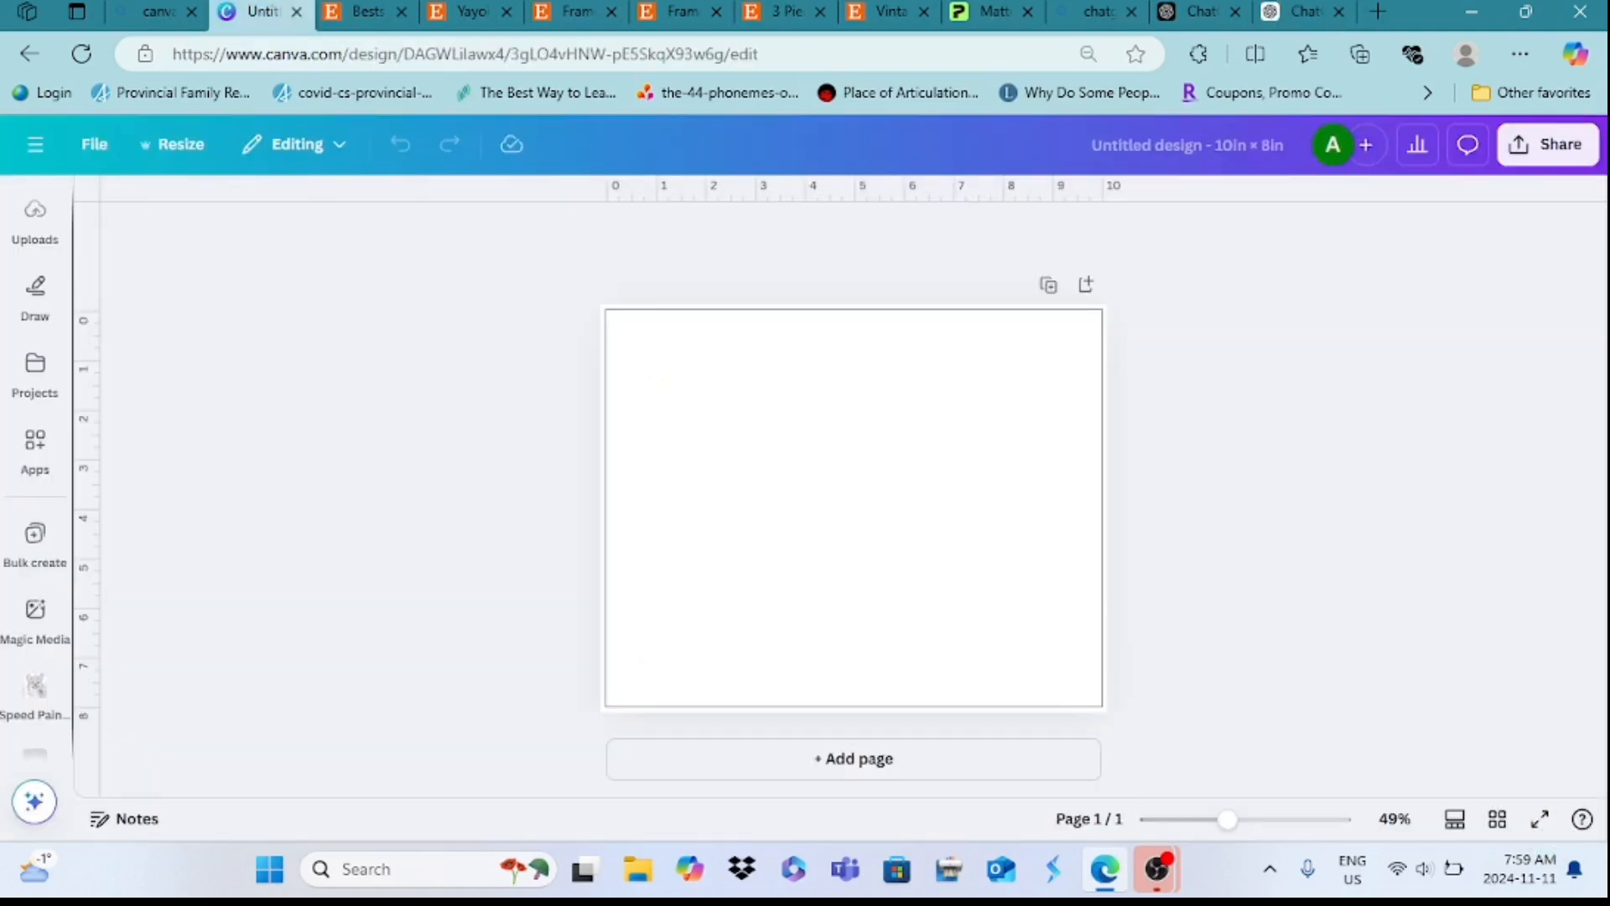
scroll(35, 470, "down", 2)
scroll(35, 469, "down", 2)
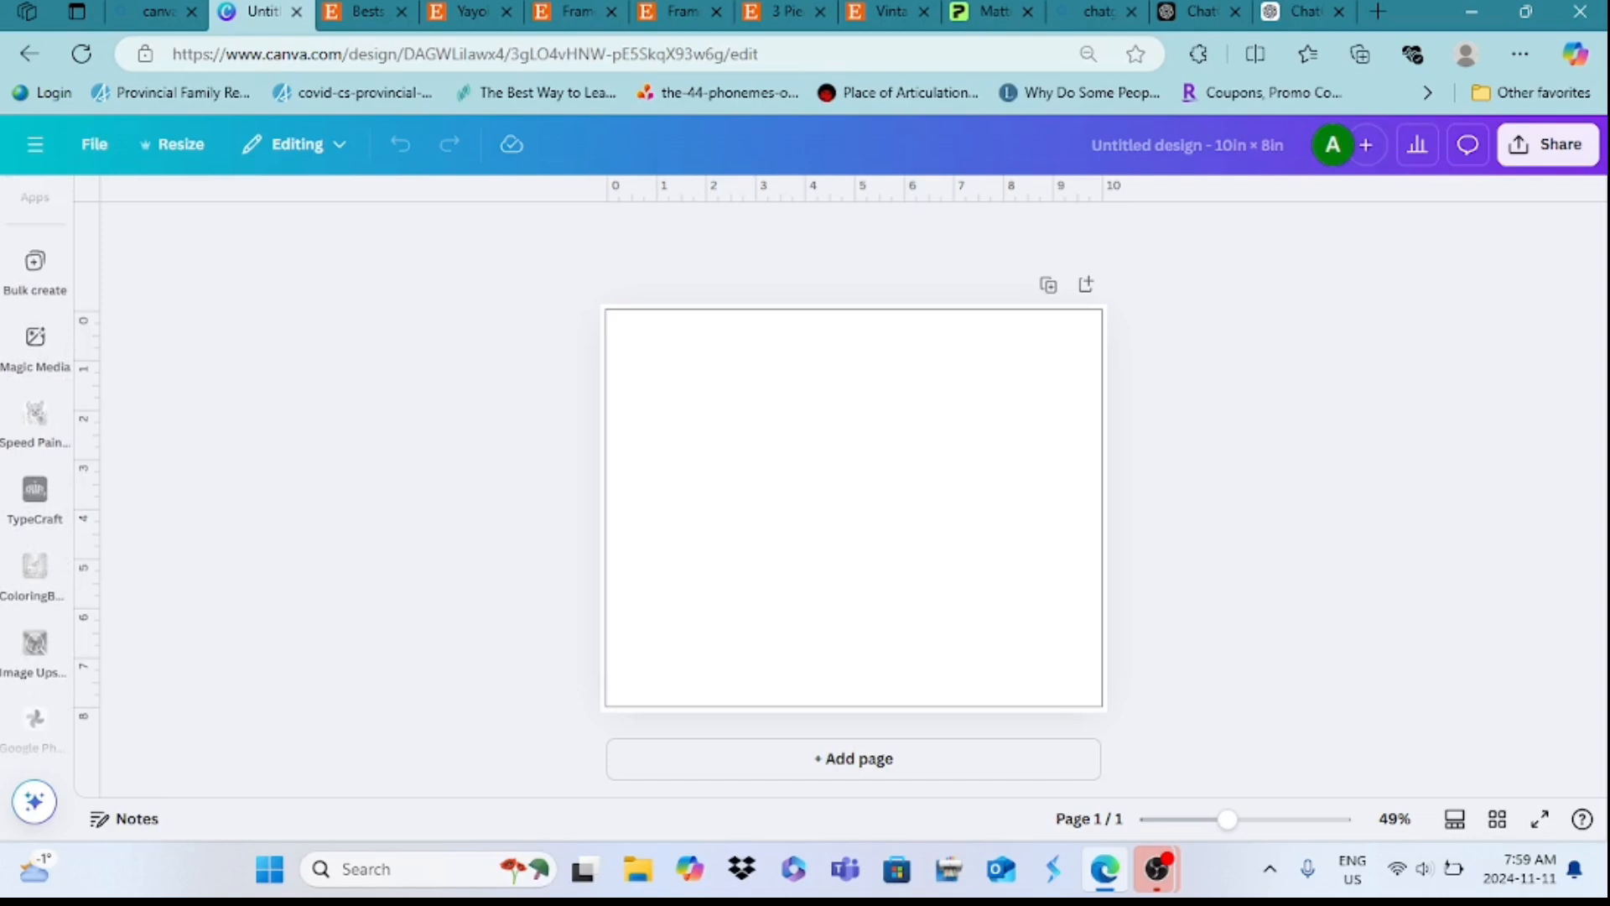
left_click(35, 336)
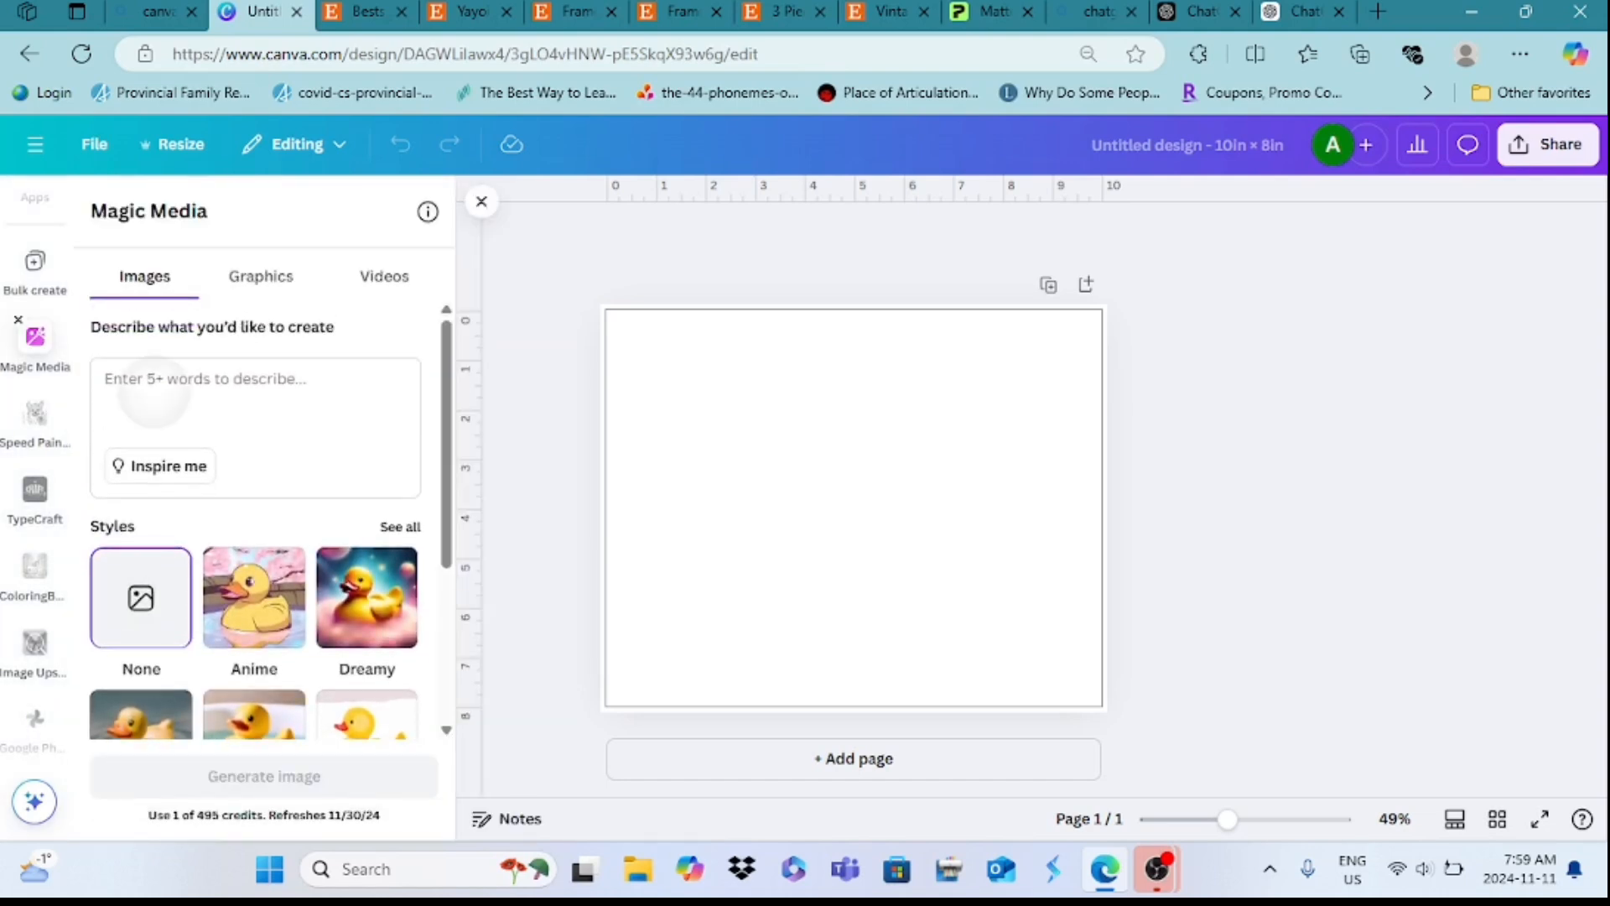
left_click(104, 410)
left_click(104, 410)
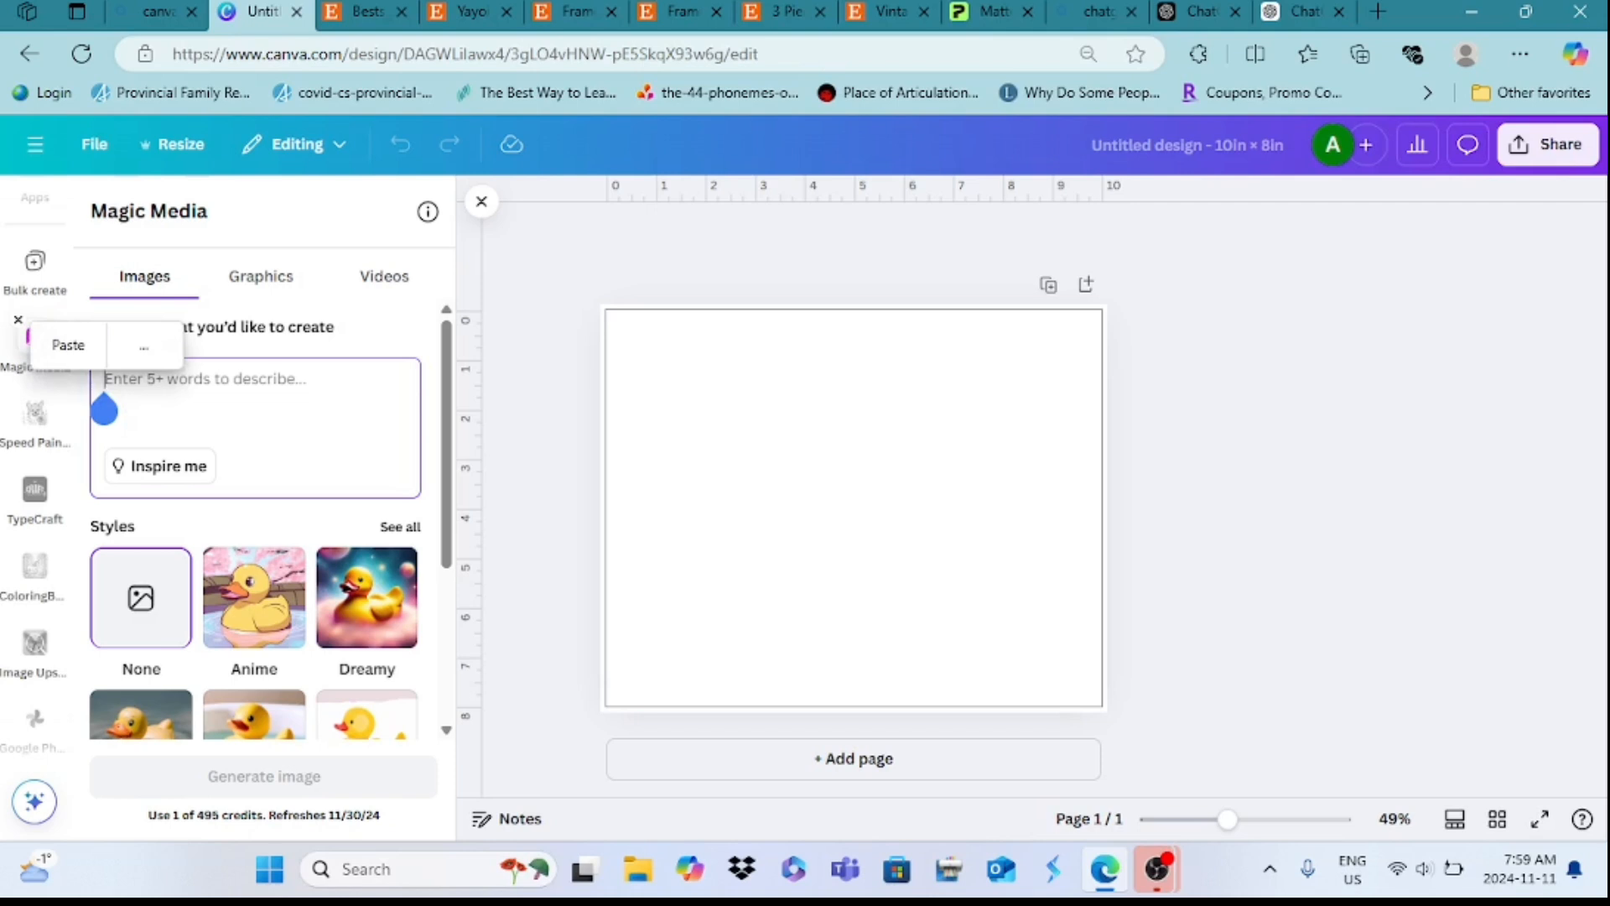
left_click(68, 344)
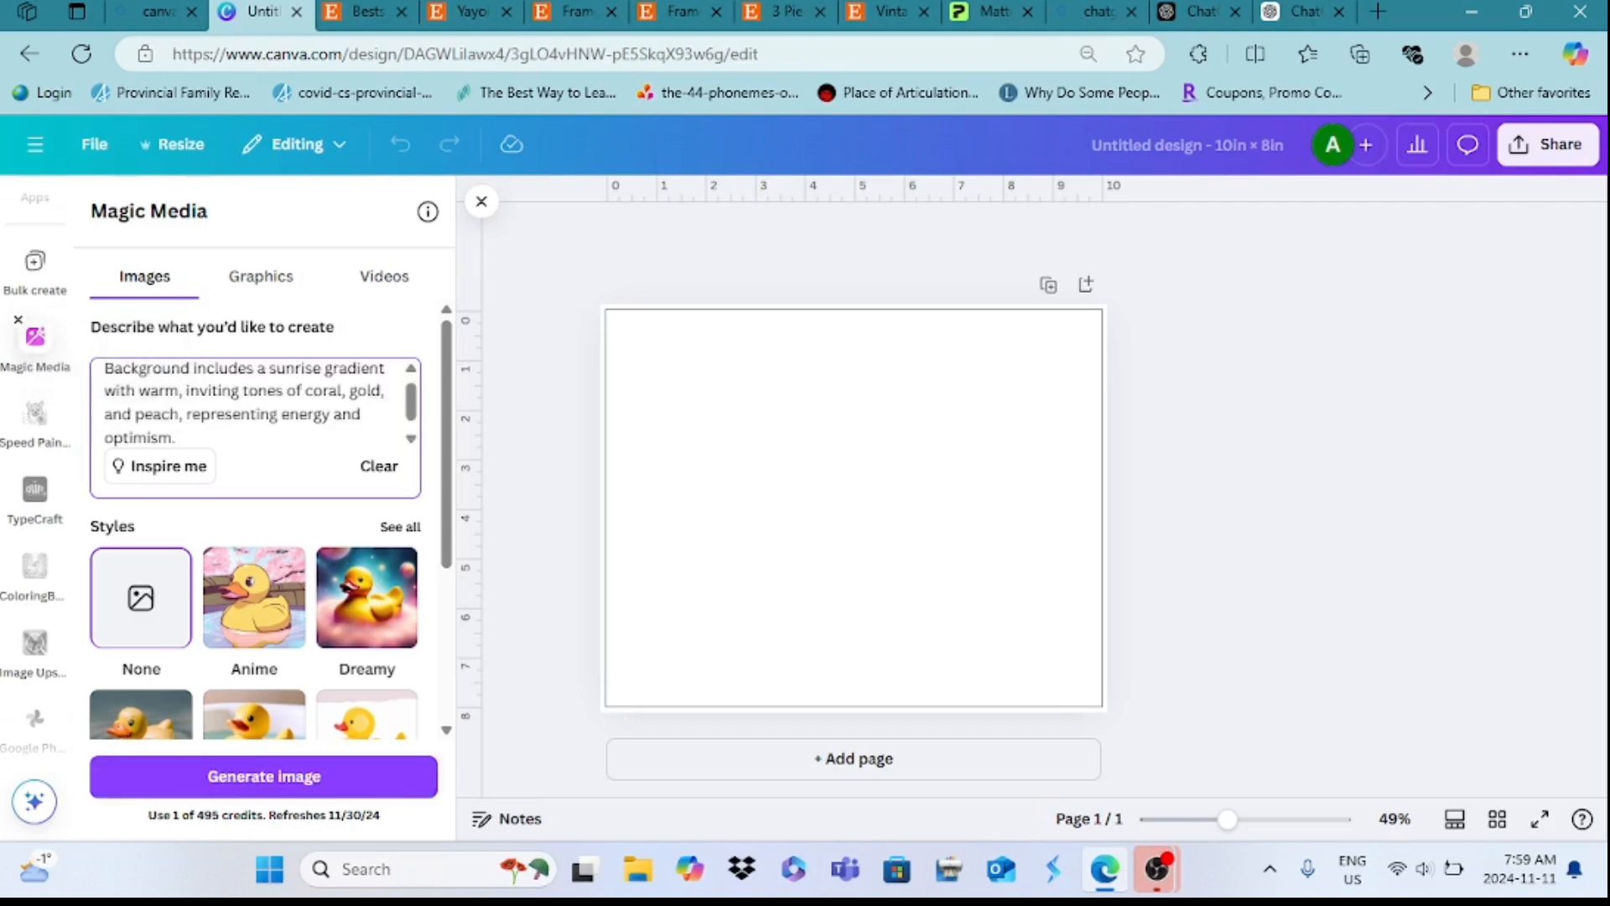
Step: Start the prompt with "generate an image with", change "Background" to lowercase and generate the images
left_click(106, 369)
type("generat")
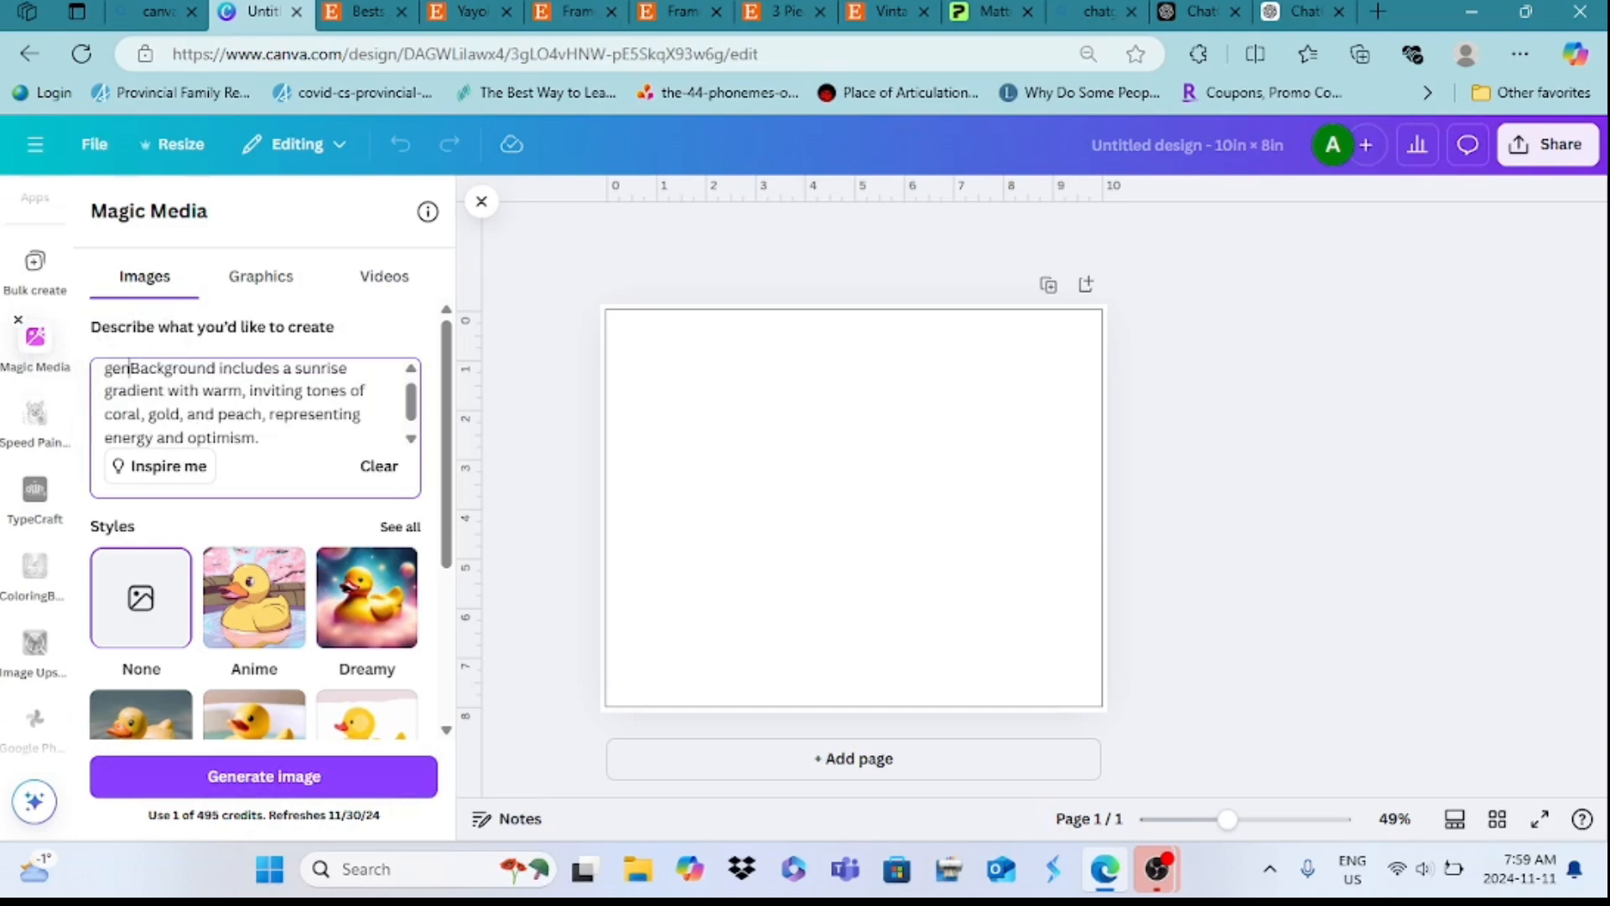
type("e a")
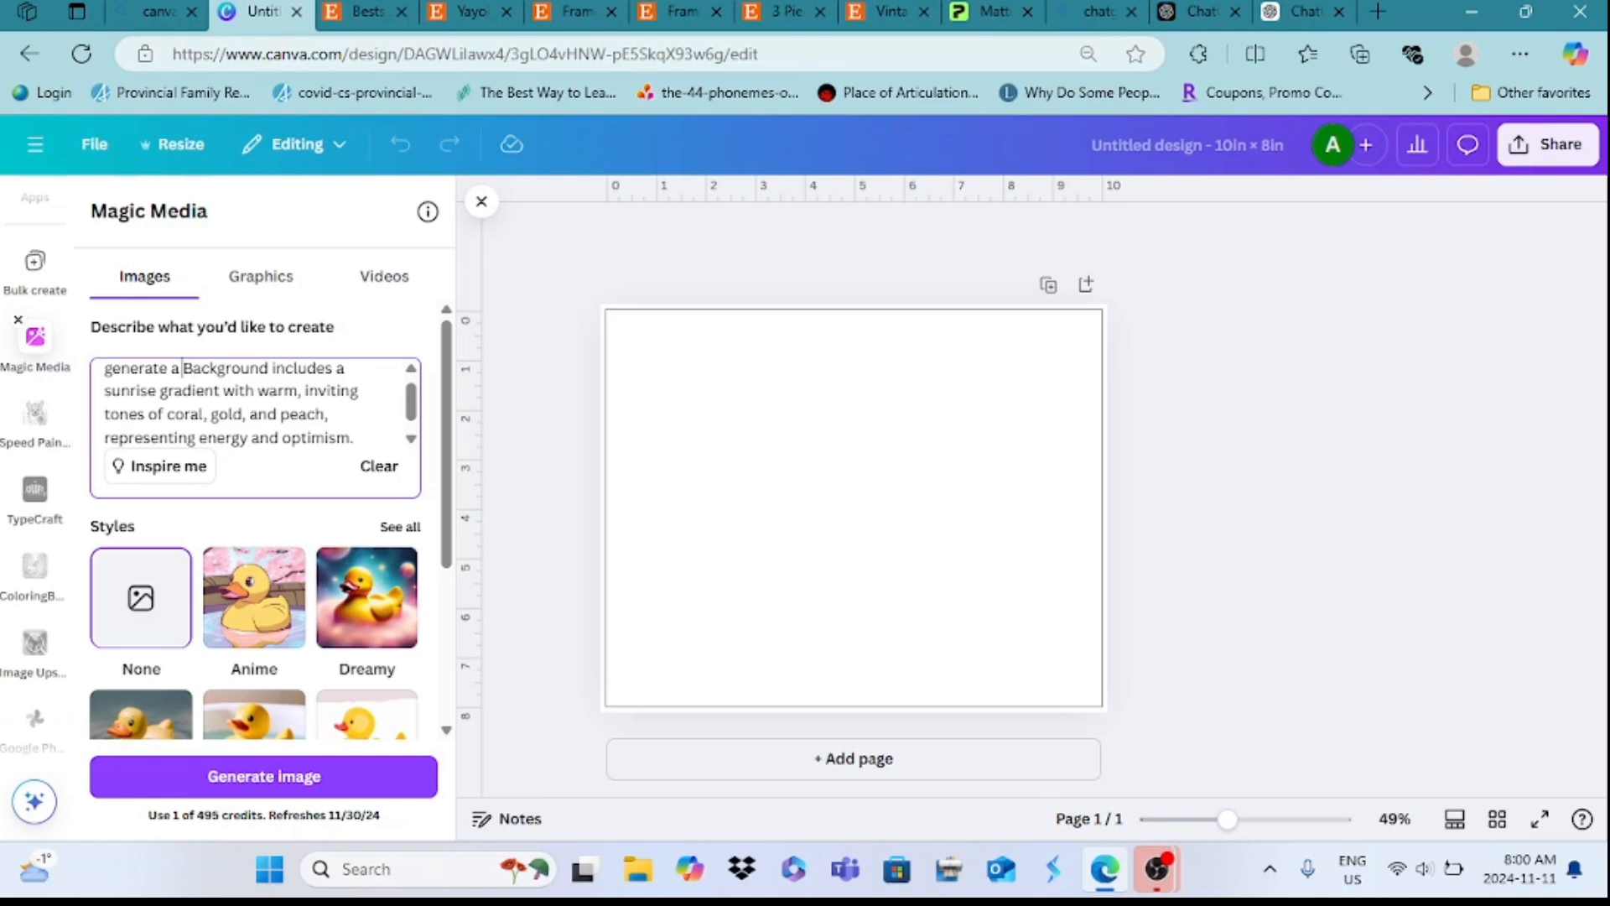
type("n im")
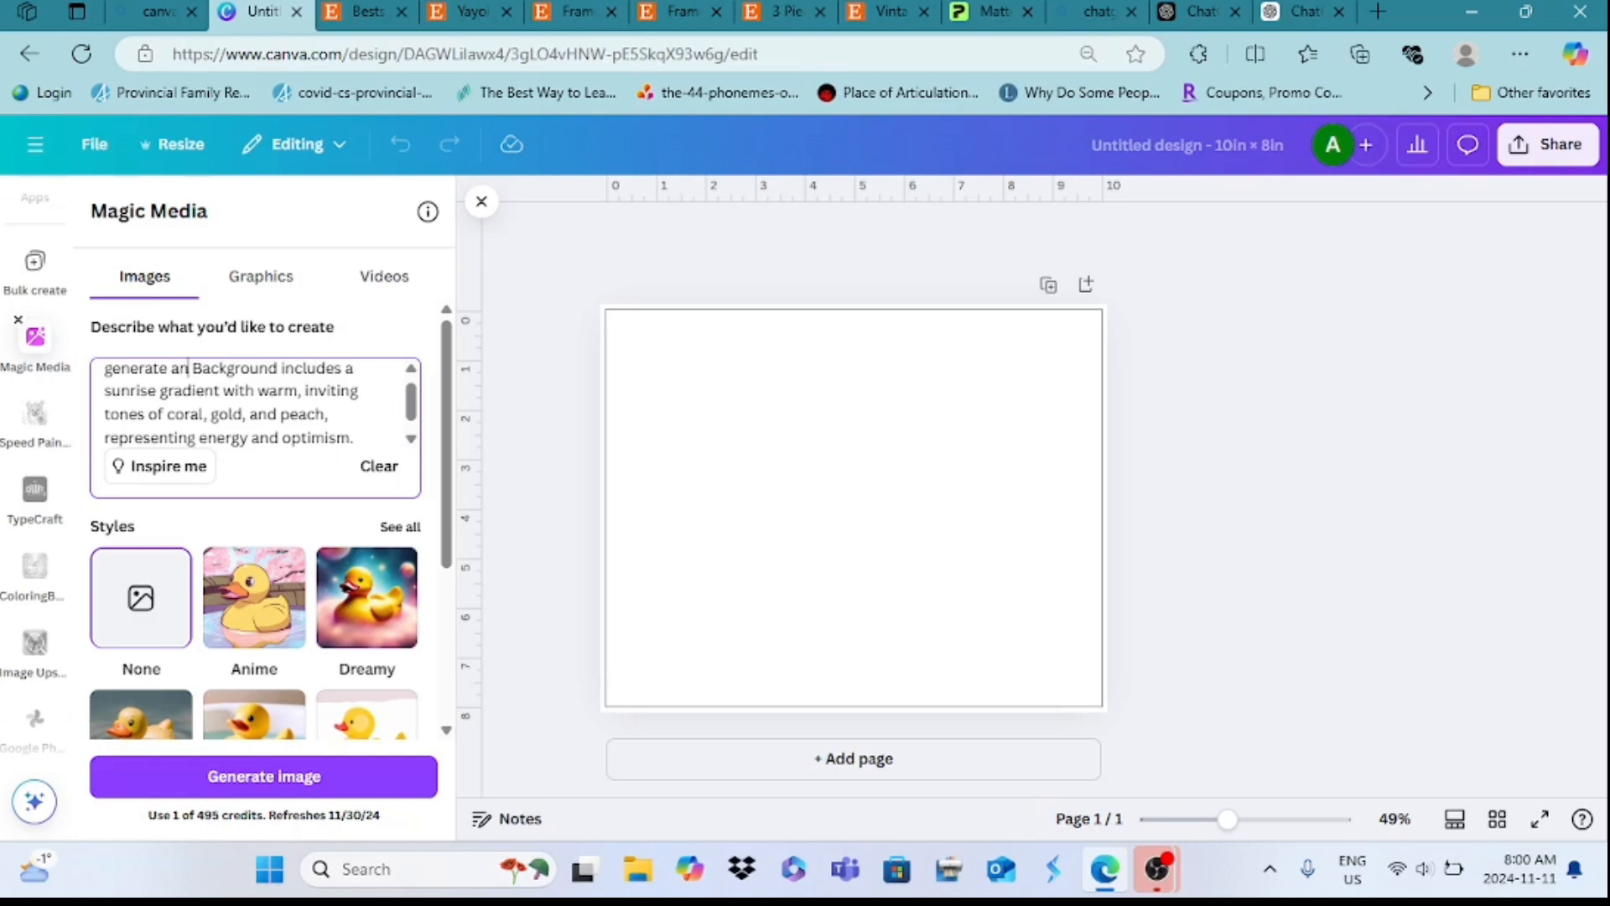
type("age")
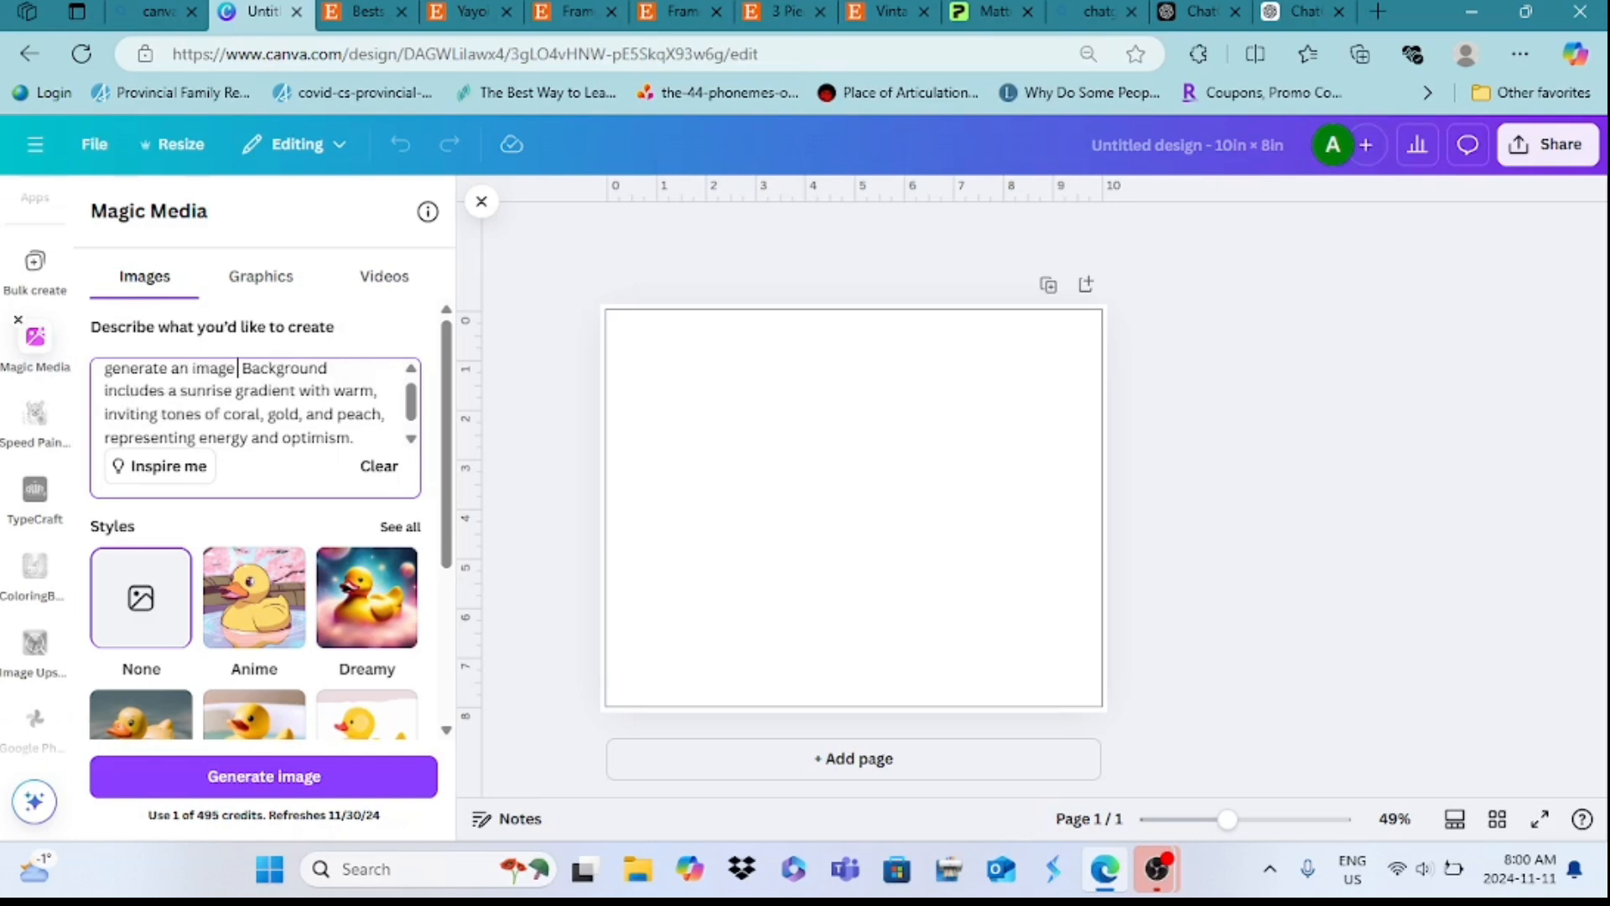
type(" with")
key("Right")
key("BackSpace")
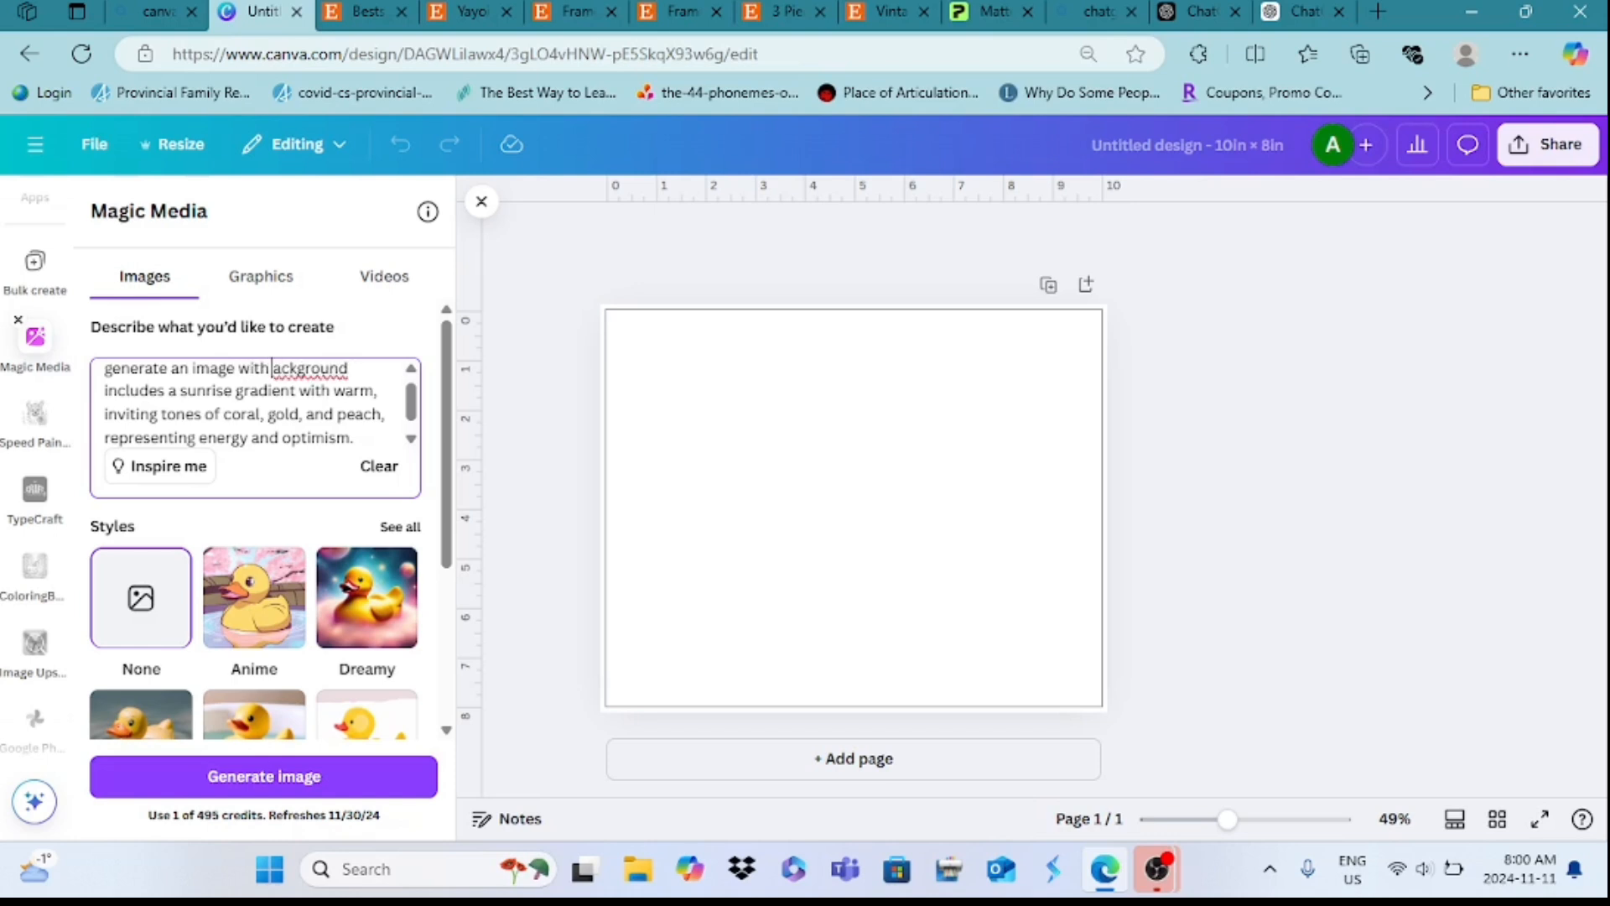
type("b")
left_click(264, 777)
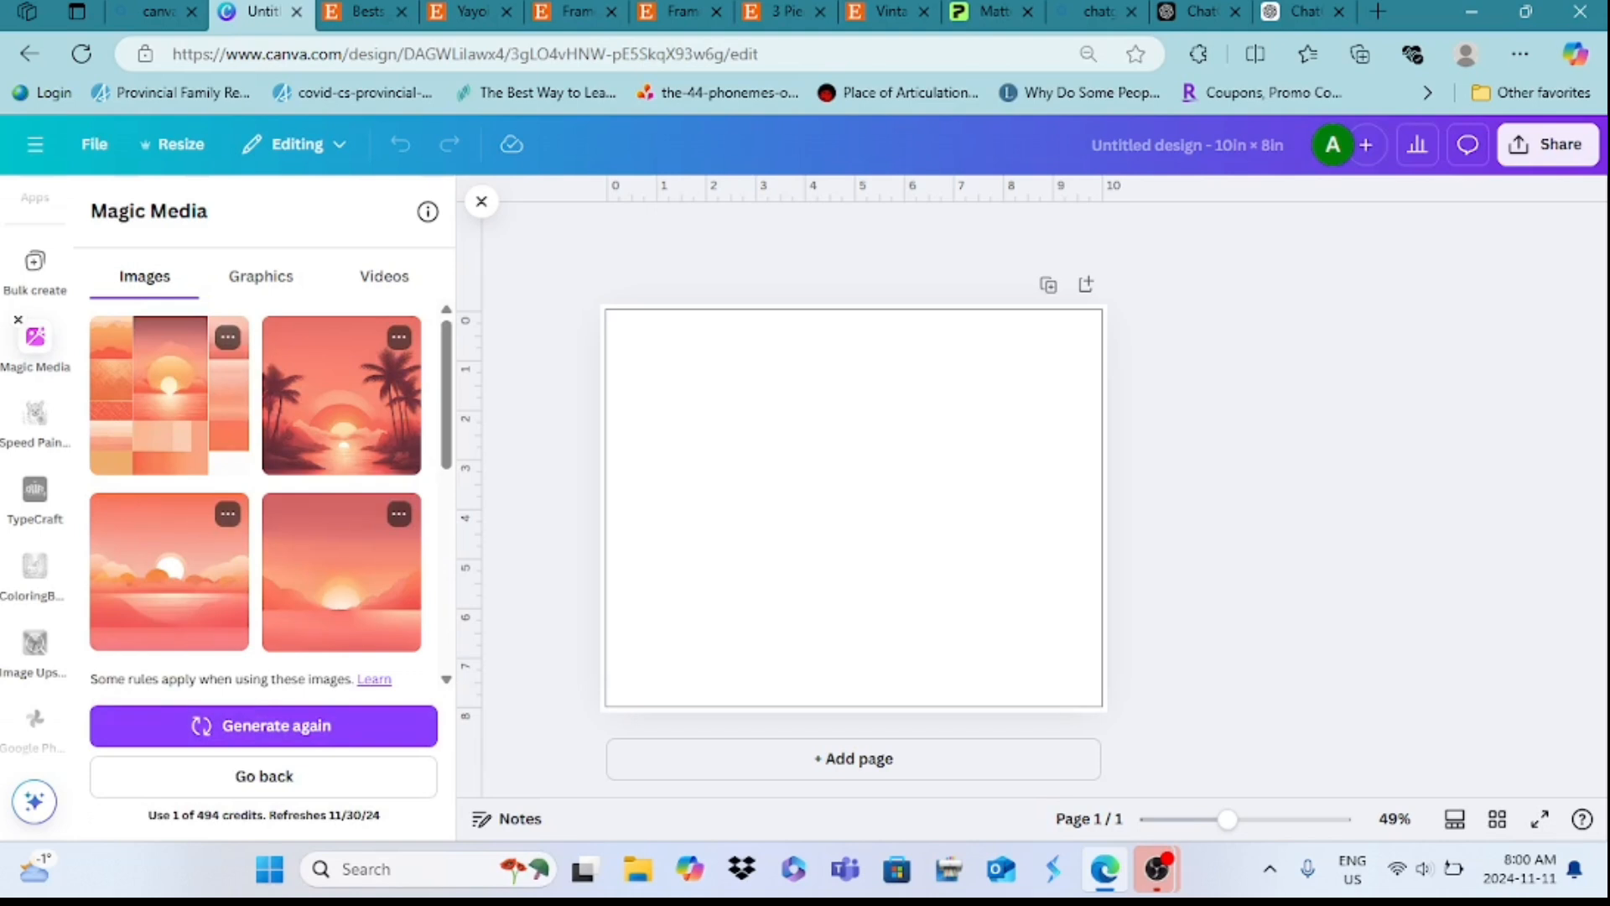
Step: Add the generated sunset image with palm trees to the page and enlarge it from the page's top-left corner to nearly fill the page
left_click(341, 395)
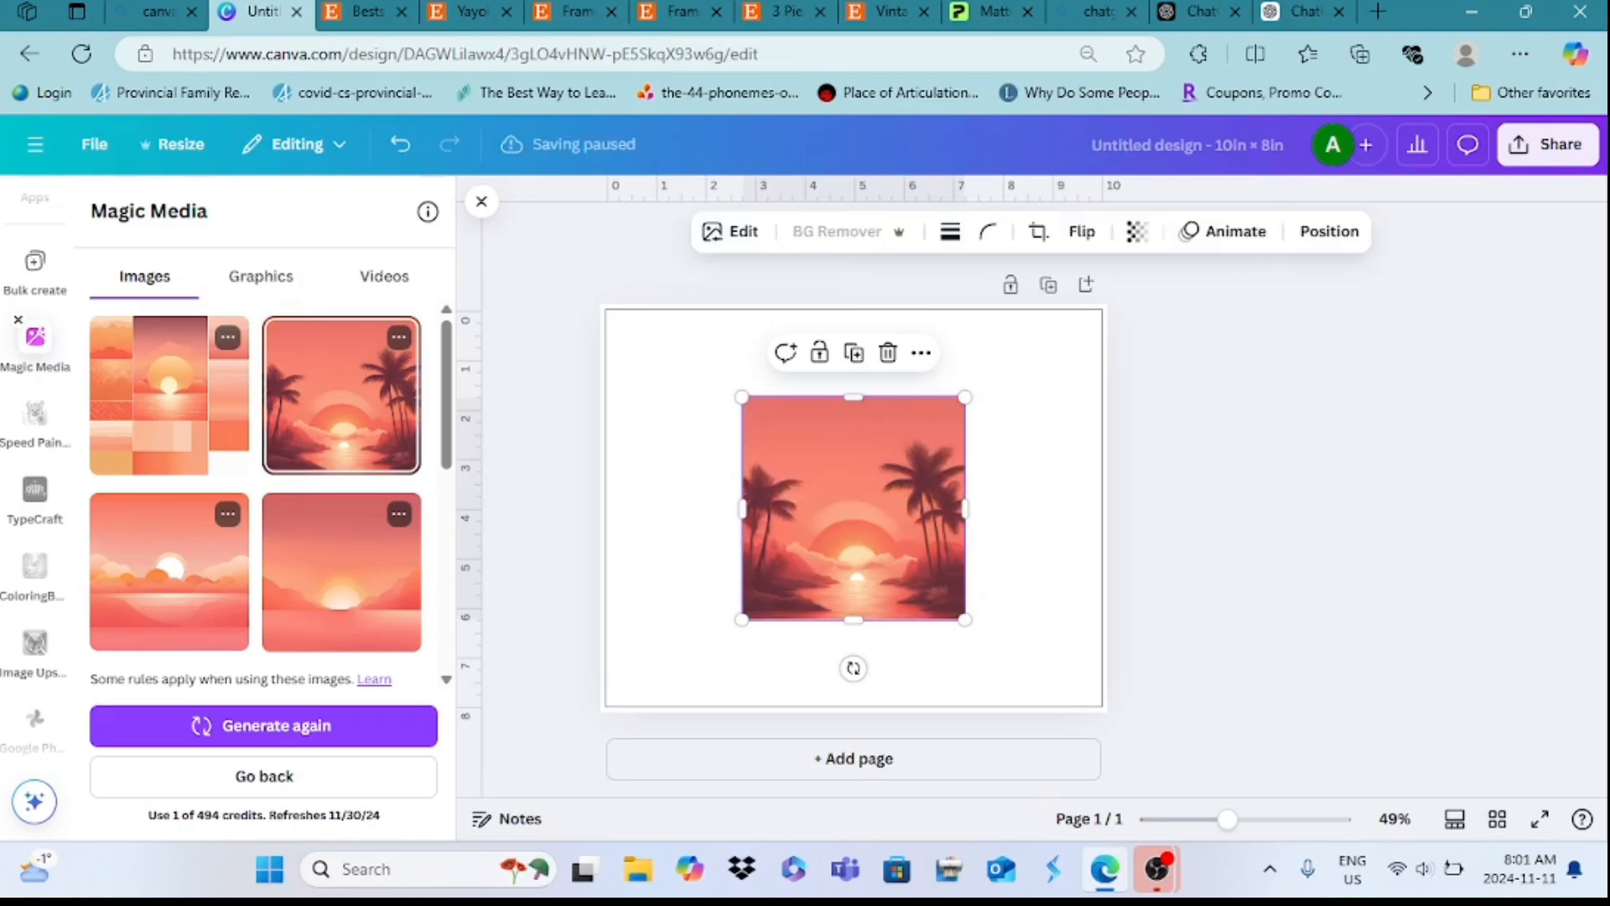
left_click_drag(742, 620, 662, 700)
left_click_drag(710, 537, 654, 450)
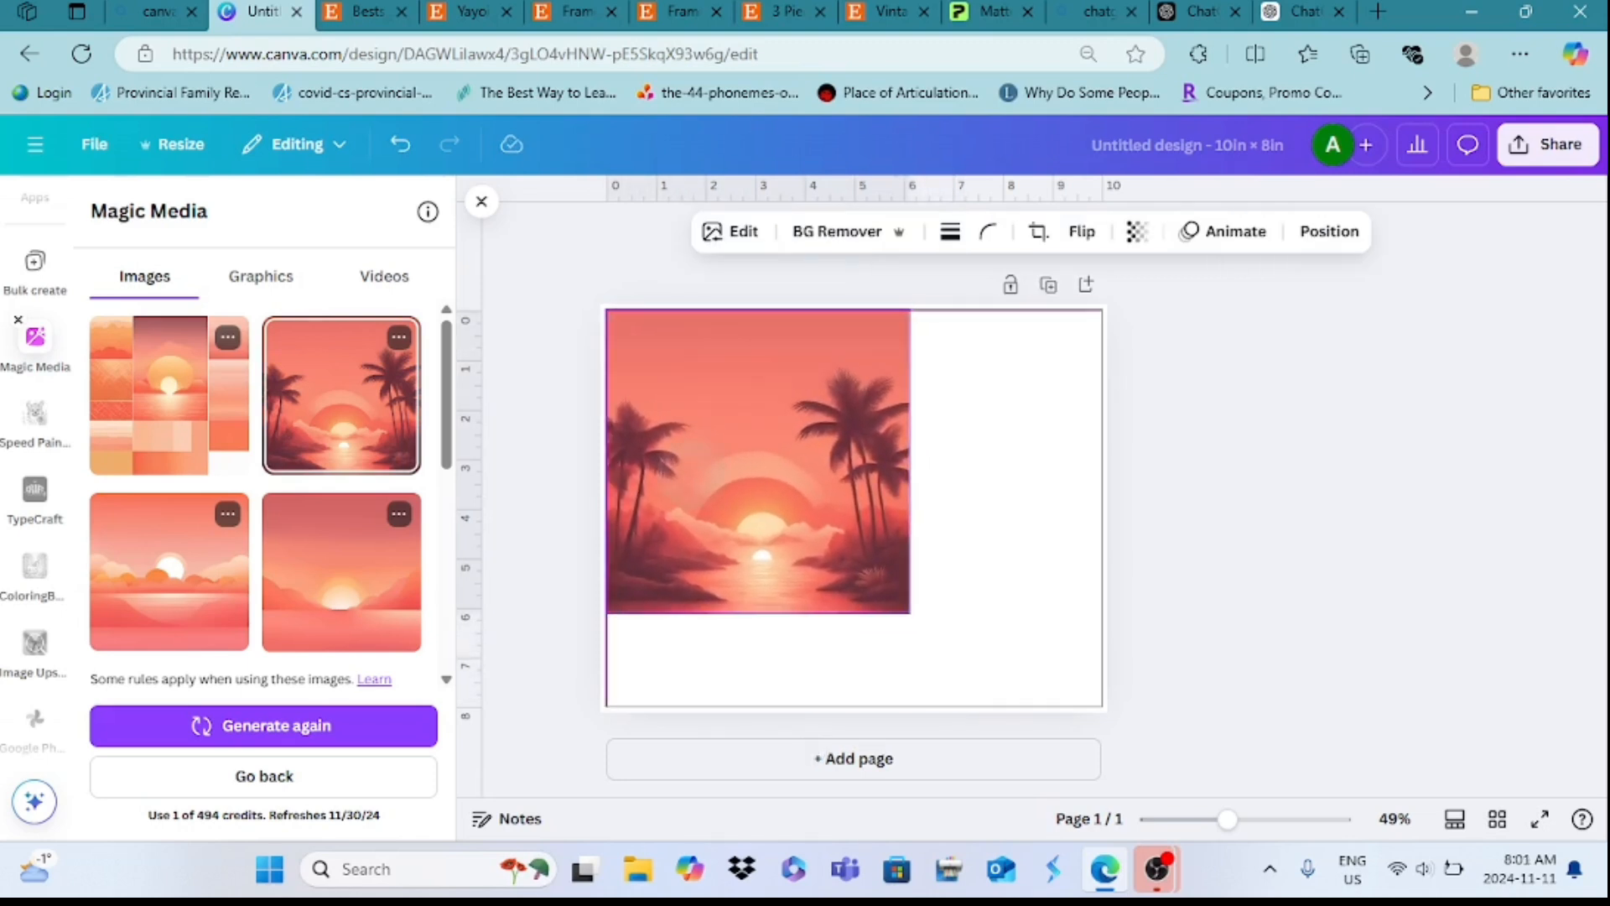
left_click_drag(910, 613, 994, 698)
left_click_drag(995, 504, 1101, 504)
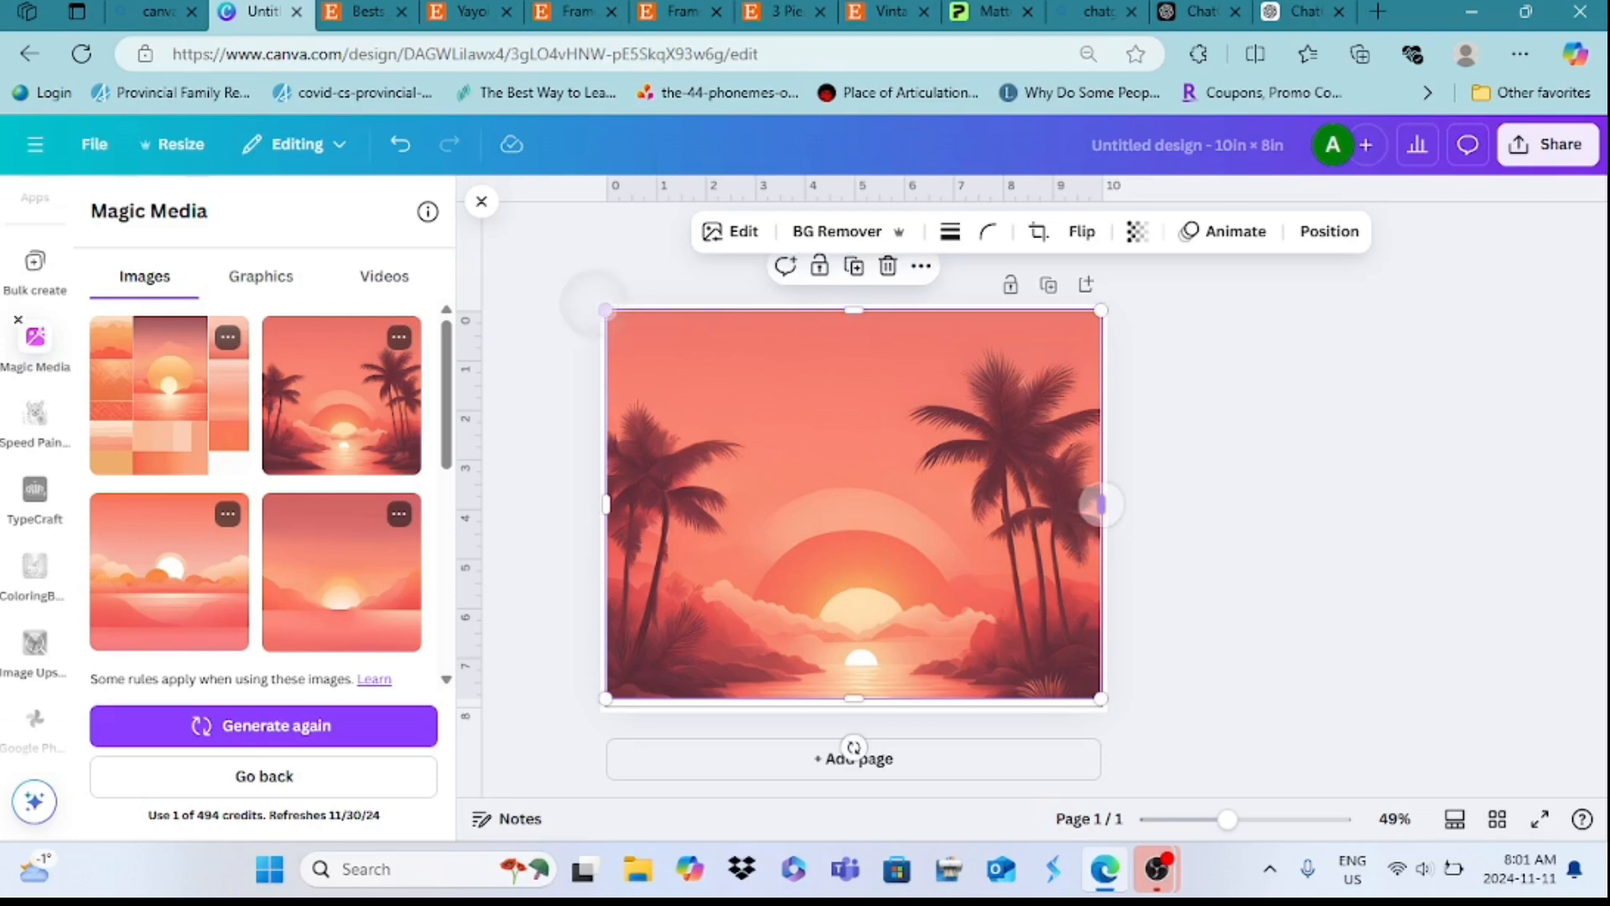
right_click(605, 310)
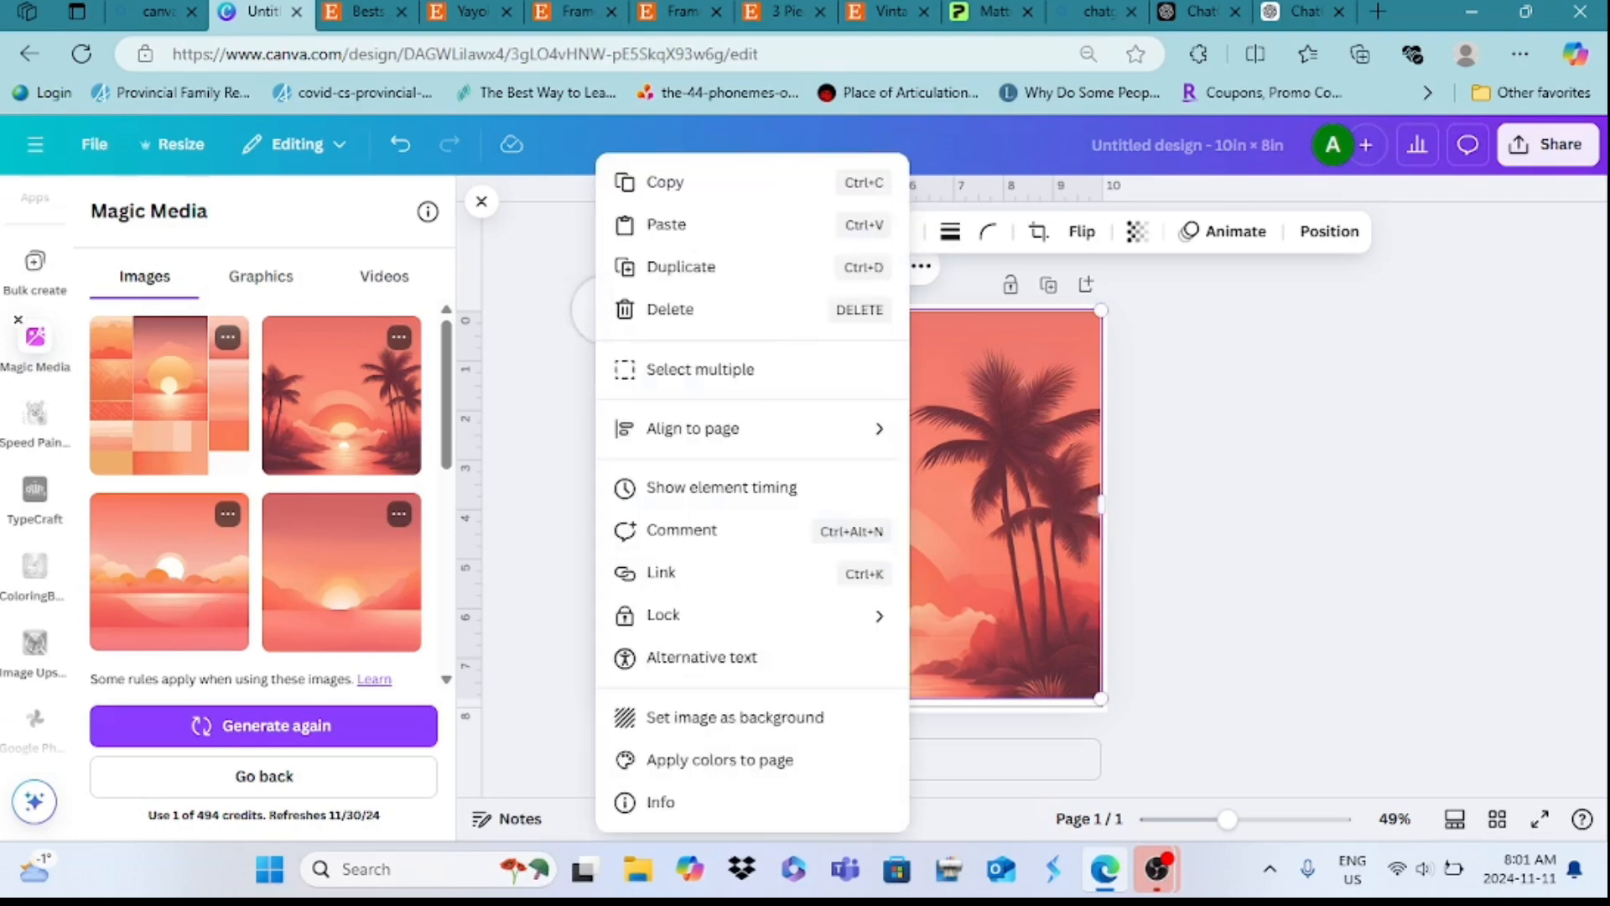
left_click(1217, 432)
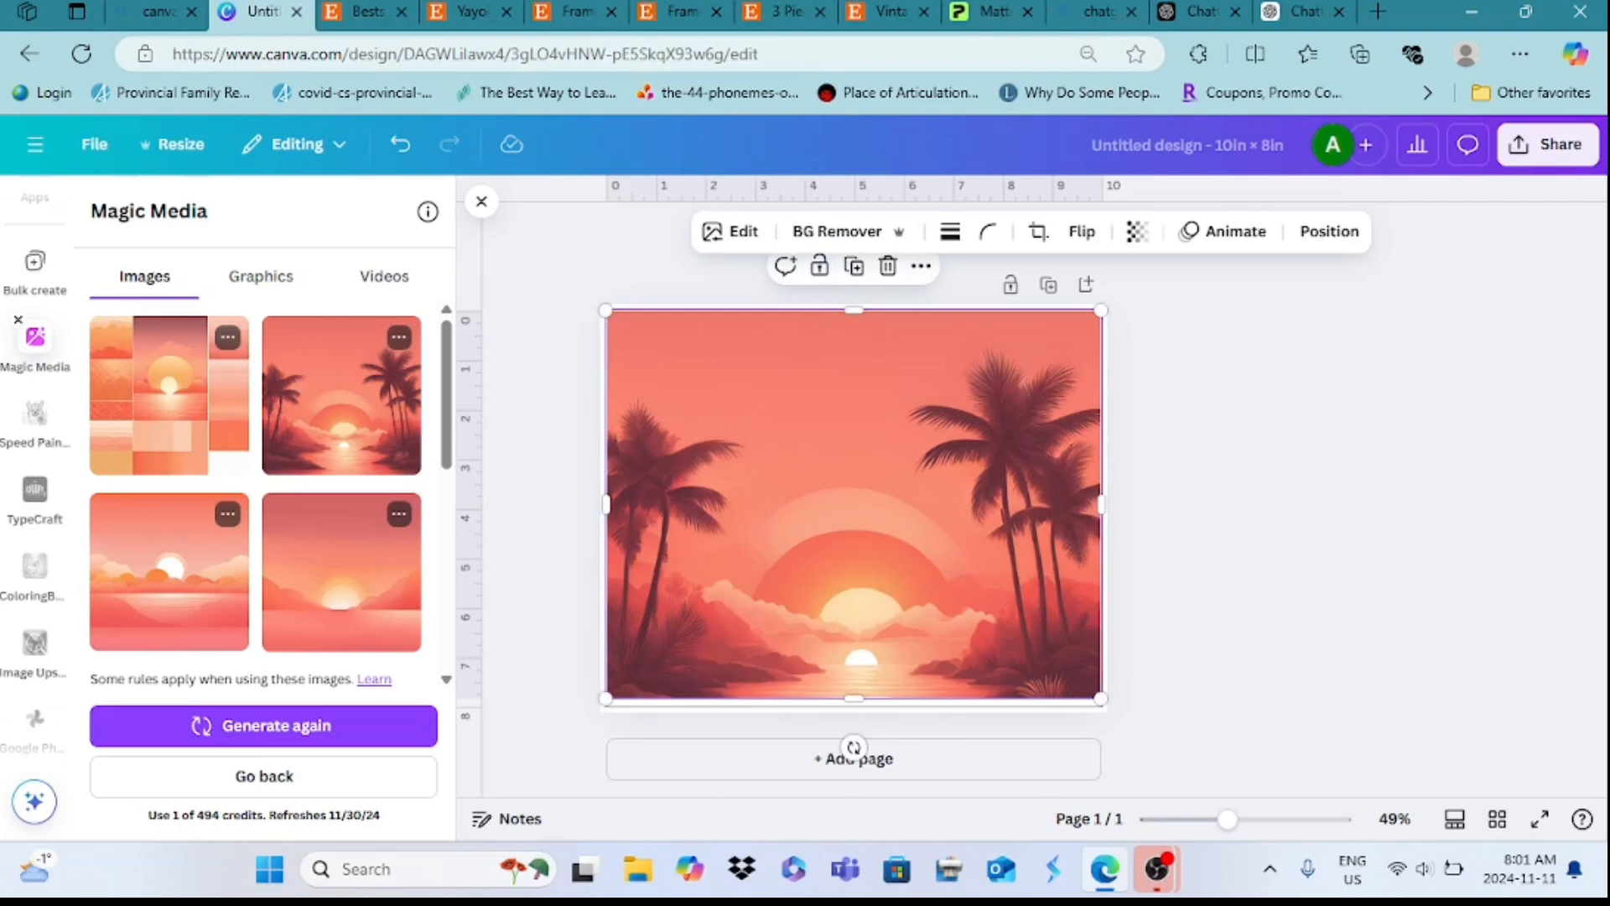
left_click(1388, 642)
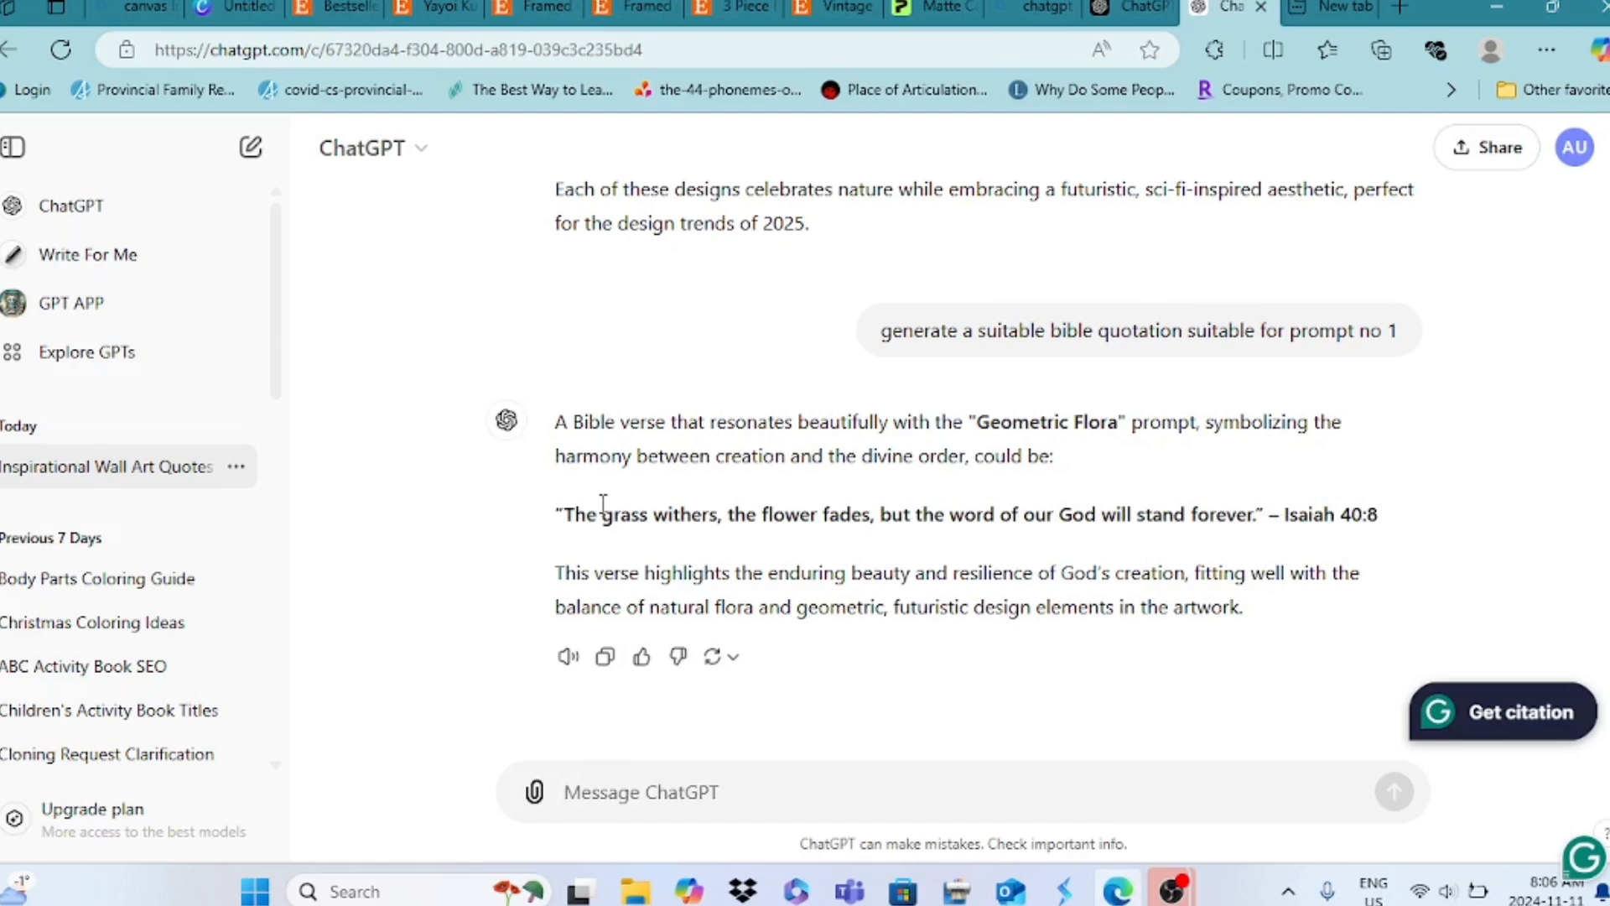
Step: Copy the full Isaiah 40:8 verse, including its quotation marks and reference, from the ChatGPT answer
left_click(615, 535)
double_click(620, 514)
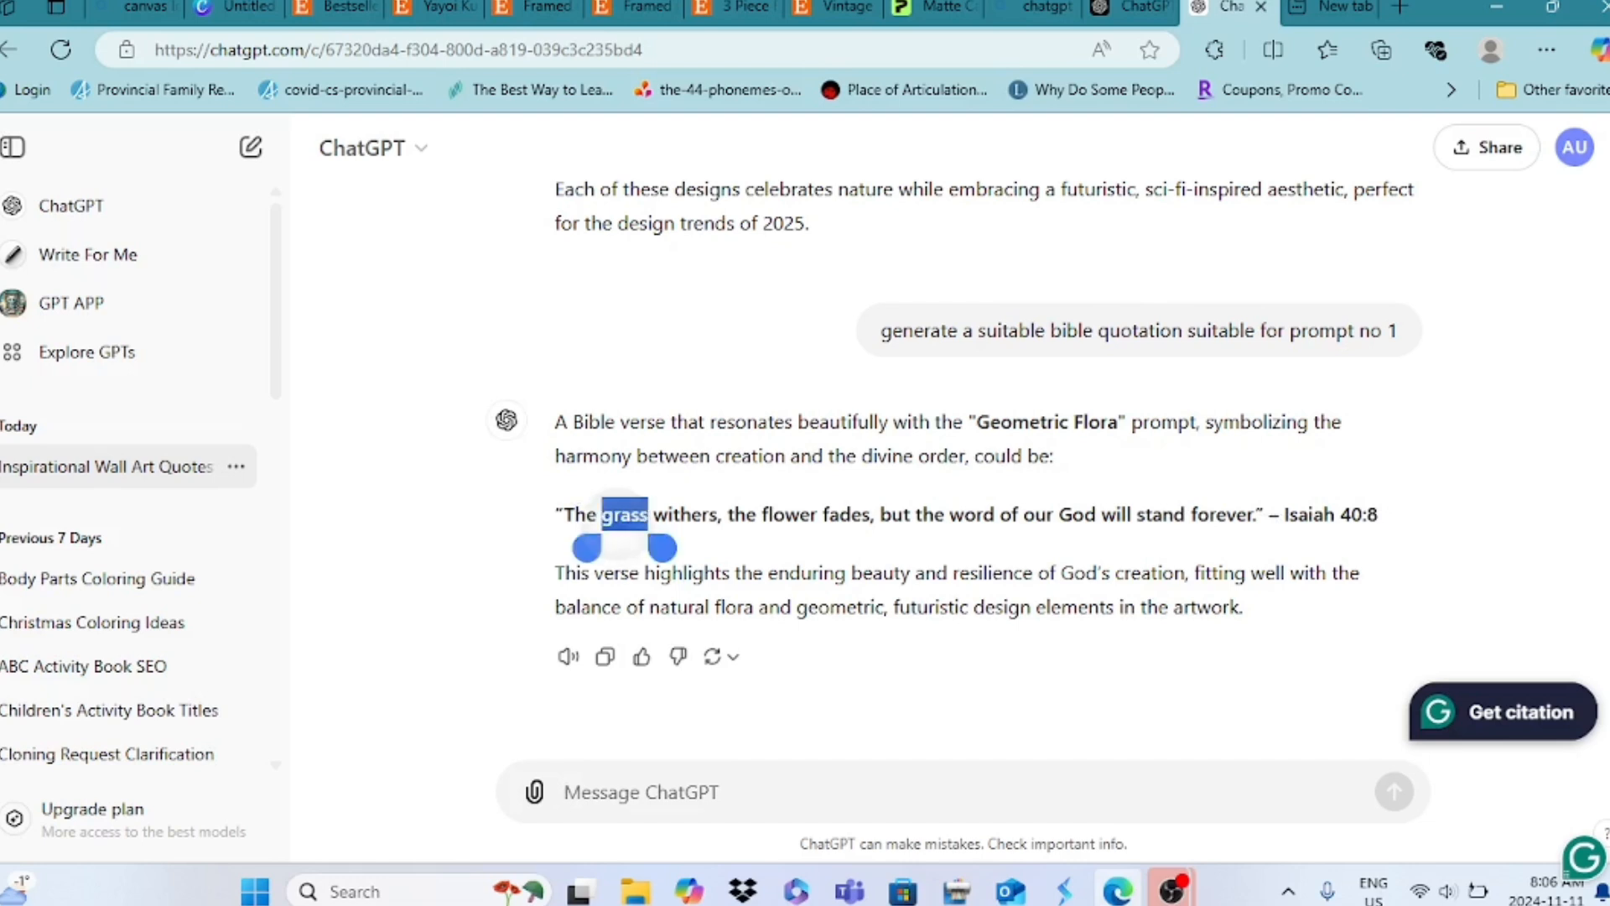
left_click_drag(654, 547, 1392, 547)
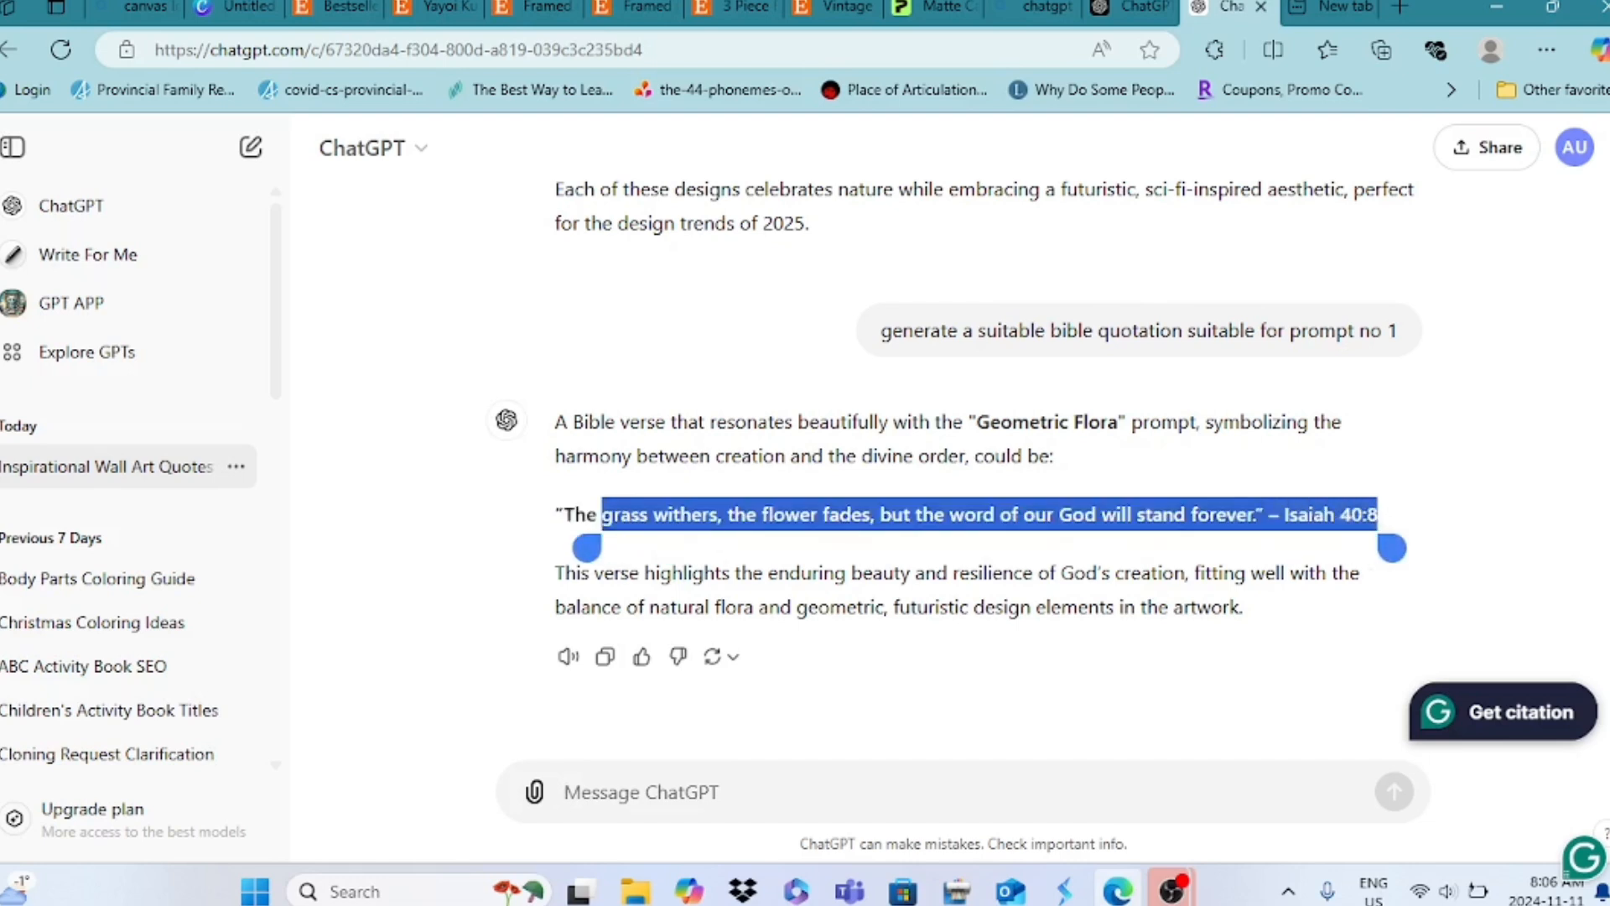
left_click_drag(587, 548, 541, 548)
key("ctrl+c")
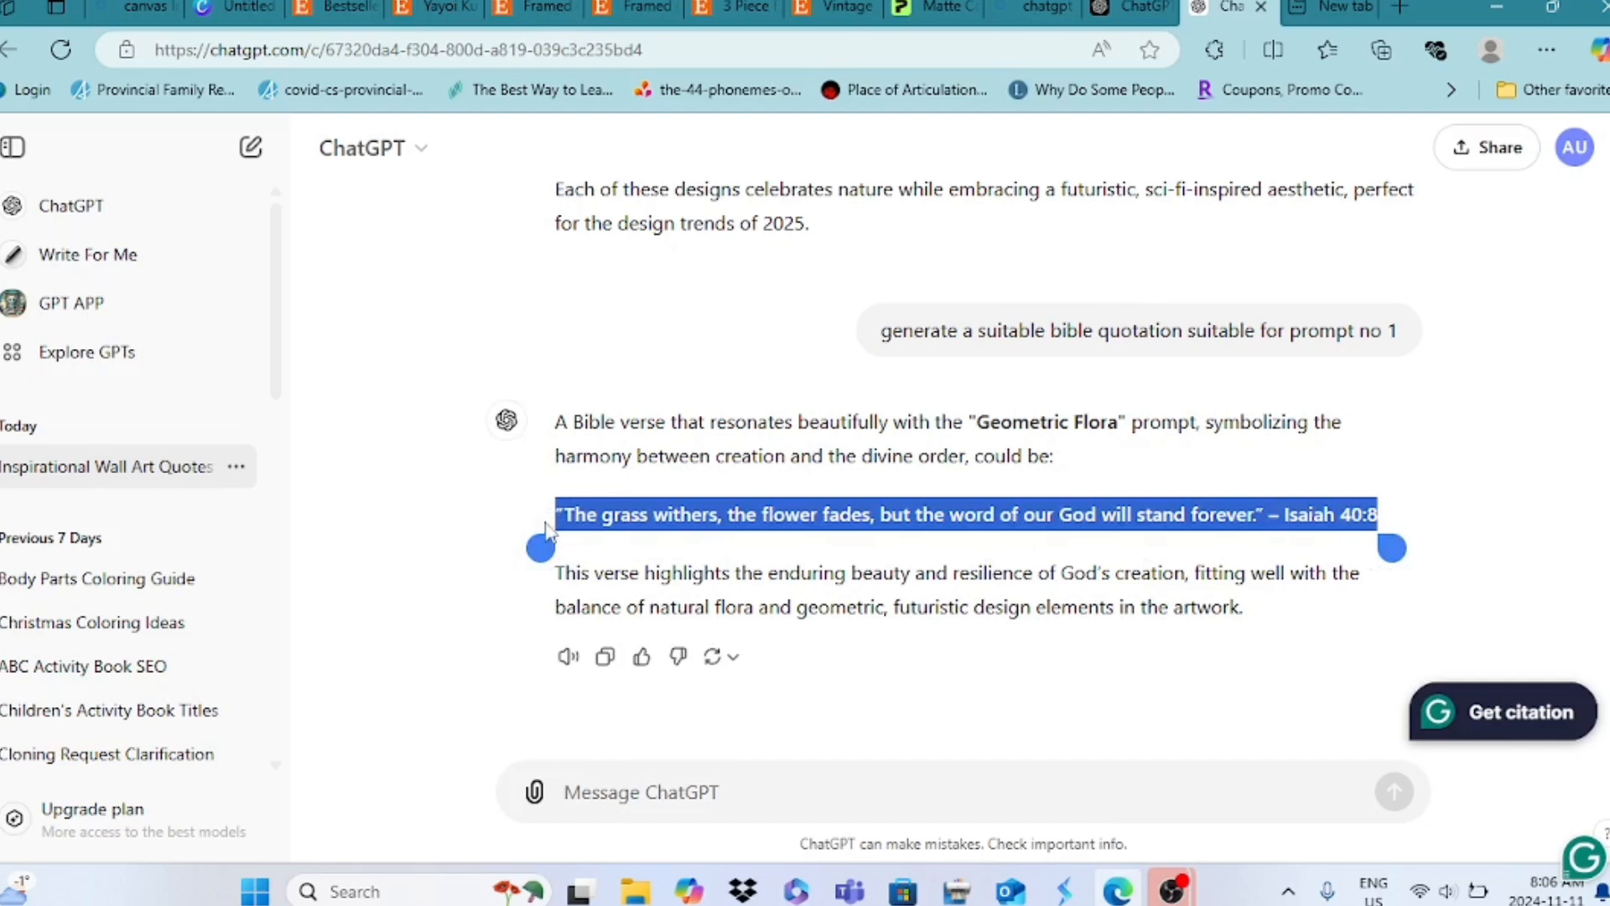
Step: Switch to the Canva design and paste the Isaiah 40:8 verse onto the palm sunset image
left_click(244, 7)
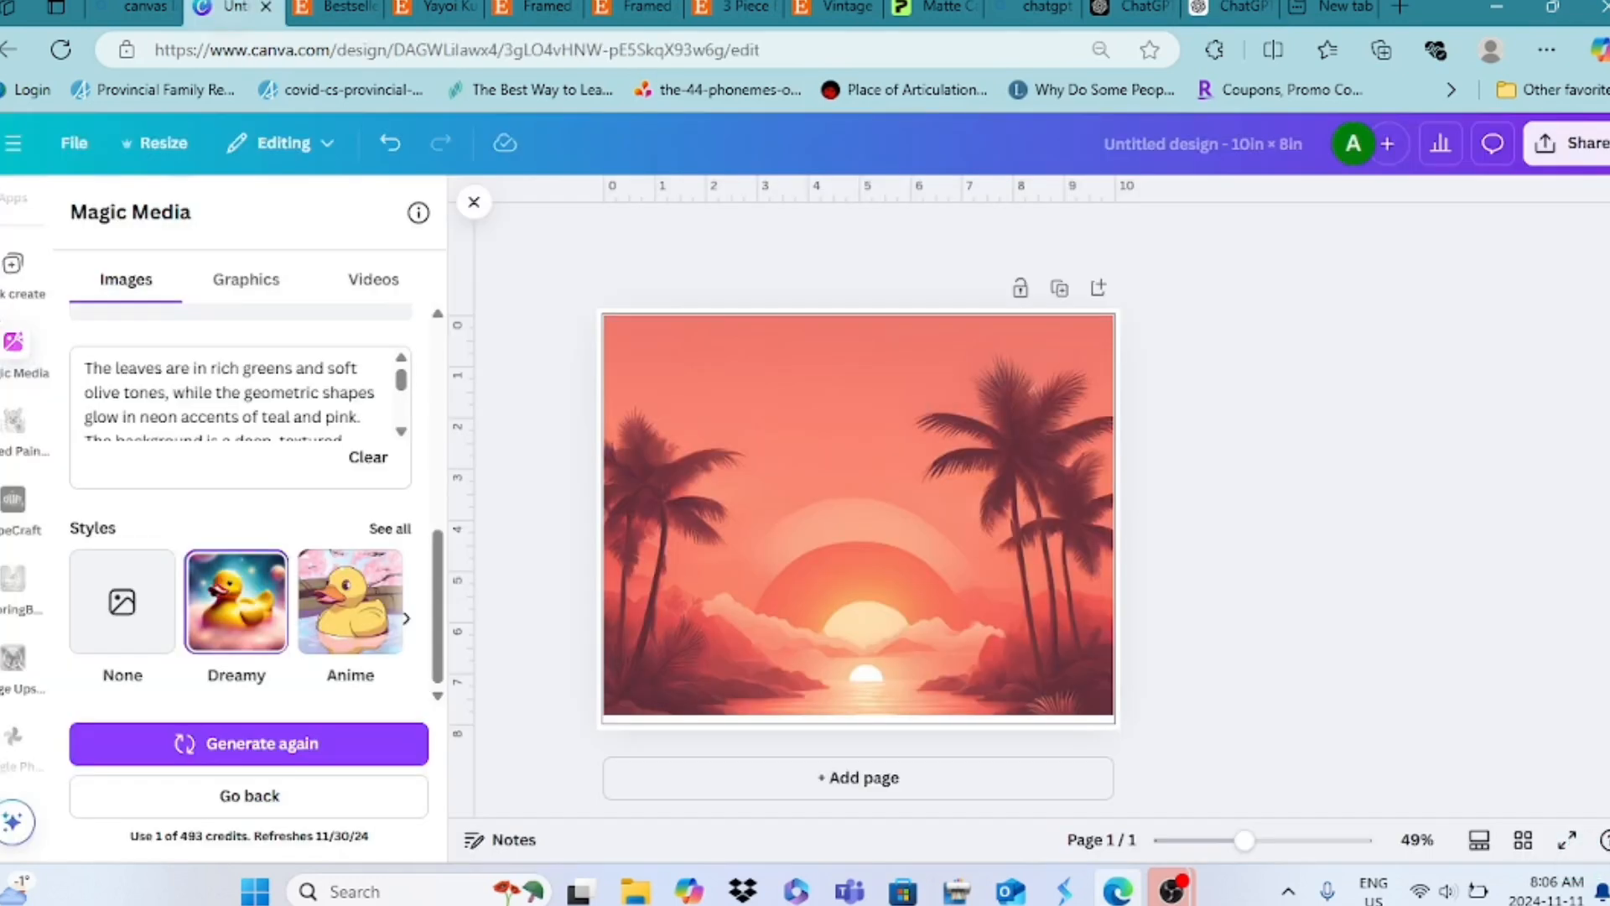
right_click(671, 457)
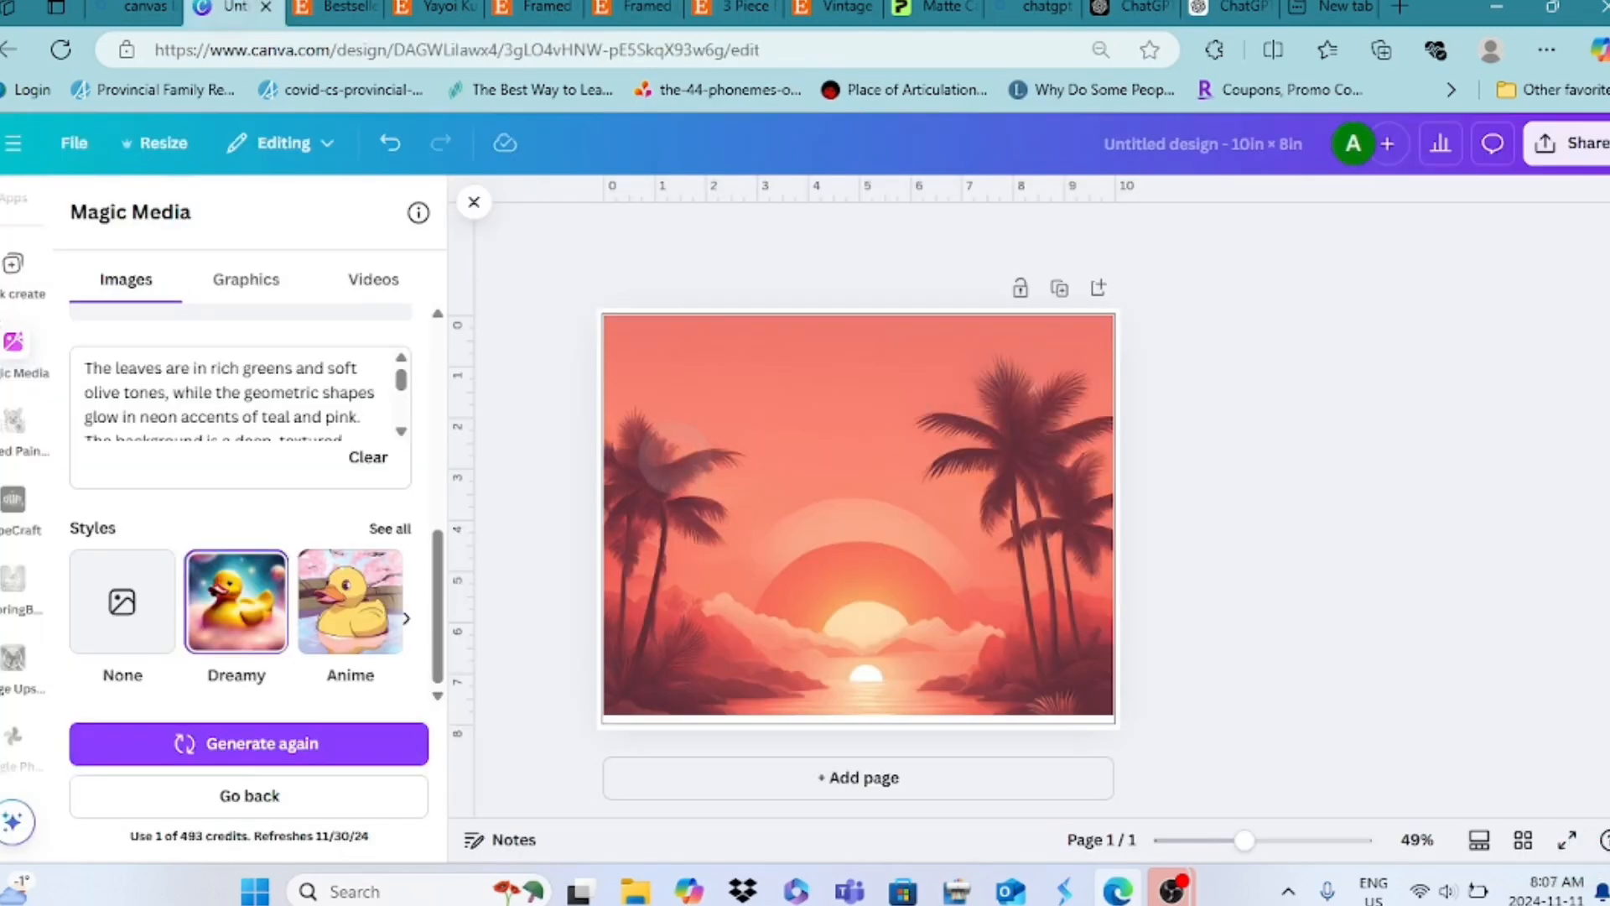
right_click(671, 457)
left_click(746, 225)
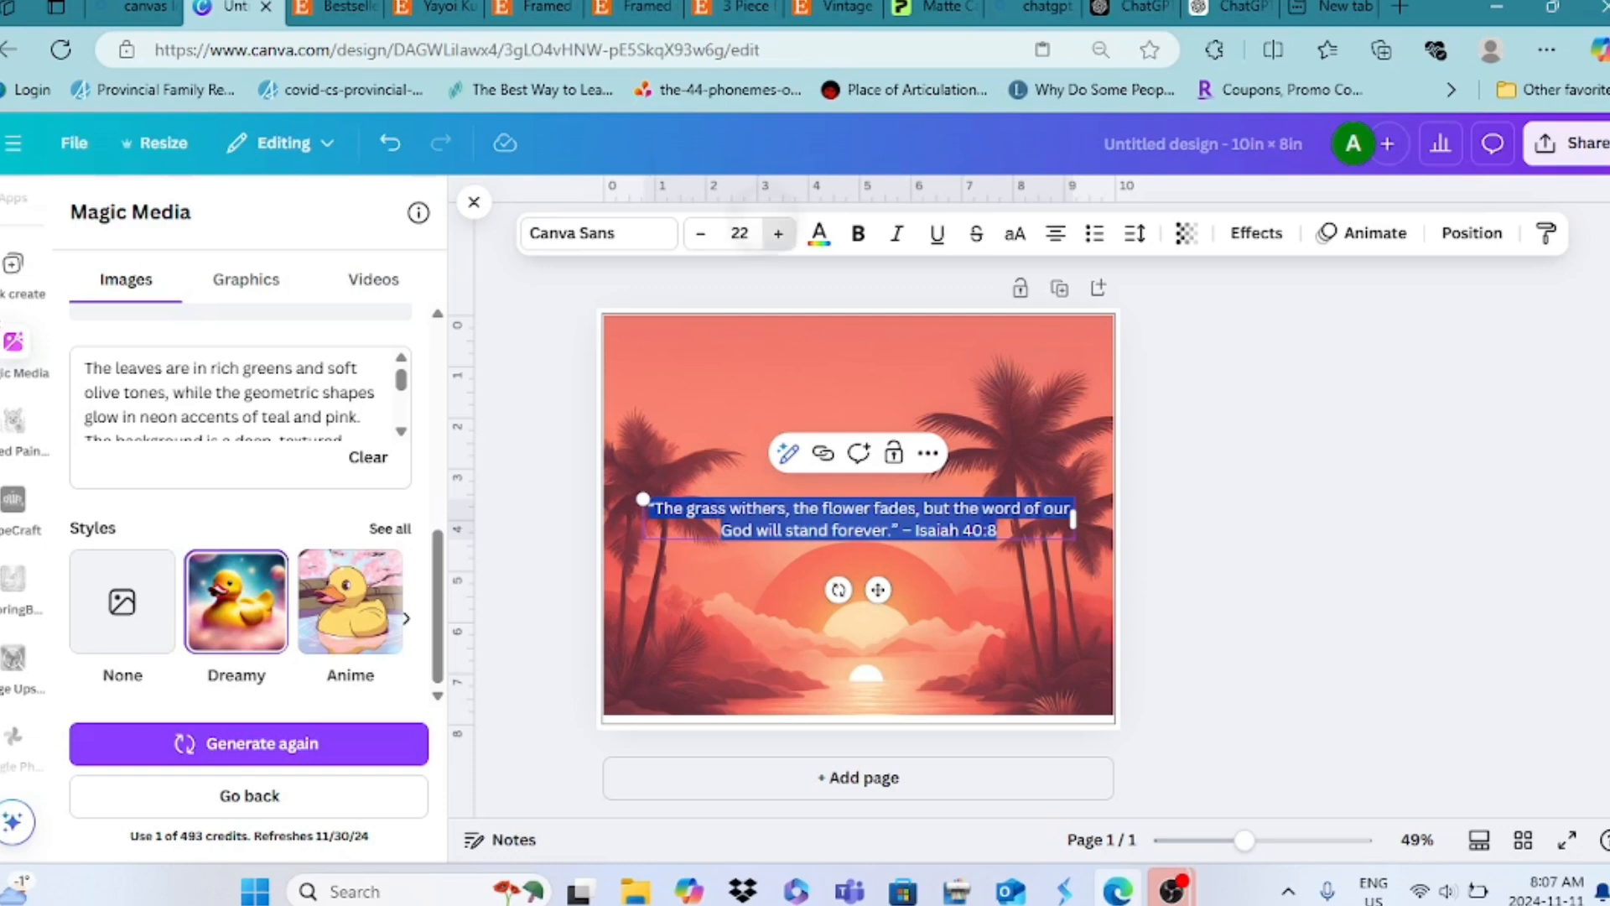
Step: Set the verse's font size to 36 and move the text up into the sky area above the sun
left_click(778, 233)
left_click(778, 233)
left_click(779, 233)
left_click(779, 233)
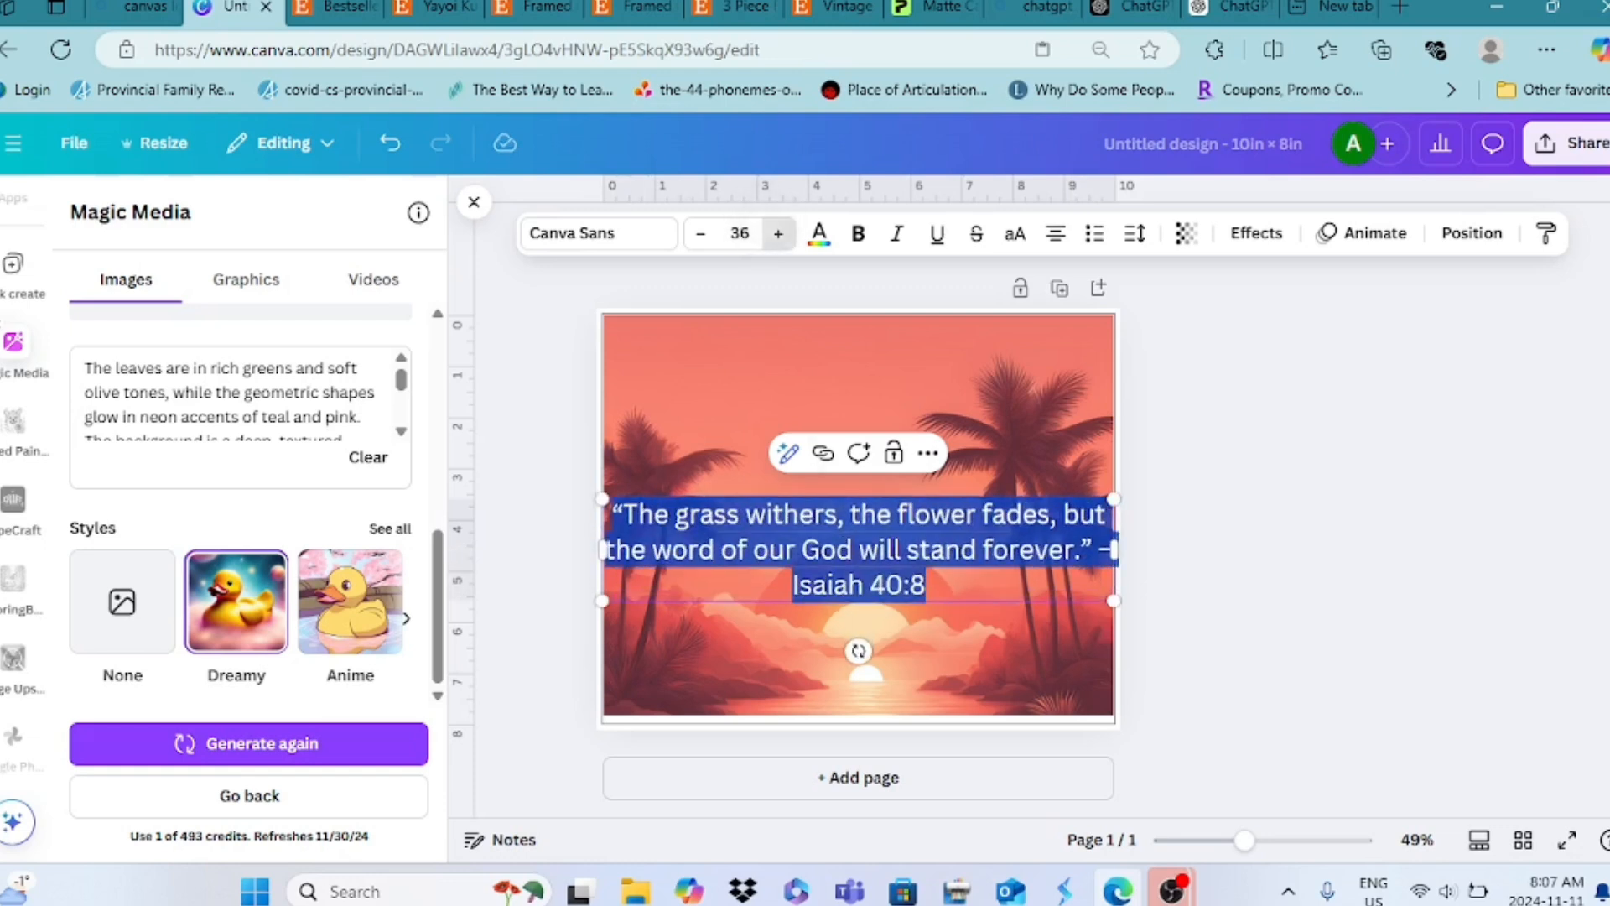
left_click(809, 386)
left_click_drag(831, 550, 830, 406)
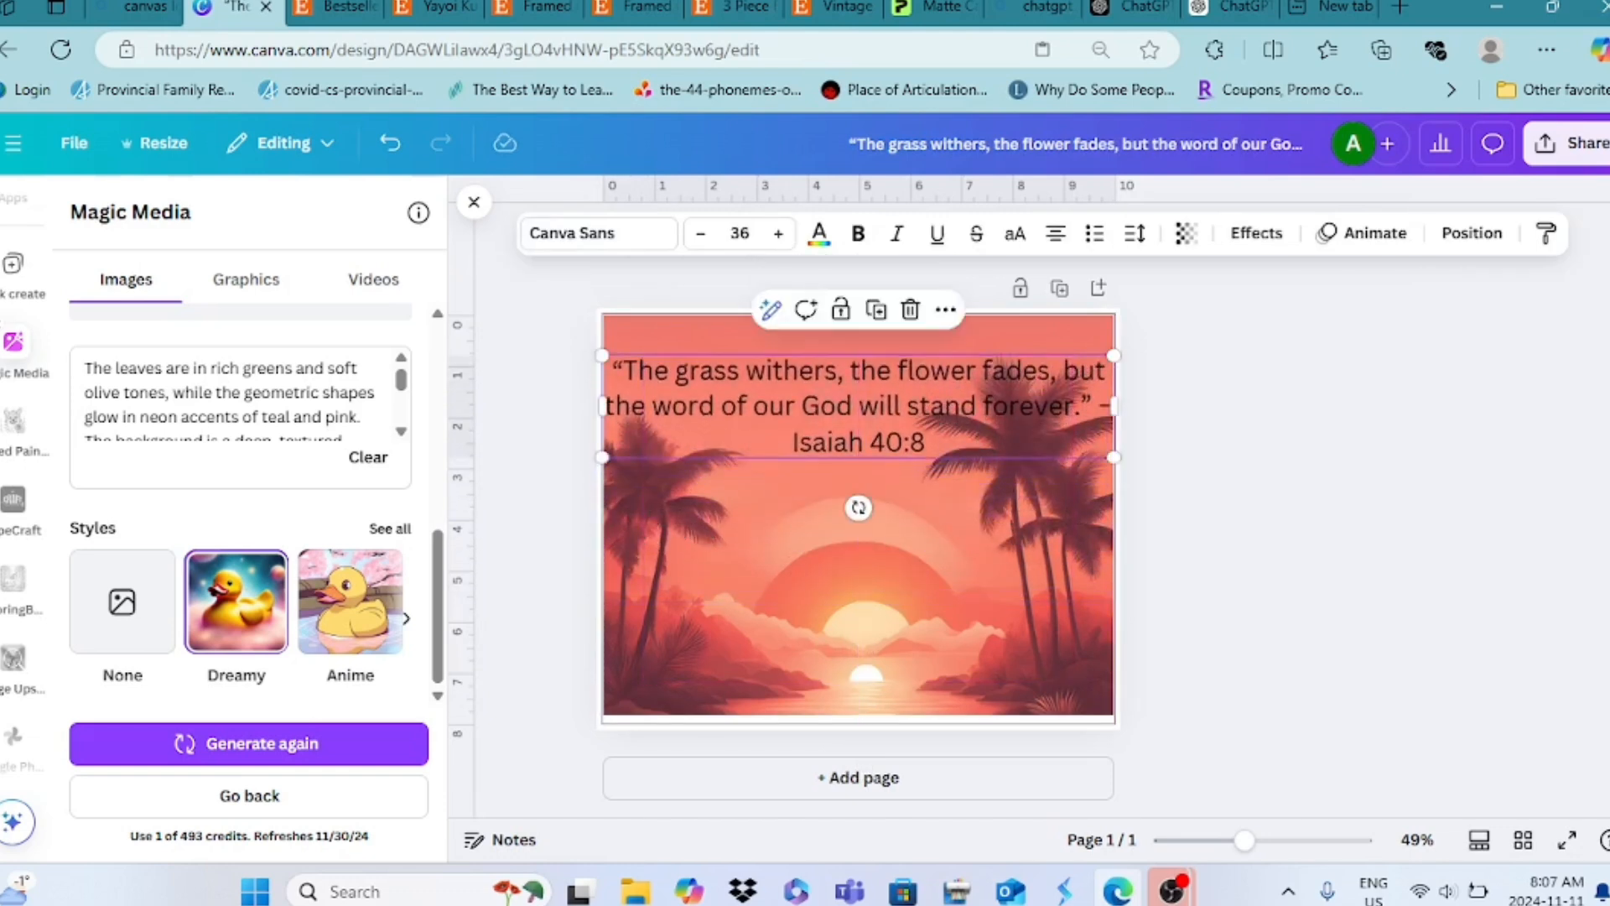
key("Escape")
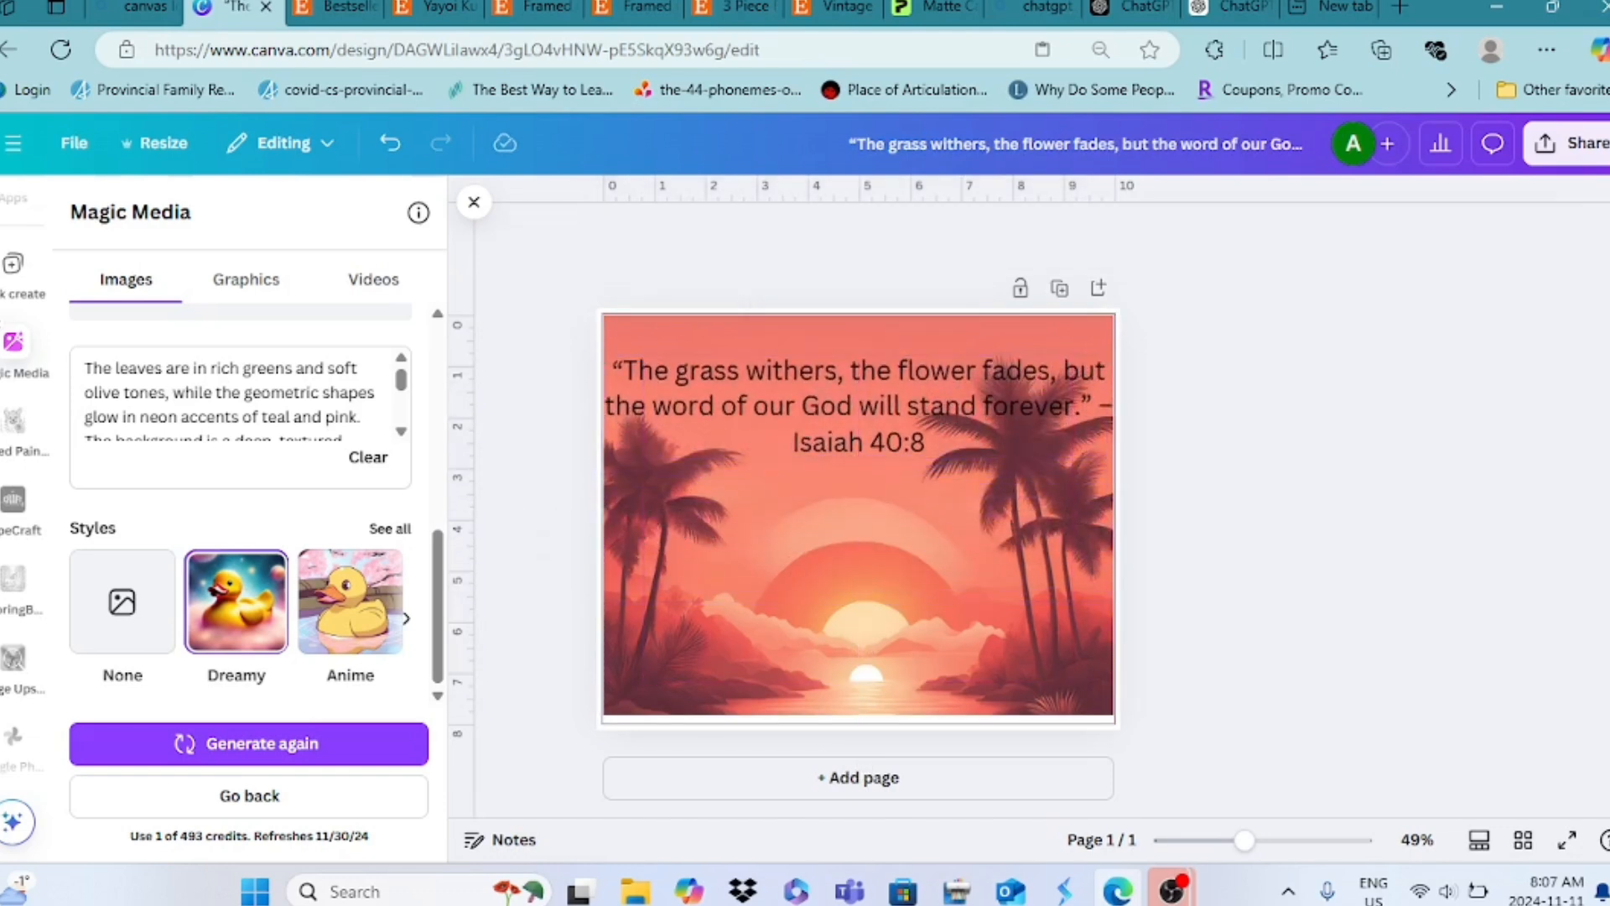
Step: Open the transparency setting of the sunset background image
left_click(858, 554)
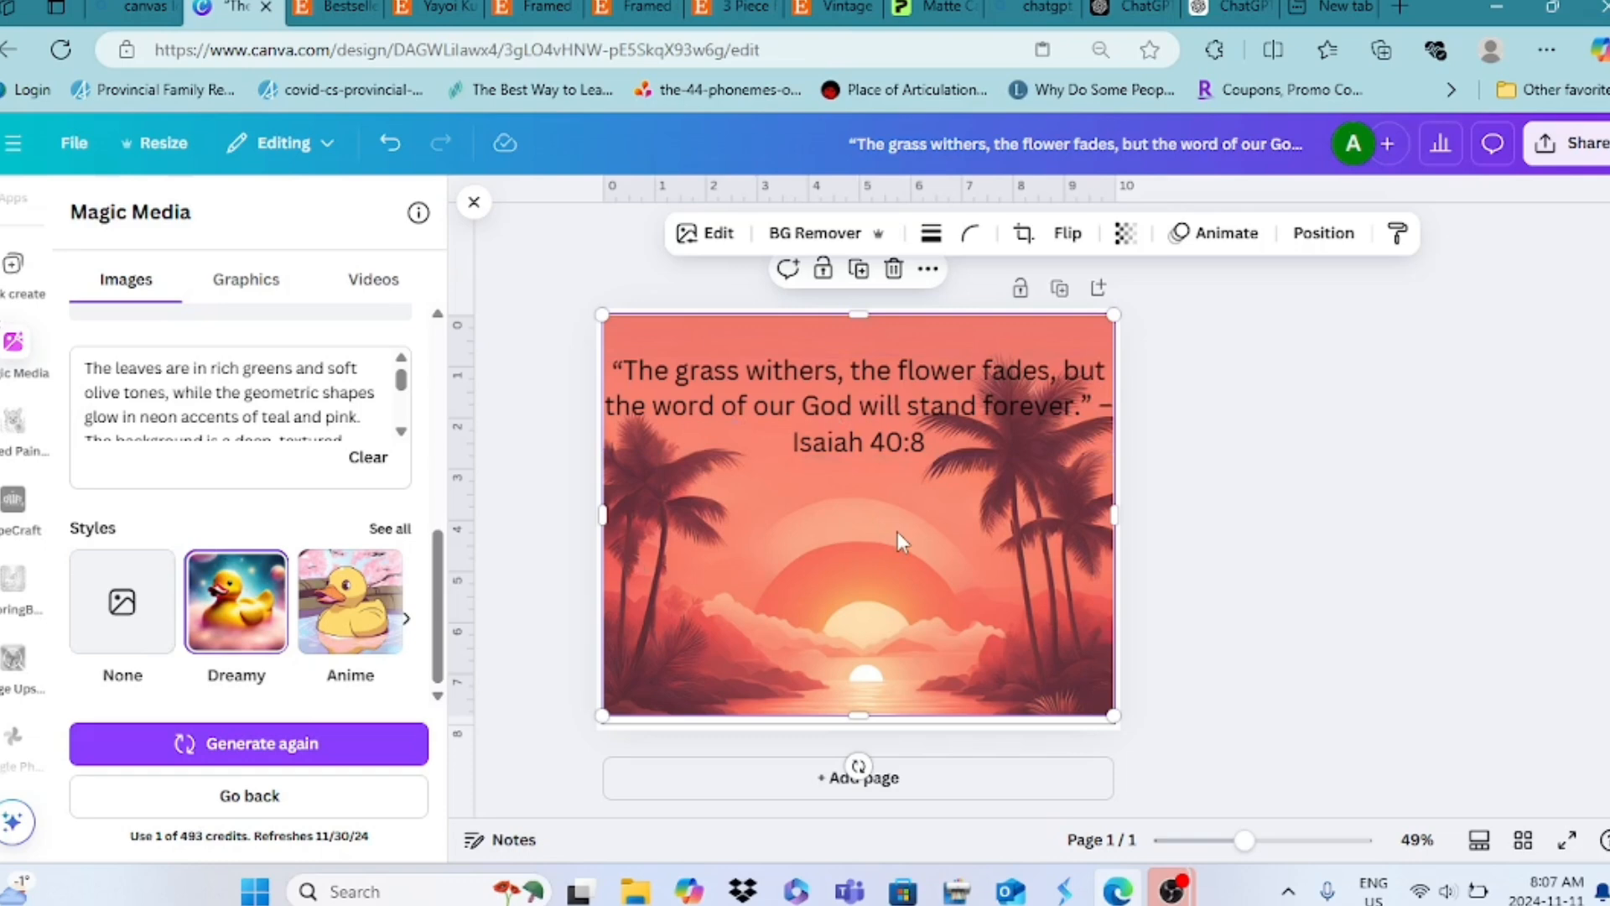
left_click(1125, 233)
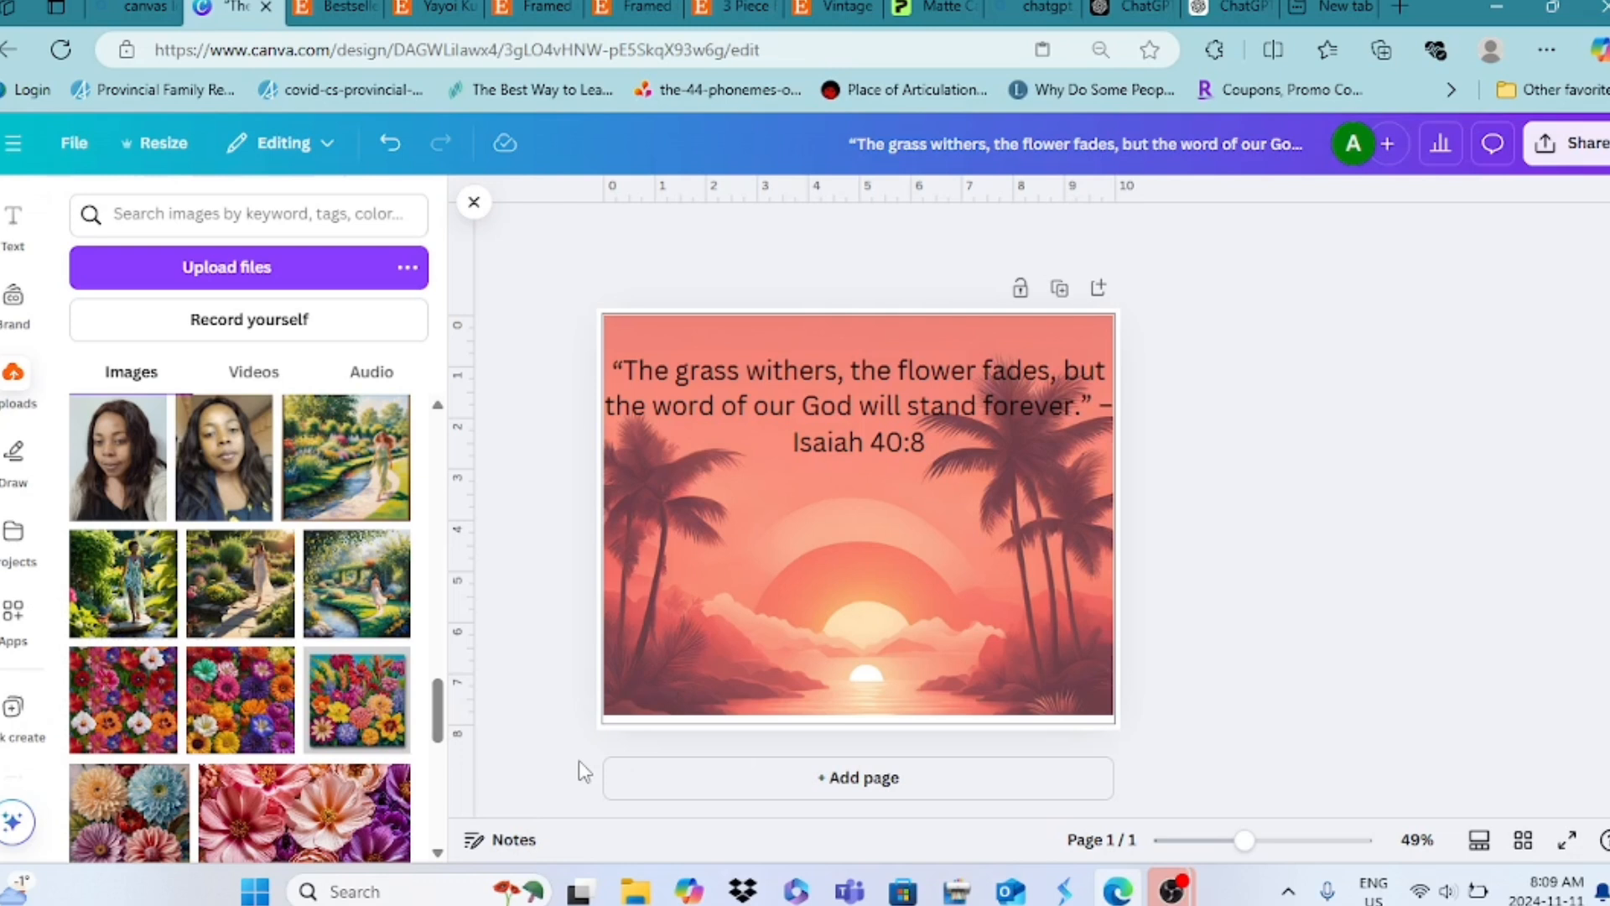
Step: Add the uploaded picture of the woman walking on a garden path to the page and remove its background
left_click(240, 583)
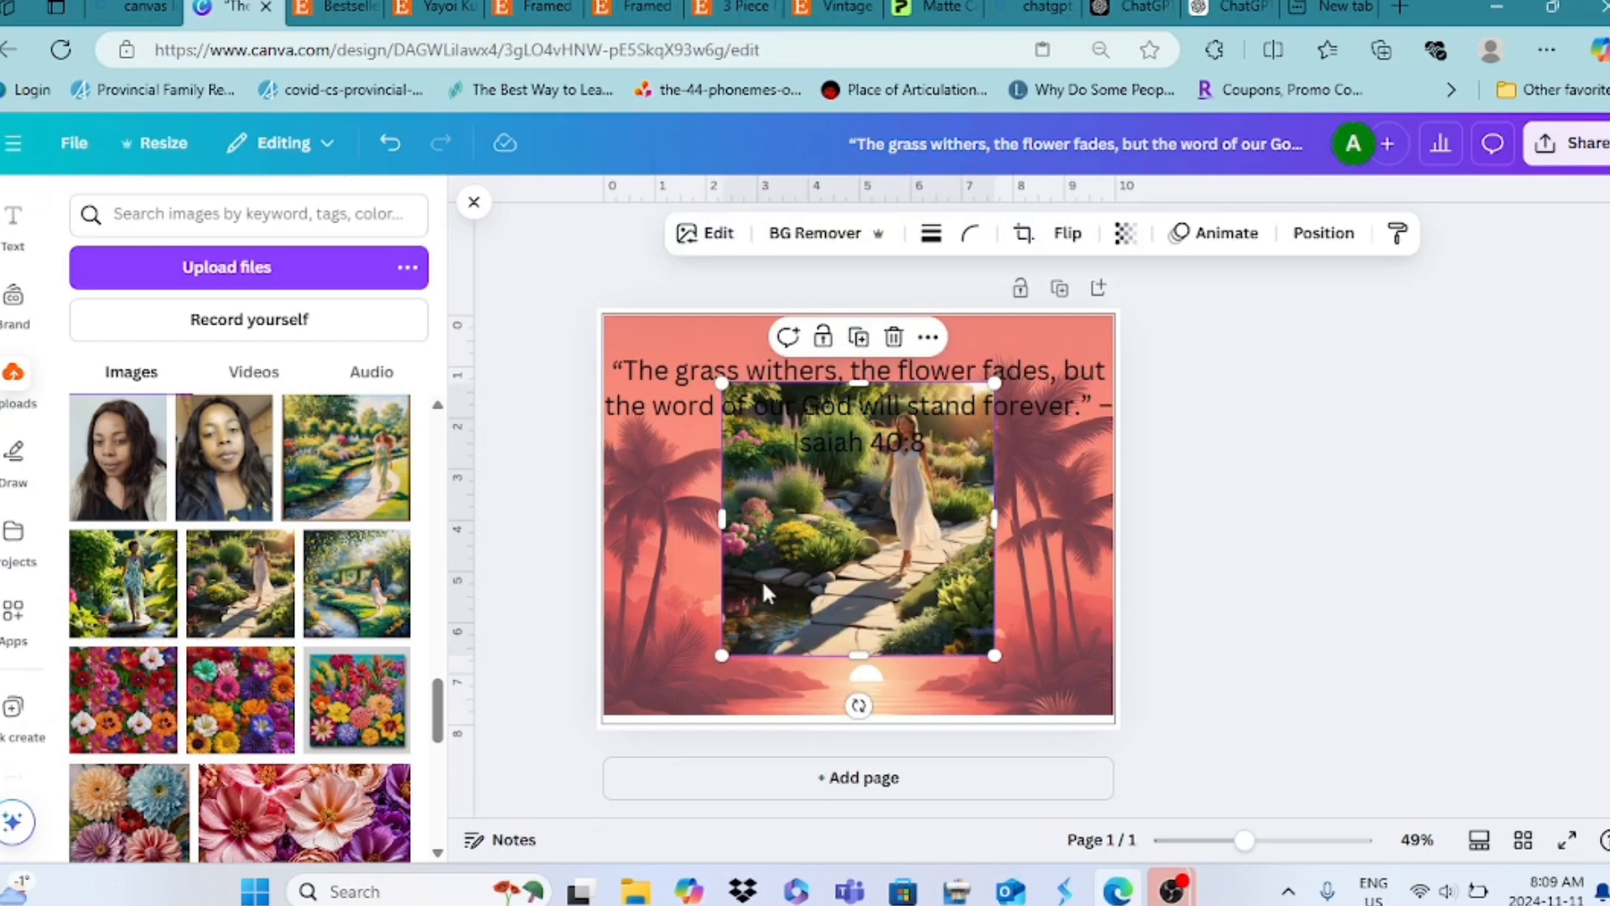
left_click(854, 244)
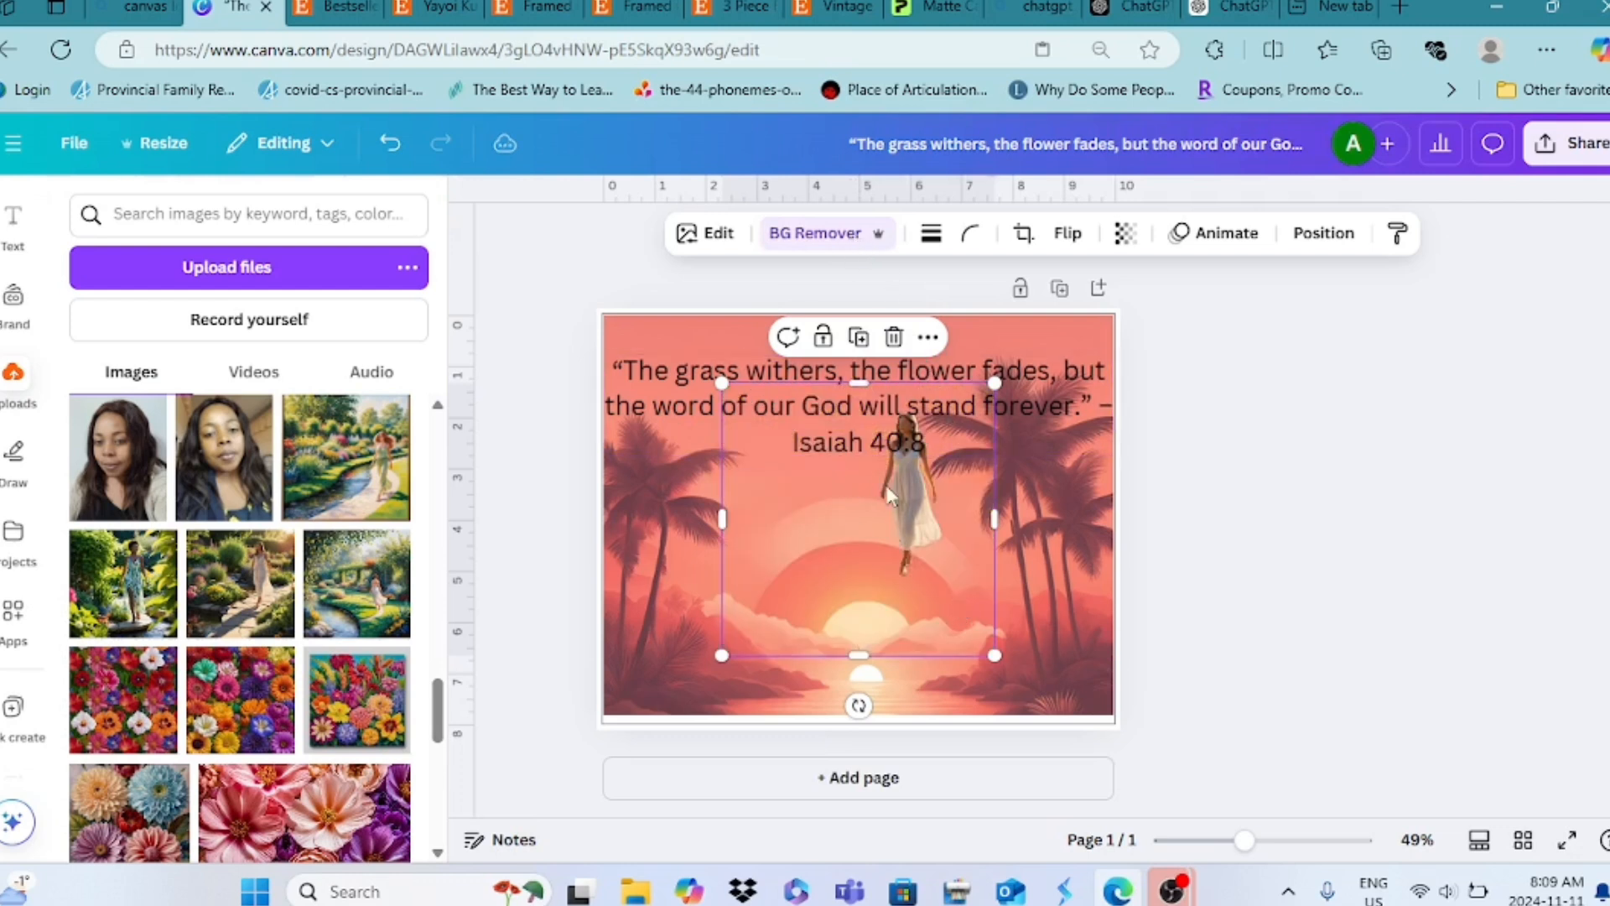
left_click(1103, 469)
left_click(902, 495)
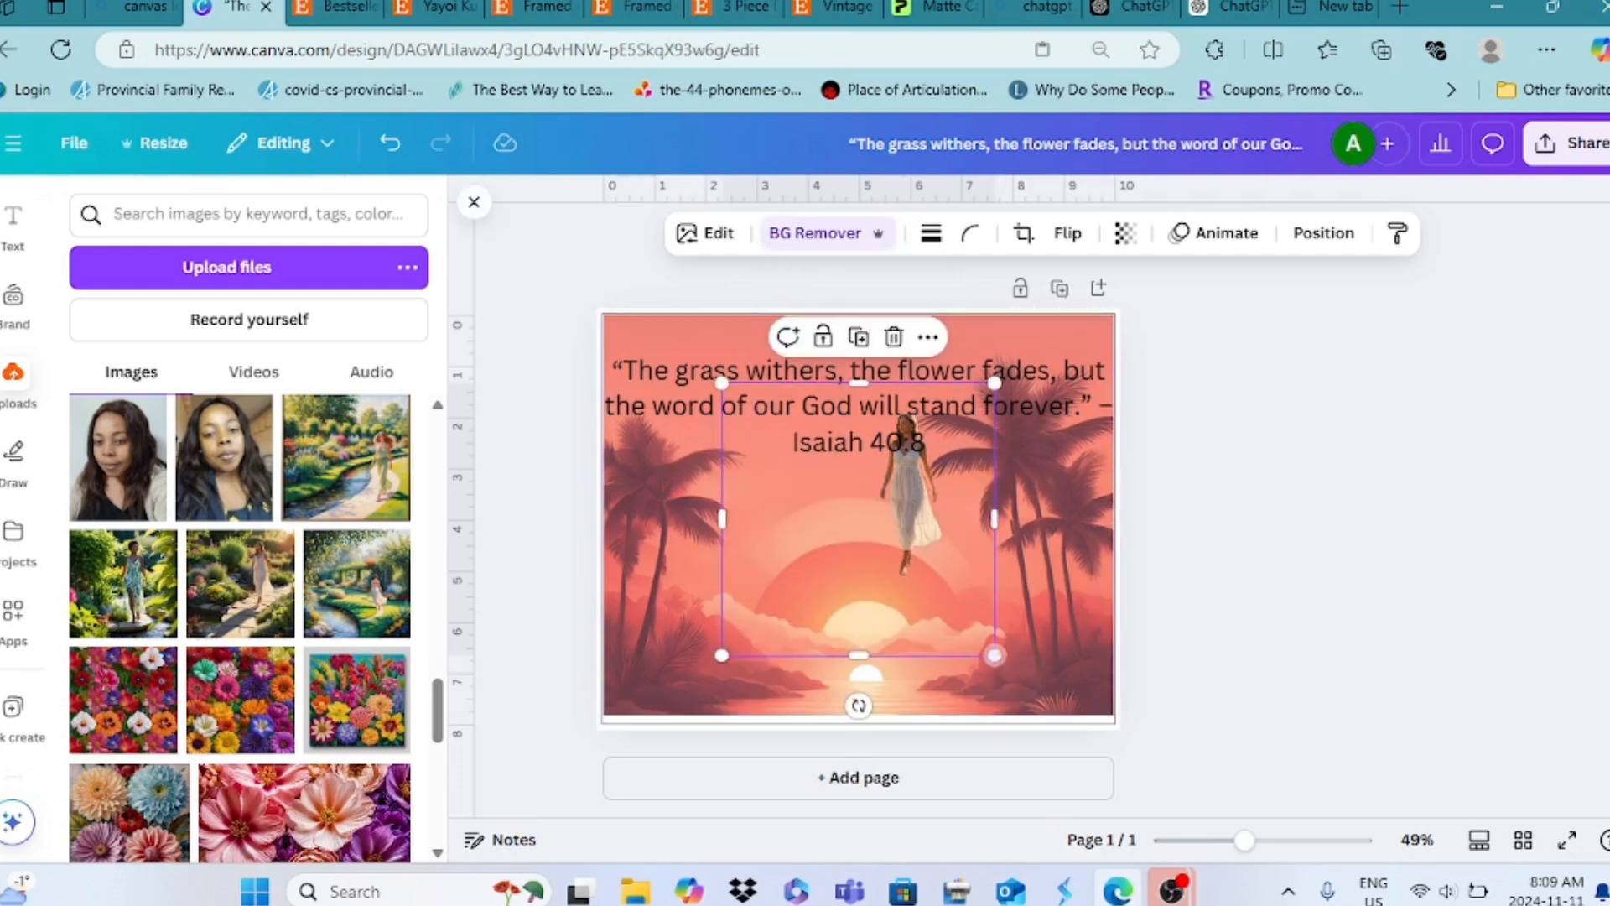
Step: Enlarge the woman cutout, crop its frame closely around her, and move her down beside the sun's reflection
left_click_drag(995, 655, 1055, 716)
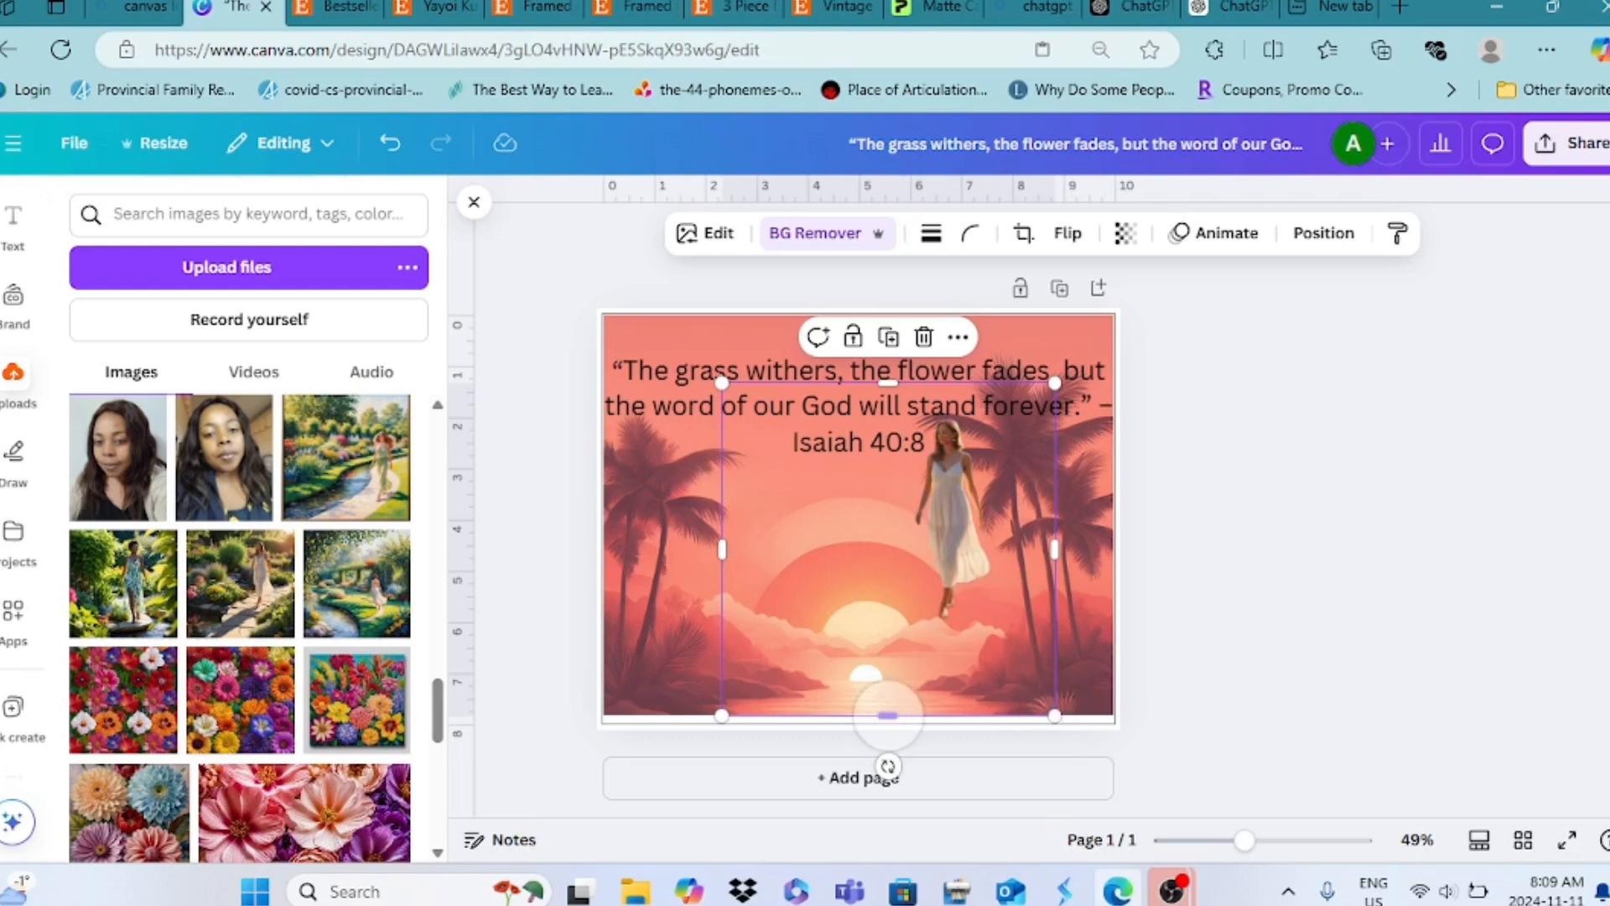
left_click_drag(1055, 550, 998, 549)
left_click_drag(721, 550, 916, 550)
left_click_drag(958, 715, 957, 607)
left_click_drag(957, 546, 942, 620)
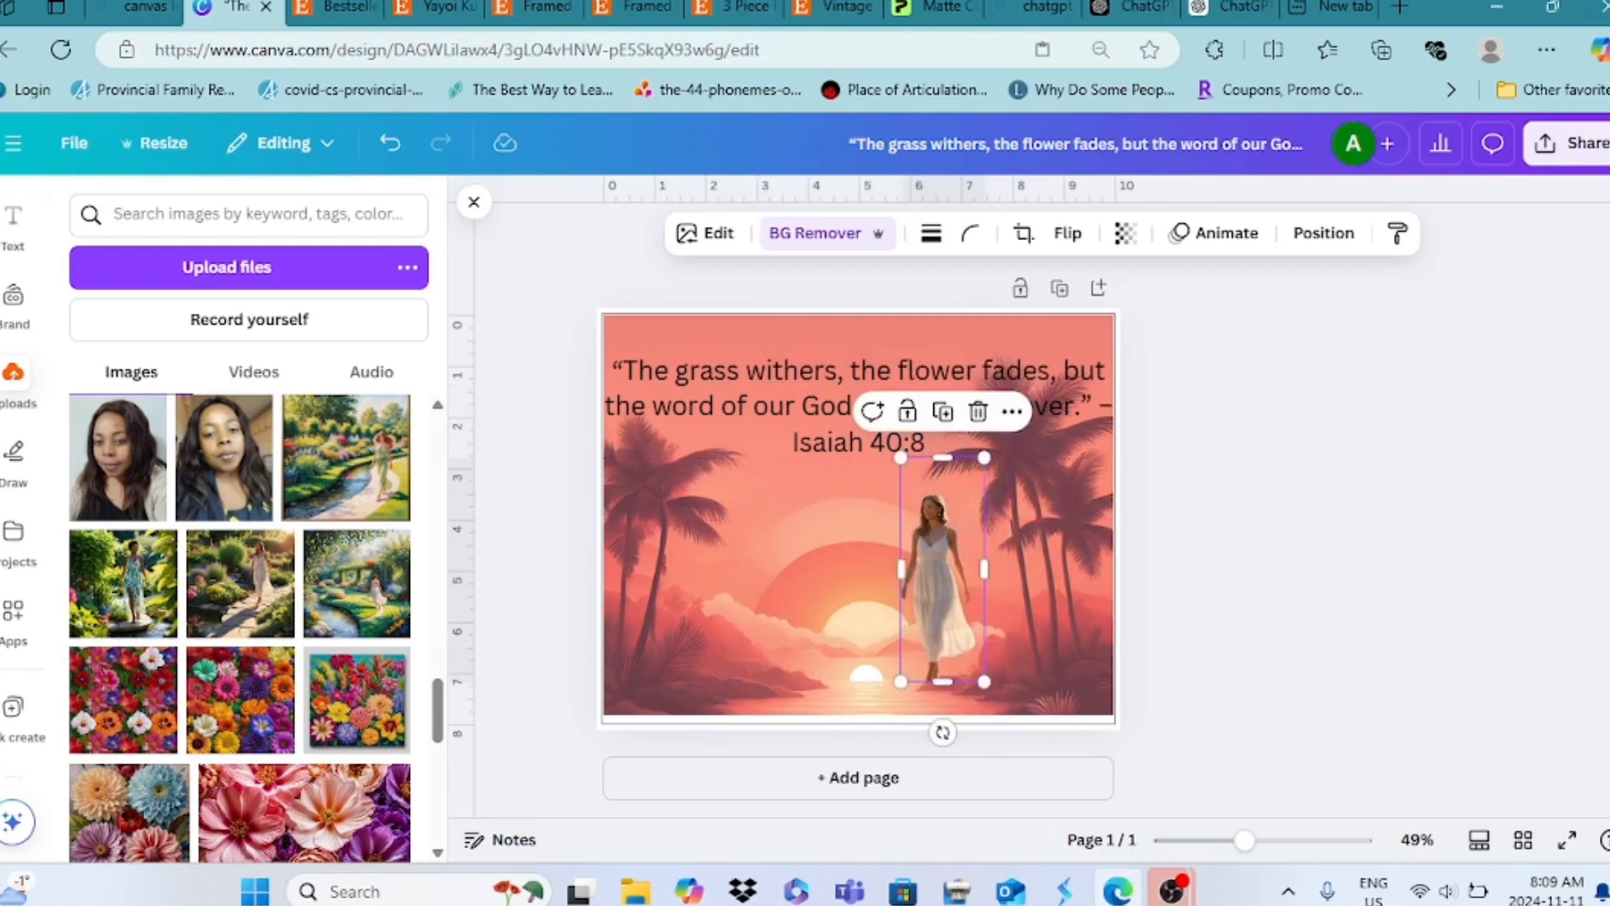
Step: Enlarge the woman to nearly the full page height and place her just right of the sun
left_click_drag(985, 458, 843, 335)
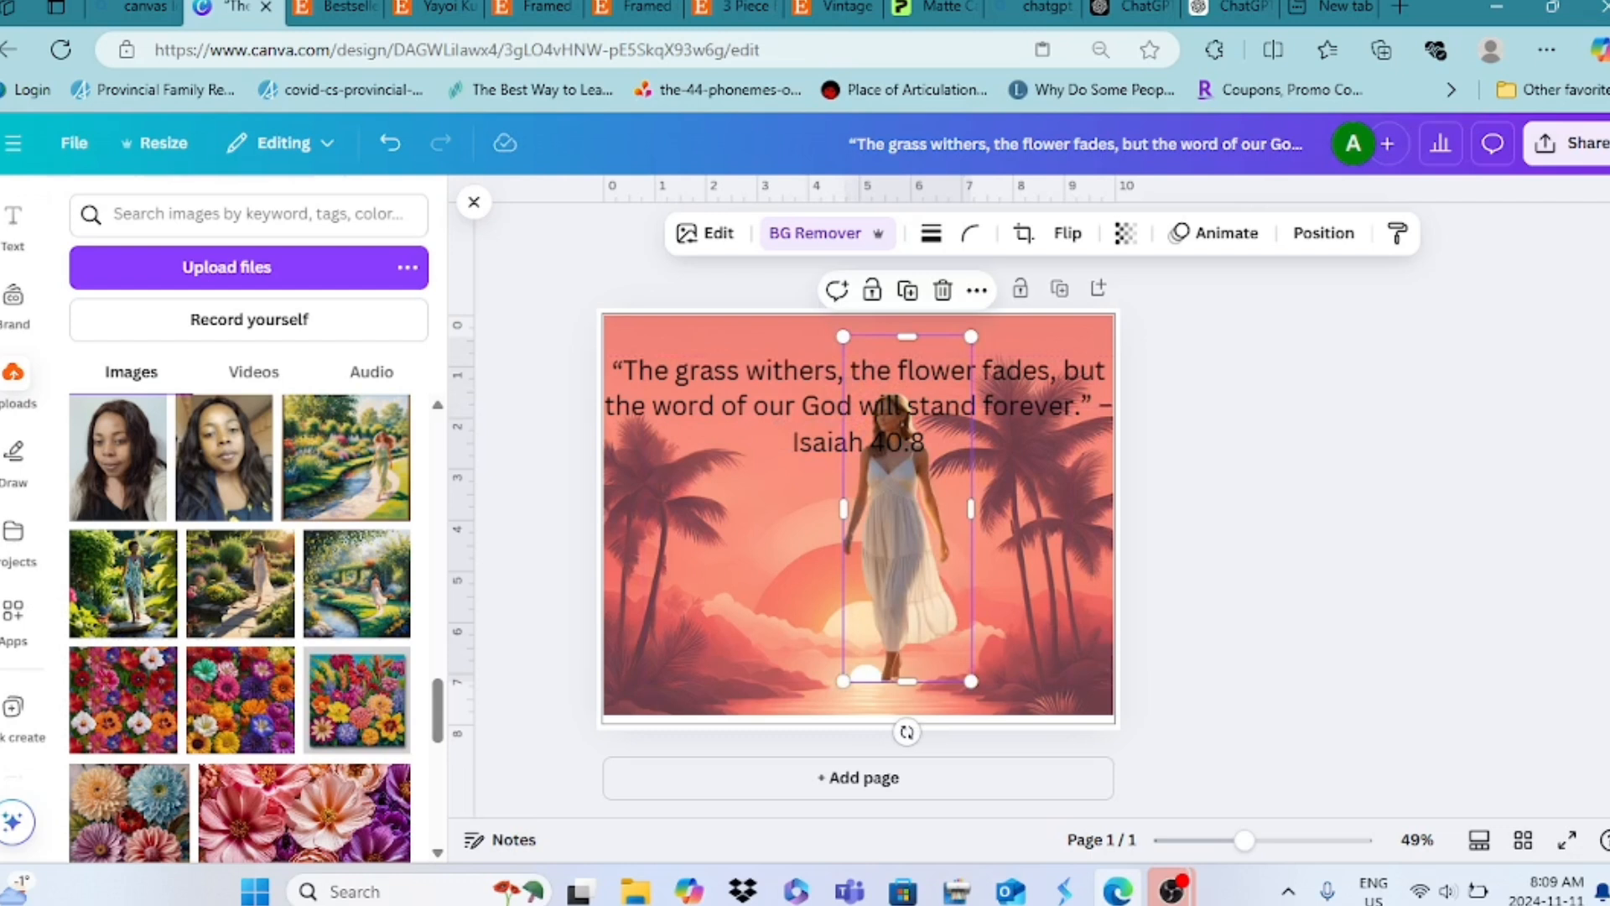
left_click_drag(906, 529, 922, 571)
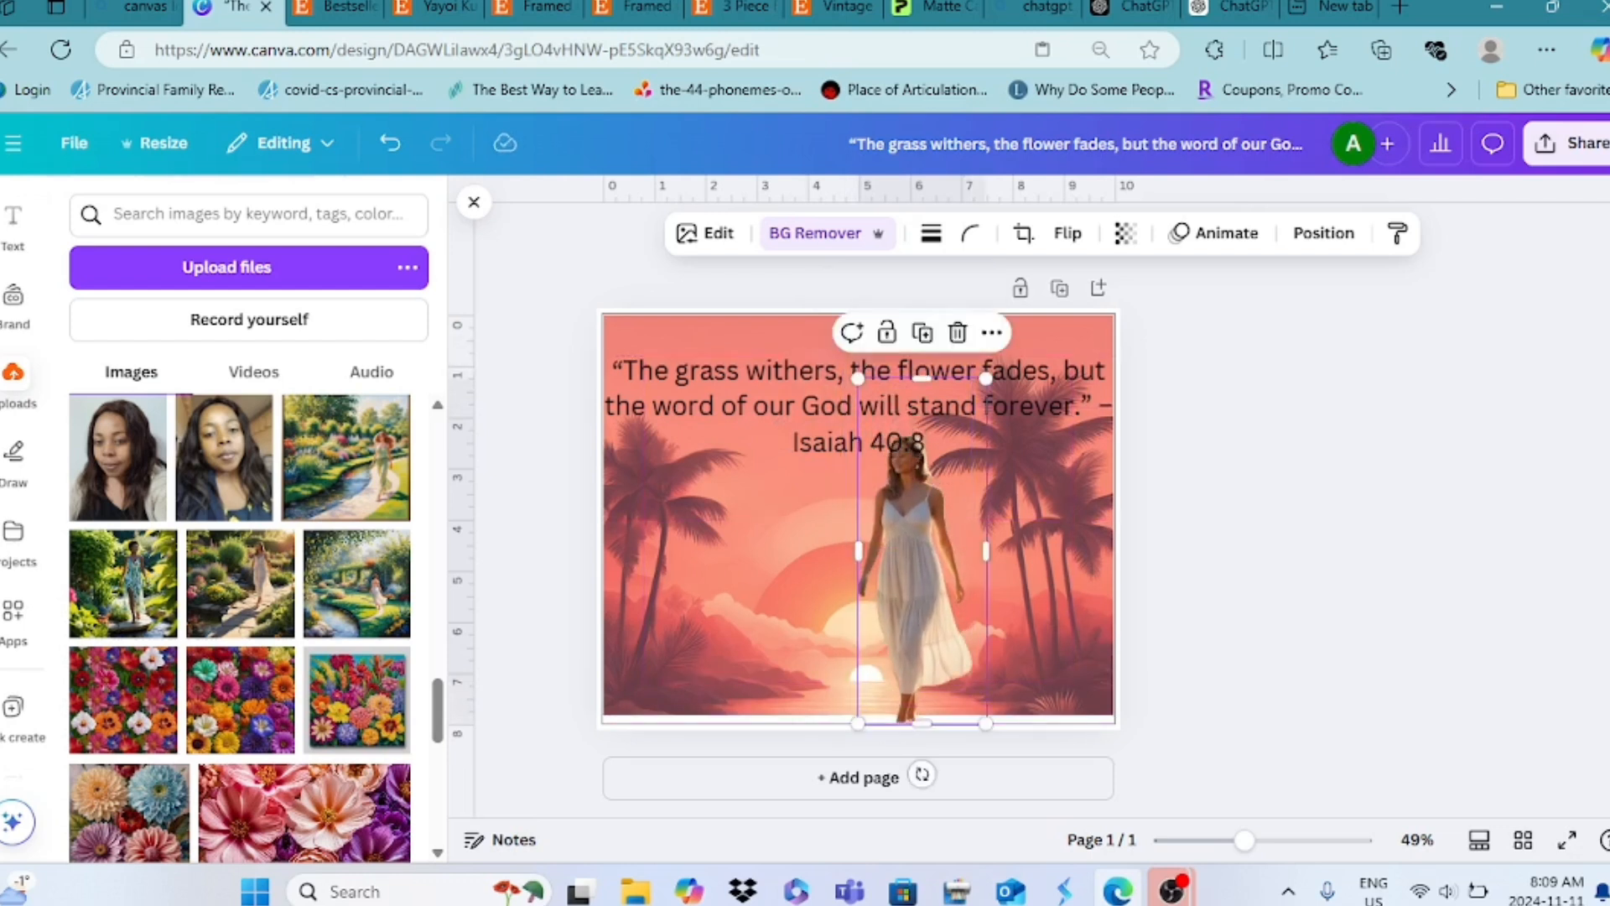
left_click_drag(857, 378, 835, 314)
left_click_drag(906, 529, 950, 502)
Step: Narrow the Isaiah 40:8 text box from its right edge to about half the page width
left_click(938, 438)
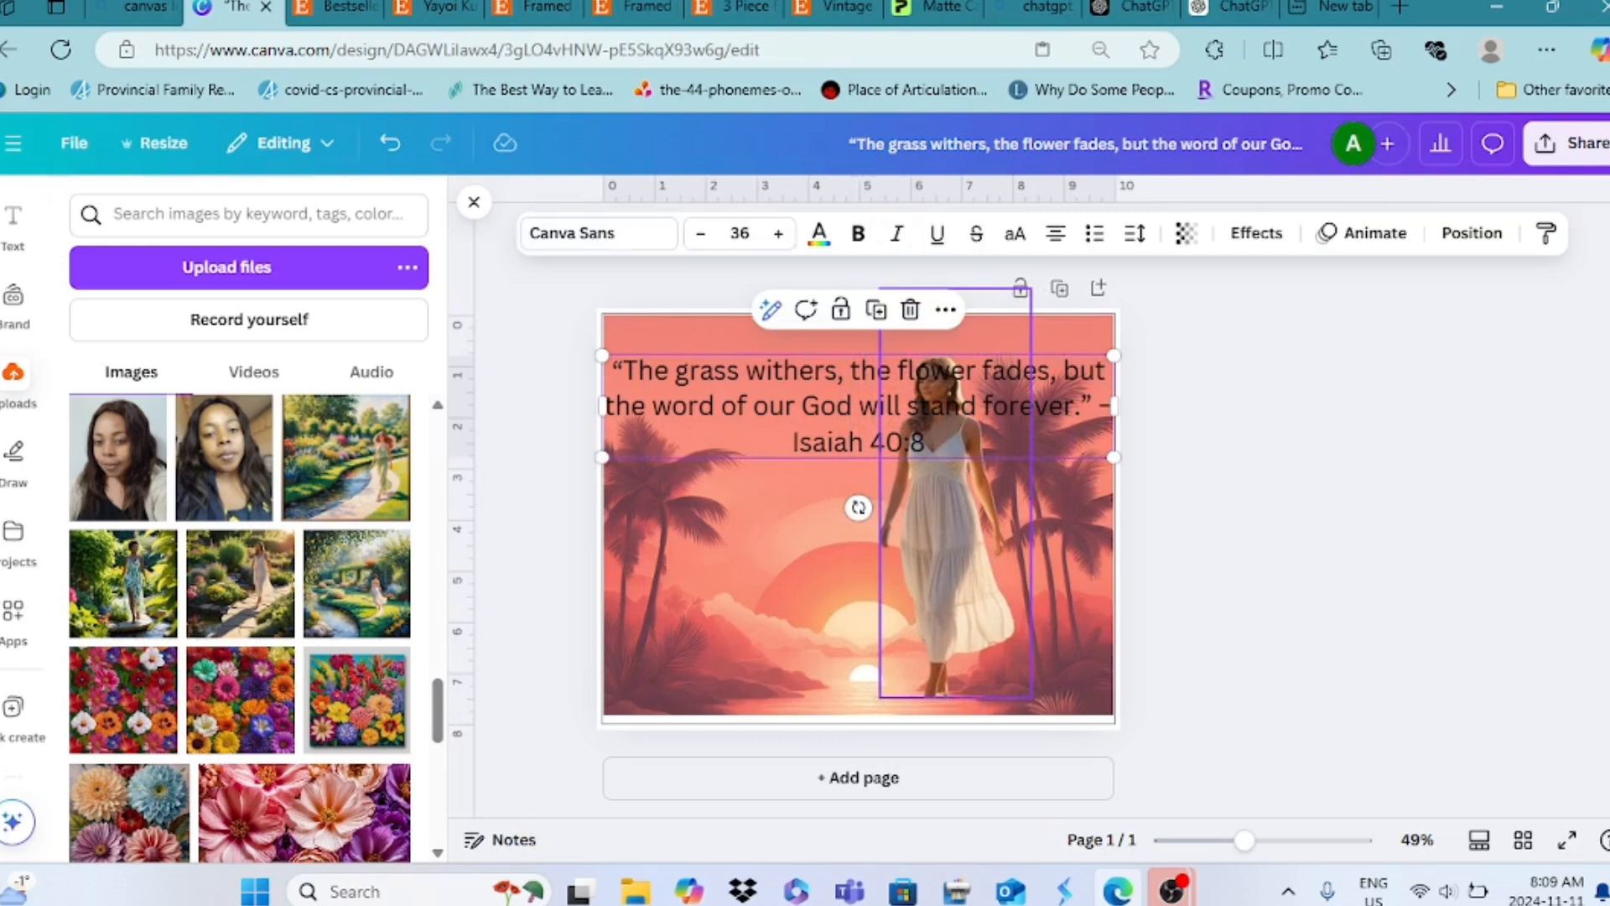
left_click_drag(1113, 406, 837, 511)
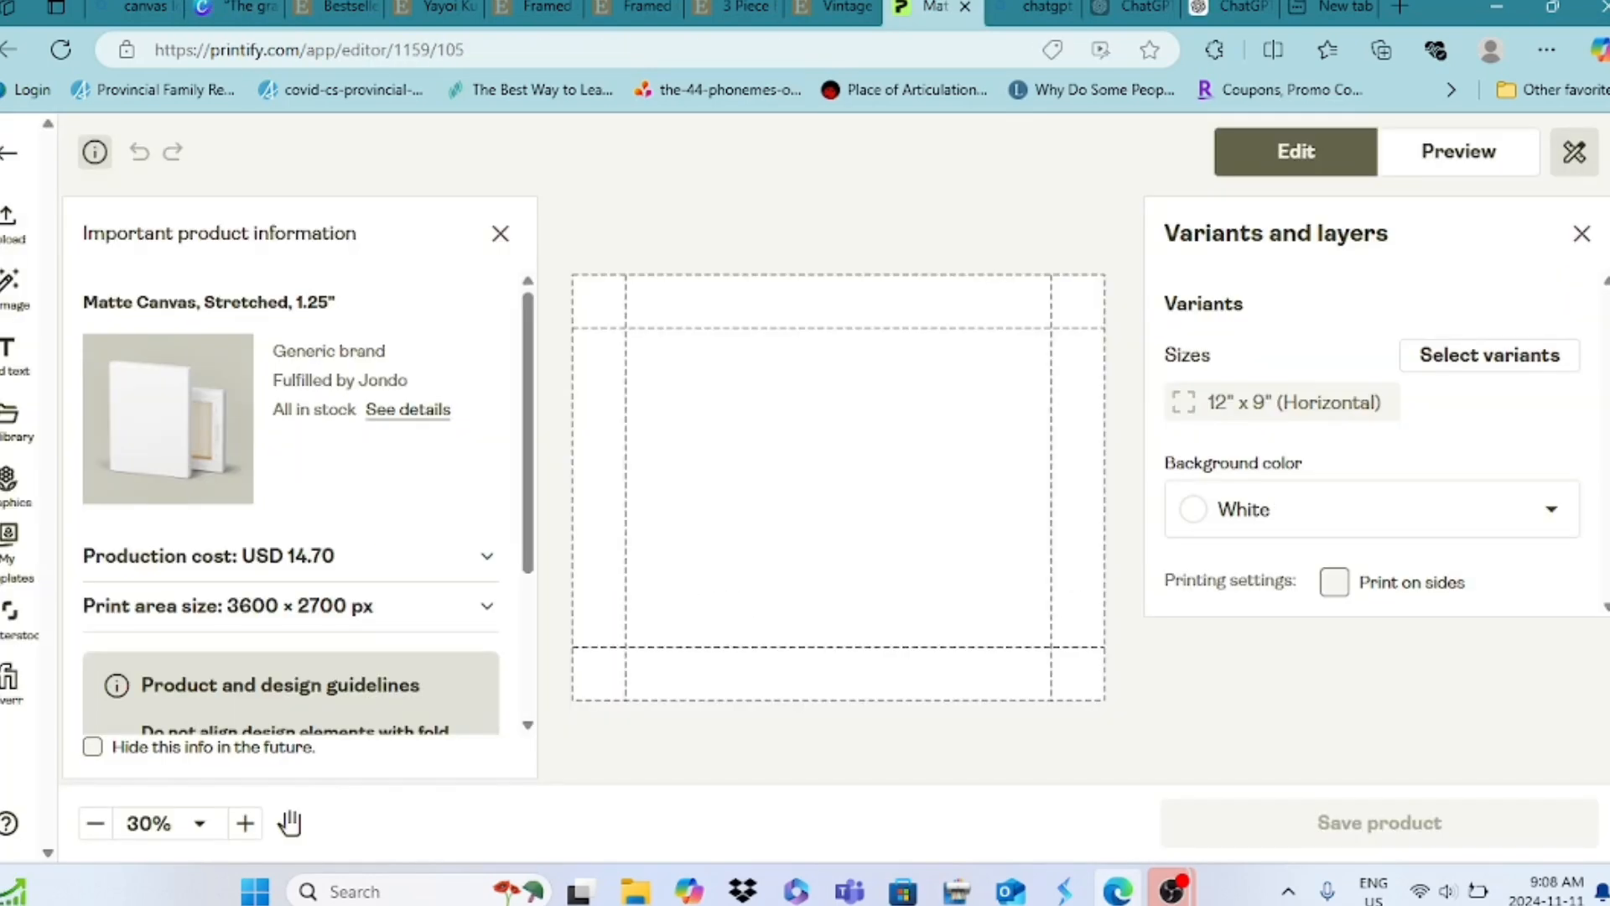
Step: Upload the design file "The grass with.png" from the device's Downloads folder to the Printify canvas
left_click(17, 220)
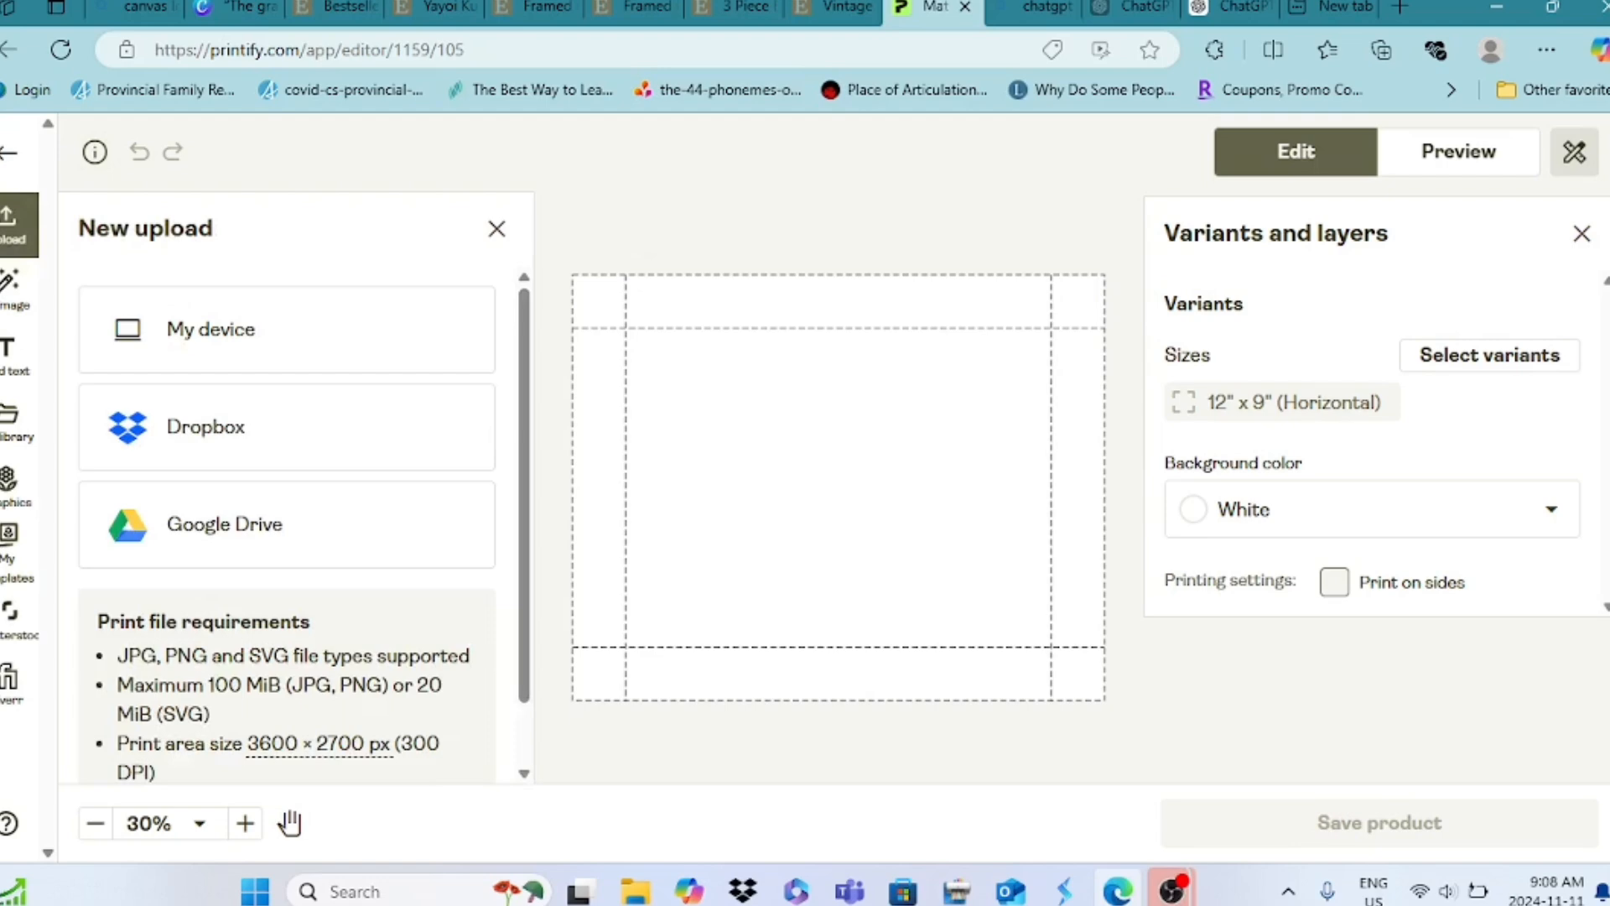
left_click(210, 329)
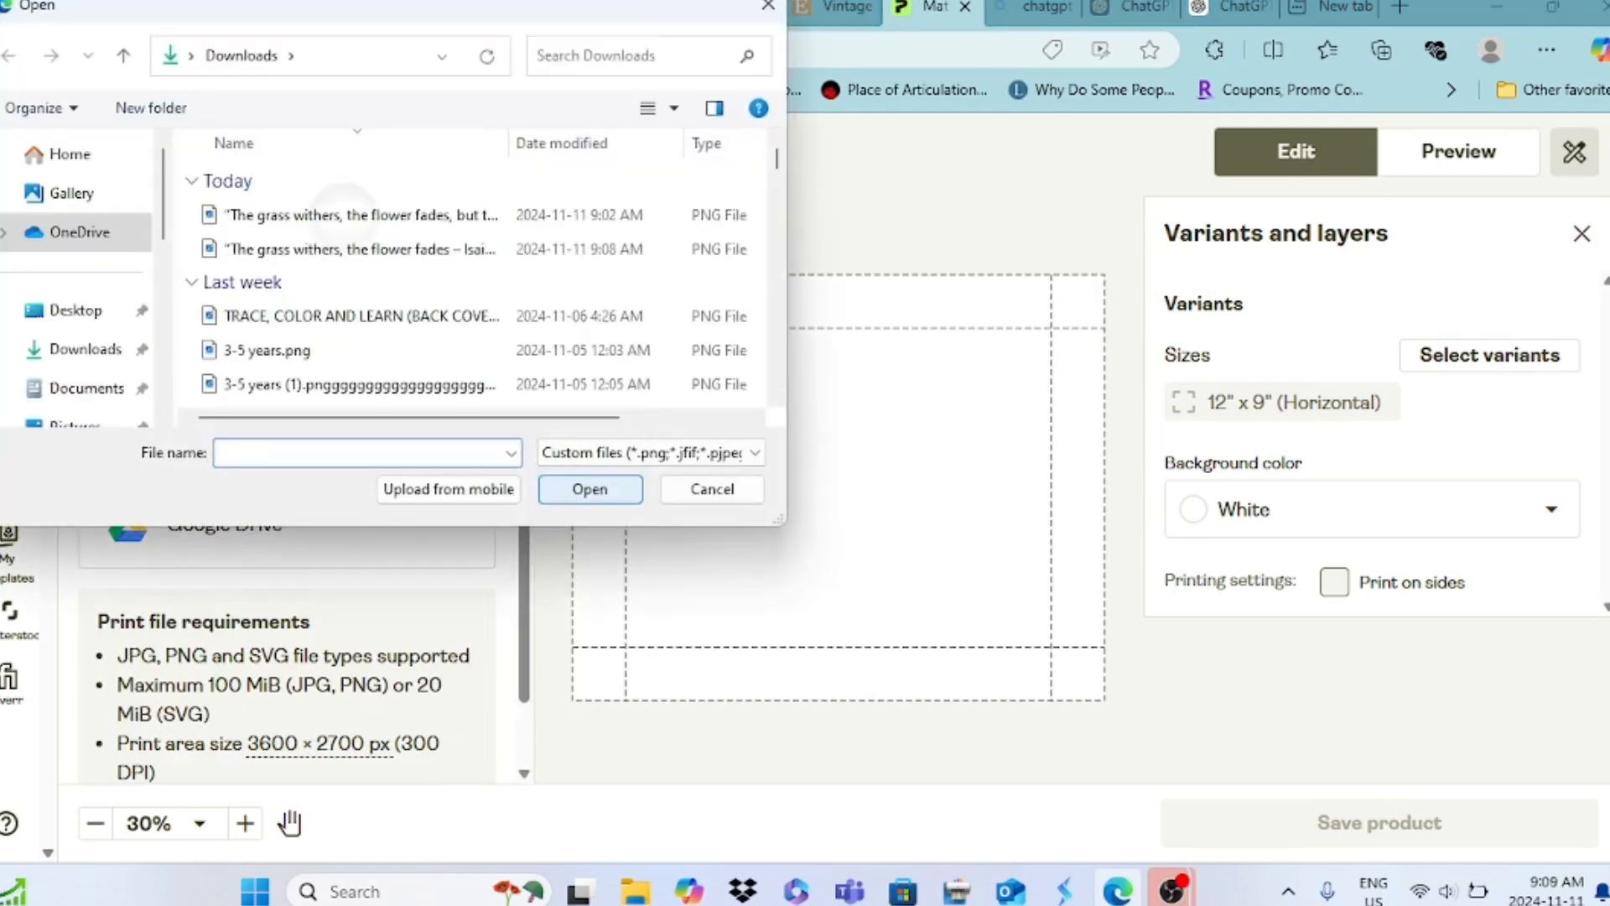
left_click(336, 215)
left_click(582, 489)
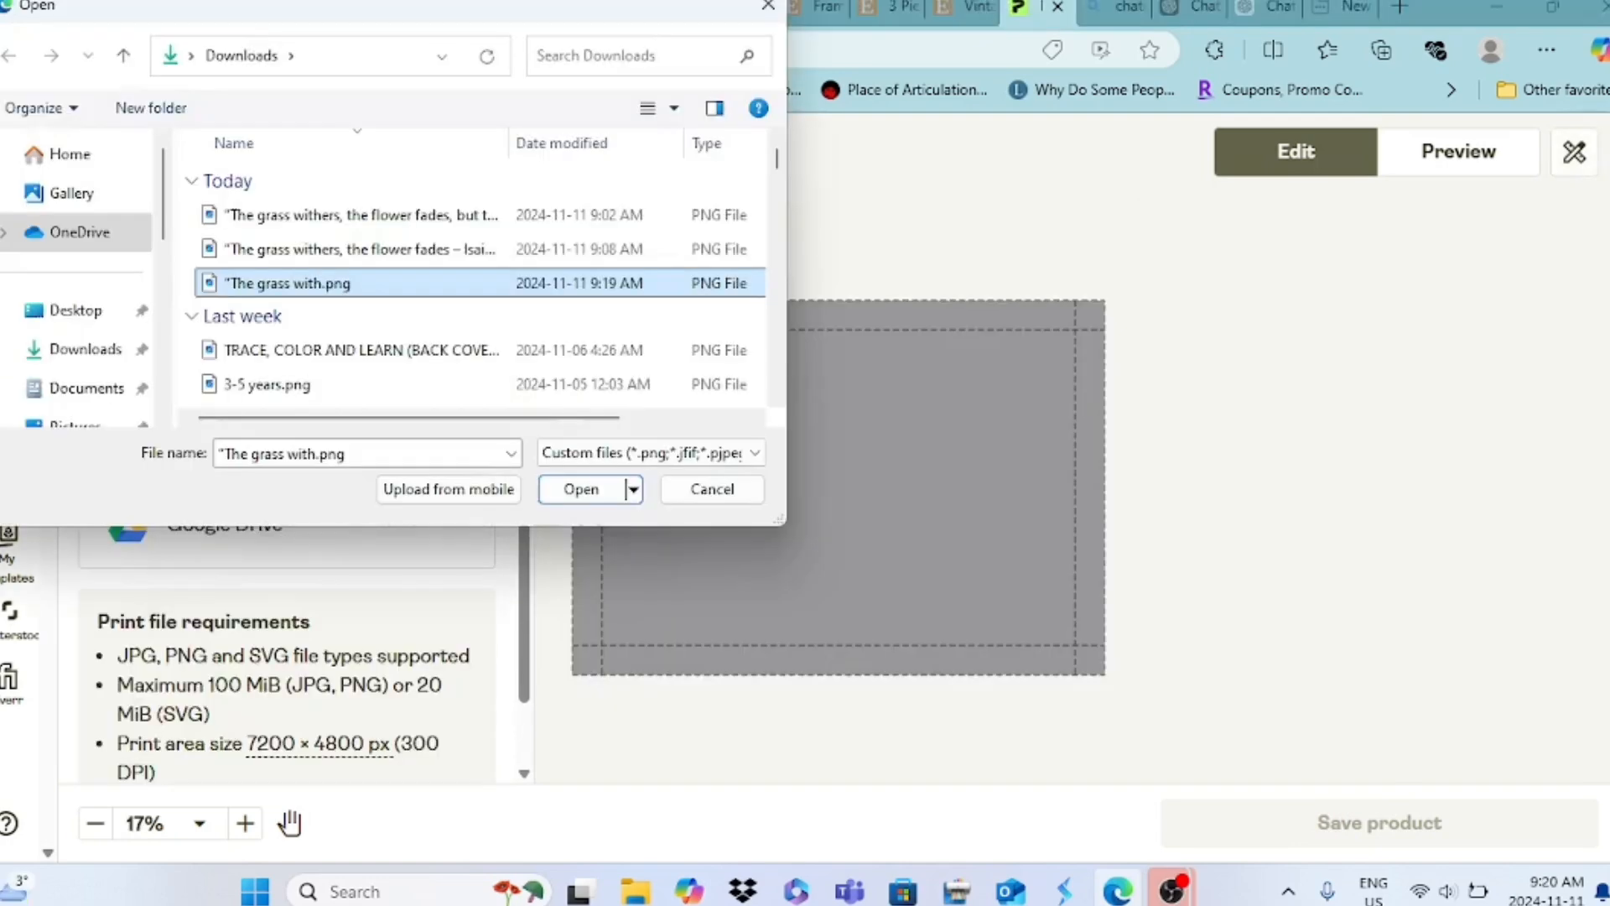
key("Return")
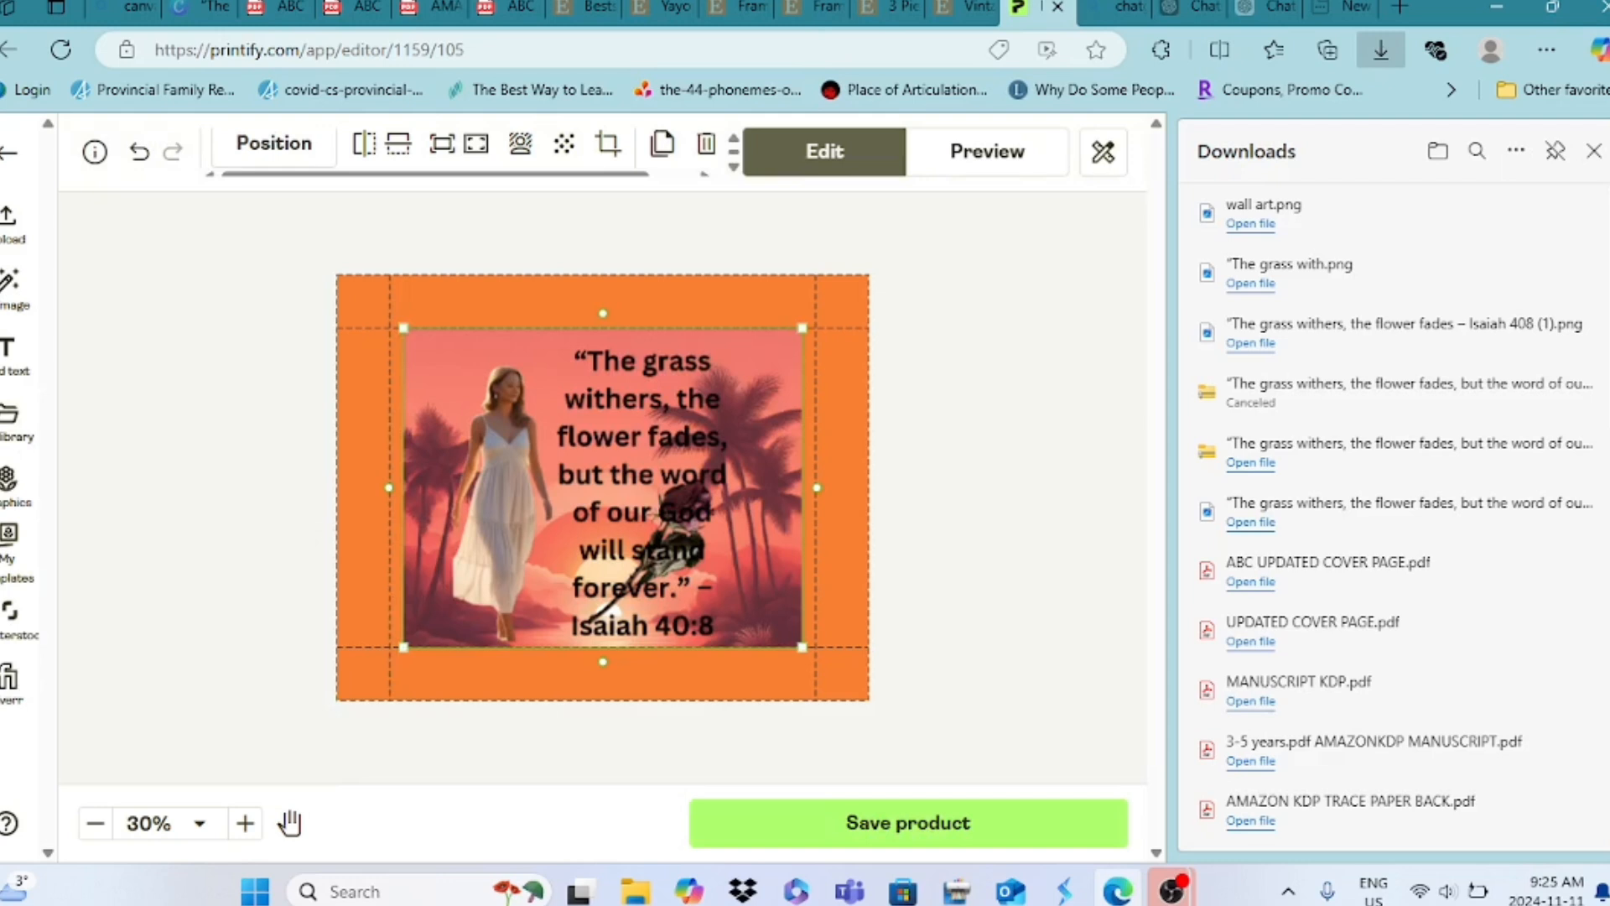
Step: Select the 10" x 8" (Horizontal) size, then reposition and enlarge the design to fill the canvas's front area
left_click_drag(603, 487, 595, 483)
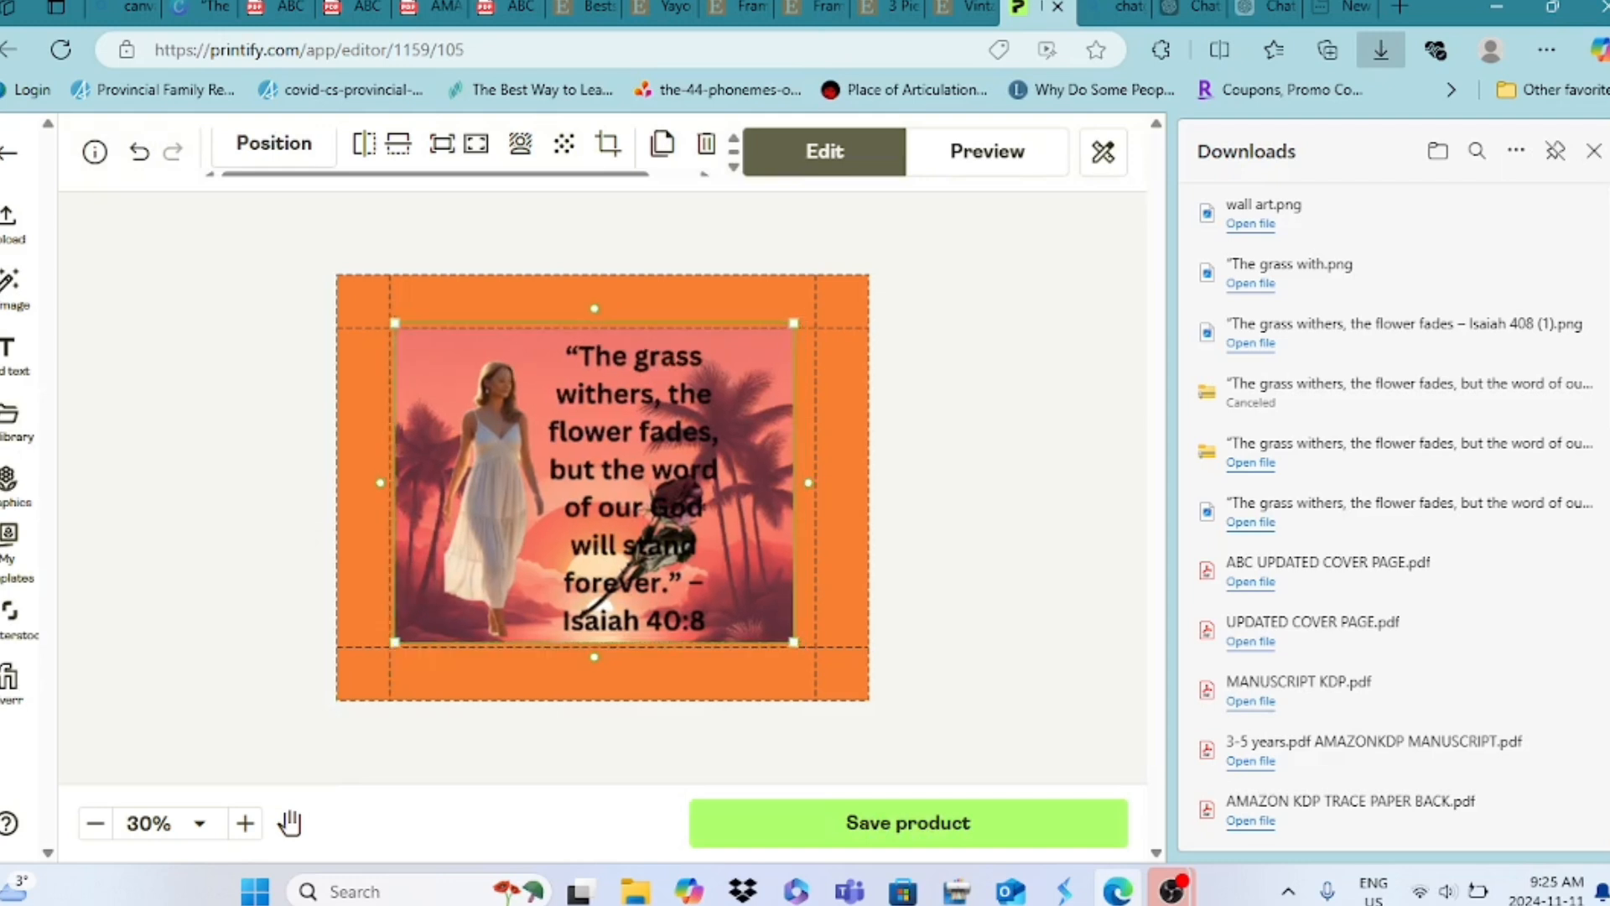
left_click(1594, 151)
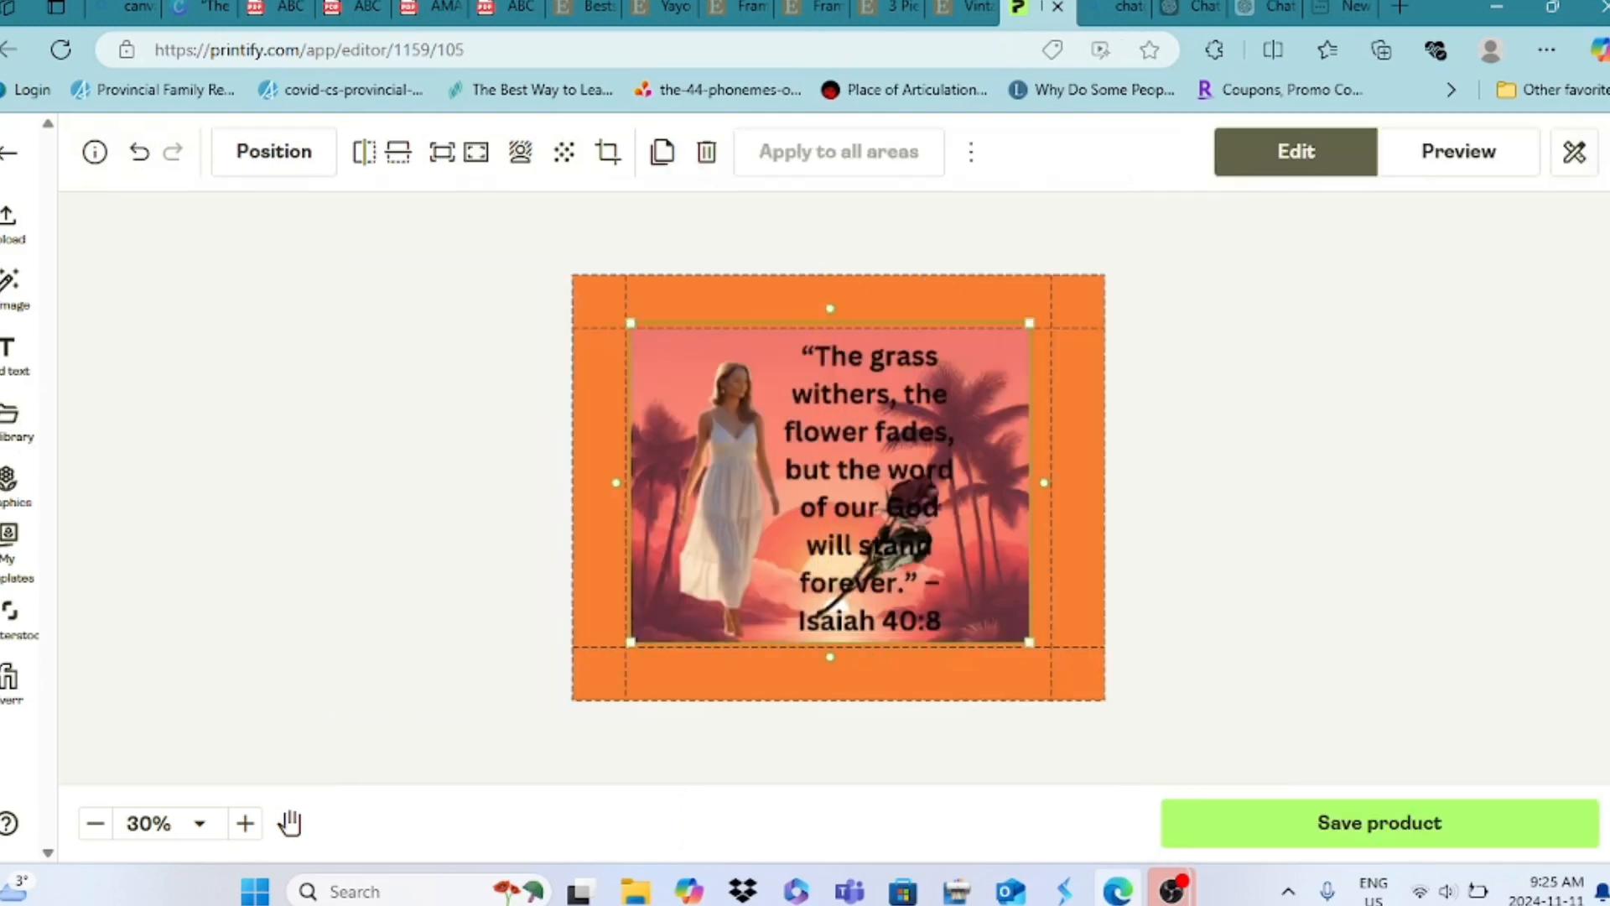
left_click(1575, 152)
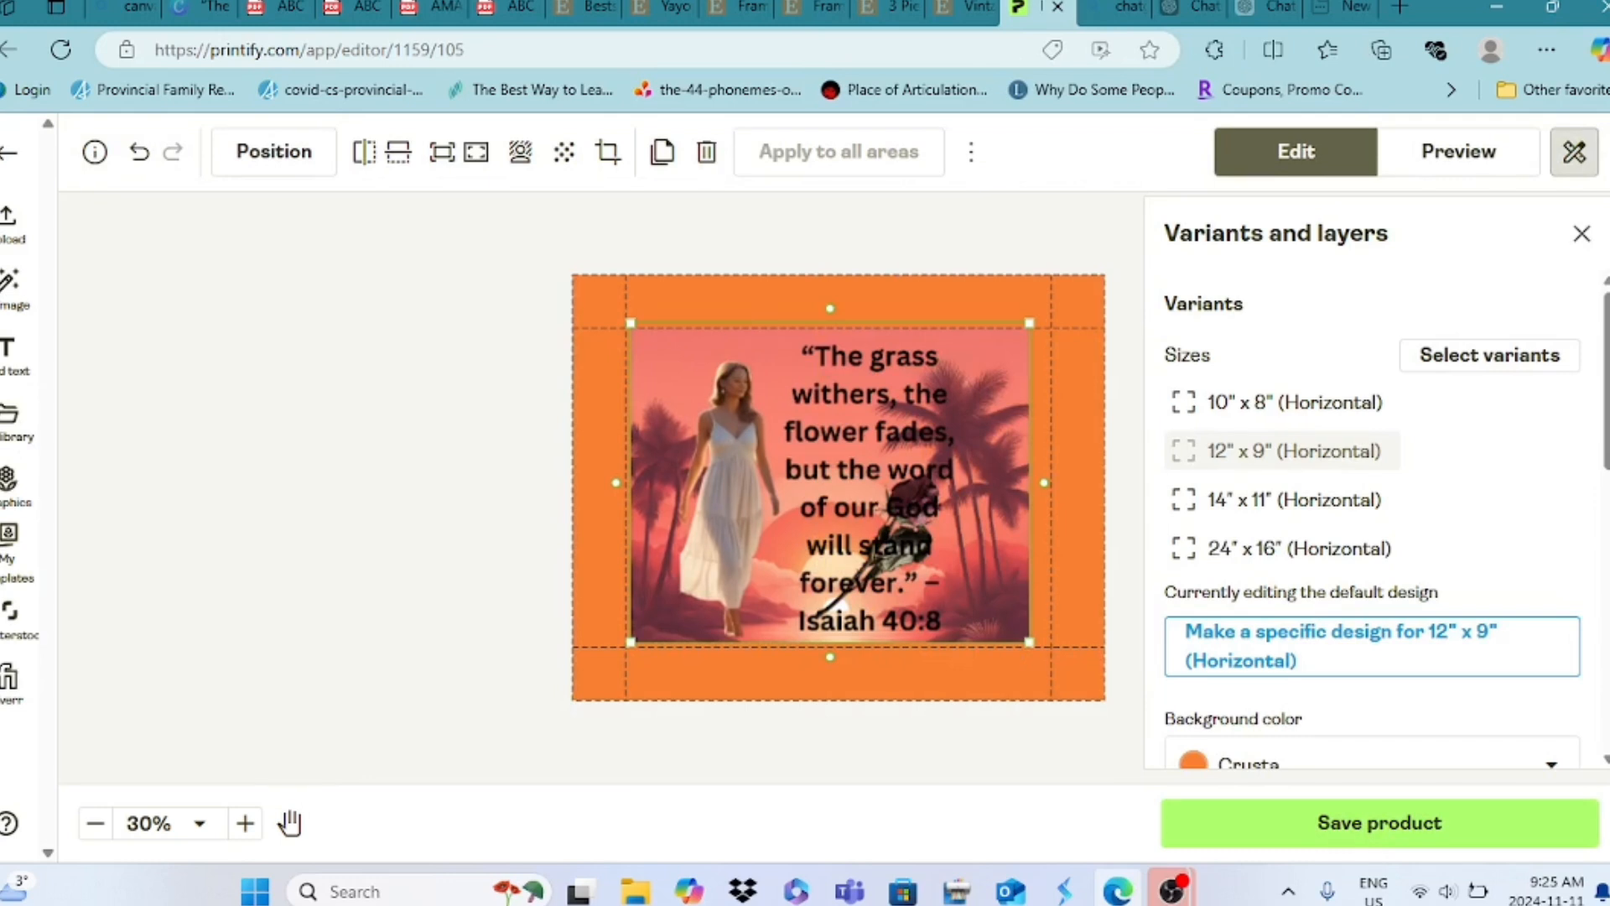
left_click(1295, 403)
left_click_drag(830, 483, 825, 481)
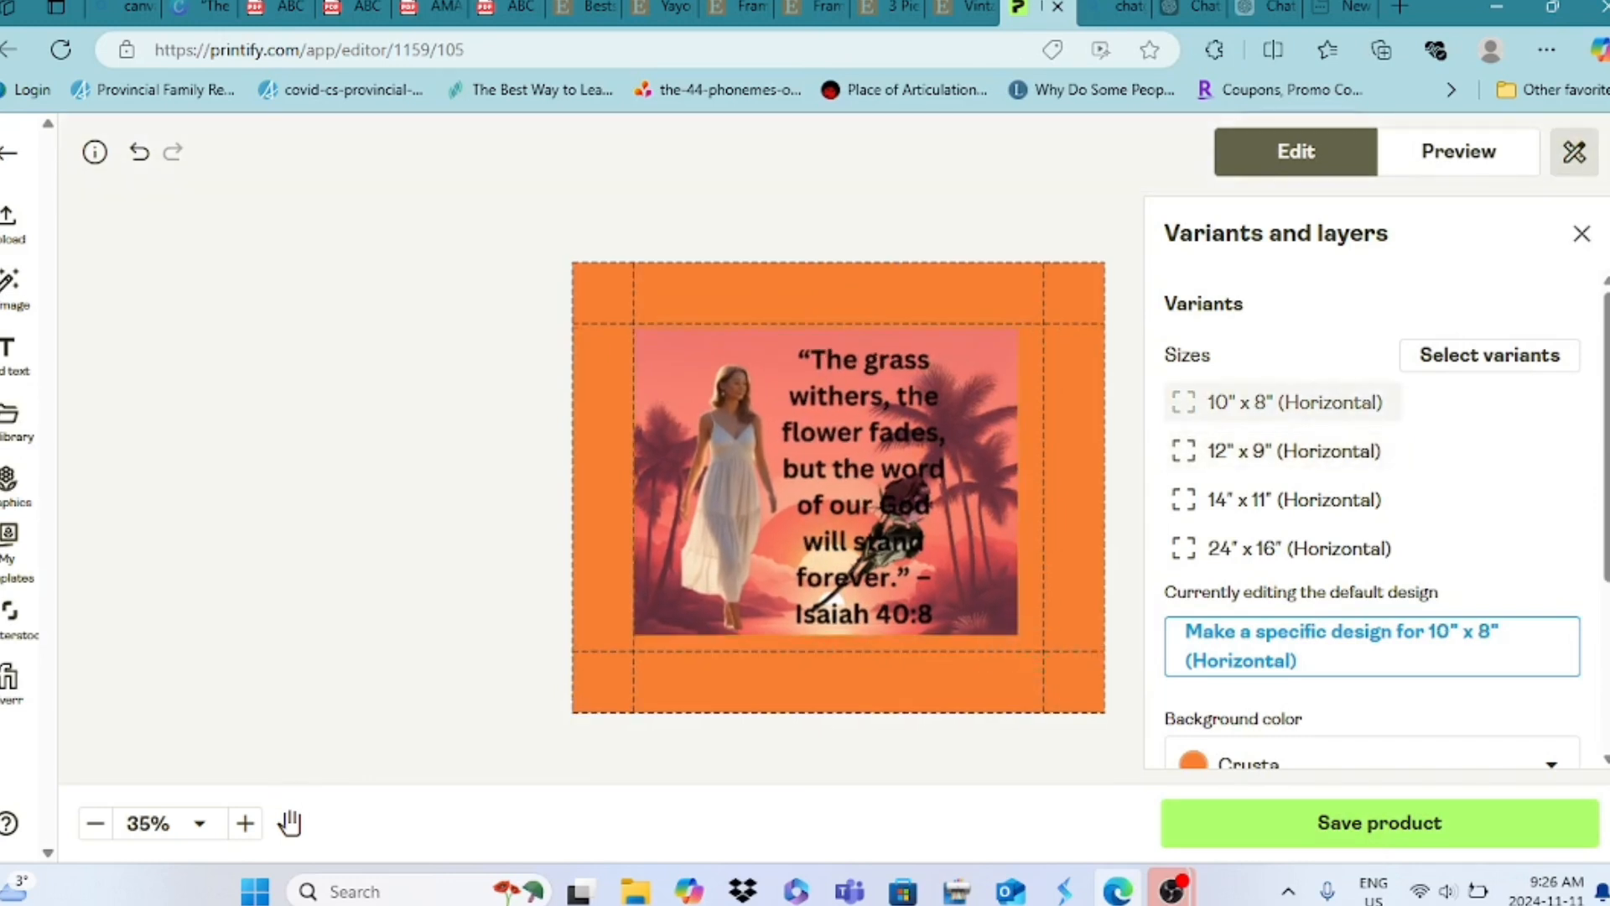
left_click_drag(1017, 635, 1042, 654)
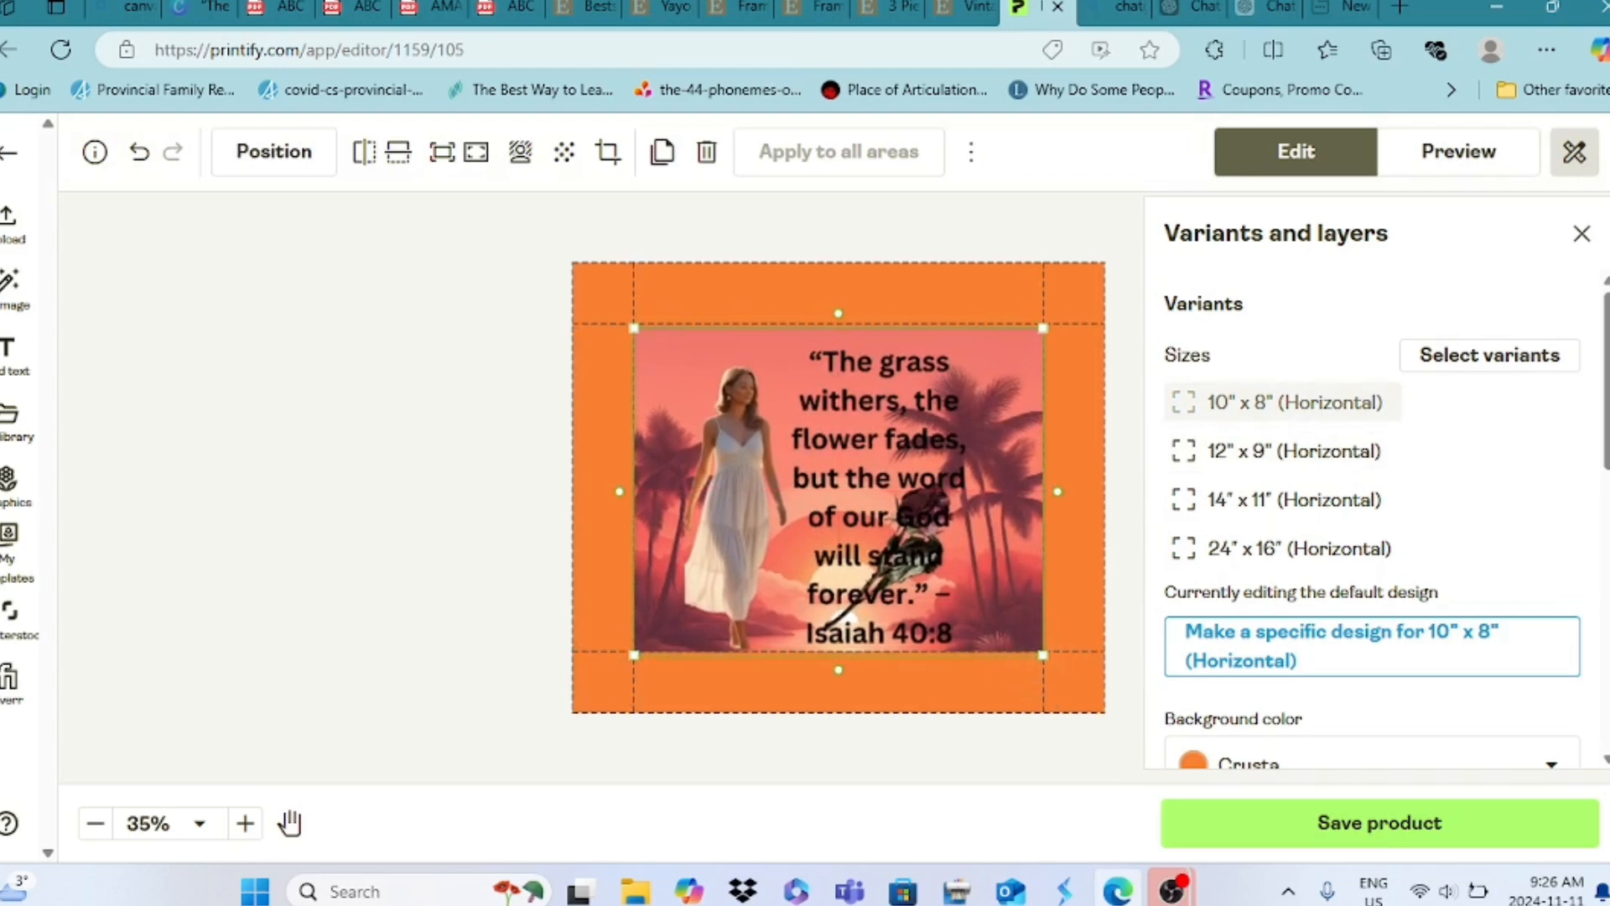
Step: Preview the side mockup of the 10" x 8" canvas and return to editing
left_click(1460, 152)
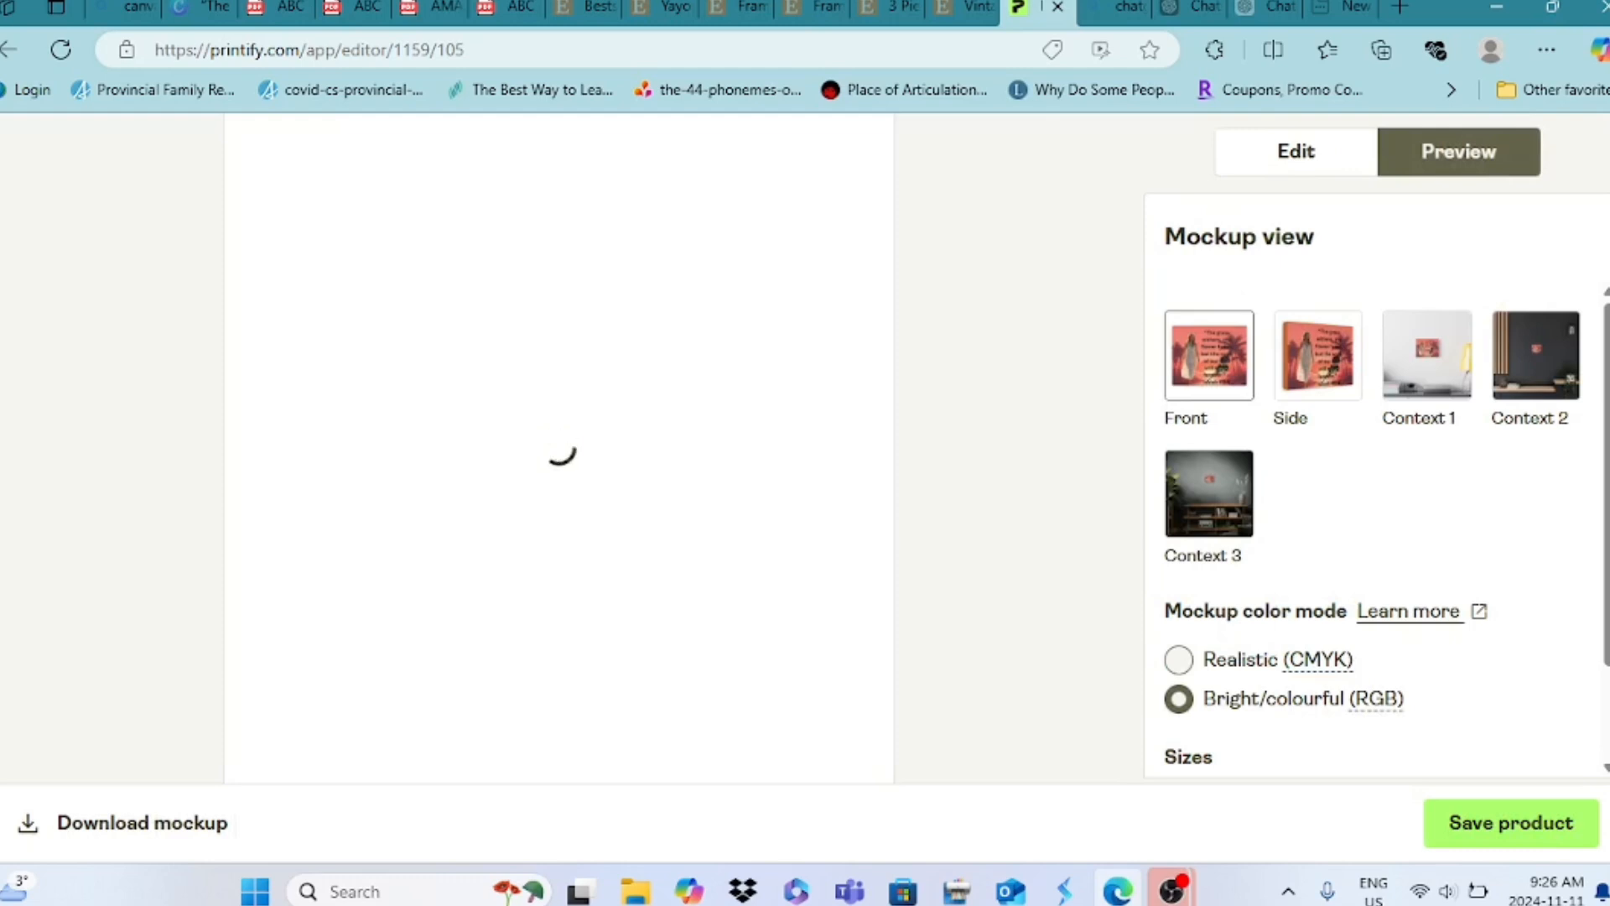
left_click(1334, 346)
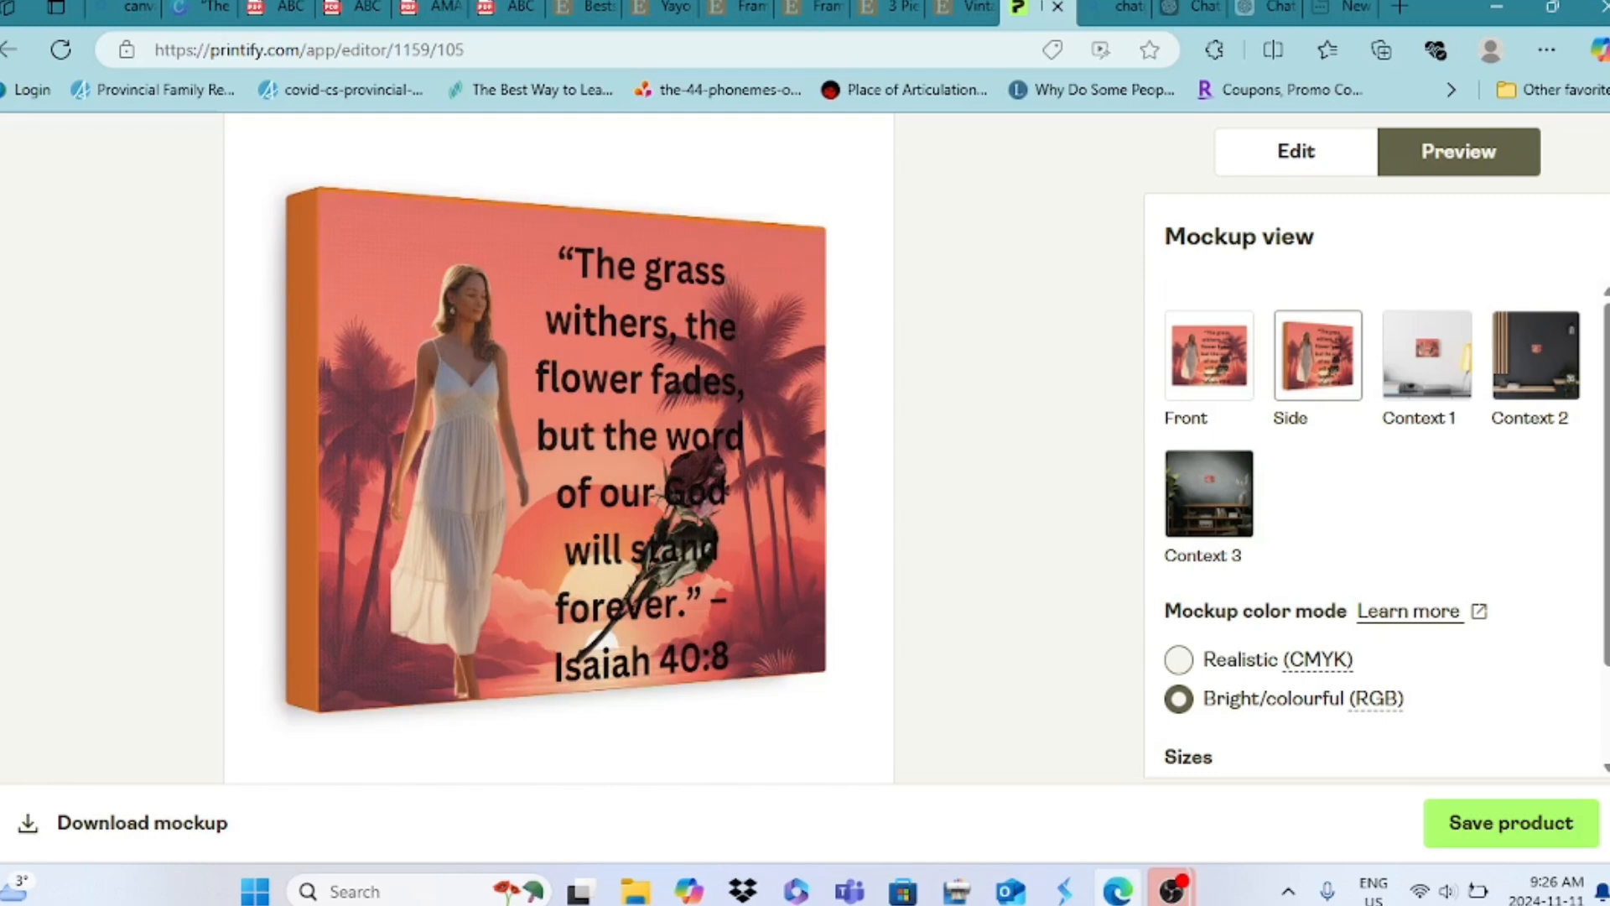
left_click(1296, 152)
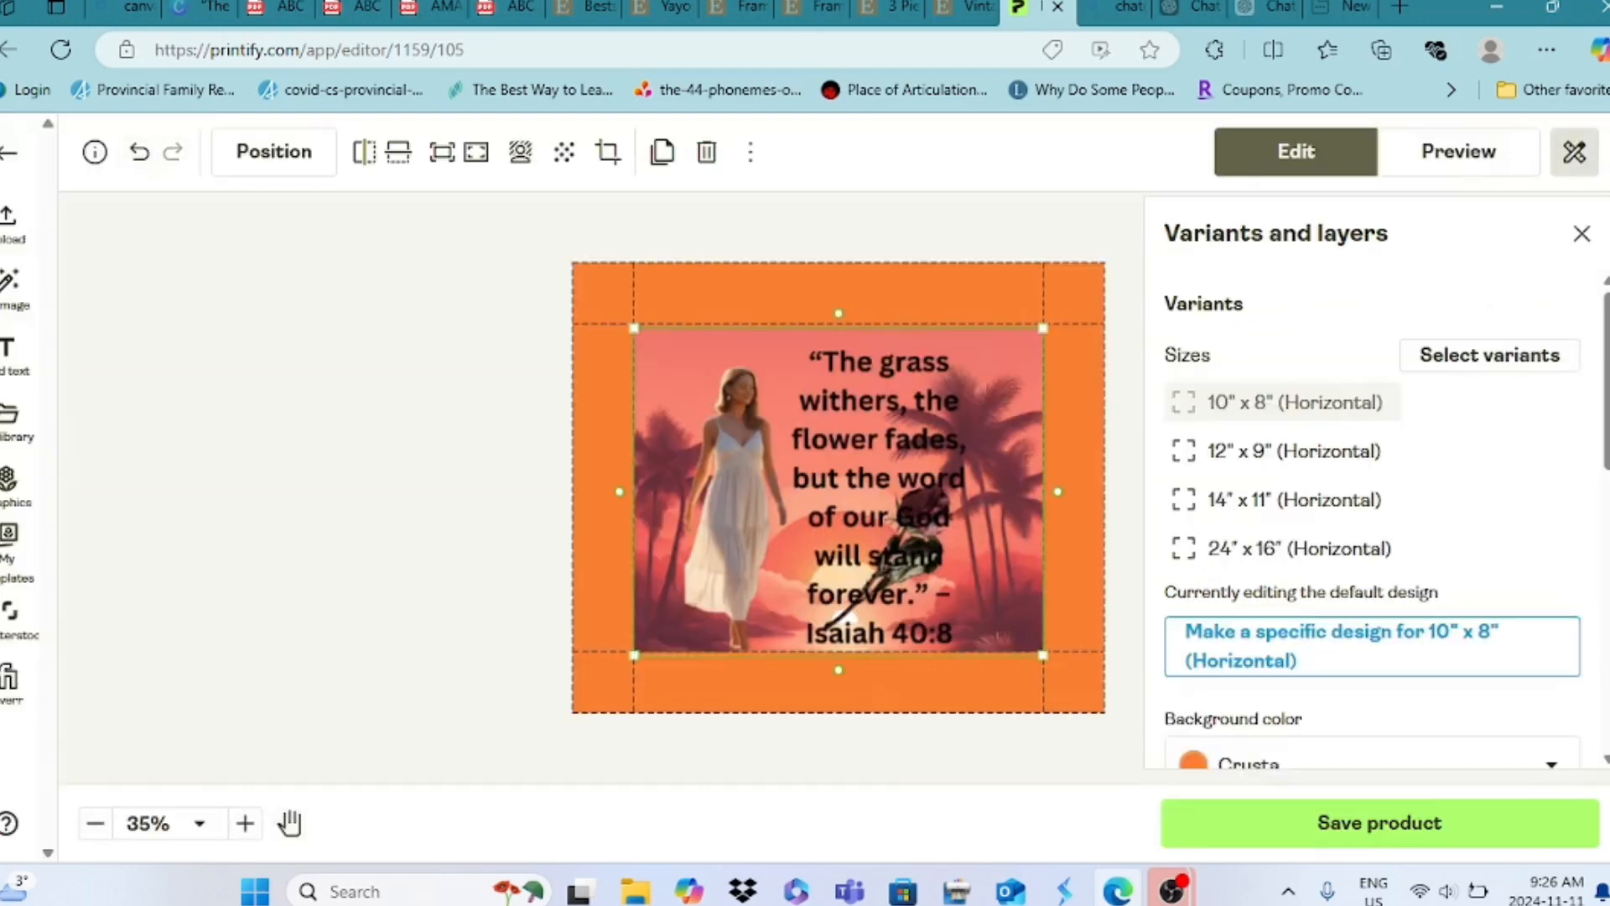
Step: Deselect the design and set the canvas's background color to White
key("Escape")
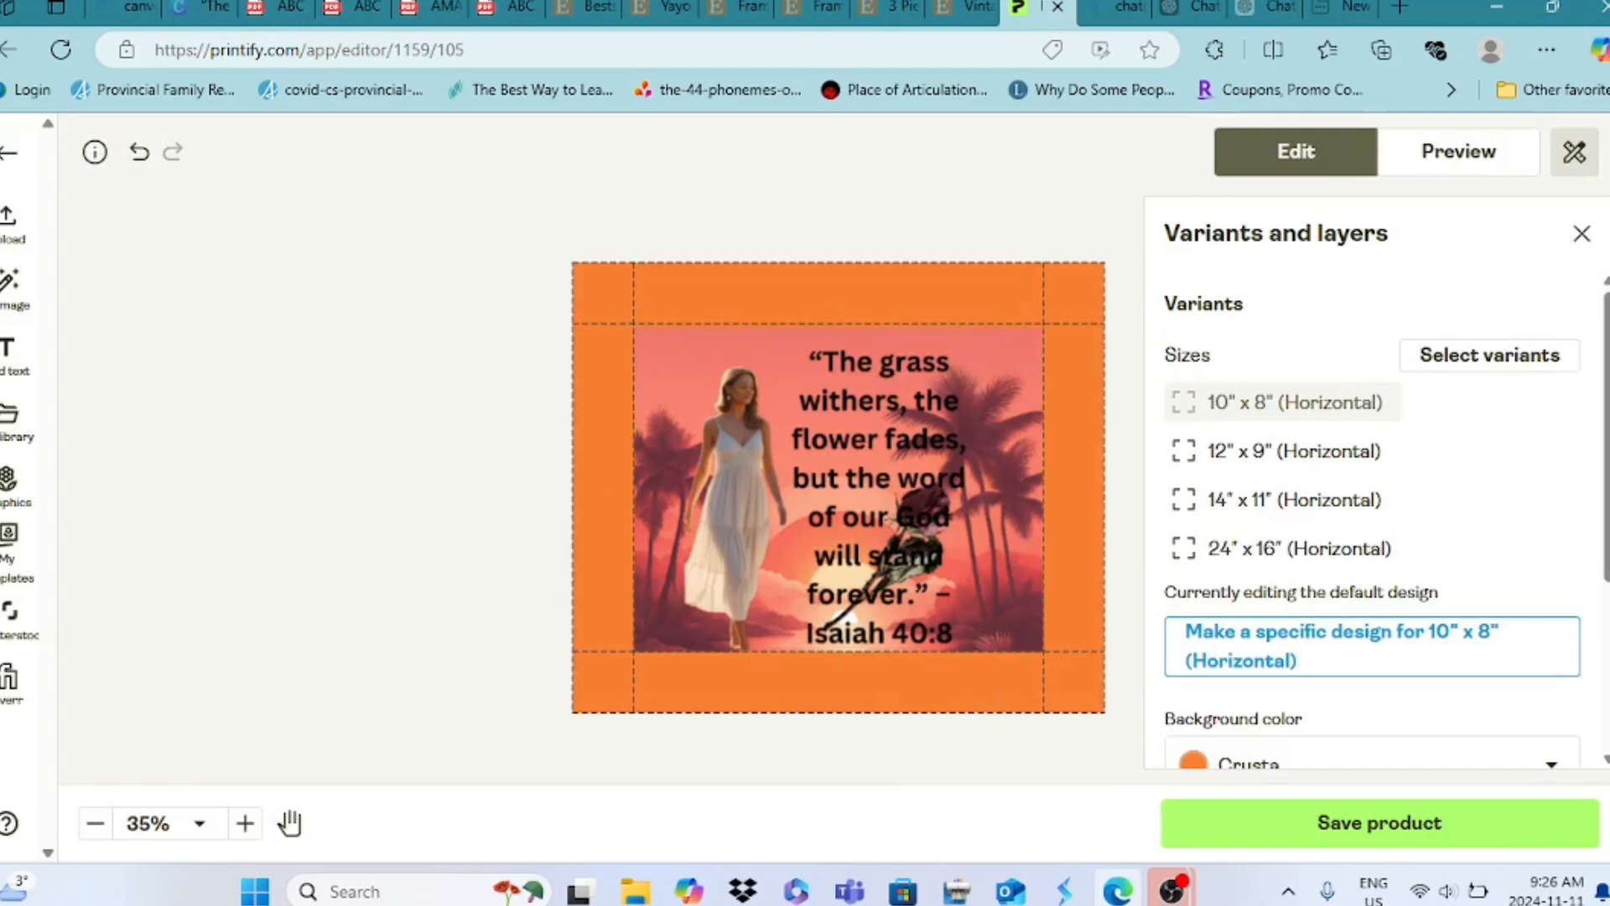
scroll(1376, 528, "down", 3)
left_click(1372, 523)
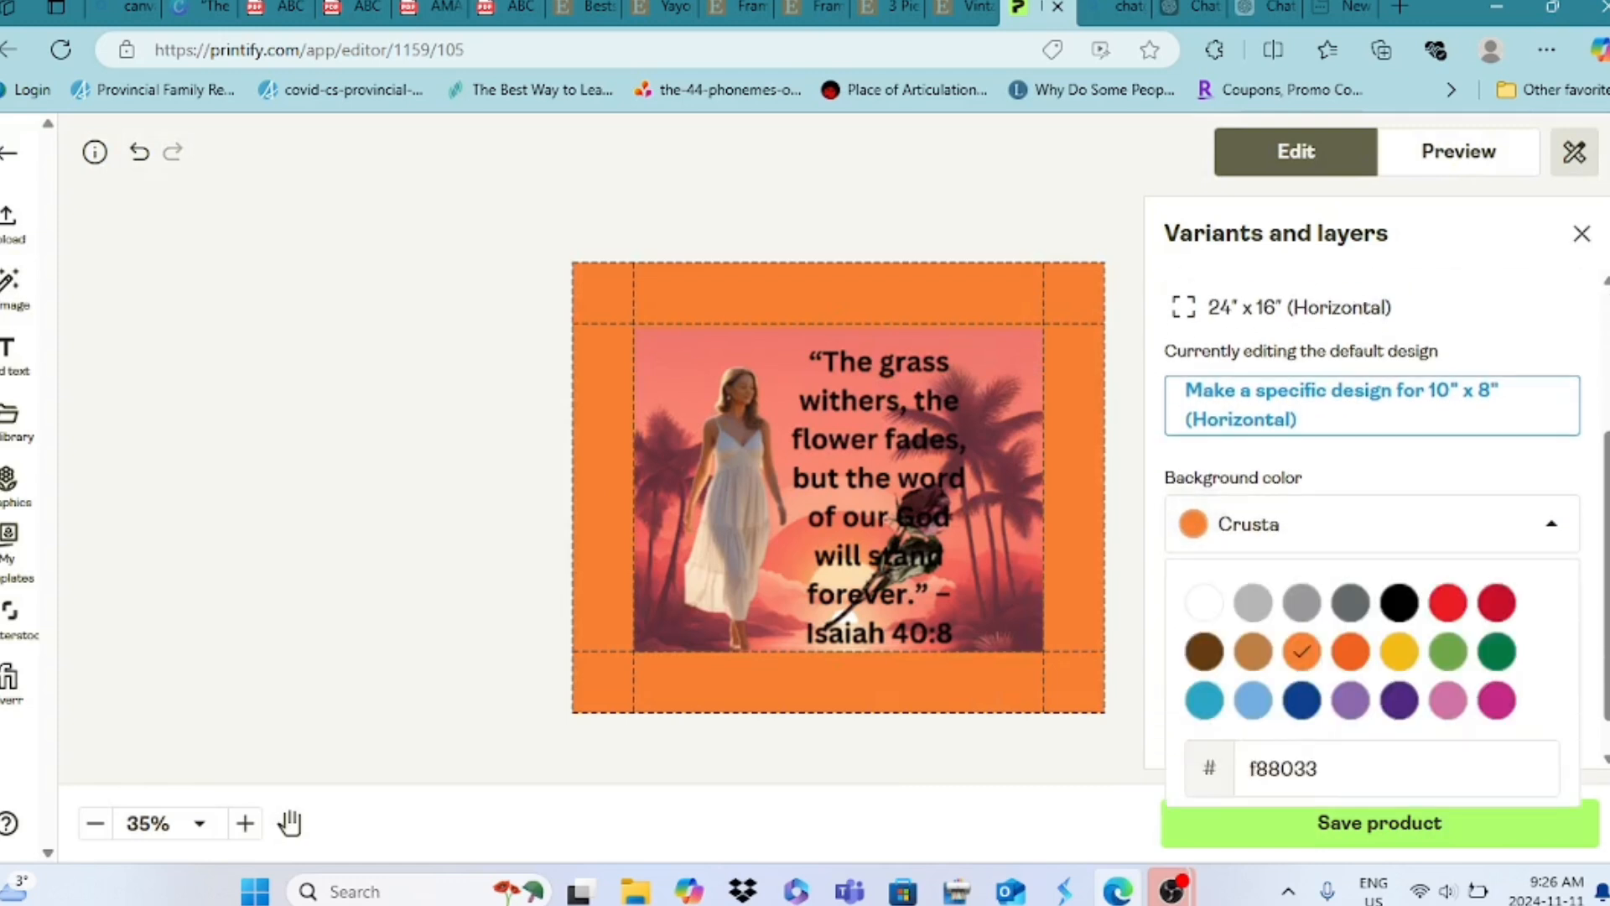
left_click(1205, 602)
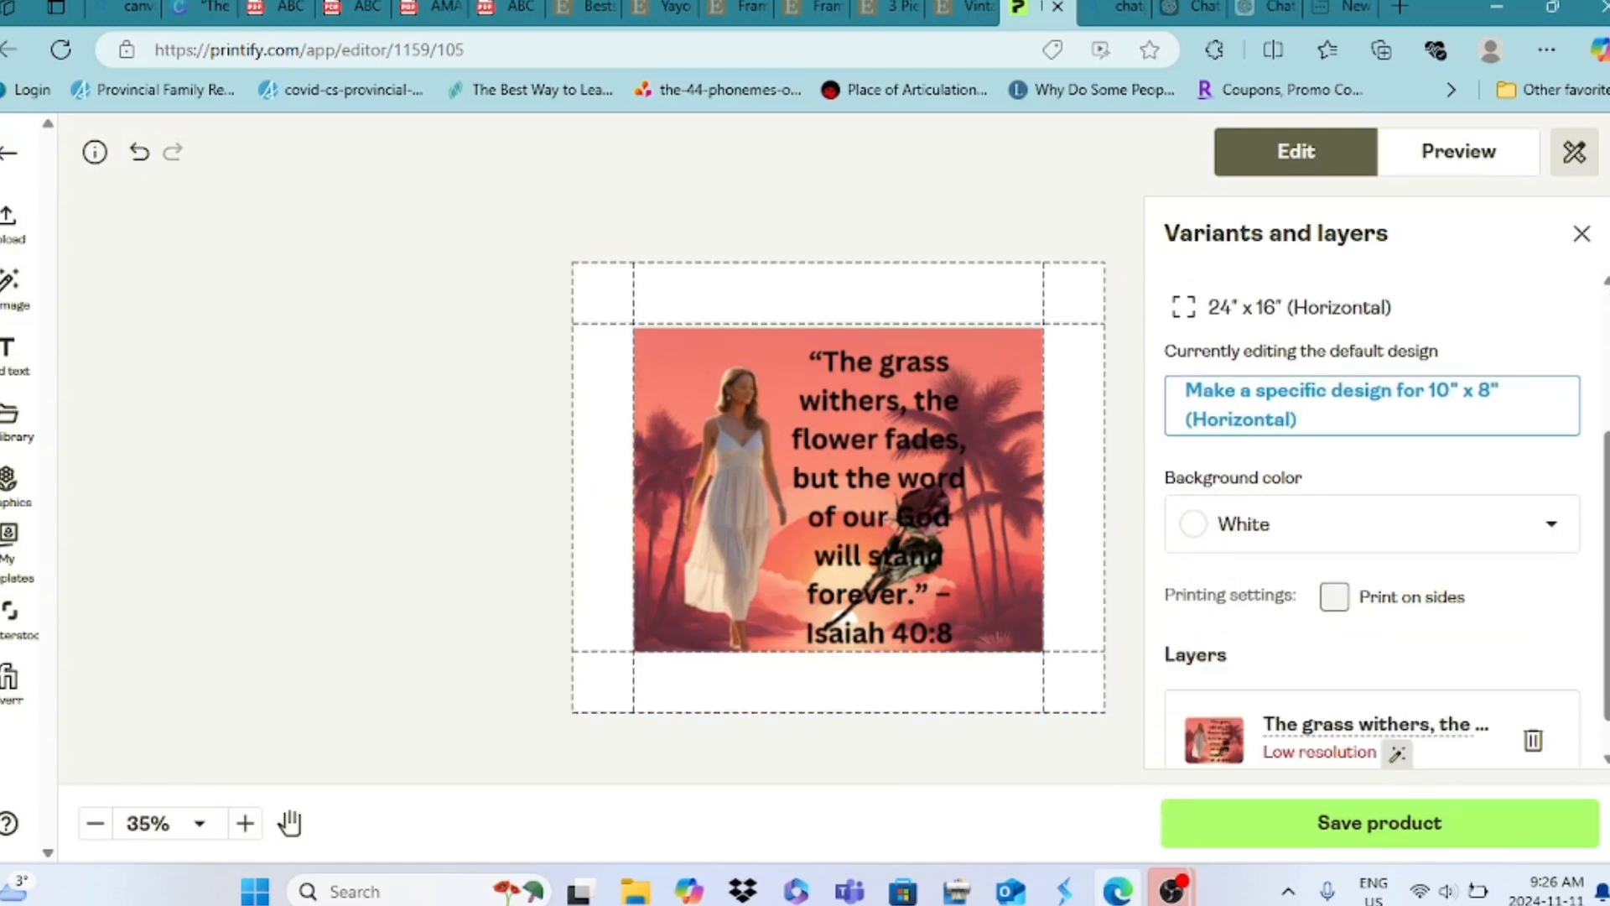
Step: Preview the white-sided canvas, set the mockup color mode to Realistic (CMYK), and return to editing
left_click(1459, 151)
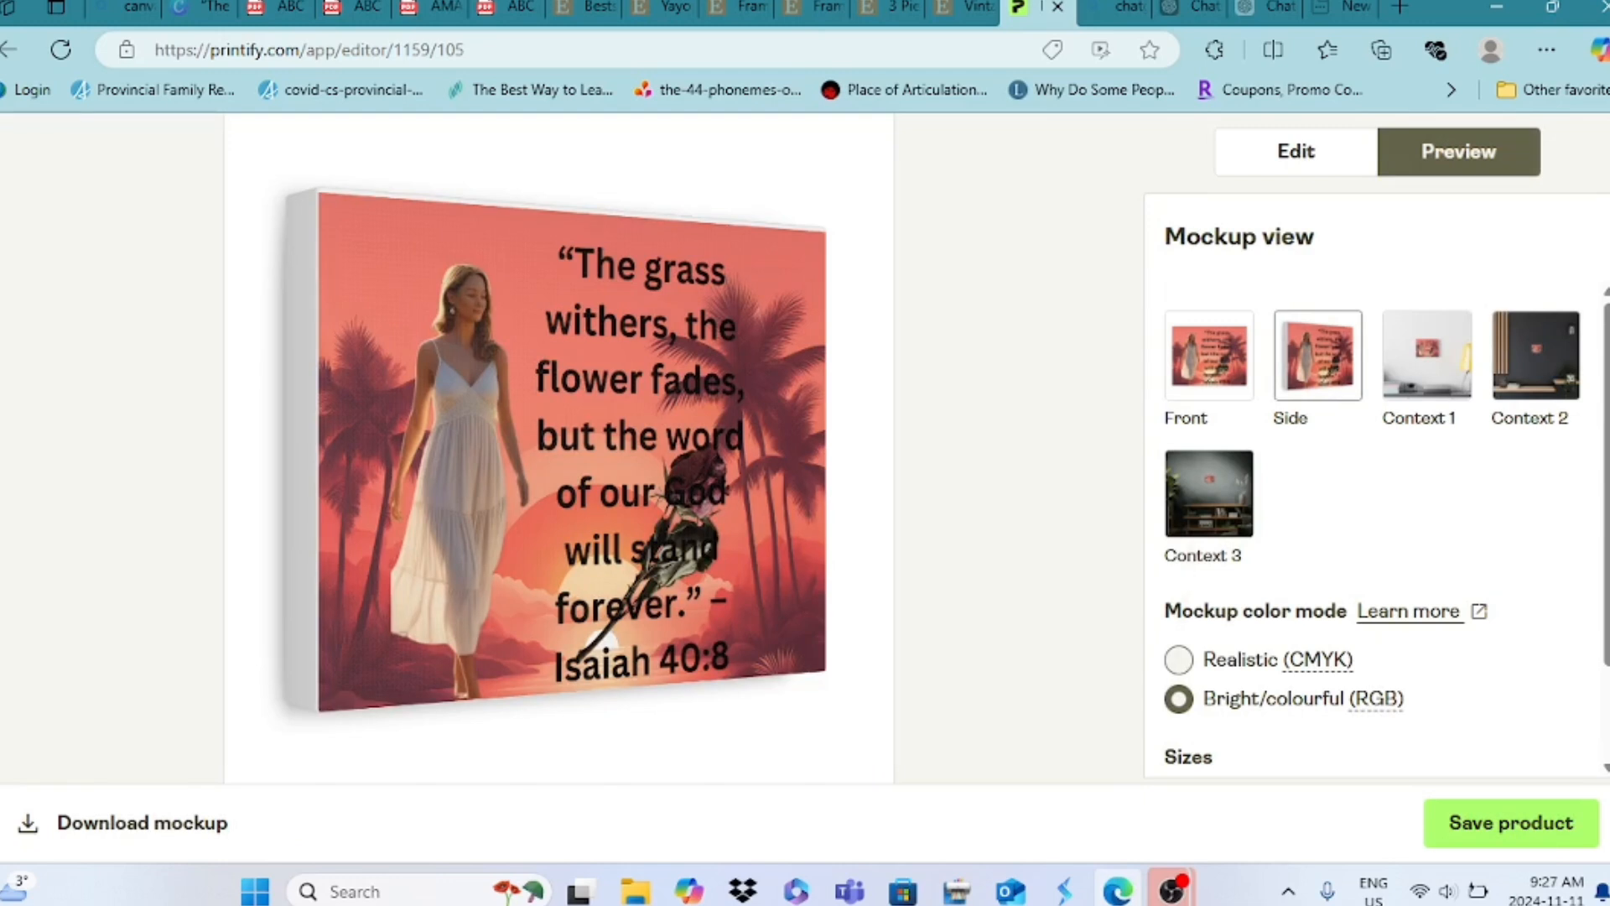
left_click(1178, 659)
left_click(1326, 151)
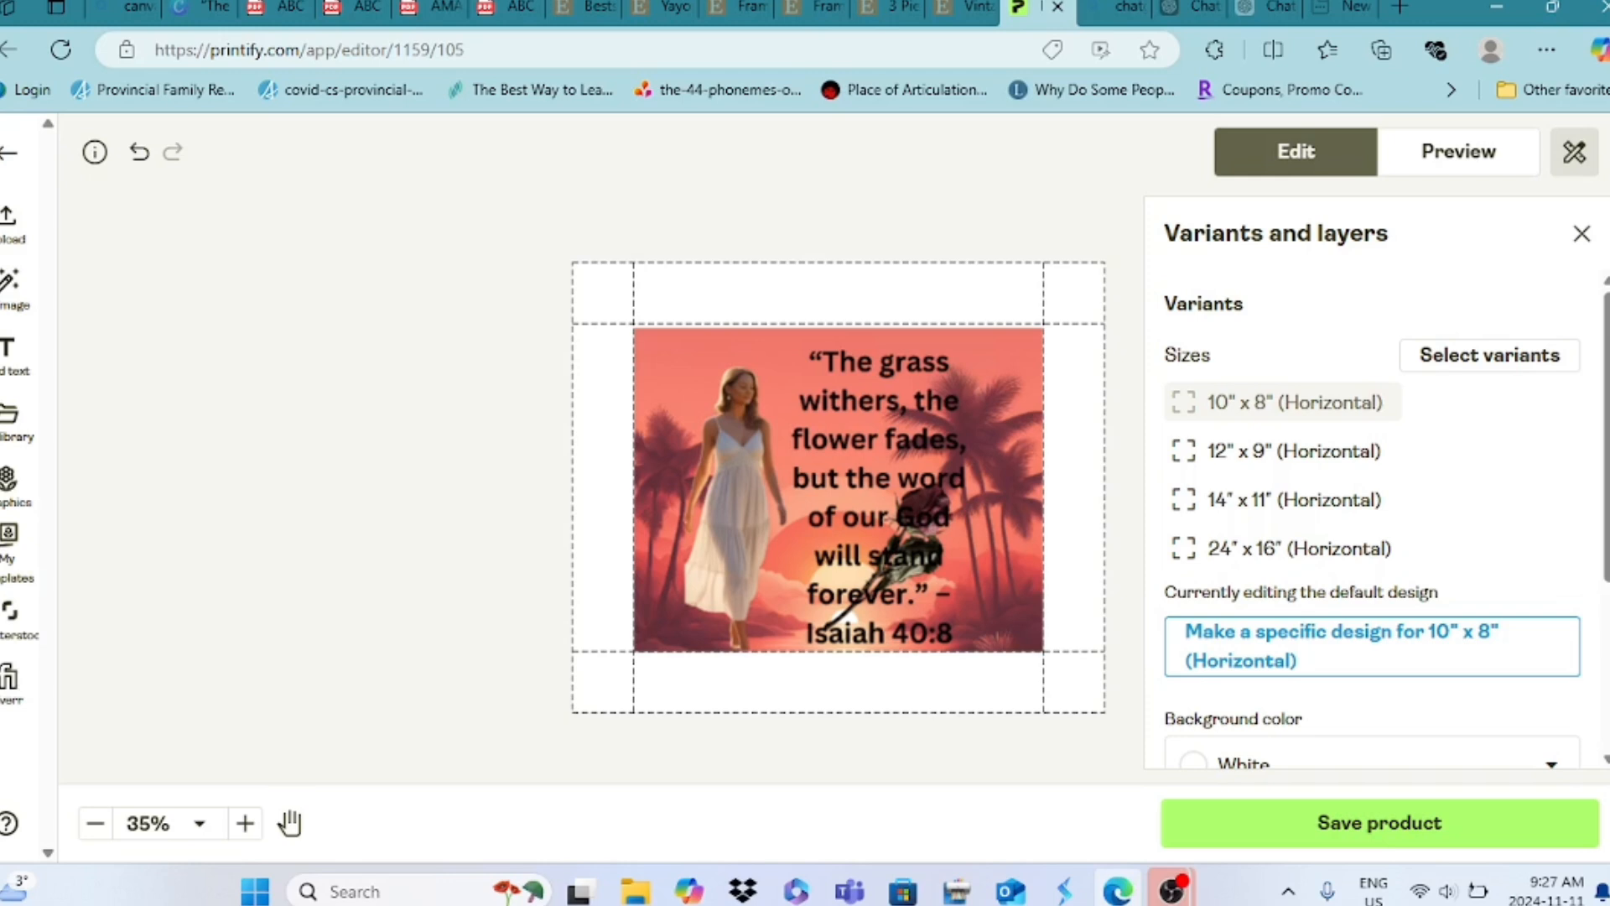
Step: Switch to the 12" x 9" (Horizontal) size and preview its side mockup
left_click(1292, 451)
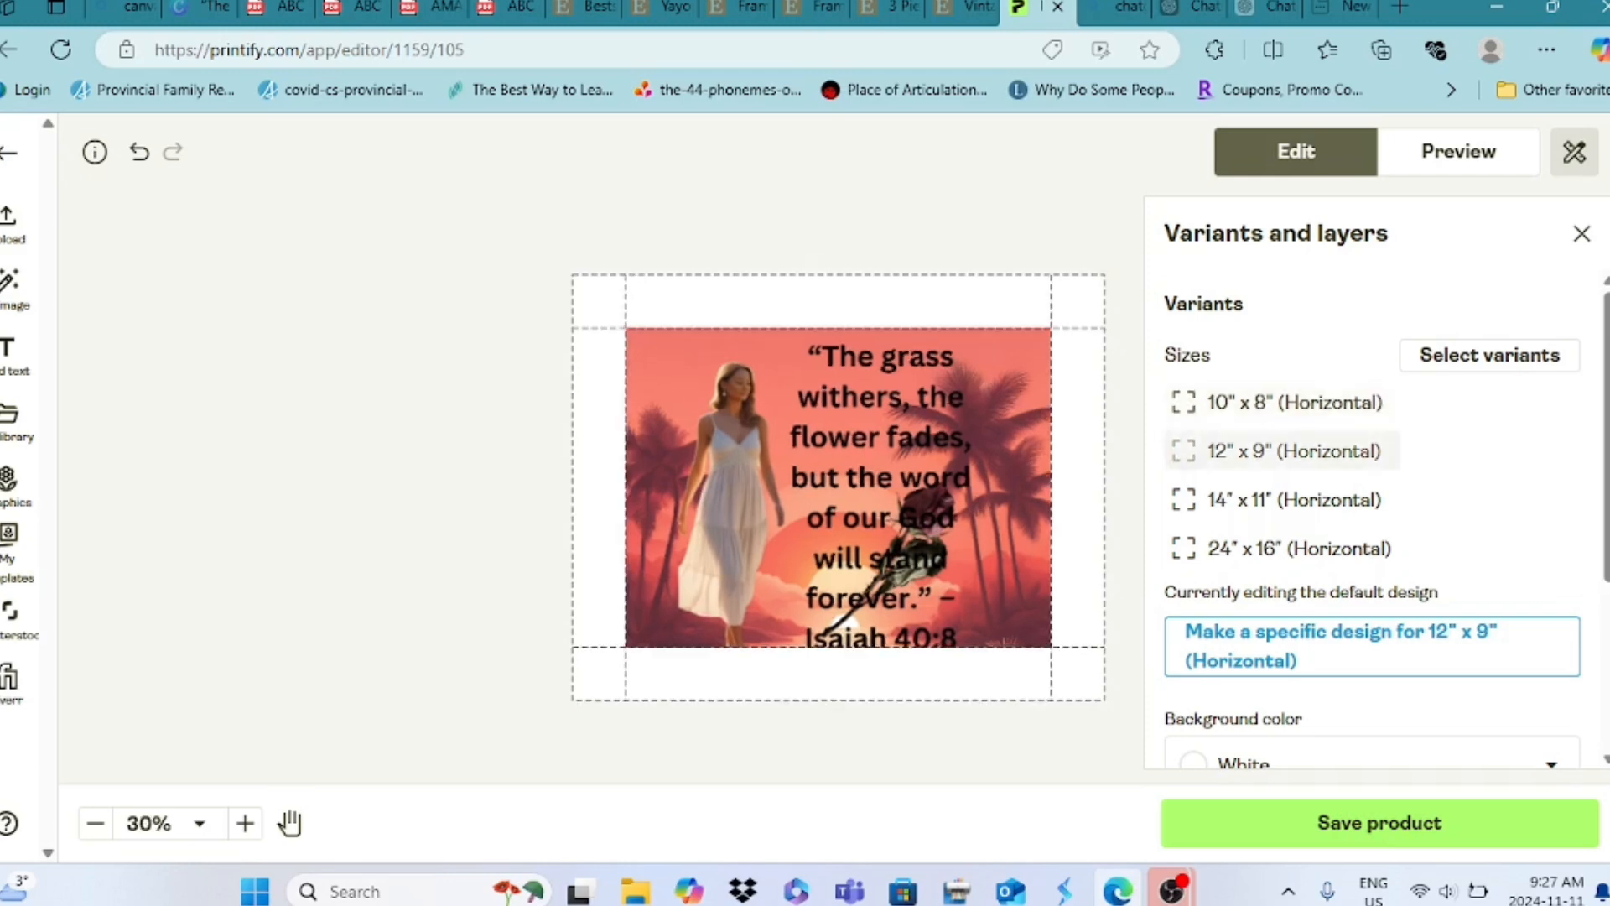
left_click(1459, 151)
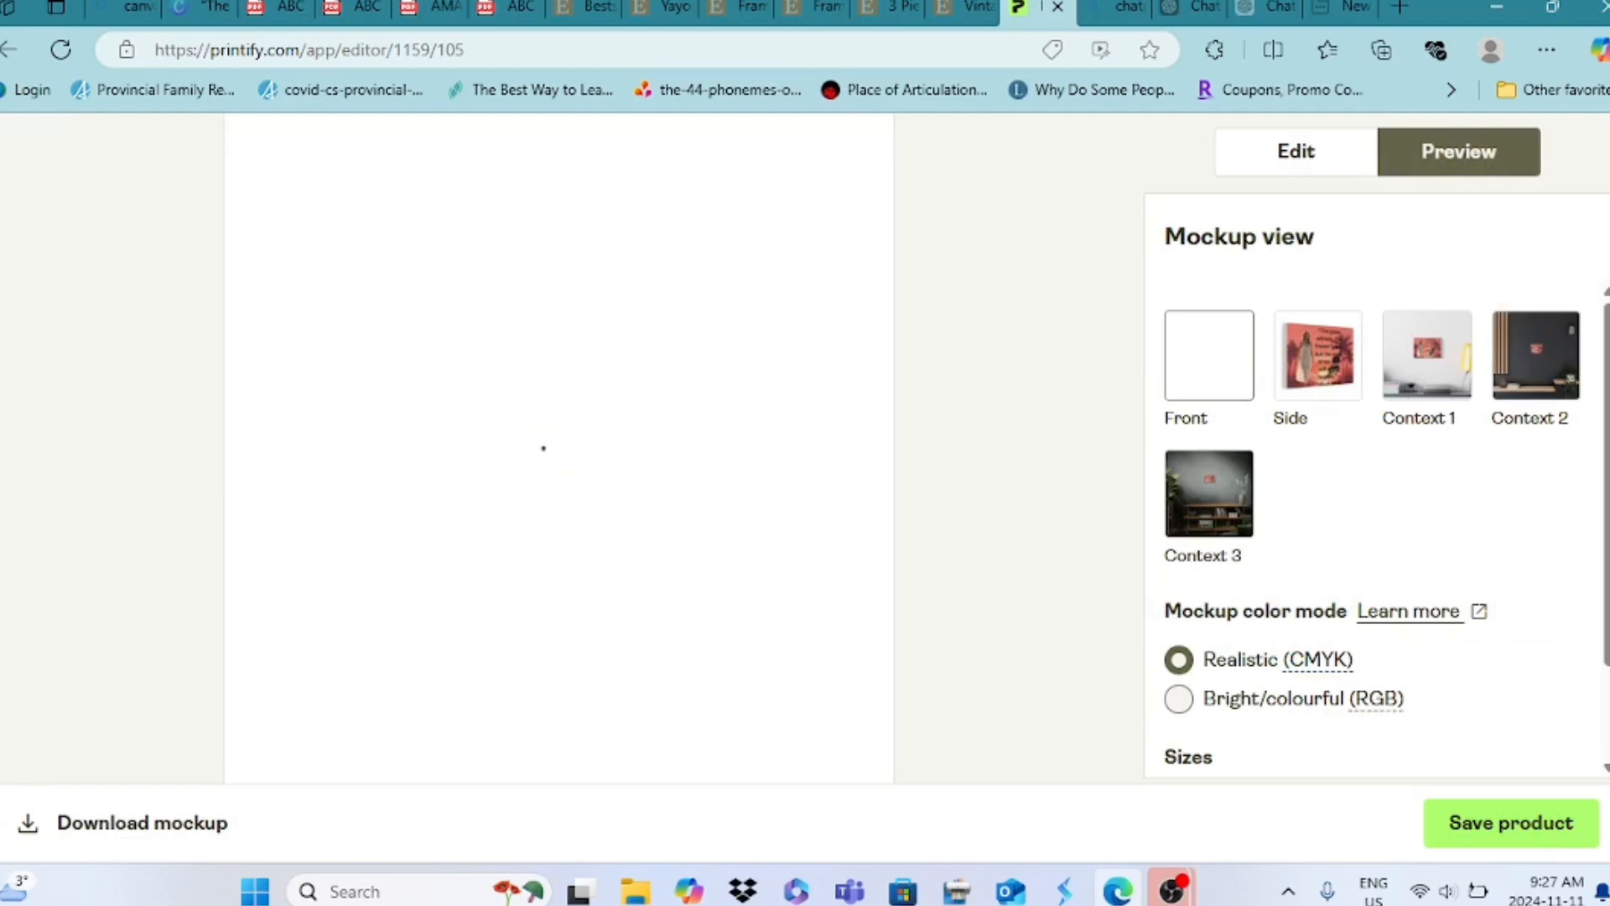
left_click(1319, 357)
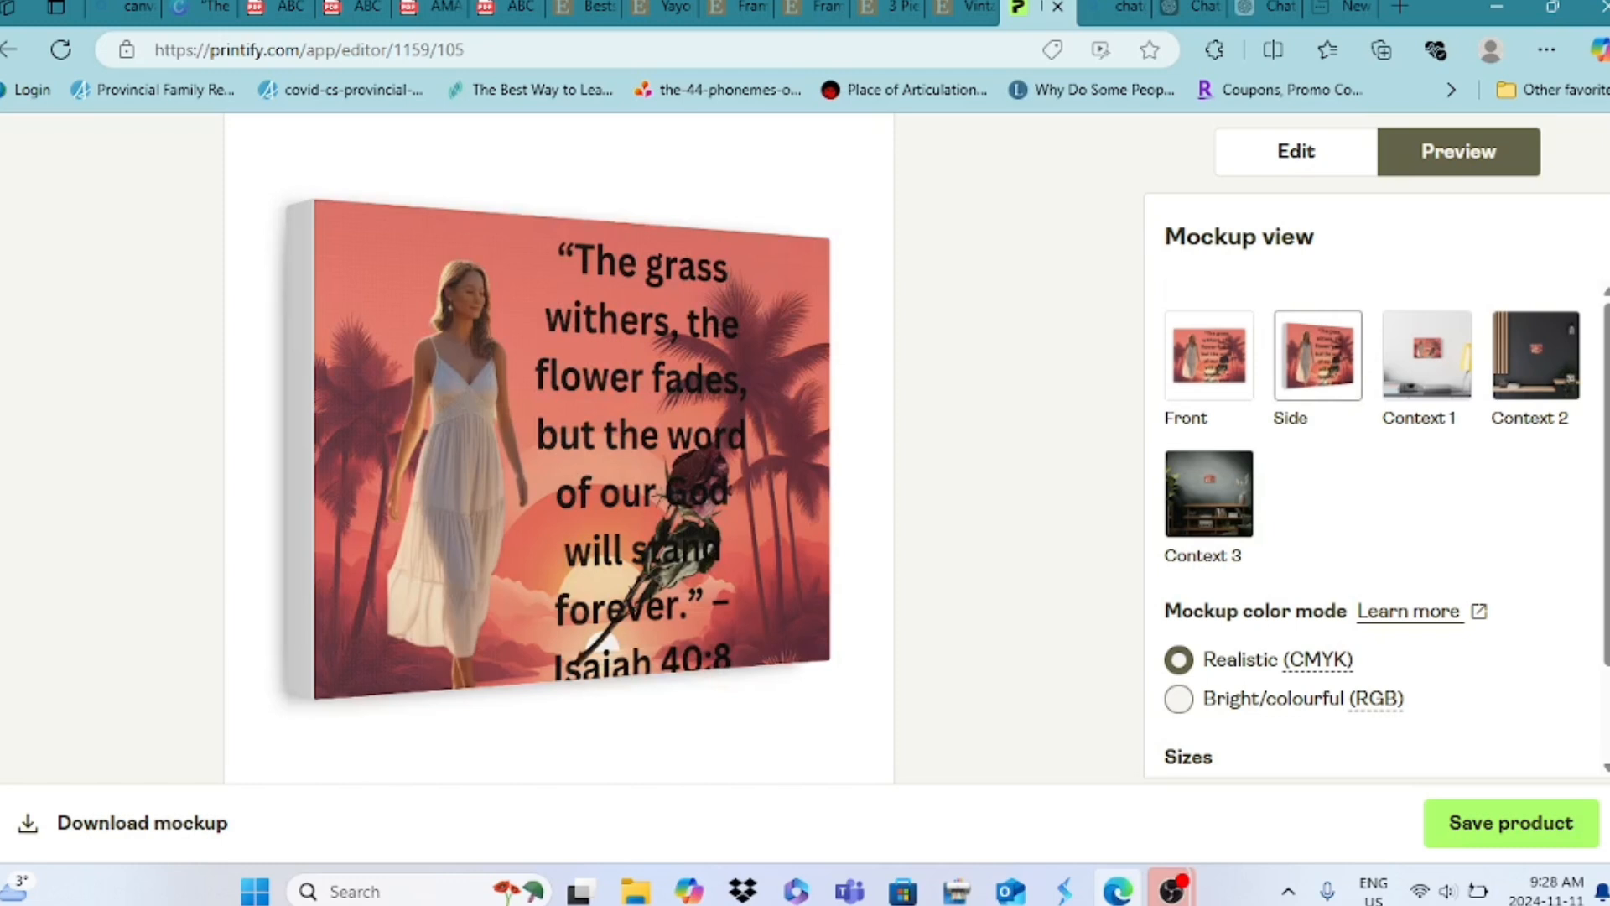
Step: Download the side mockup image and save the product to reach its mockup library
left_click(142, 823)
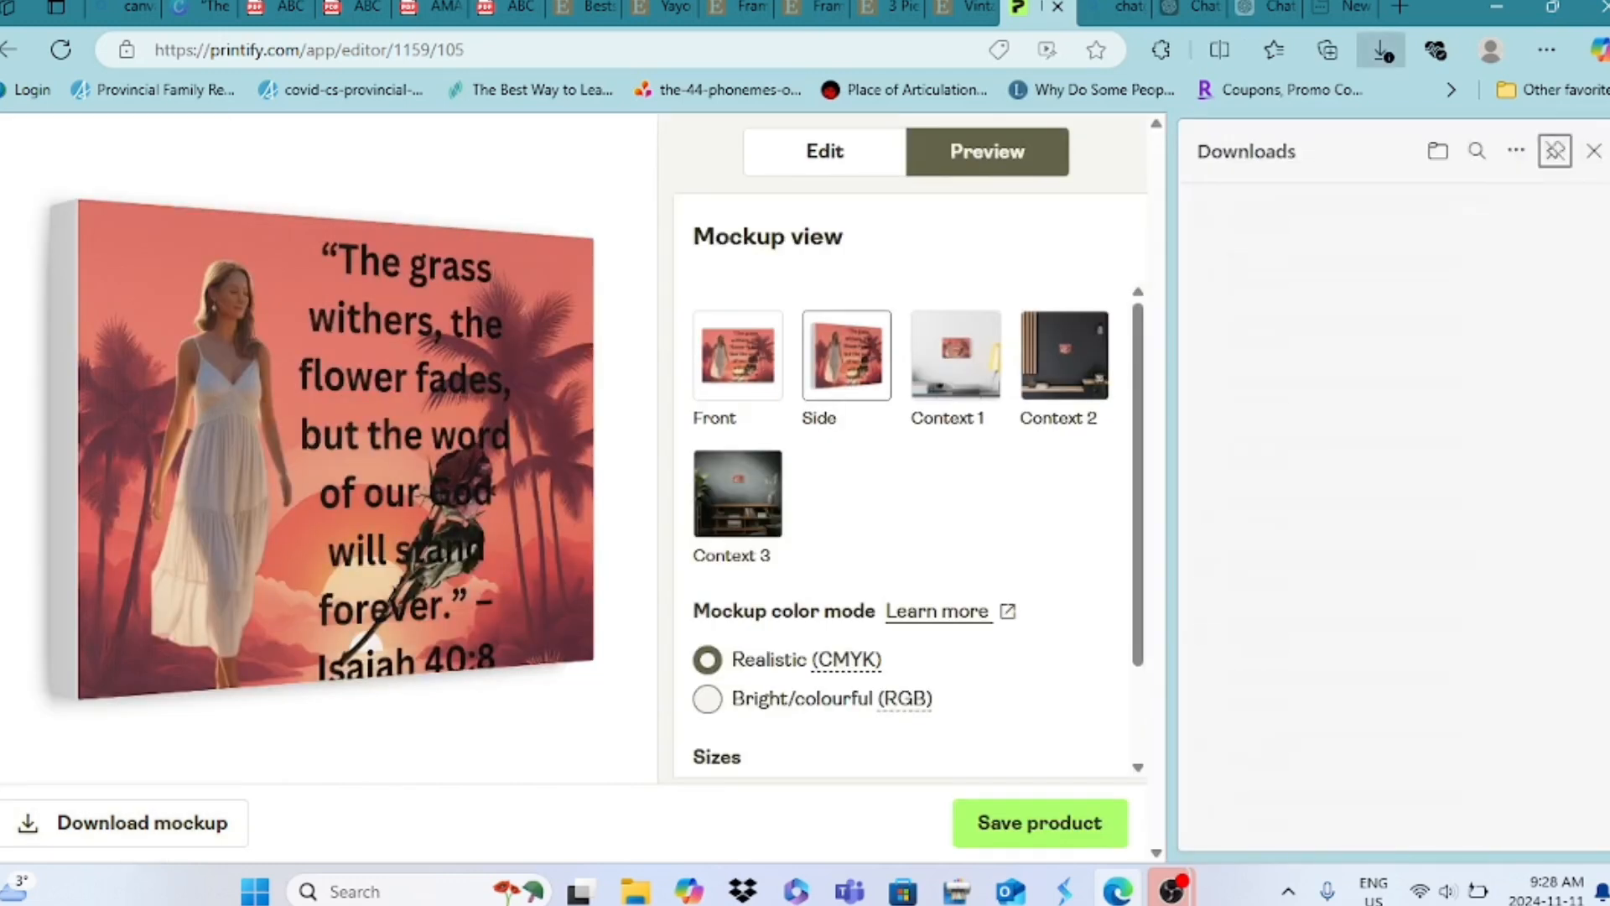
left_click(1040, 823)
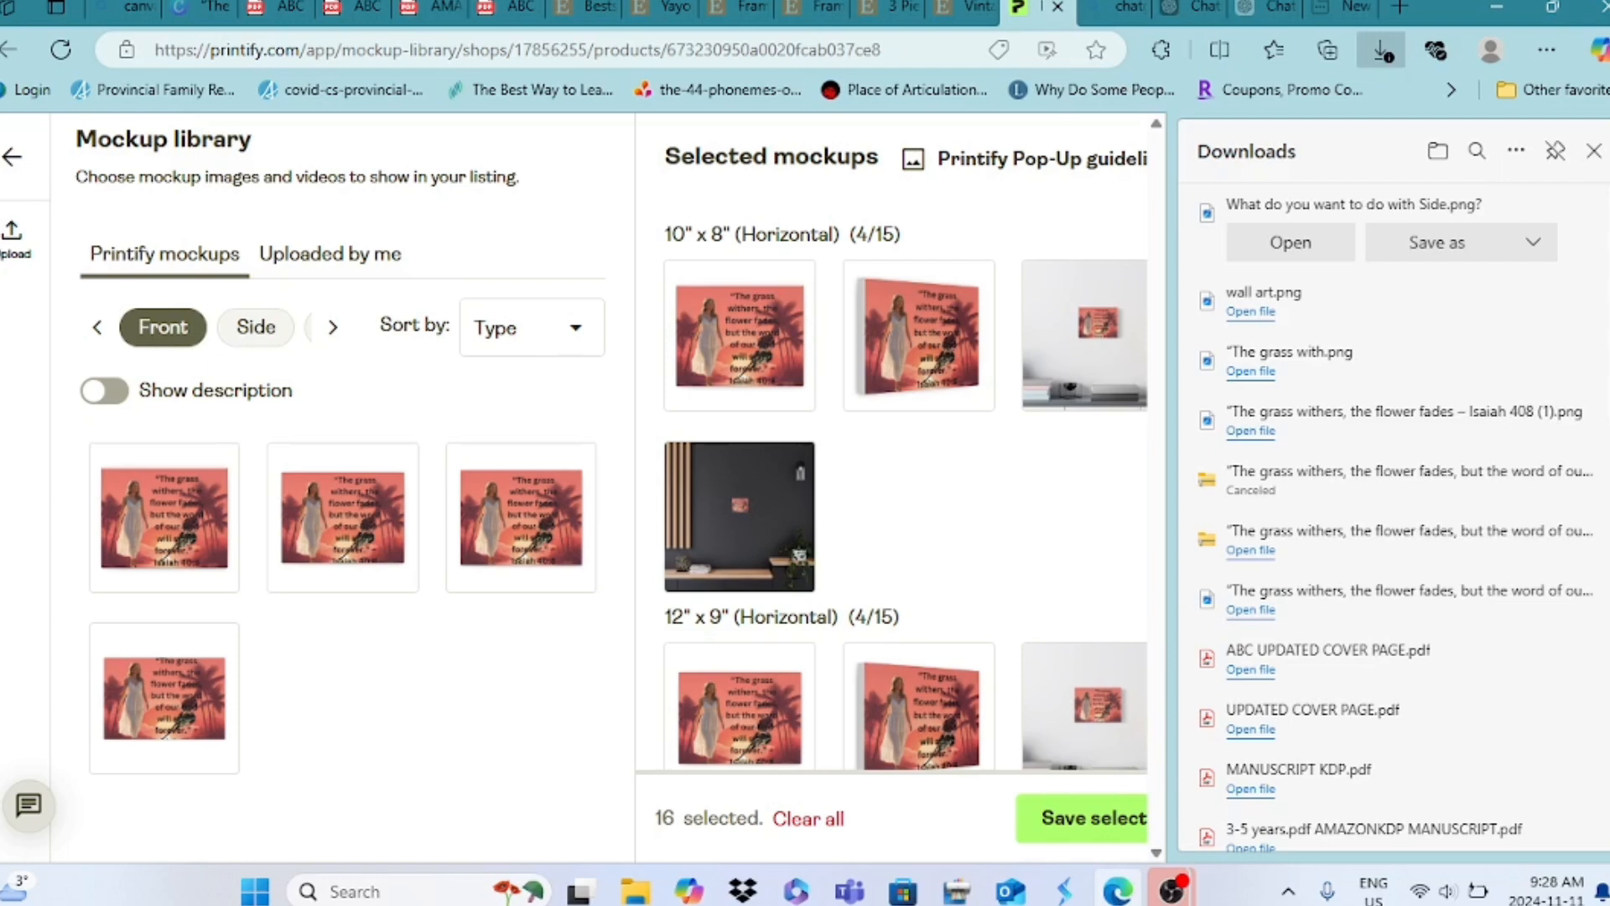
mouse_move(920, 336)
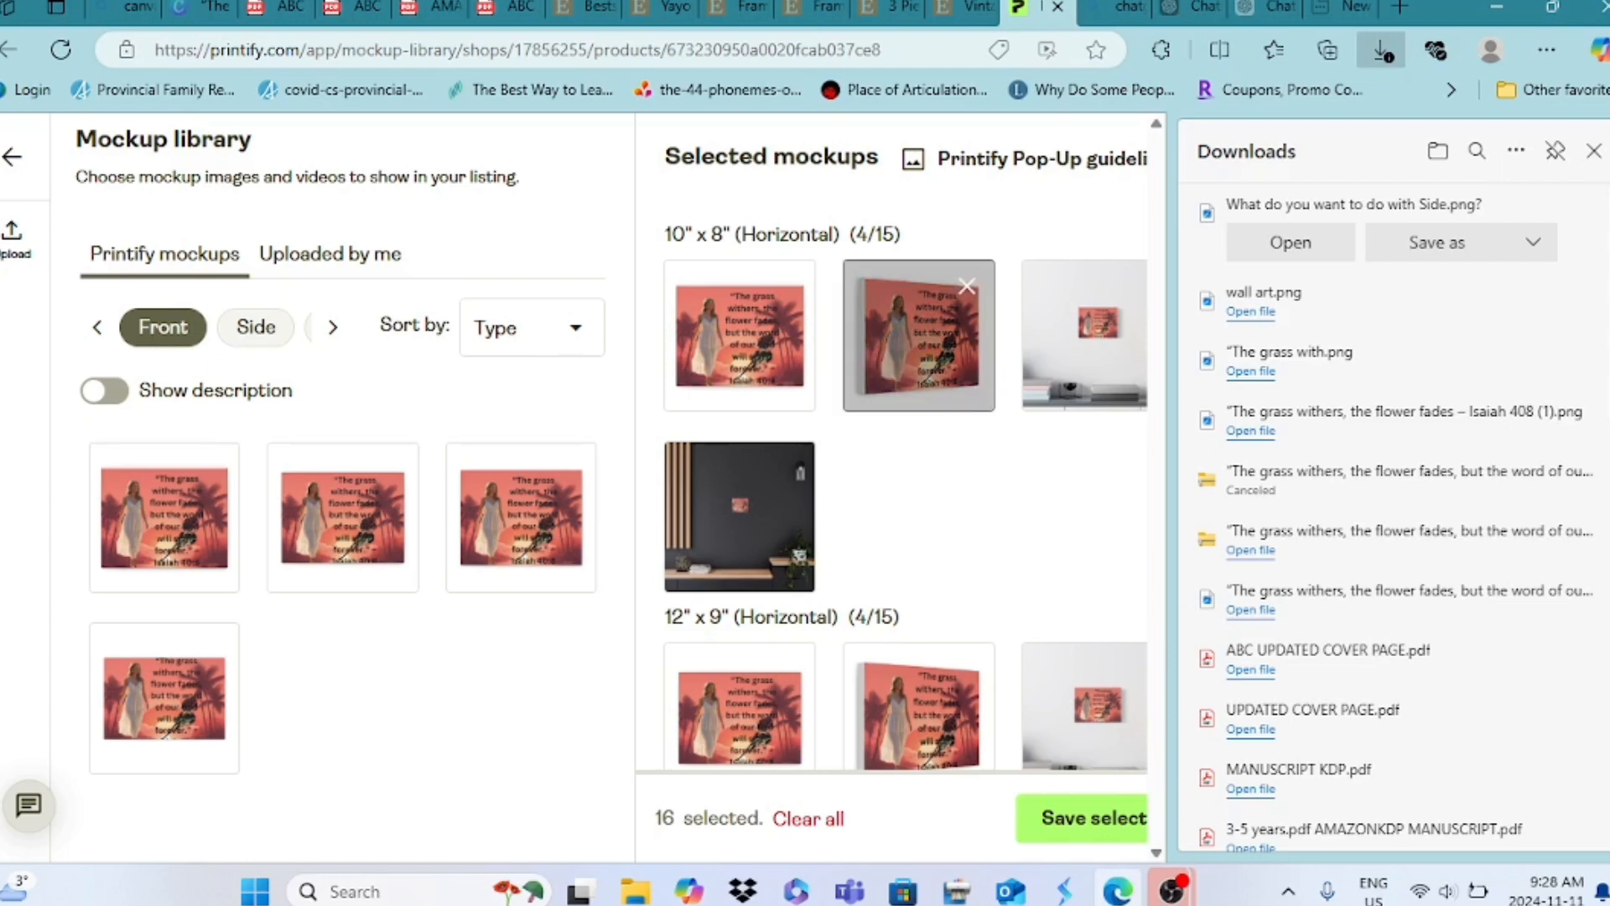
left_click(343, 528)
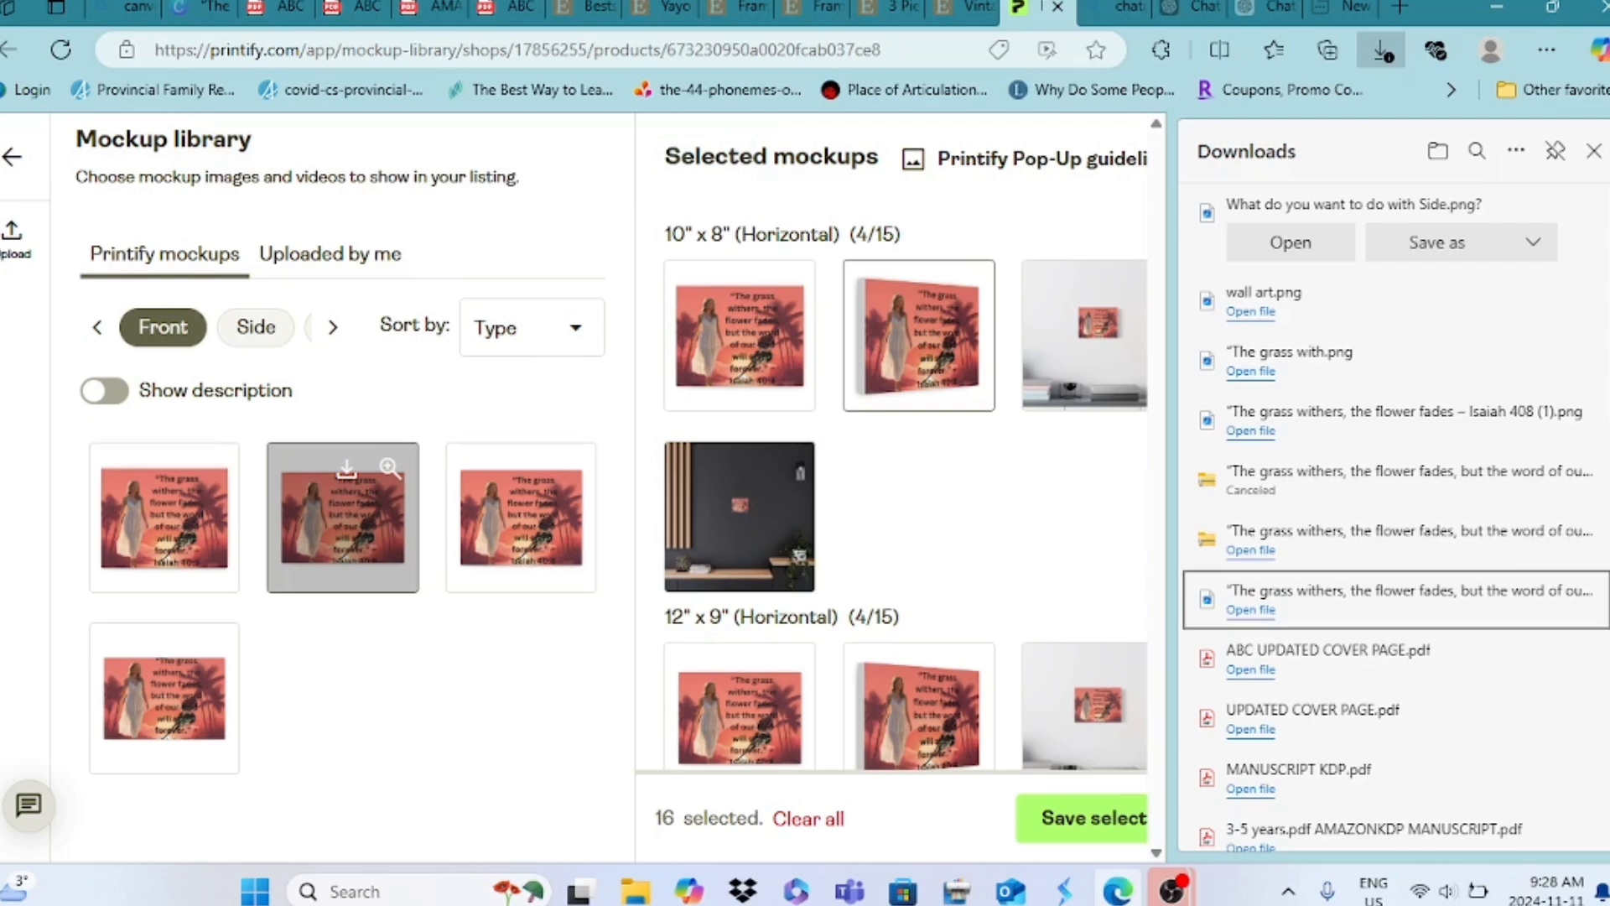
Step: Save the downloaded side mockup as a PNG named woman in the Downloads folder
left_click(1437, 243)
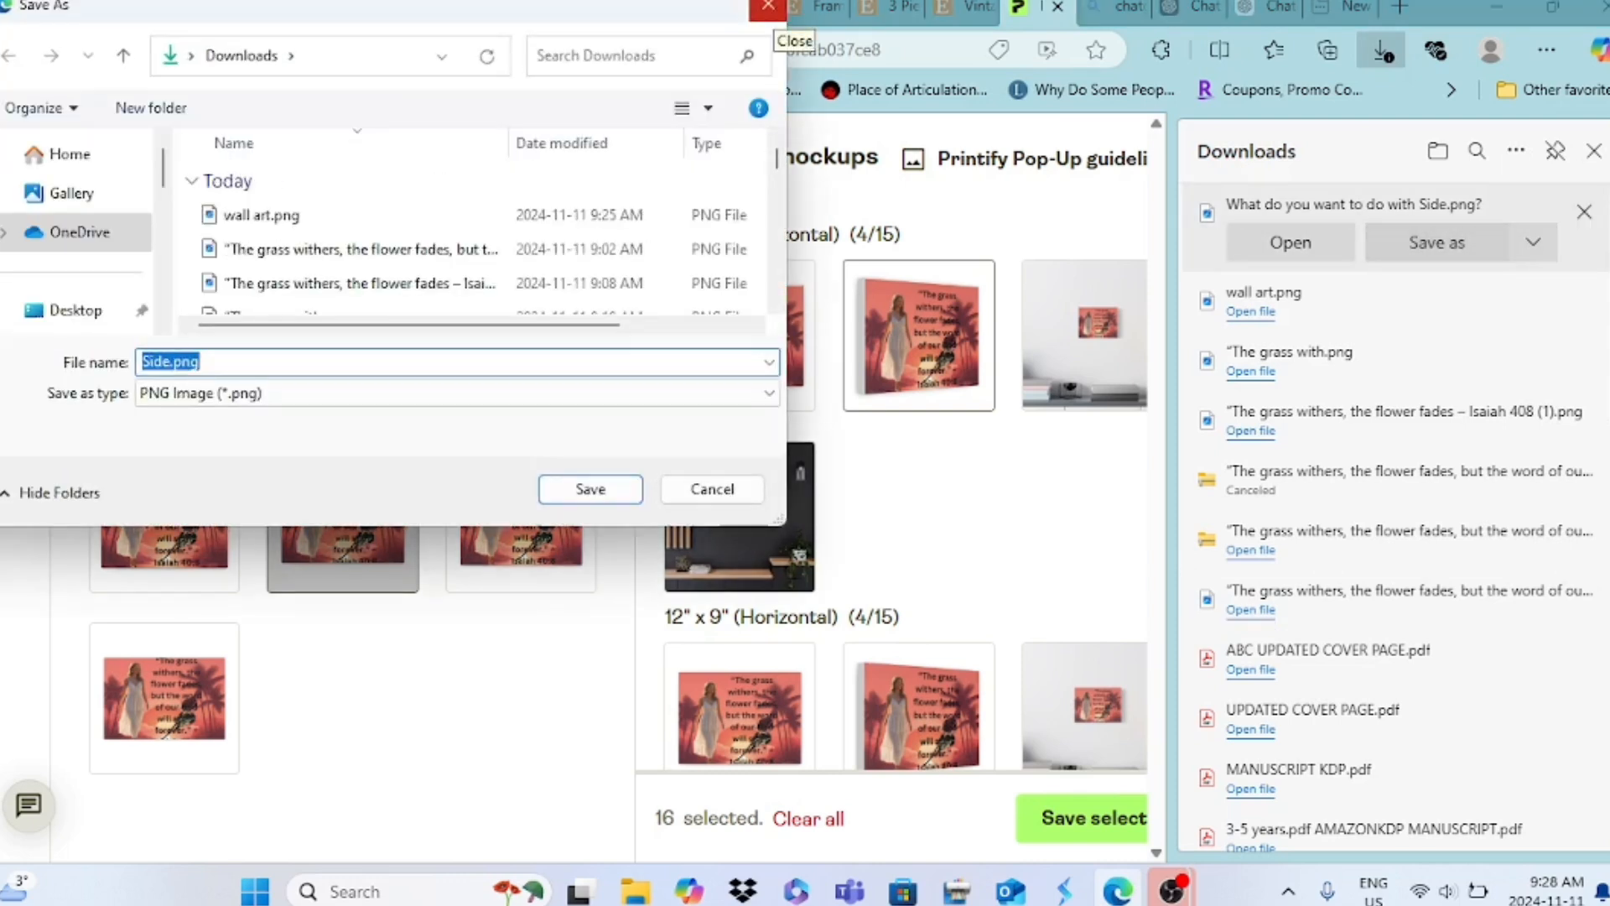
key("BackSpace")
type("woman")
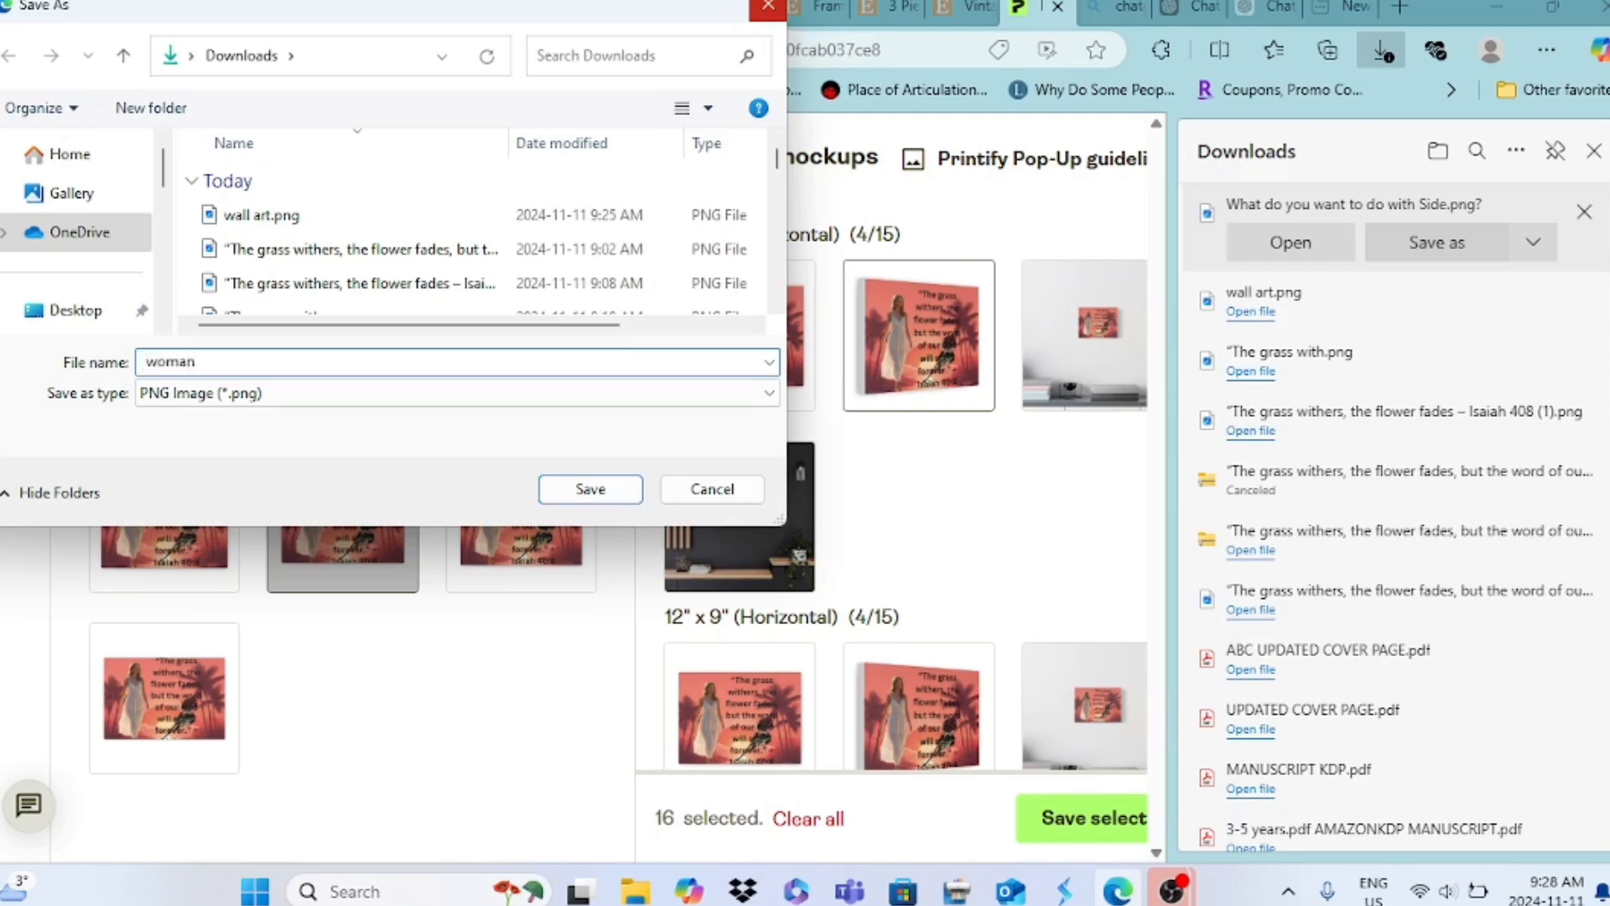
key("Return")
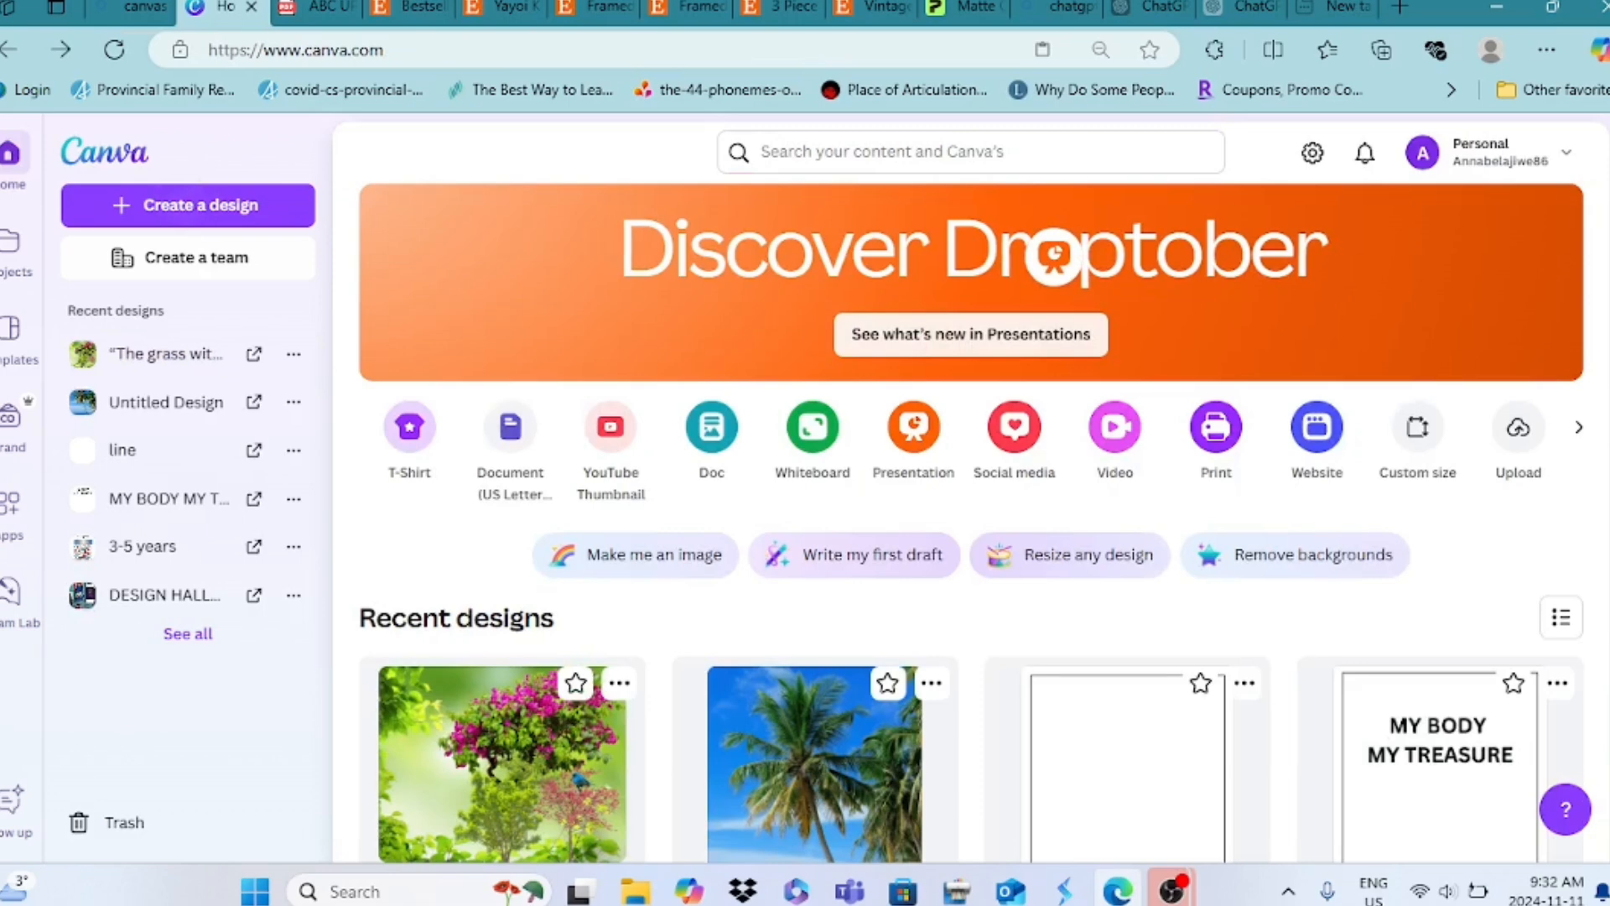
Step: Switch to Canva and set up a custom-size design 8 in wide and 10 in high
left_click(1418, 428)
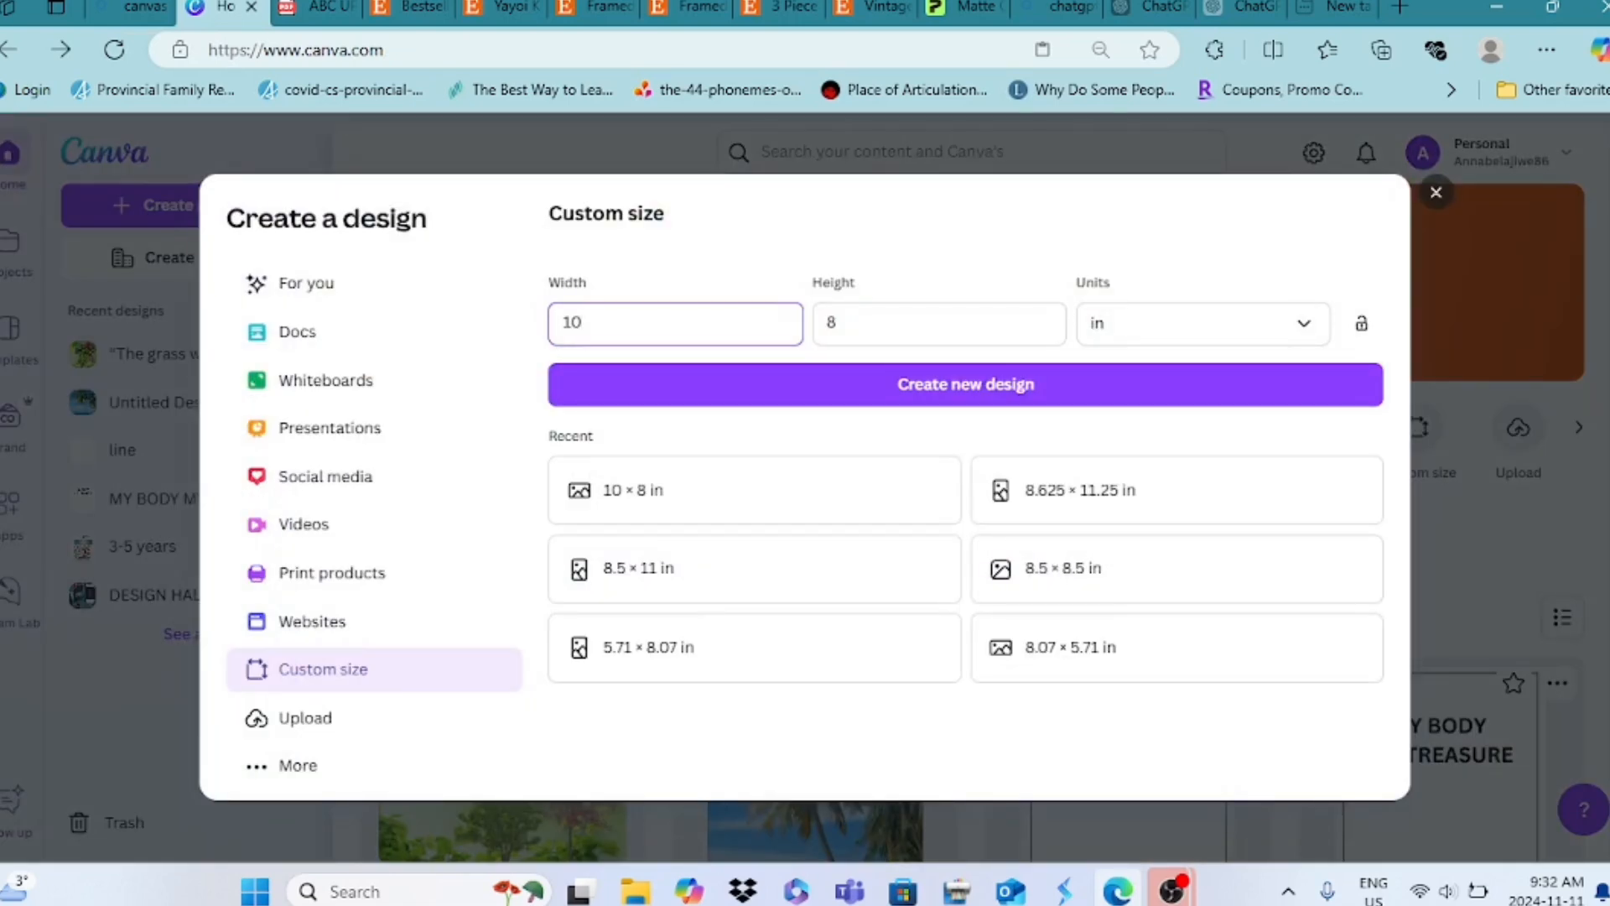
left_click(646, 320)
key("BackSpace")
key("BackSpace")
type("8")
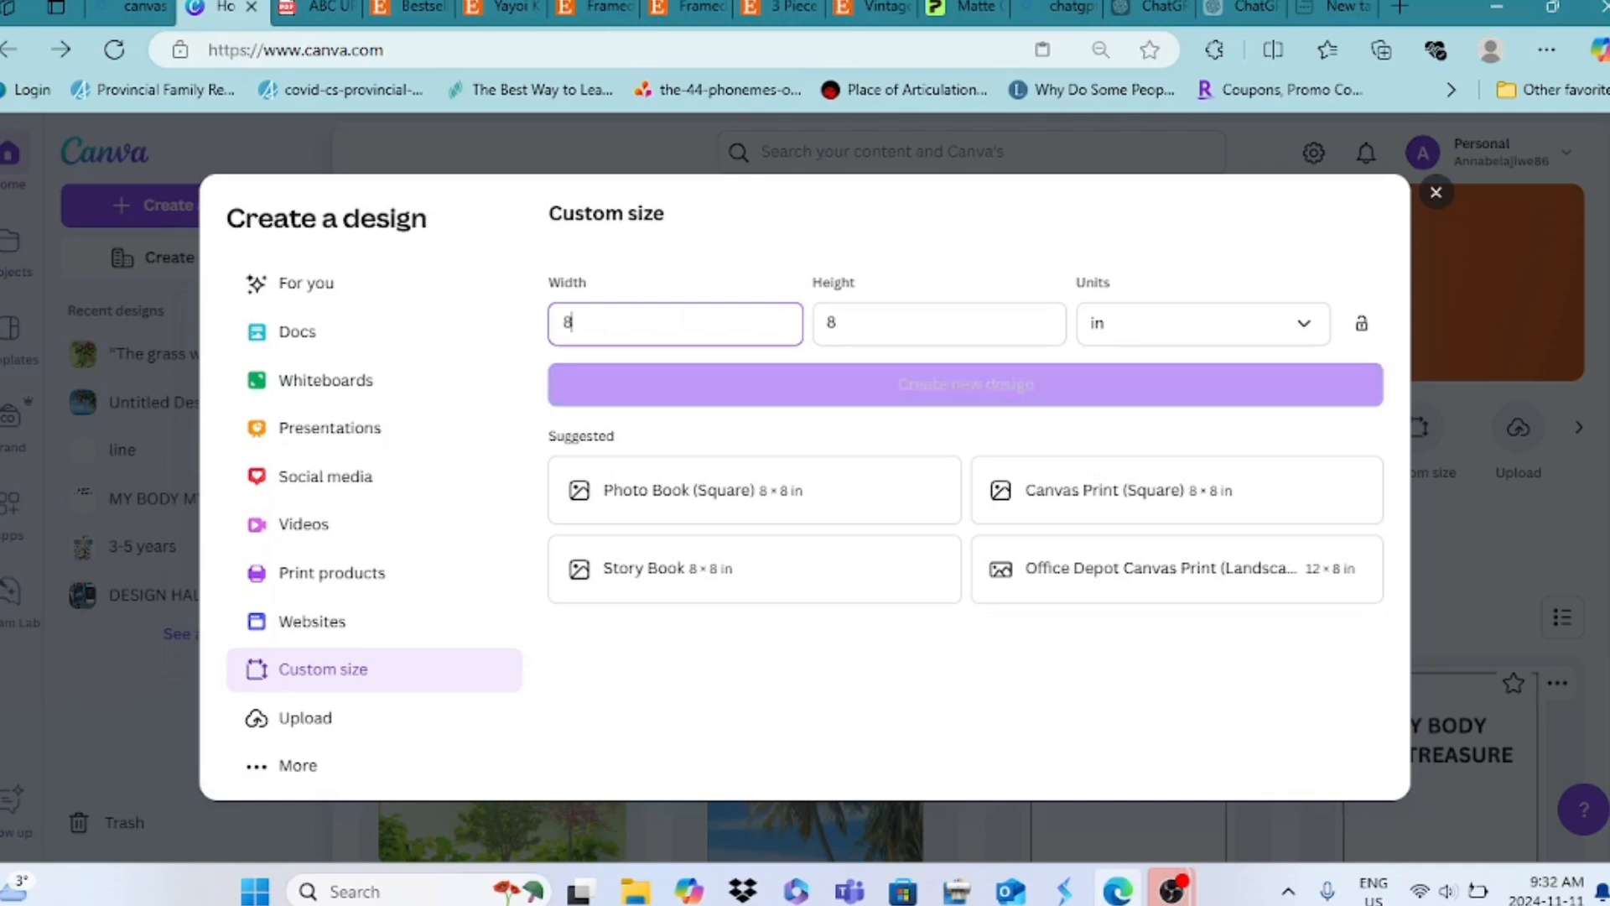
left_click(857, 317)
key("BackSpace")
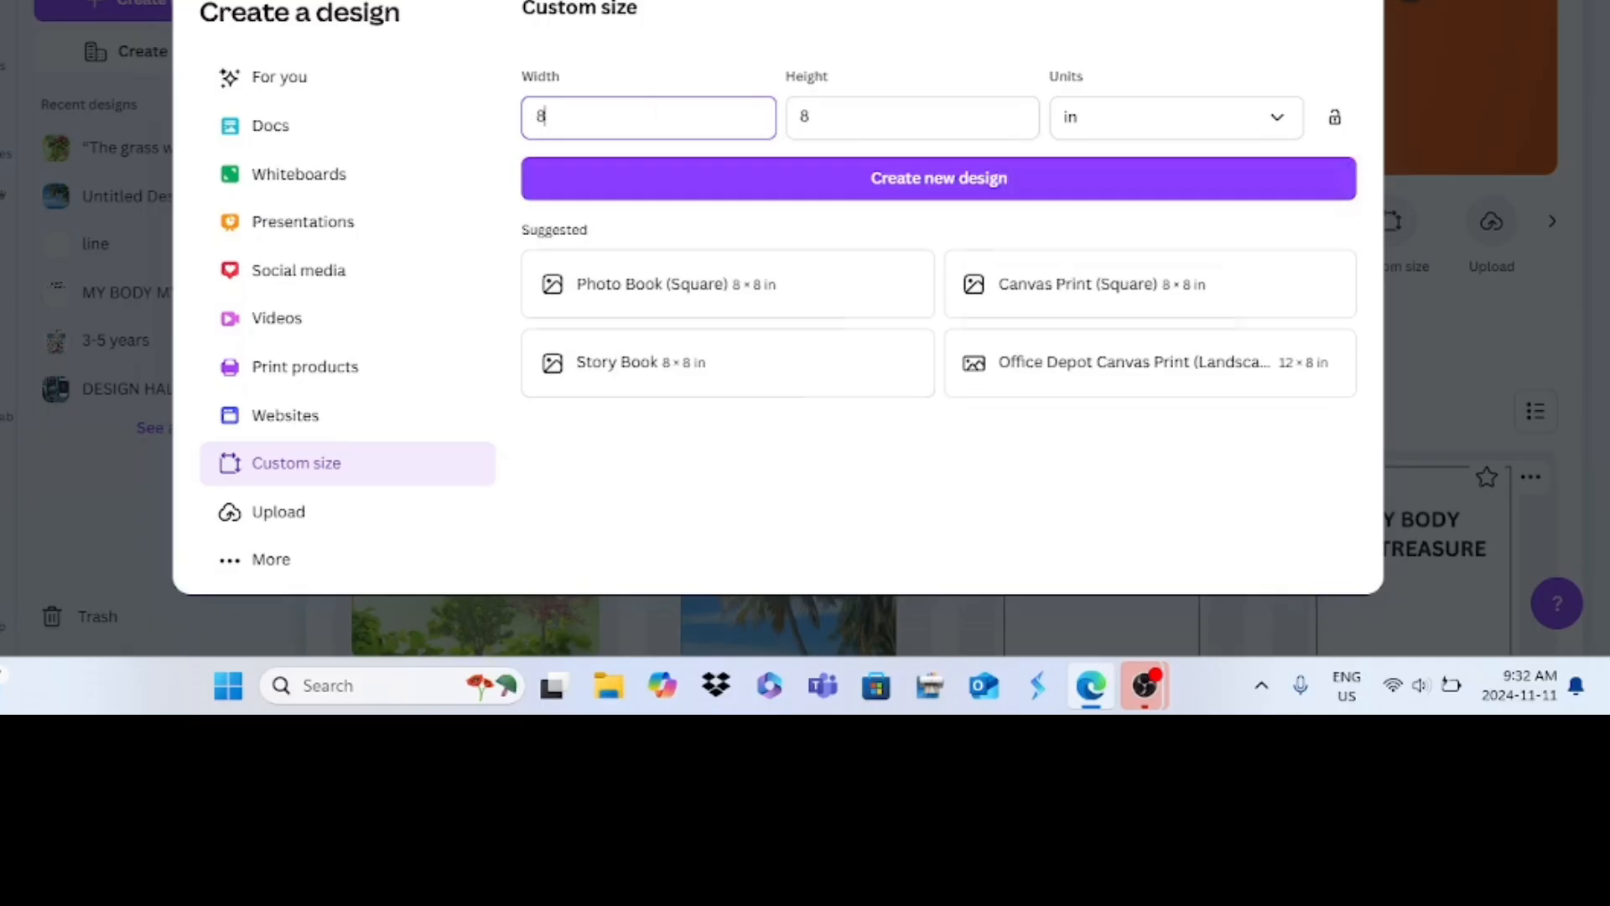
left_click(839, 309)
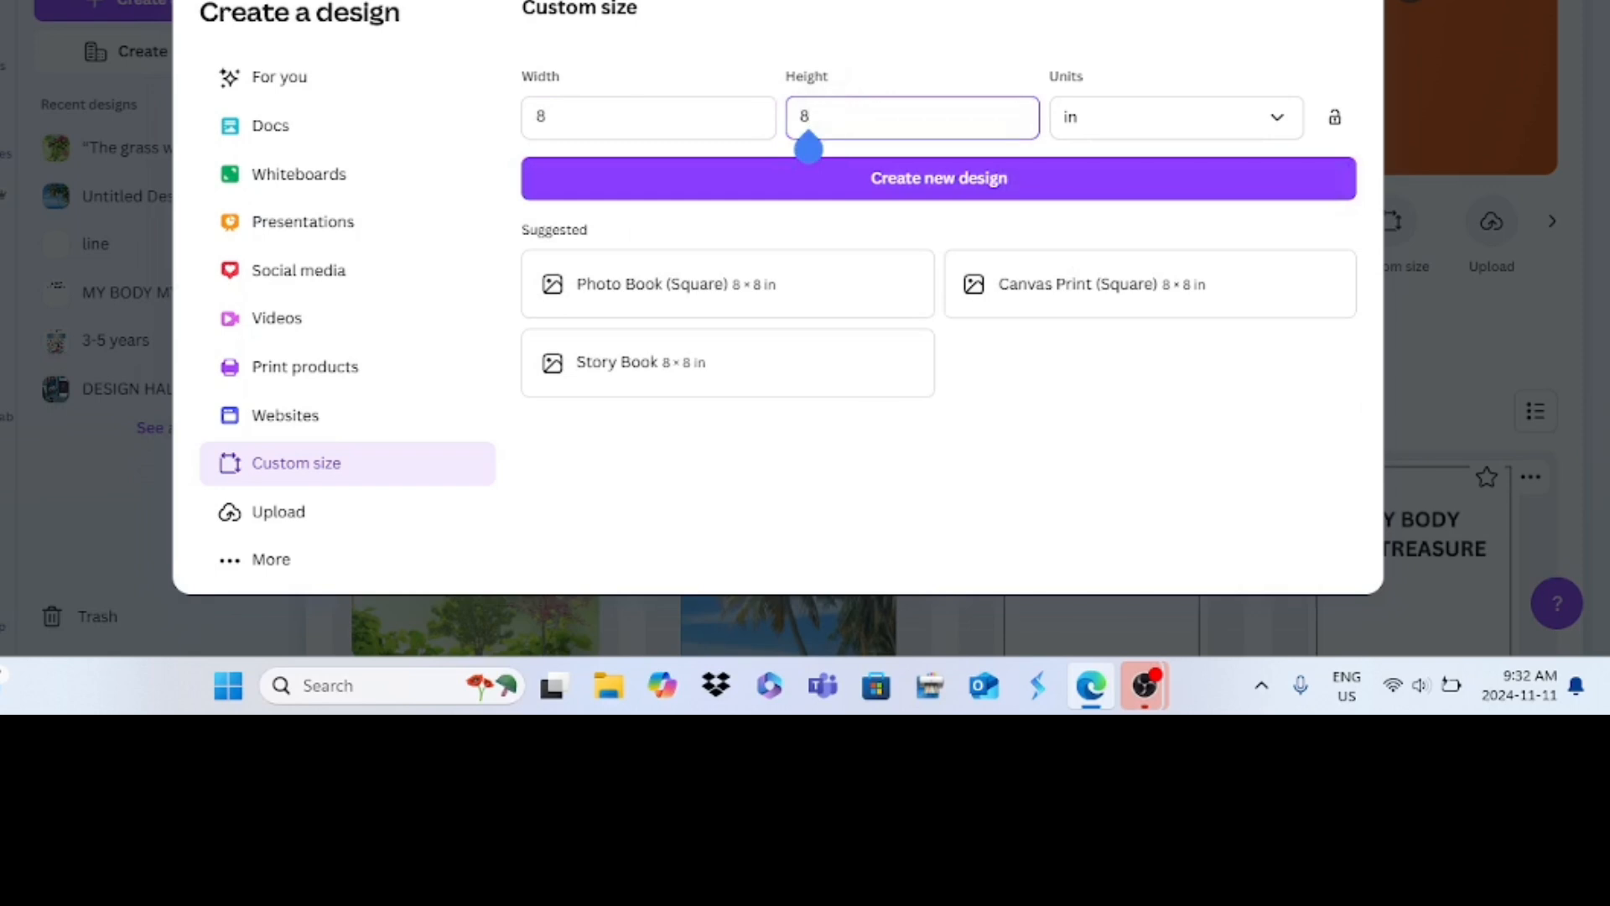
key("BackSpace")
type("10")
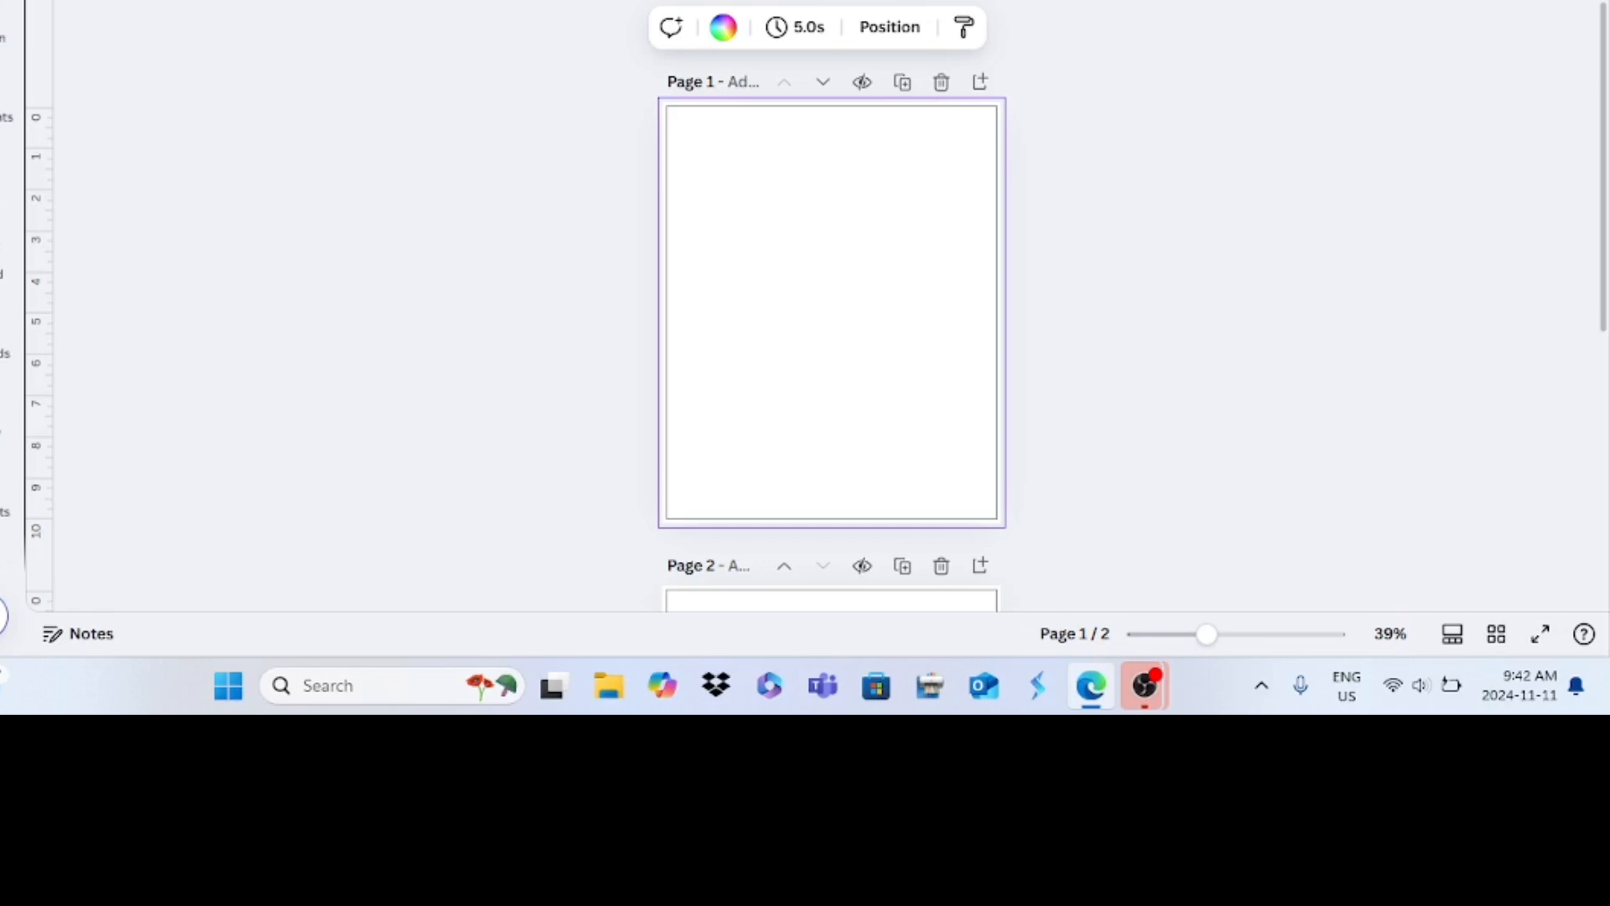
Step: Add the uploaded photo of the woman with raised arms among sunflowers to page 1
left_click(3, 336)
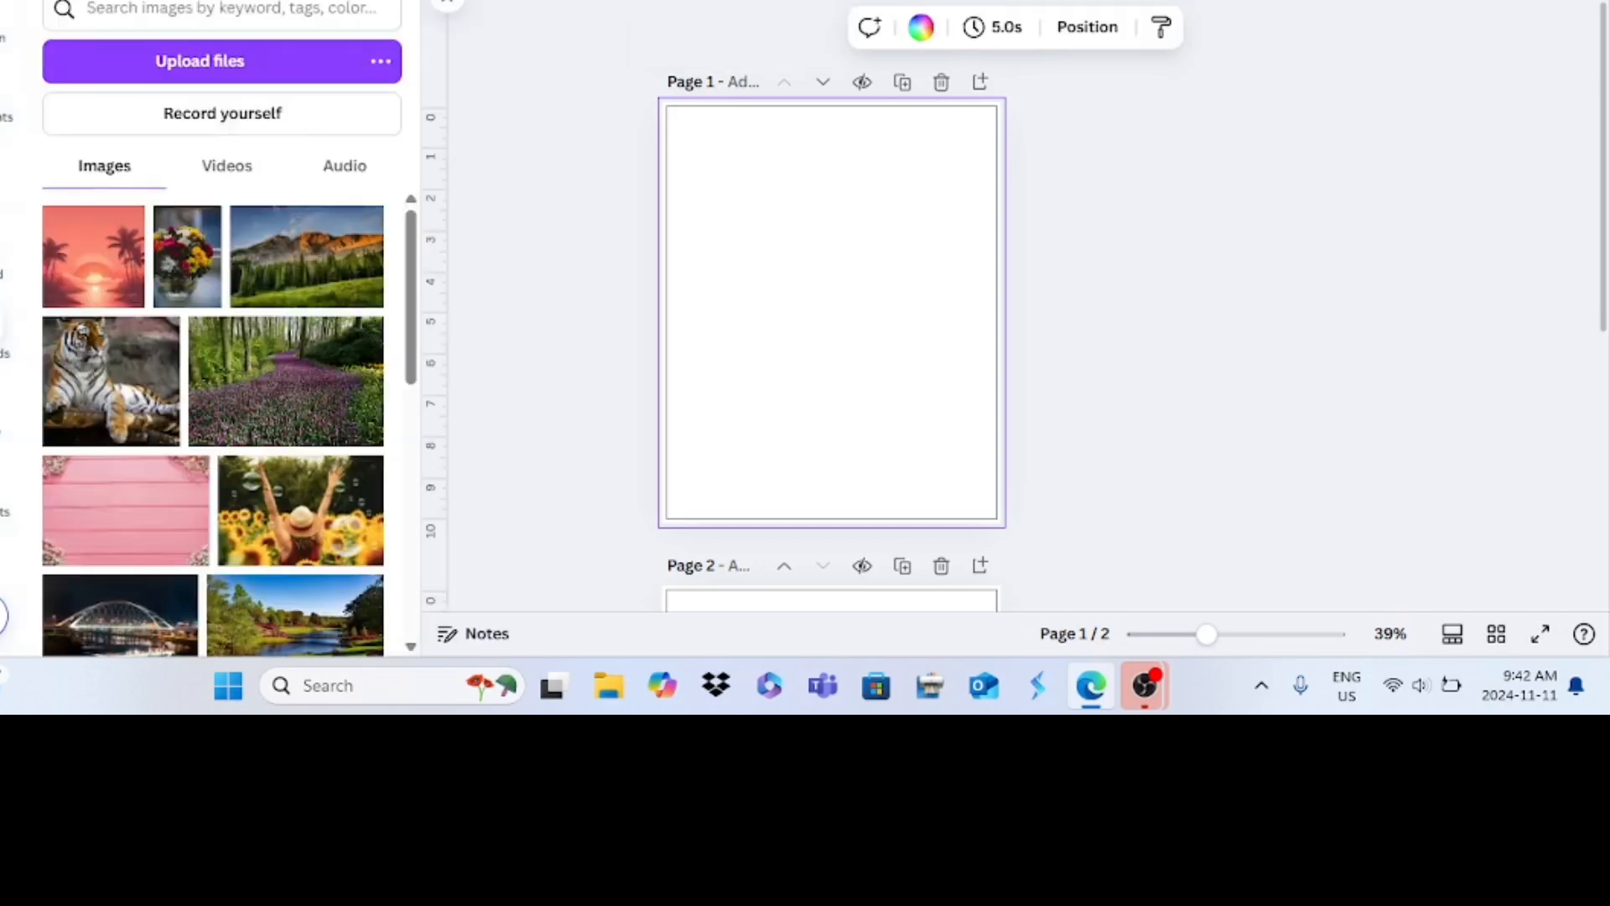
scroll(212, 422, "down", 3)
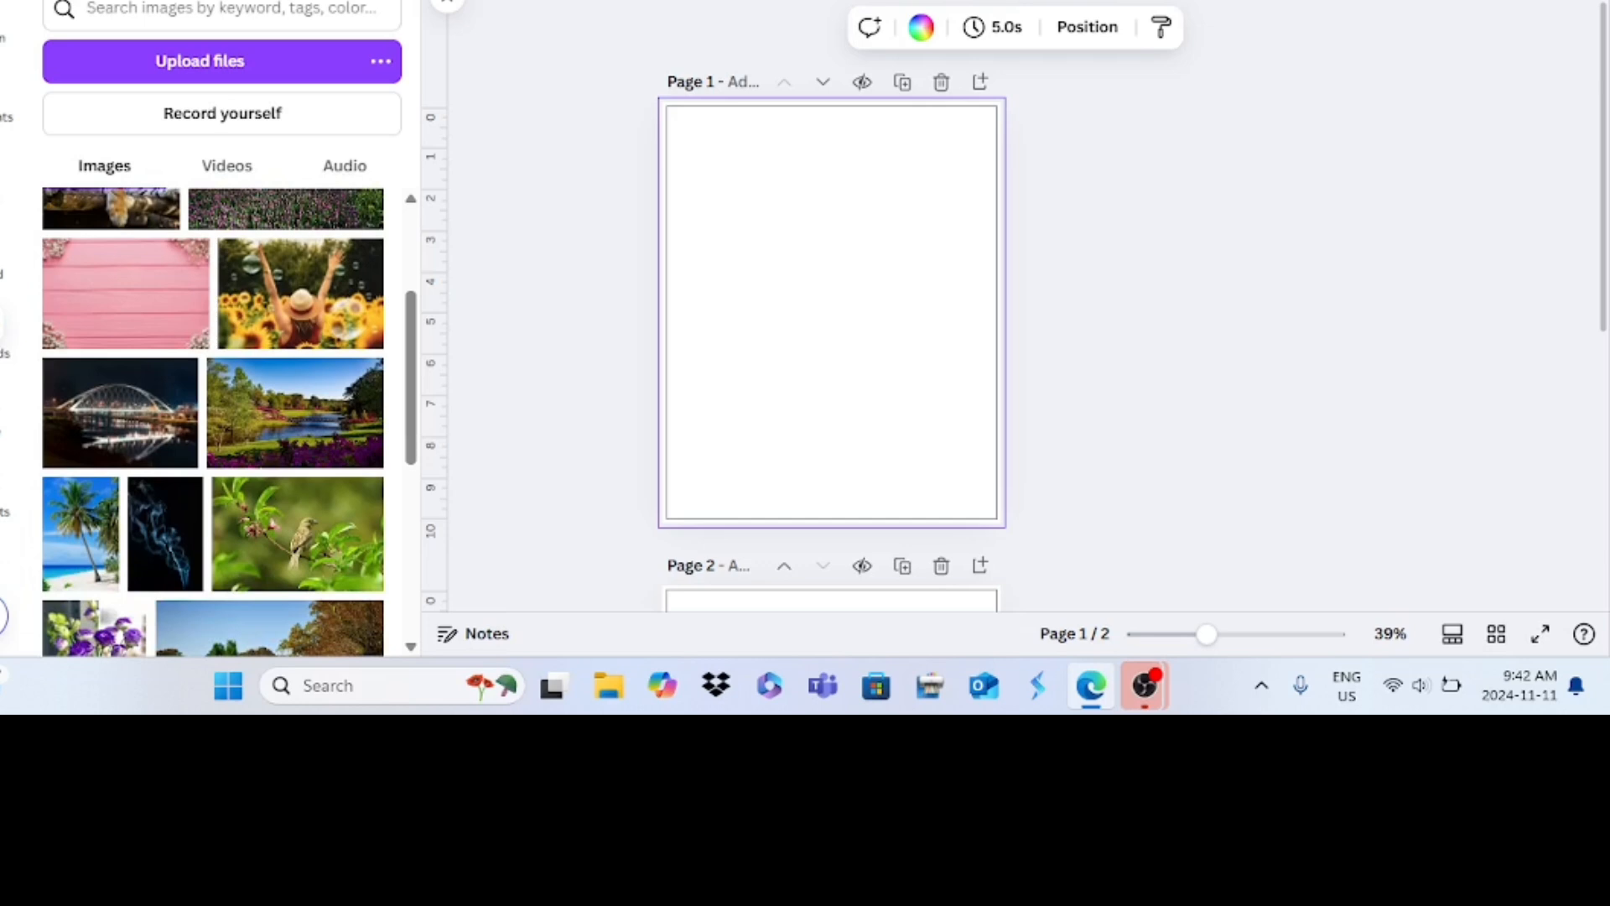
left_click(301, 294)
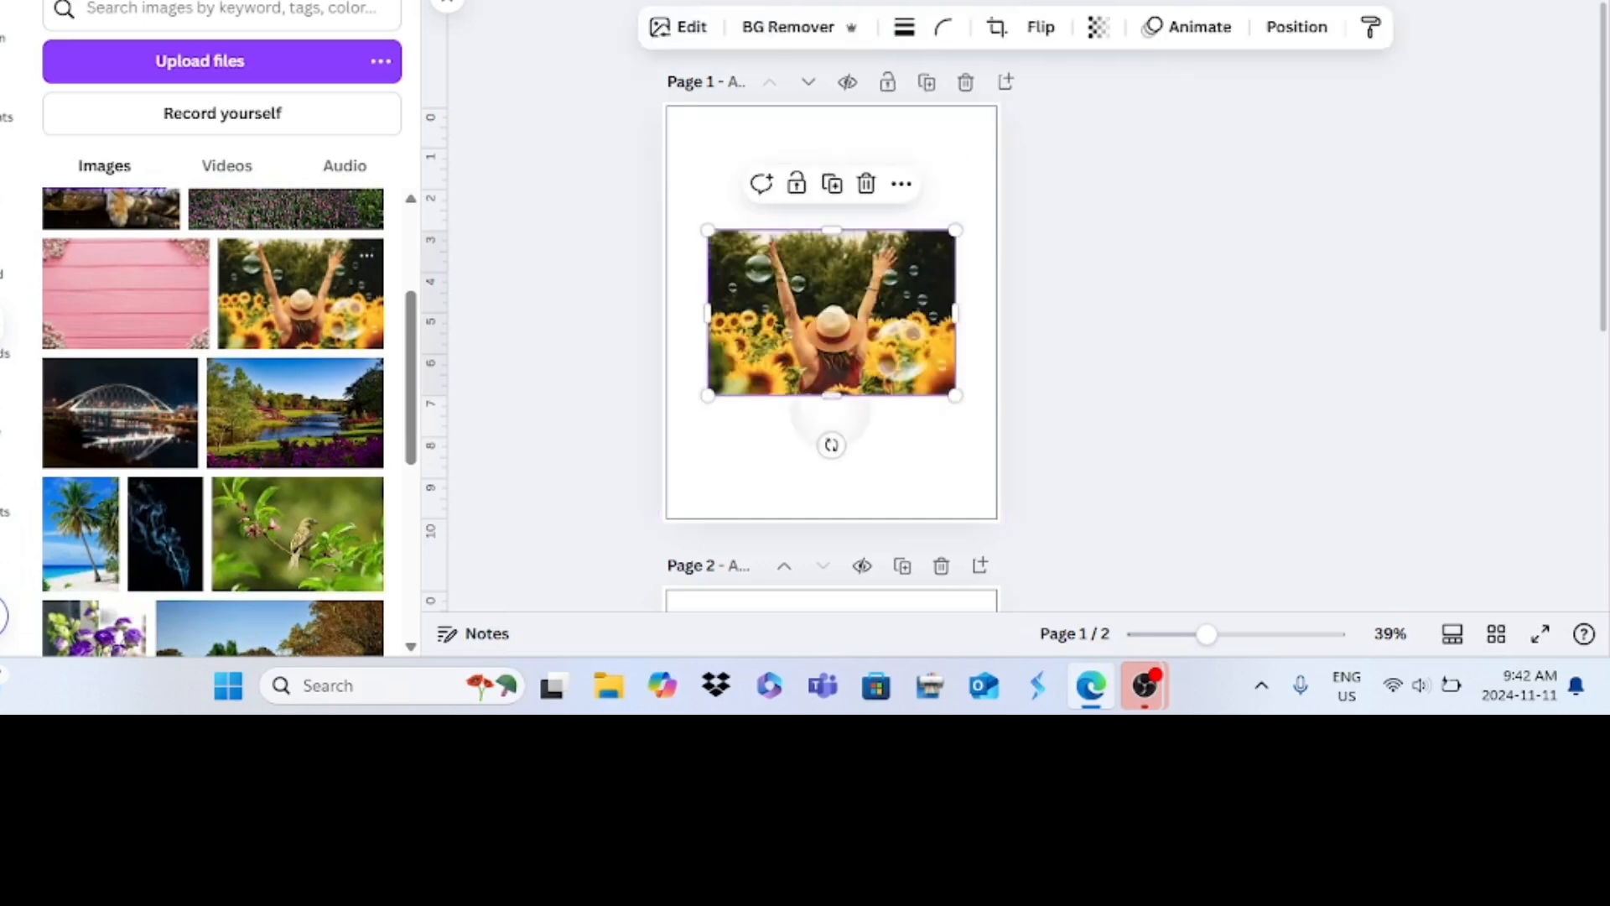
Step: Enlarge the sunflower photo on all sides until it covers the whole of page 1, and deselect it
left_click_drag(831, 395, 831, 486)
left_click_drag(708, 231, 654, 175)
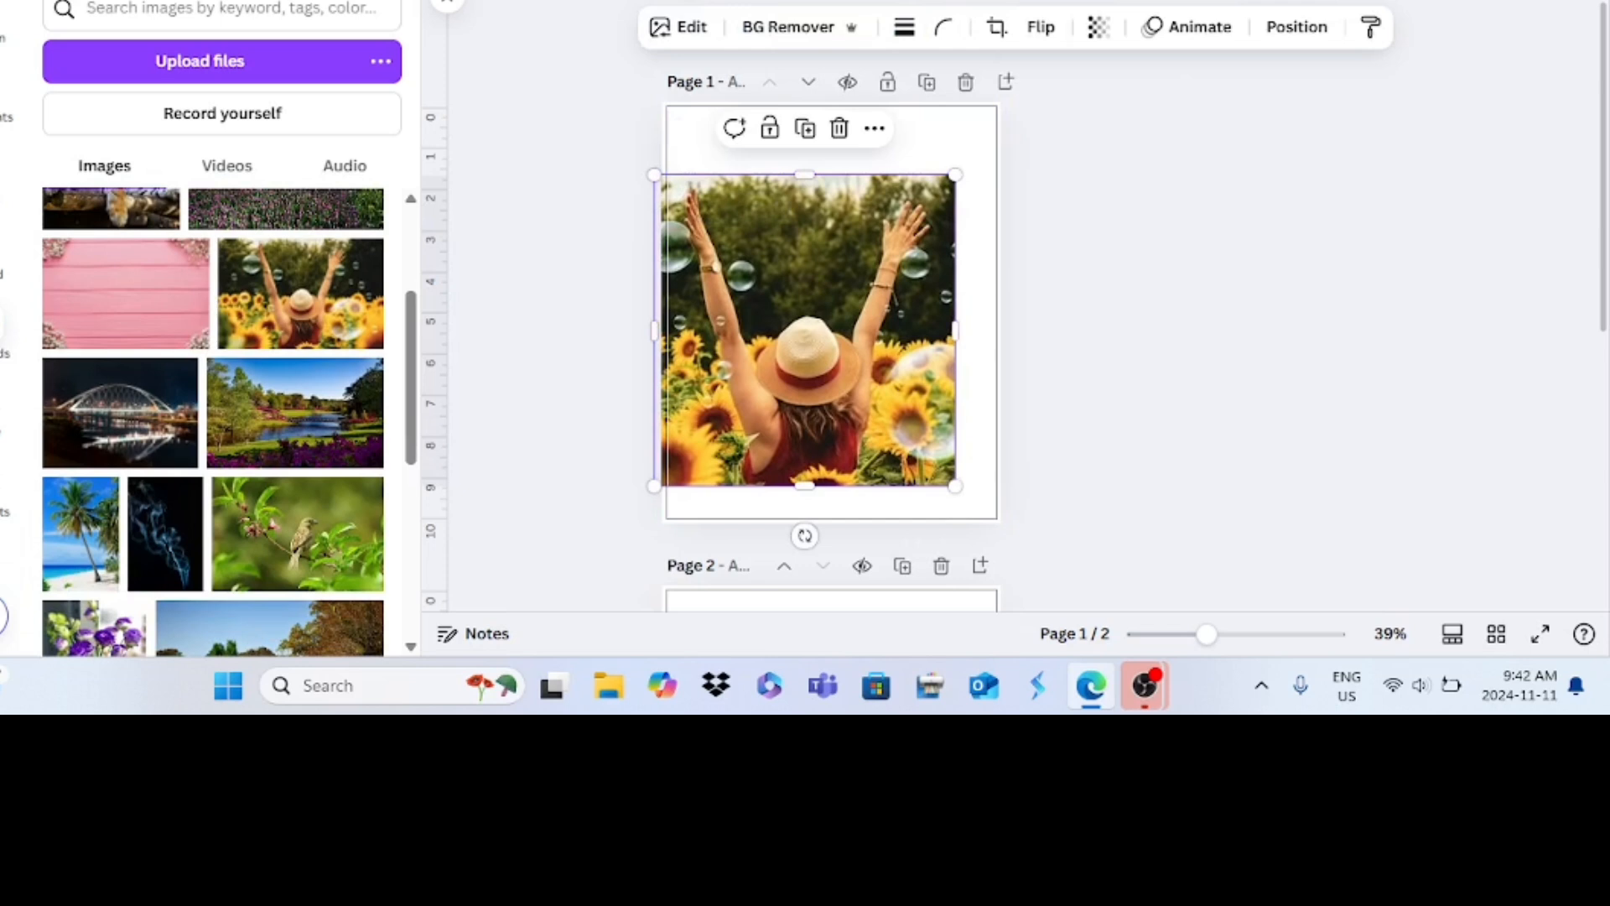
left_click_drag(956, 175, 1004, 124)
left_click_drag(829, 124, 829, 98)
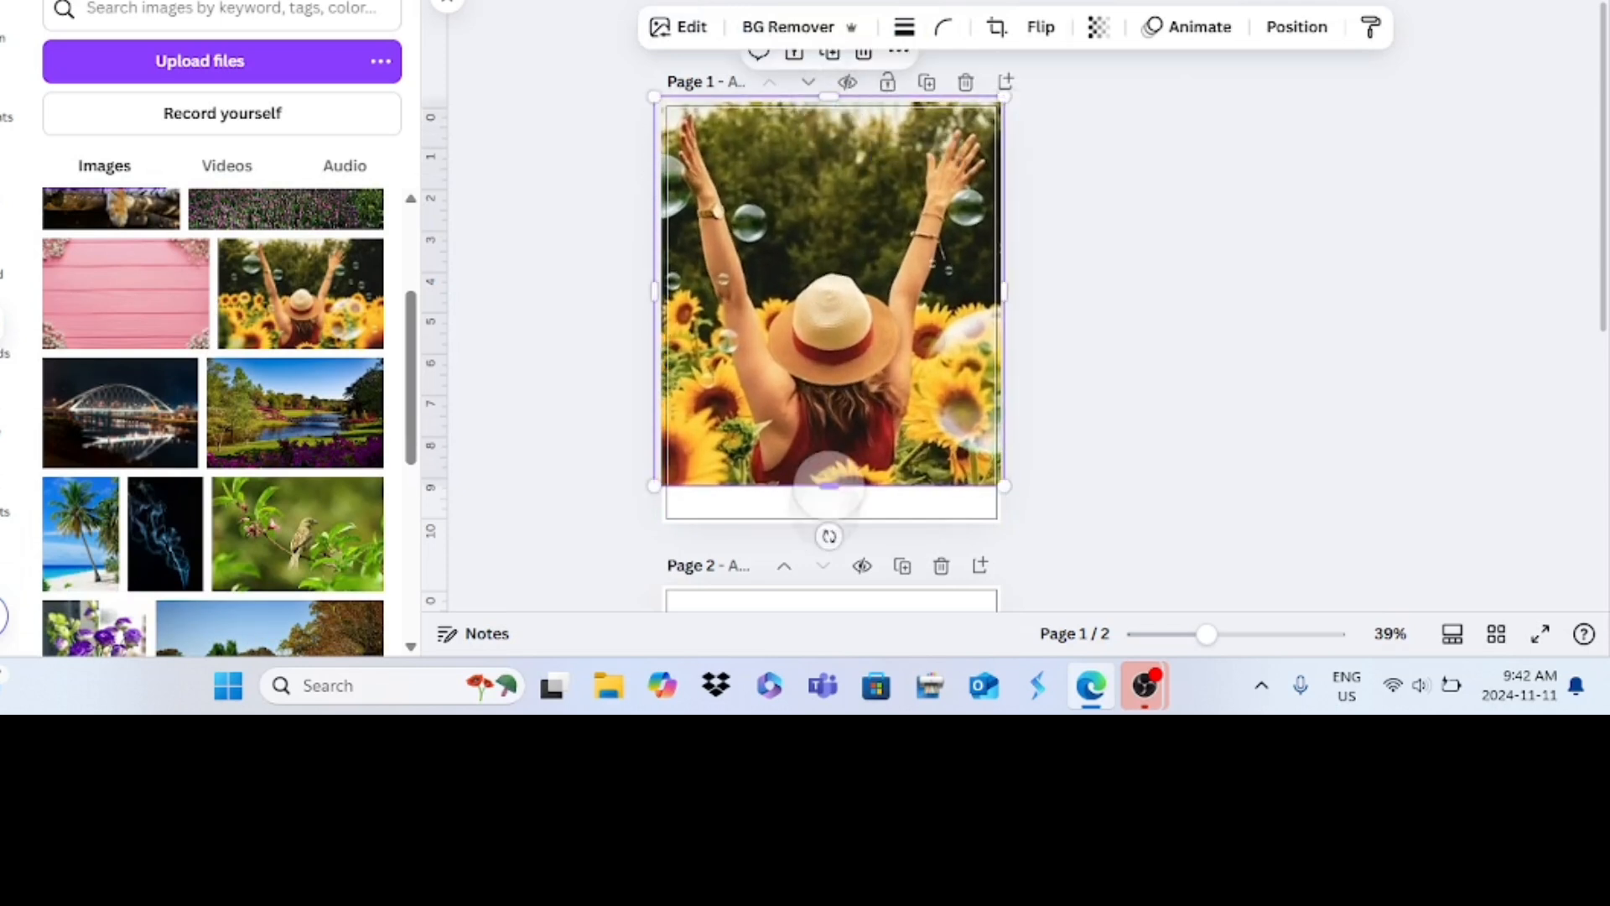
left_click_drag(829, 486, 829, 519)
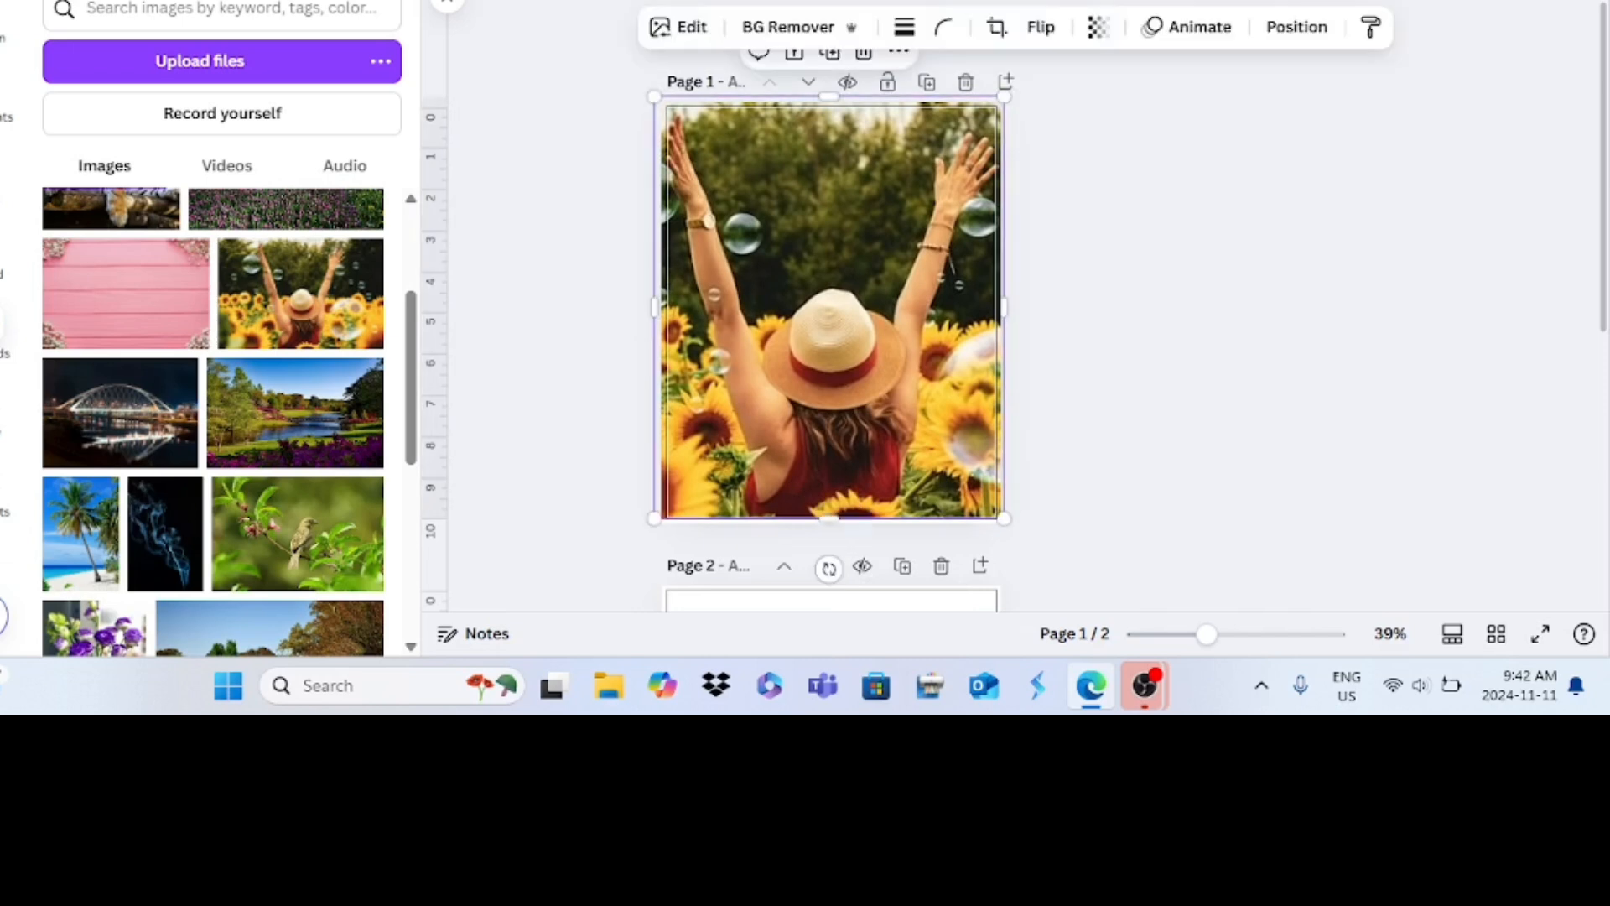
mouse_move(655, 308)
left_mouse_down()
mouse_move(701, 308)
mouse_move(659, 307)
left_mouse_up()
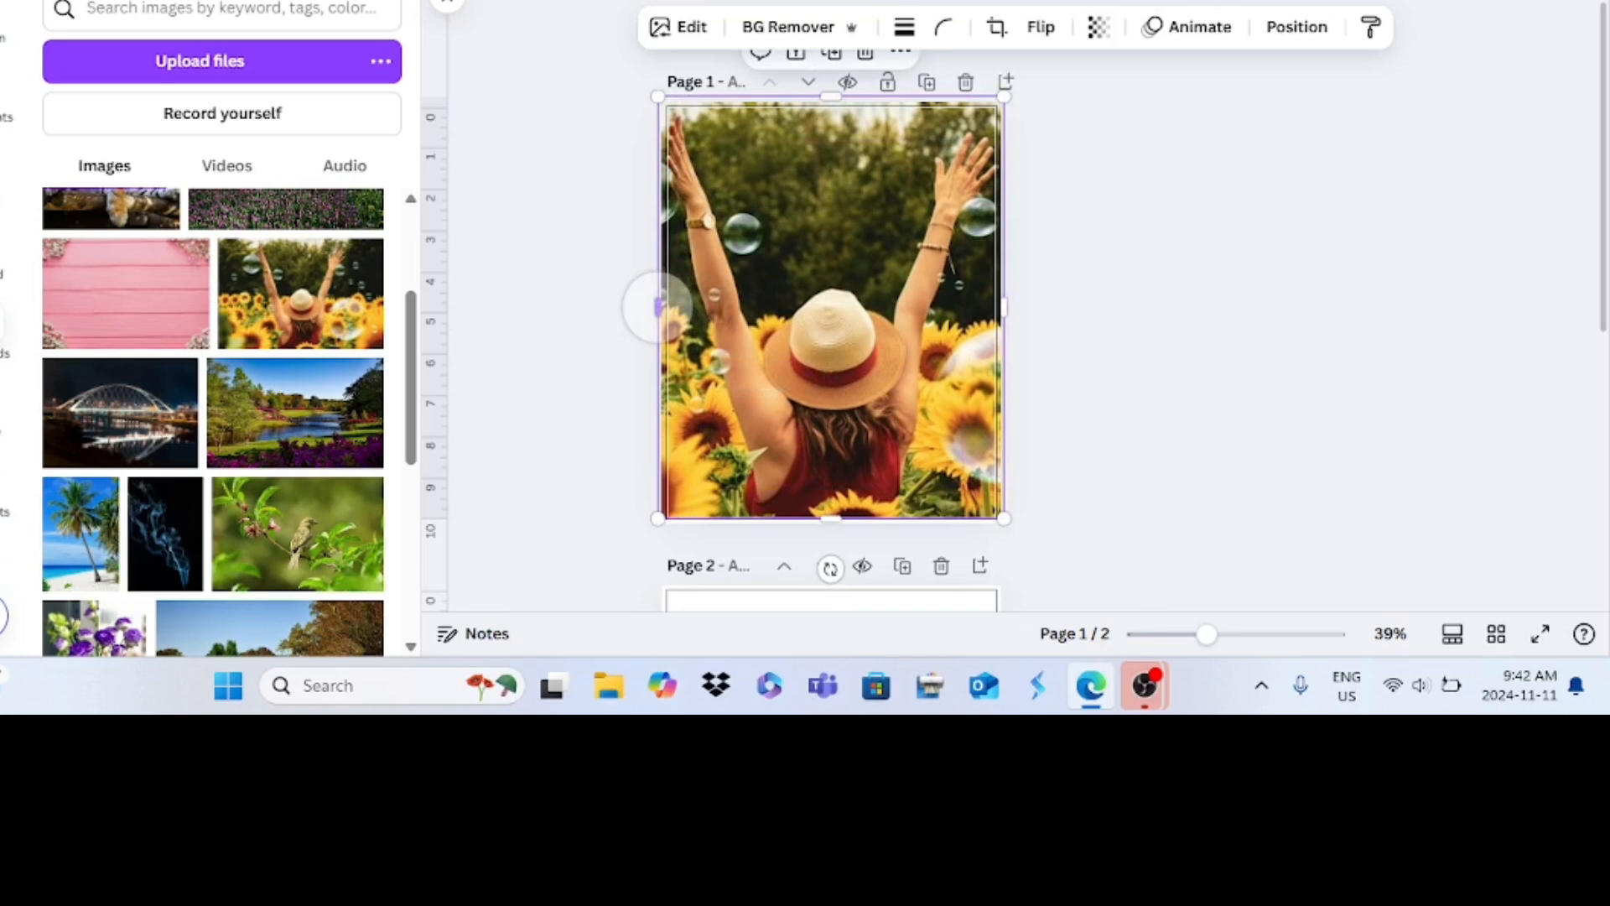
mouse_move(831, 96)
left_mouse_down()
mouse_move(830, 144)
mouse_move(832, 81)
mouse_move(831, 98)
left_mouse_up()
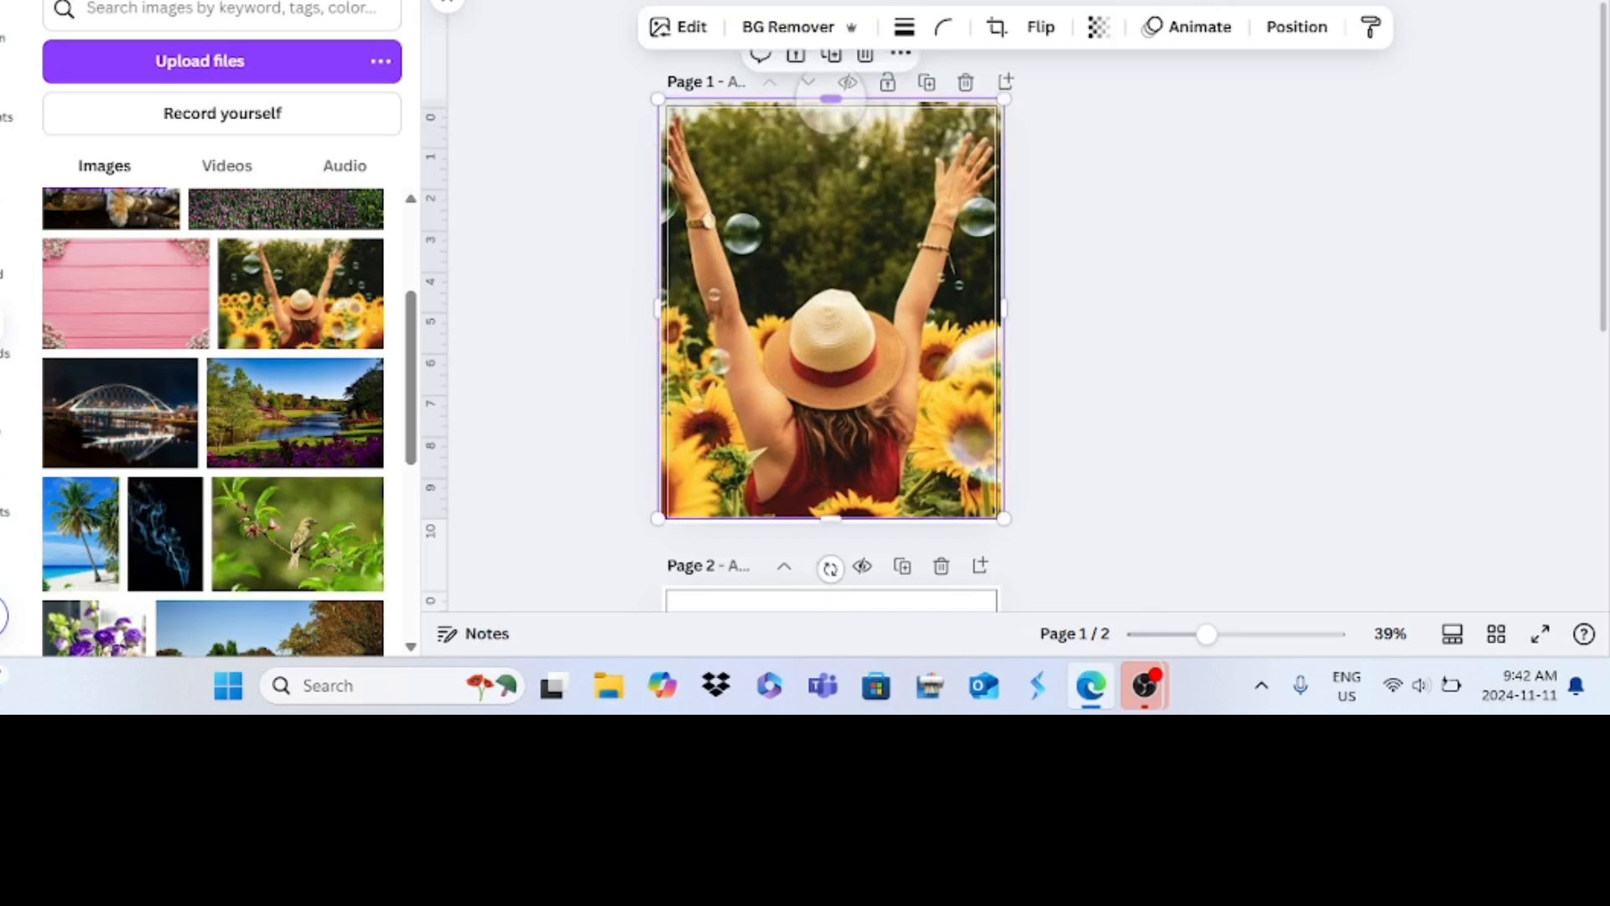
left_click(1108, 201)
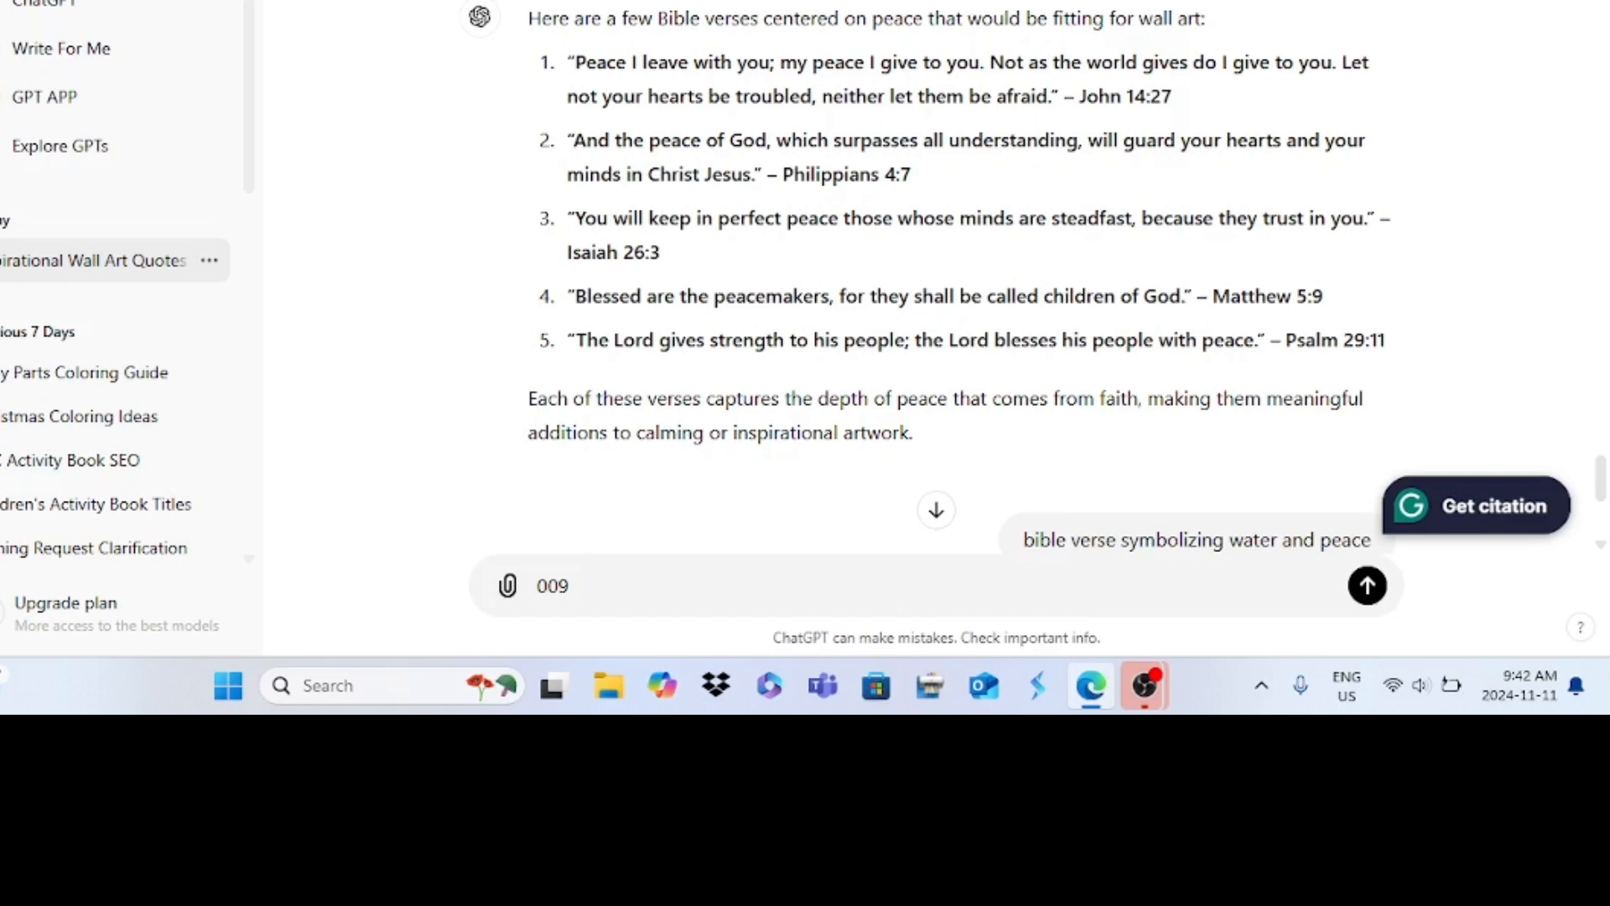
Step: Copy the Psalm 29:11 verse from the ChatGPT list, paste it on the Canva page and move it between the raised hands
double_click(633, 339)
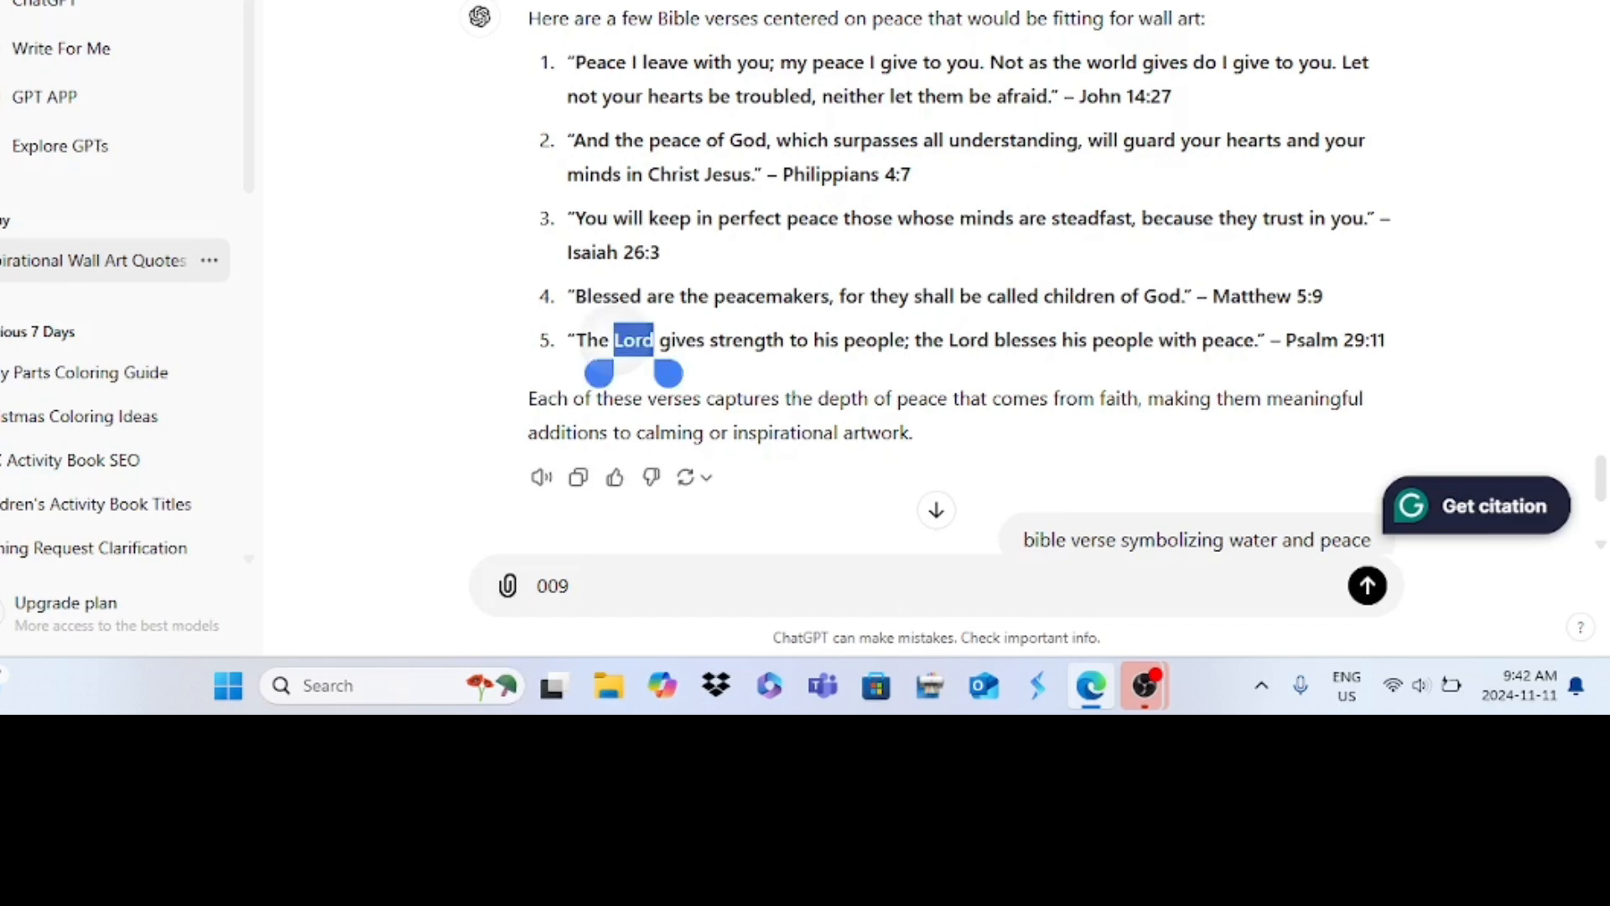
left_click_drag(669, 373, 1401, 373)
key("ctrl+c")
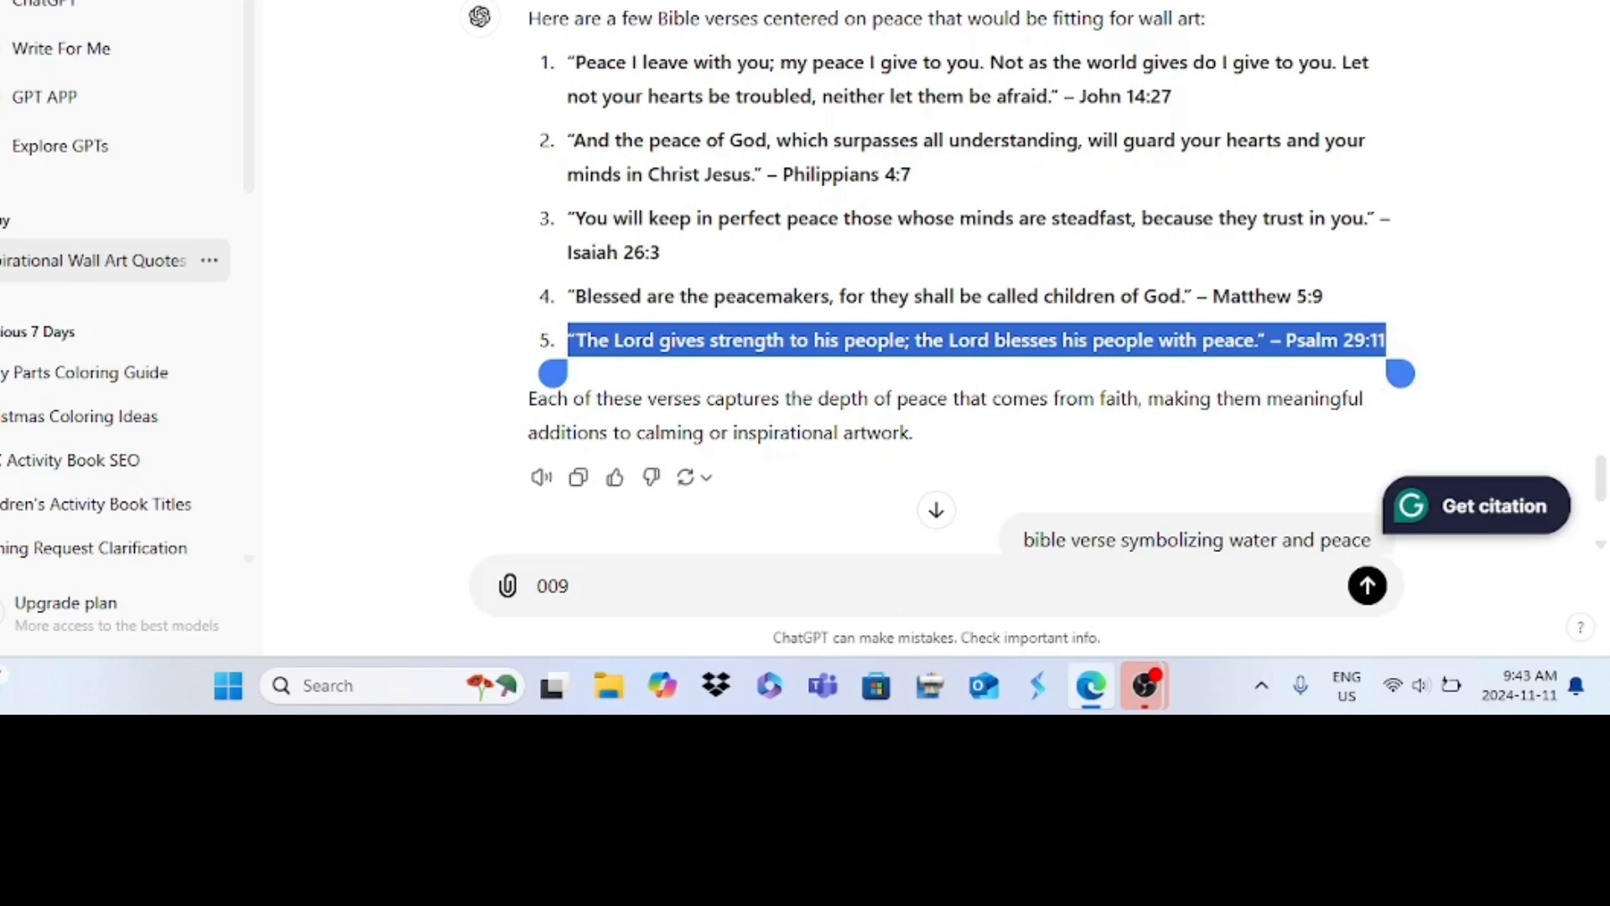
key("ctrl+Tab")
right_click(786, 192)
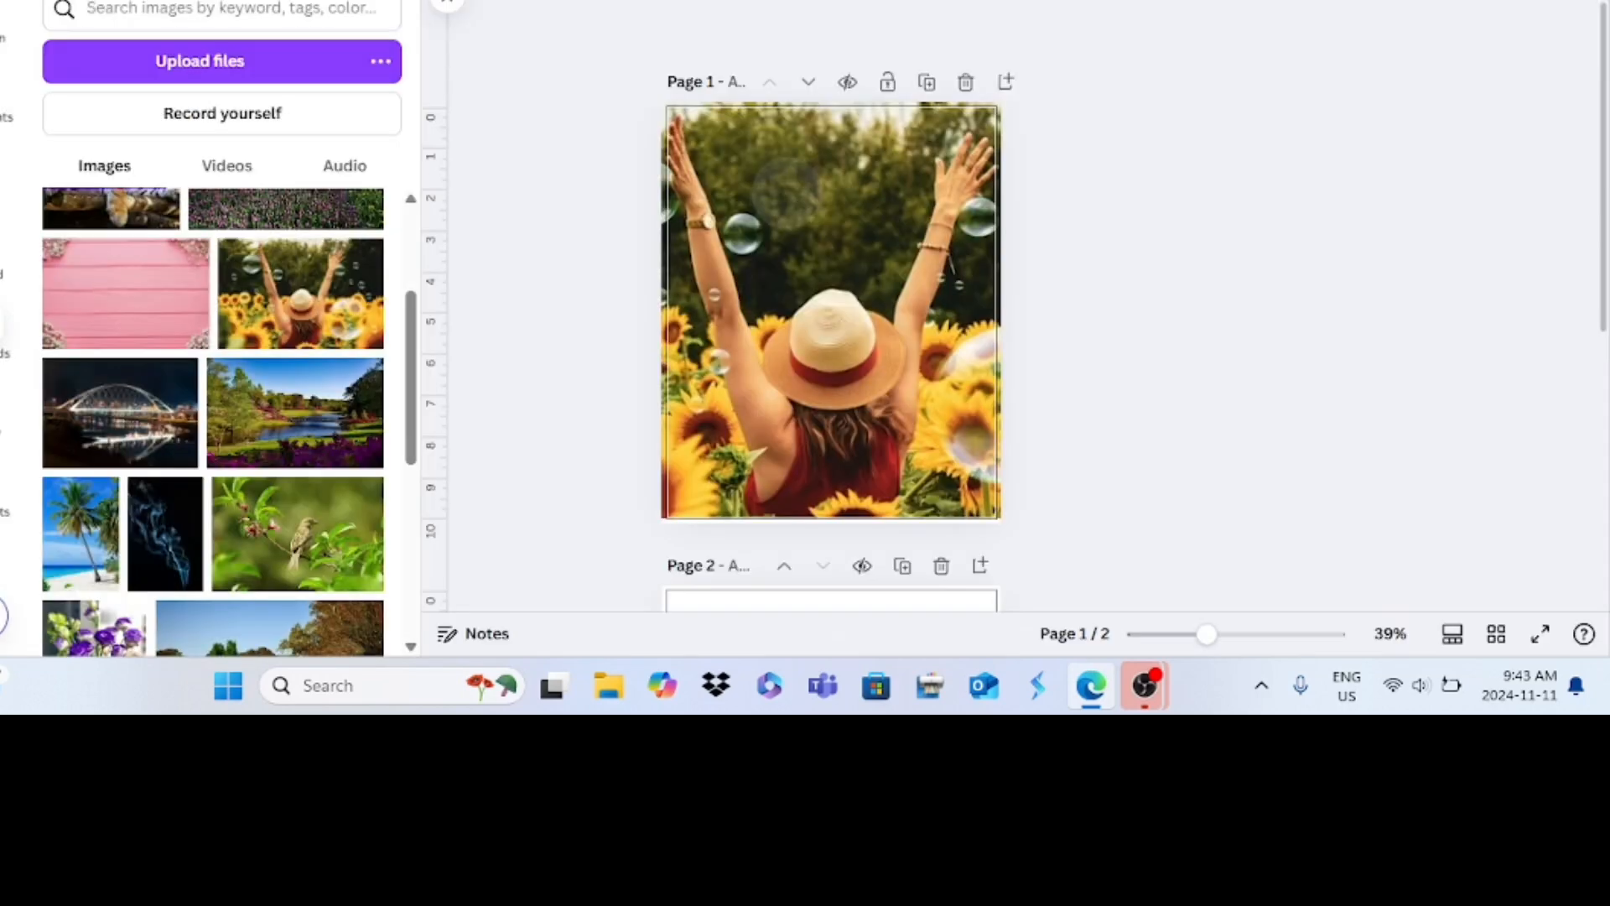
key("ctrl+v")
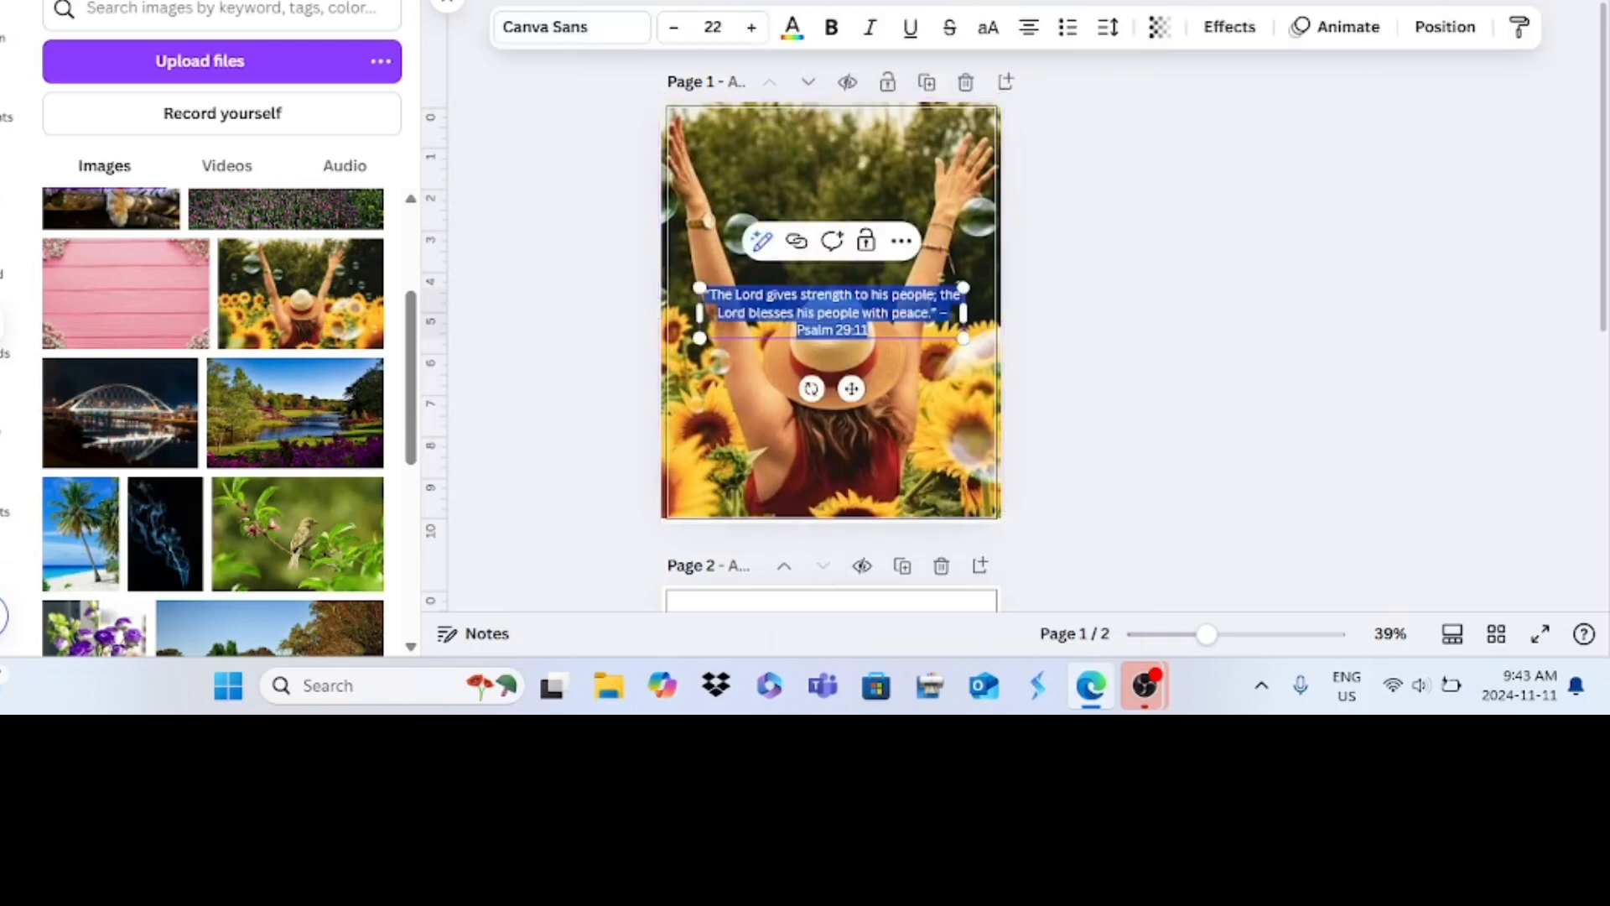
left_click_drag(851, 388, 844, 250)
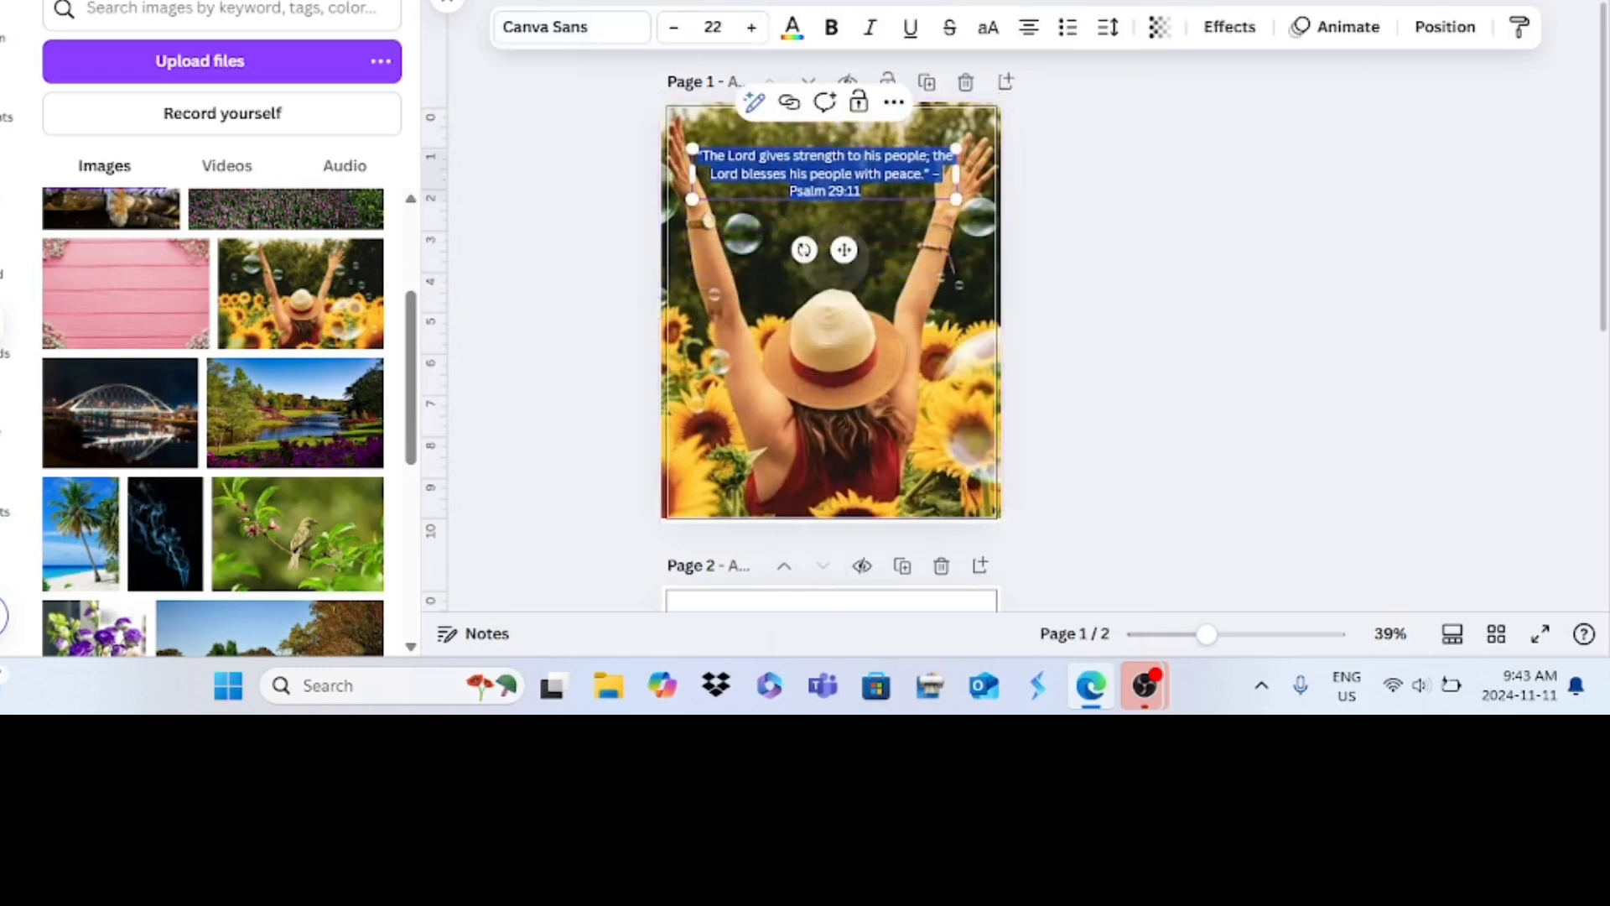
Step: Increase the verse's font size to 44
left_click(752, 27)
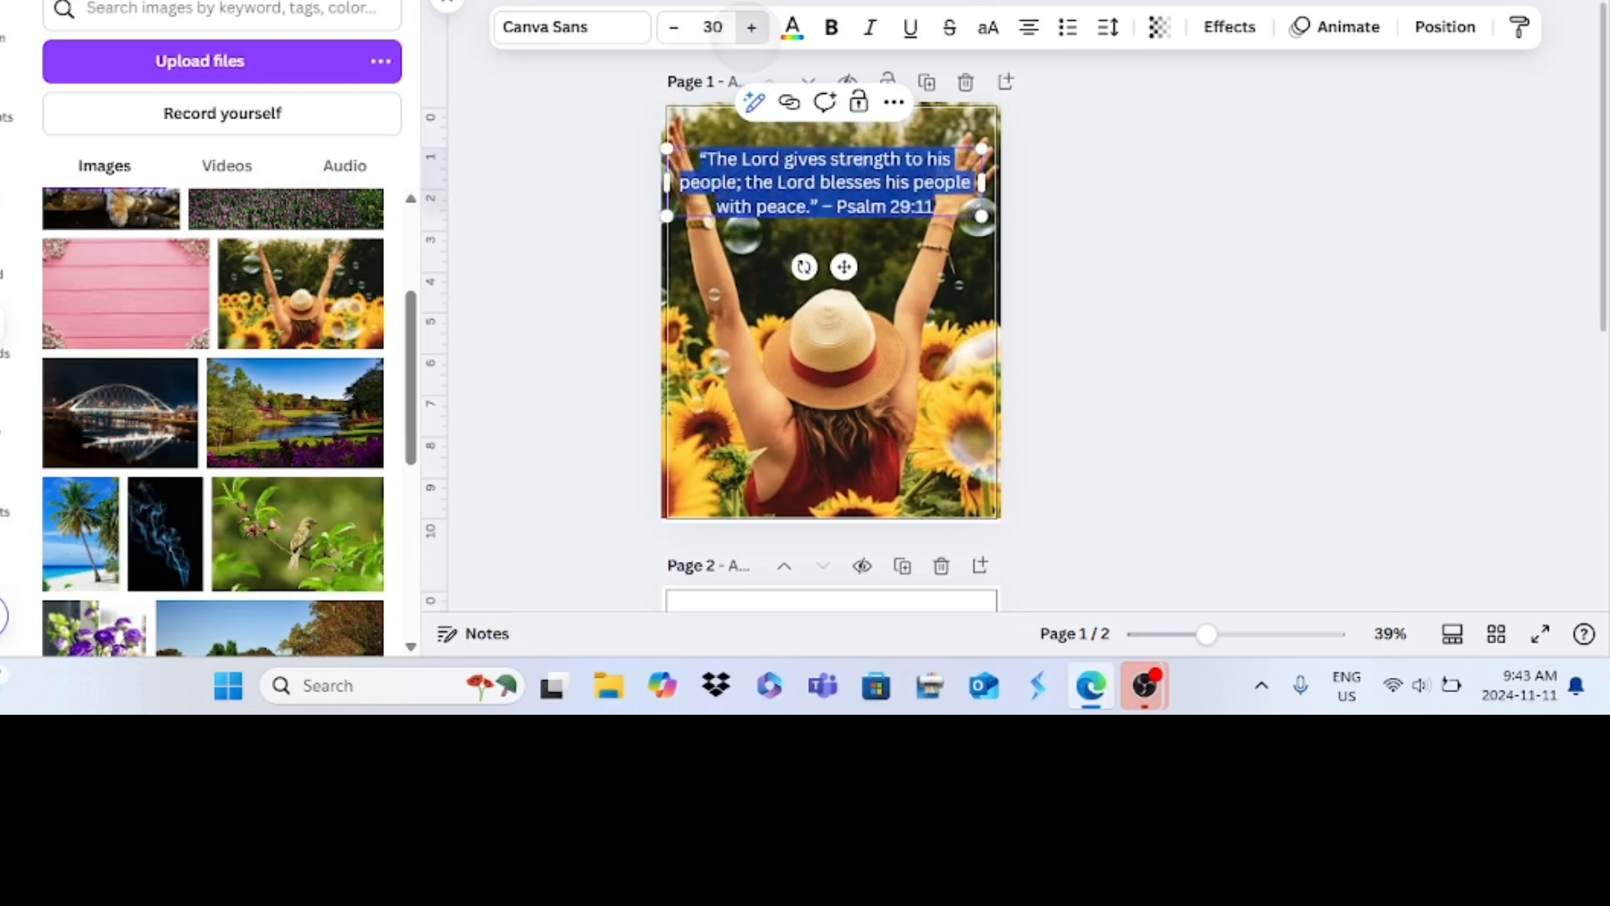
left_click(752, 27)
left_click(752, 27)
left_click(752, 26)
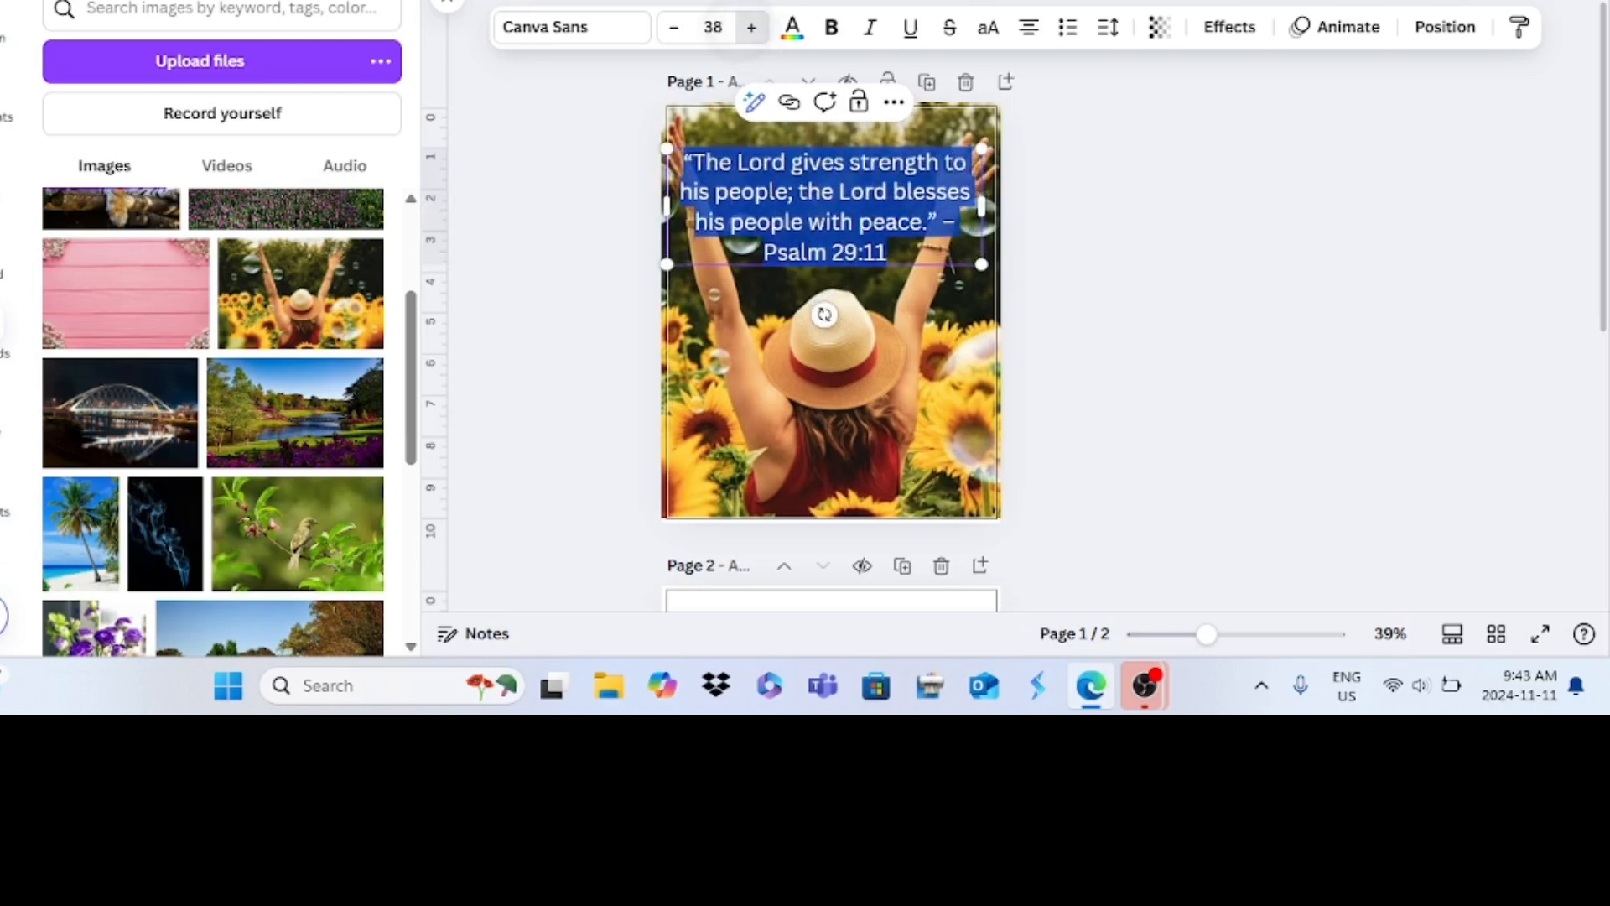
left_click(752, 27)
left_click(751, 26)
left_click(752, 27)
left_click(751, 27)
left_click(751, 26)
left_click(752, 27)
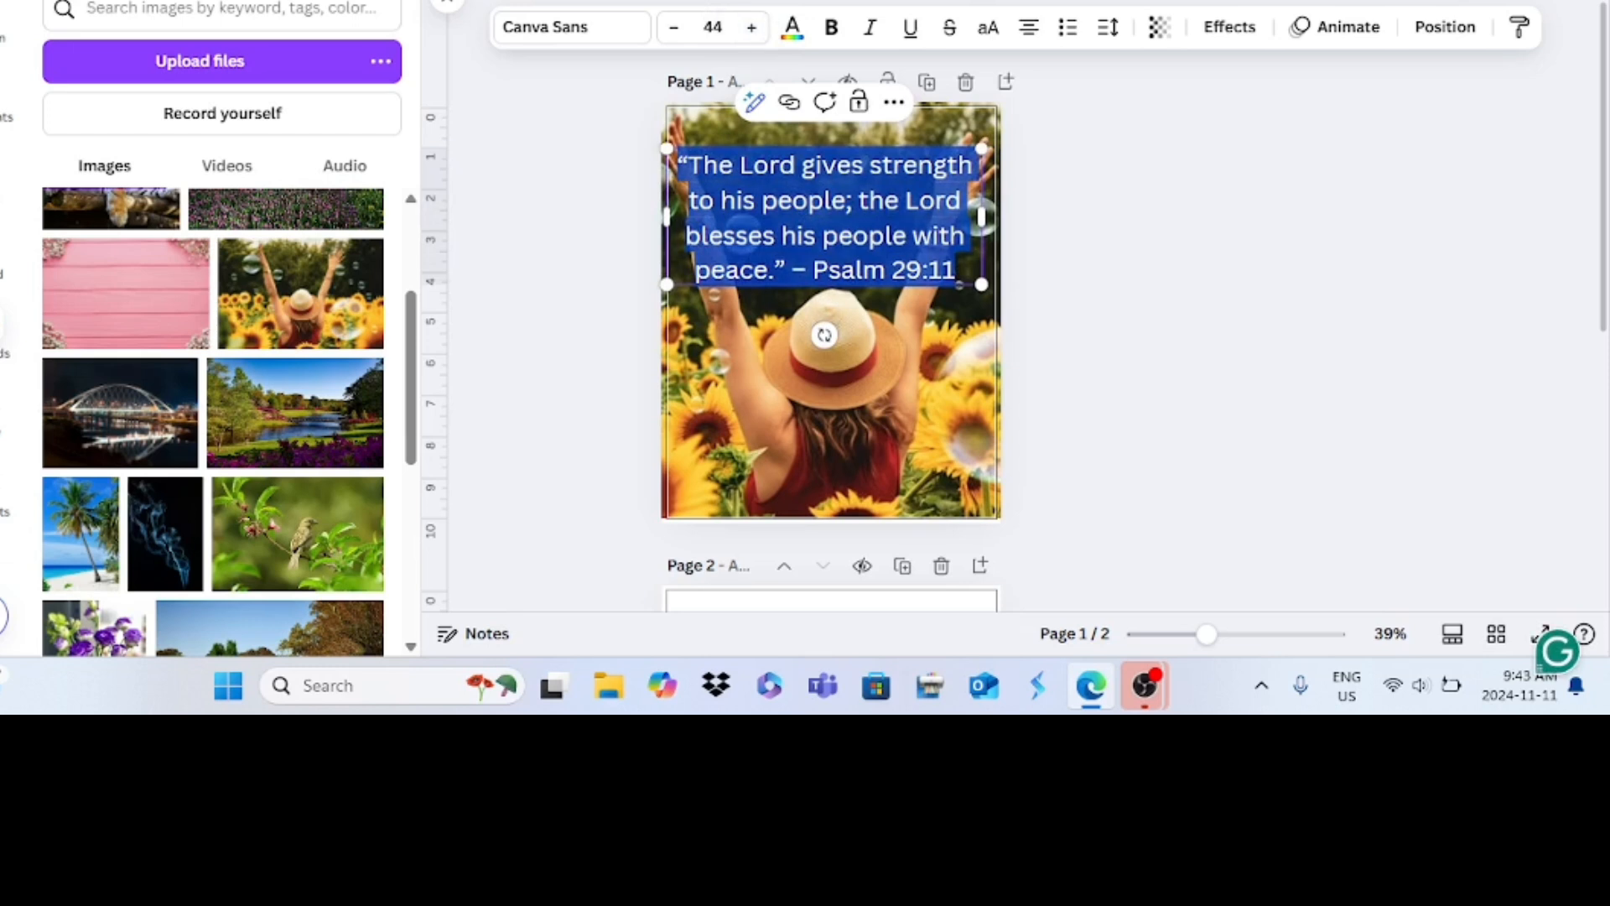
Step: Narrow the verse's text box, center it near the page's upper edge and make the text bold
mouse_move(981, 217)
left_mouse_down()
mouse_move(944, 252)
mouse_move(897, 242)
mouse_move(956, 235)
left_mouse_up()
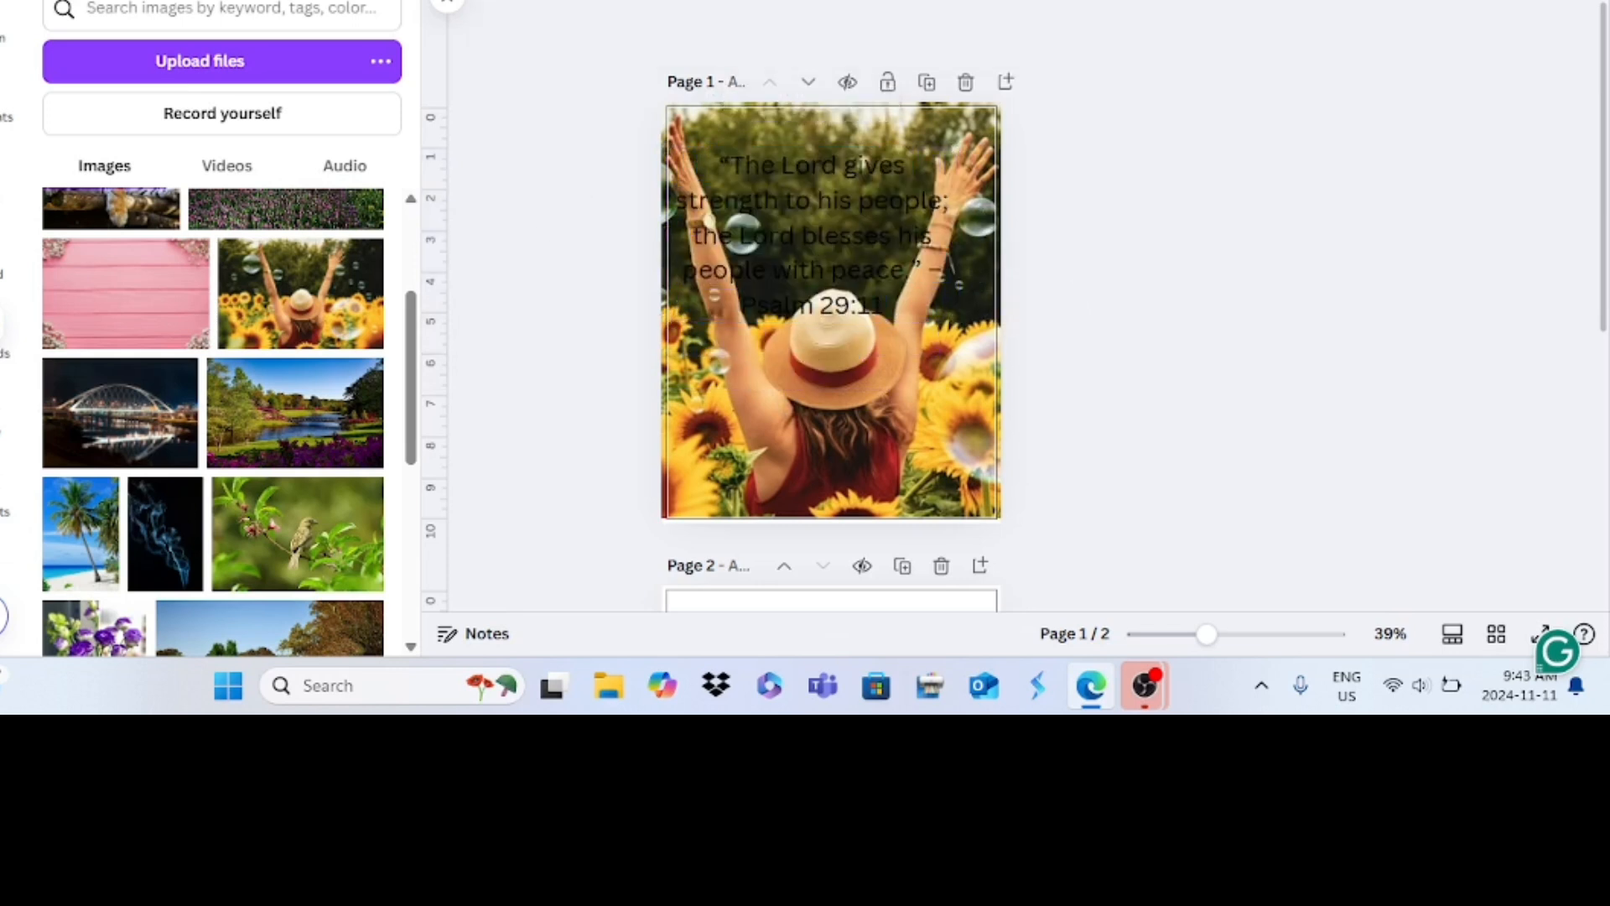
left_click_drag(812, 234, 832, 206)
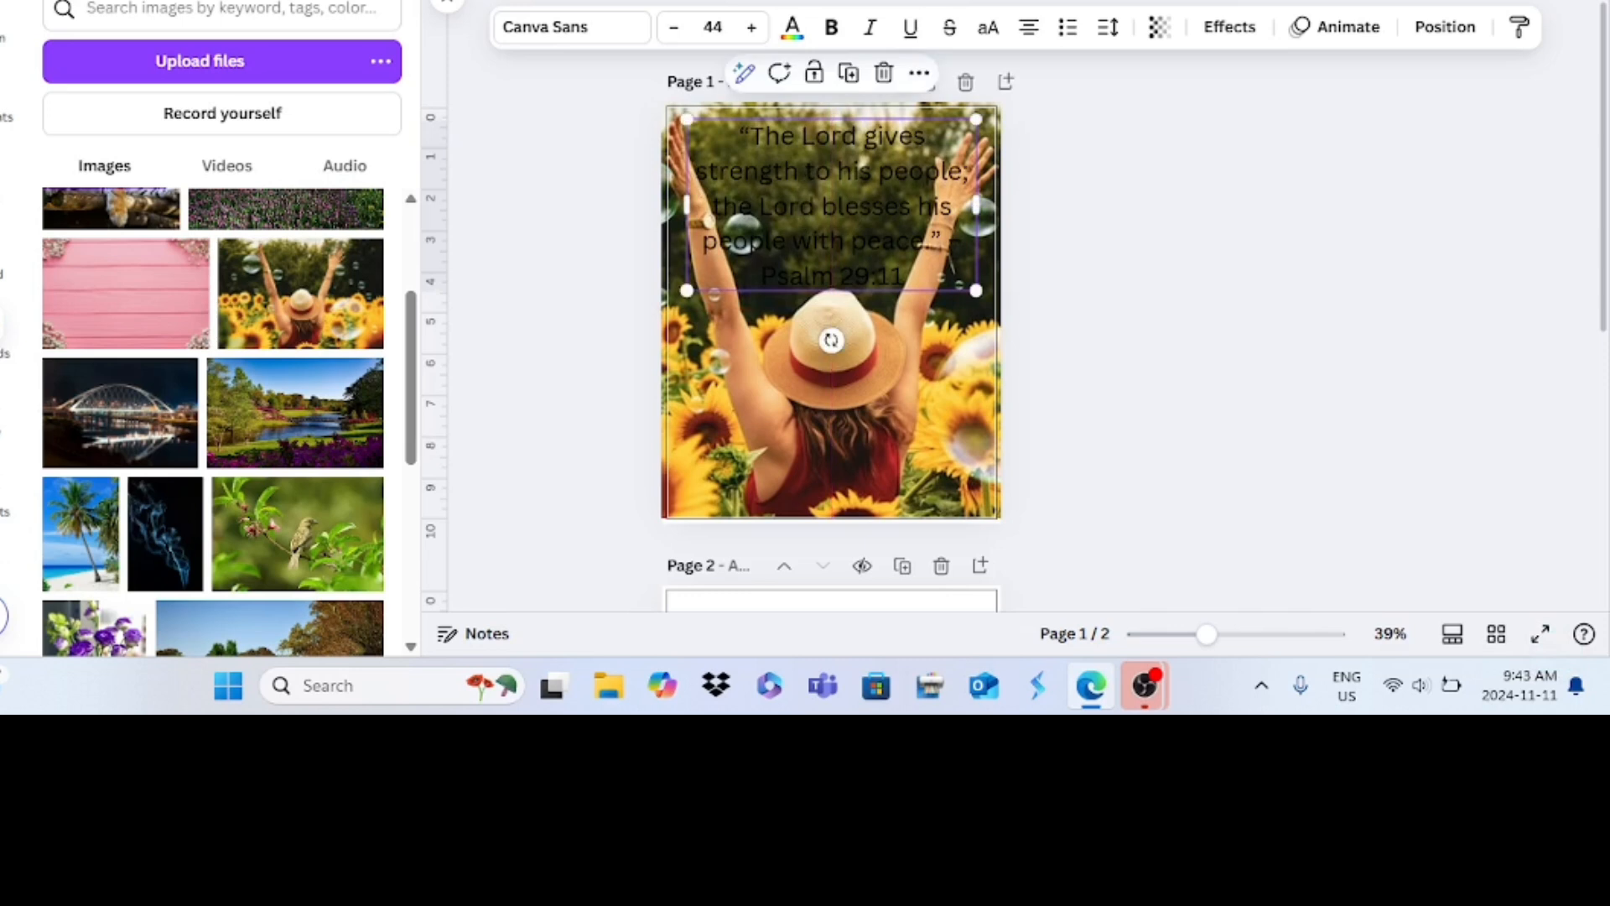
key("ctrl+b")
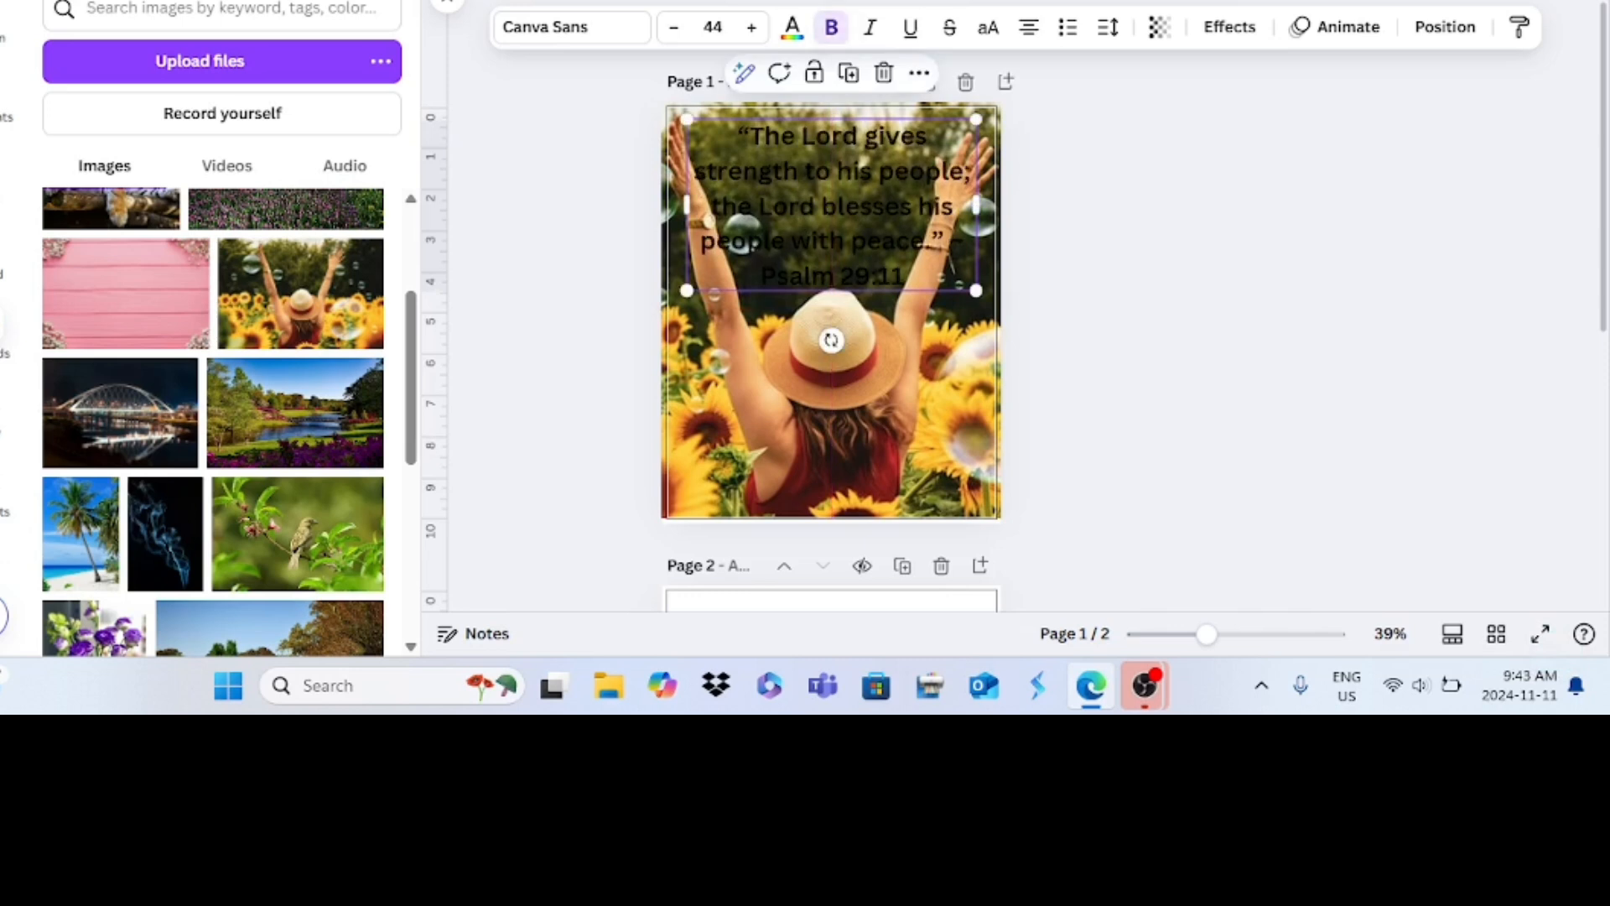
Step: Try the Champion and Carter One fonts on the verse and settle on Celandine
left_click(570, 27)
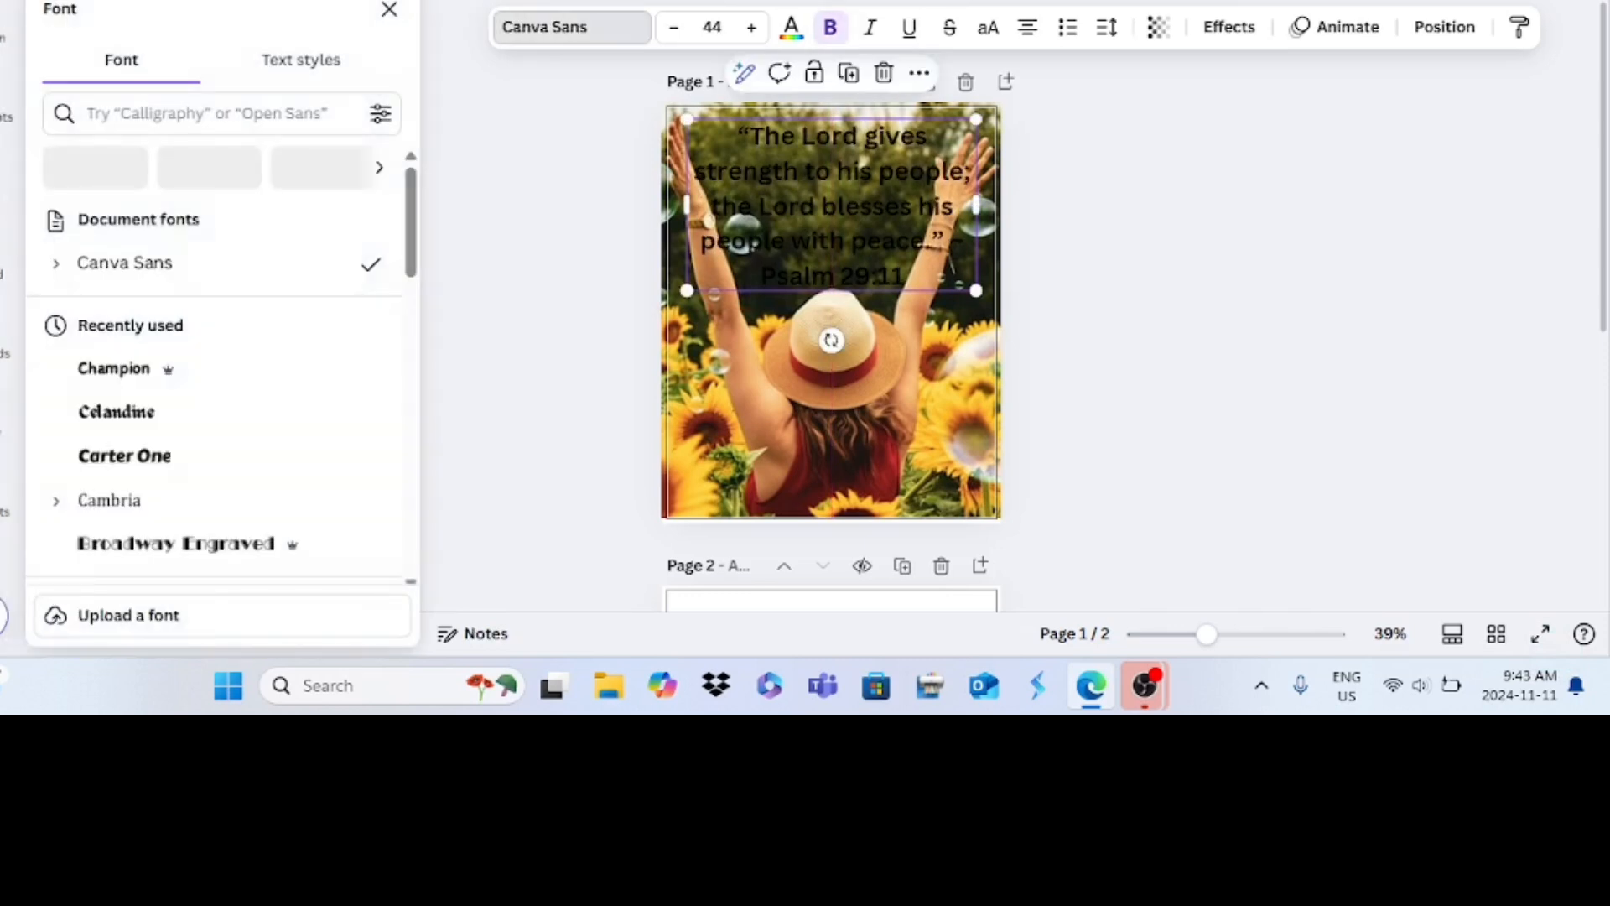
left_click(114, 369)
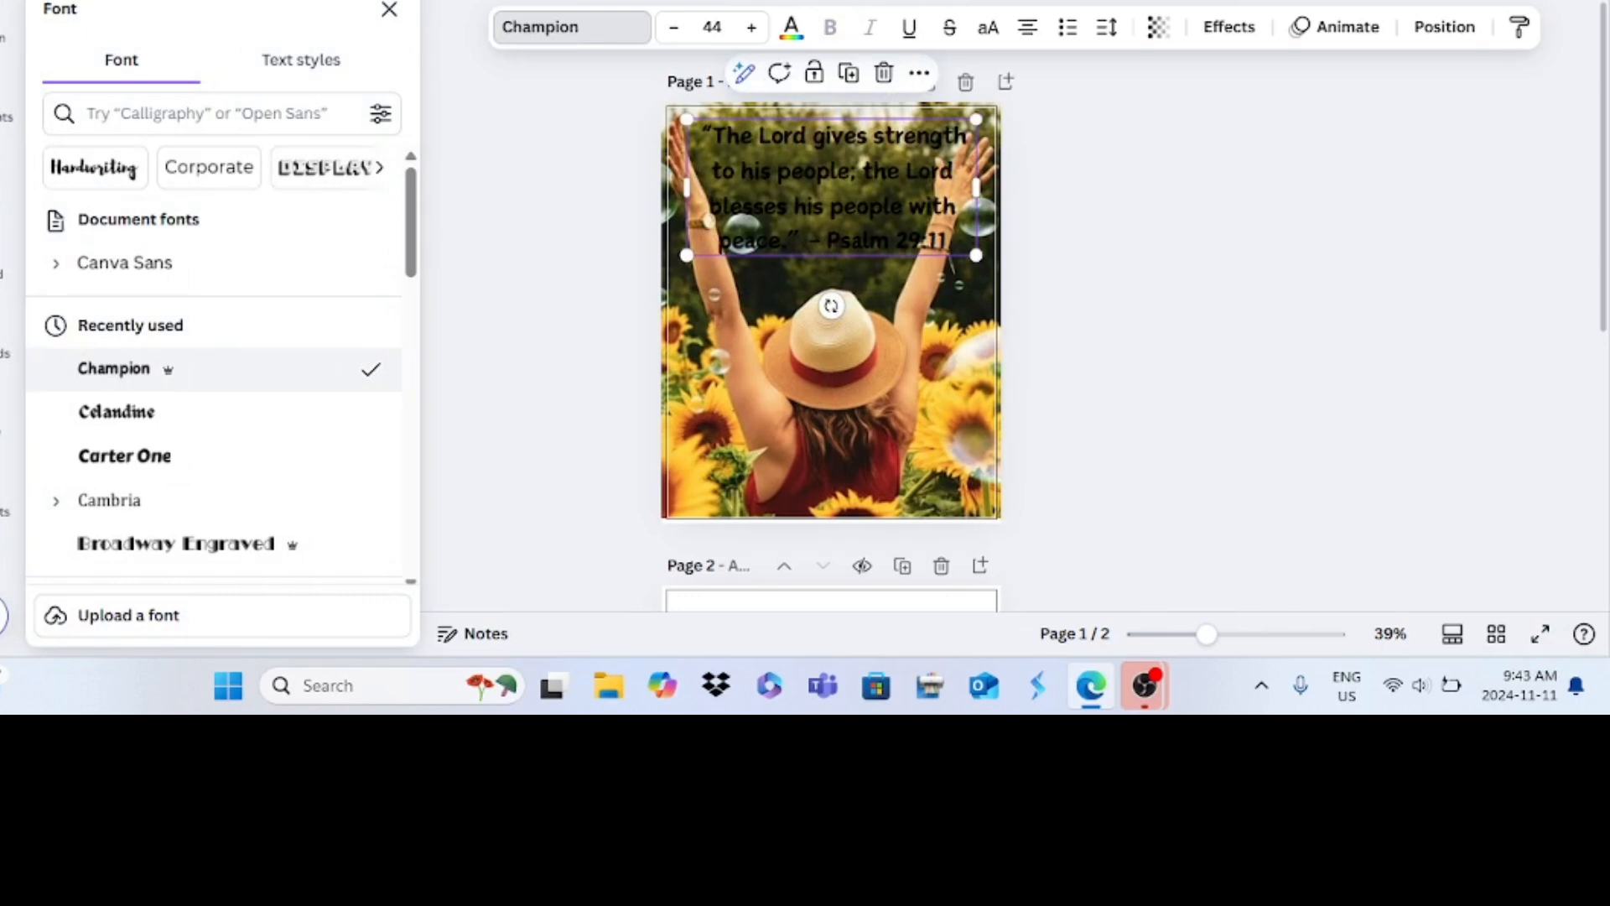
left_click(125, 456)
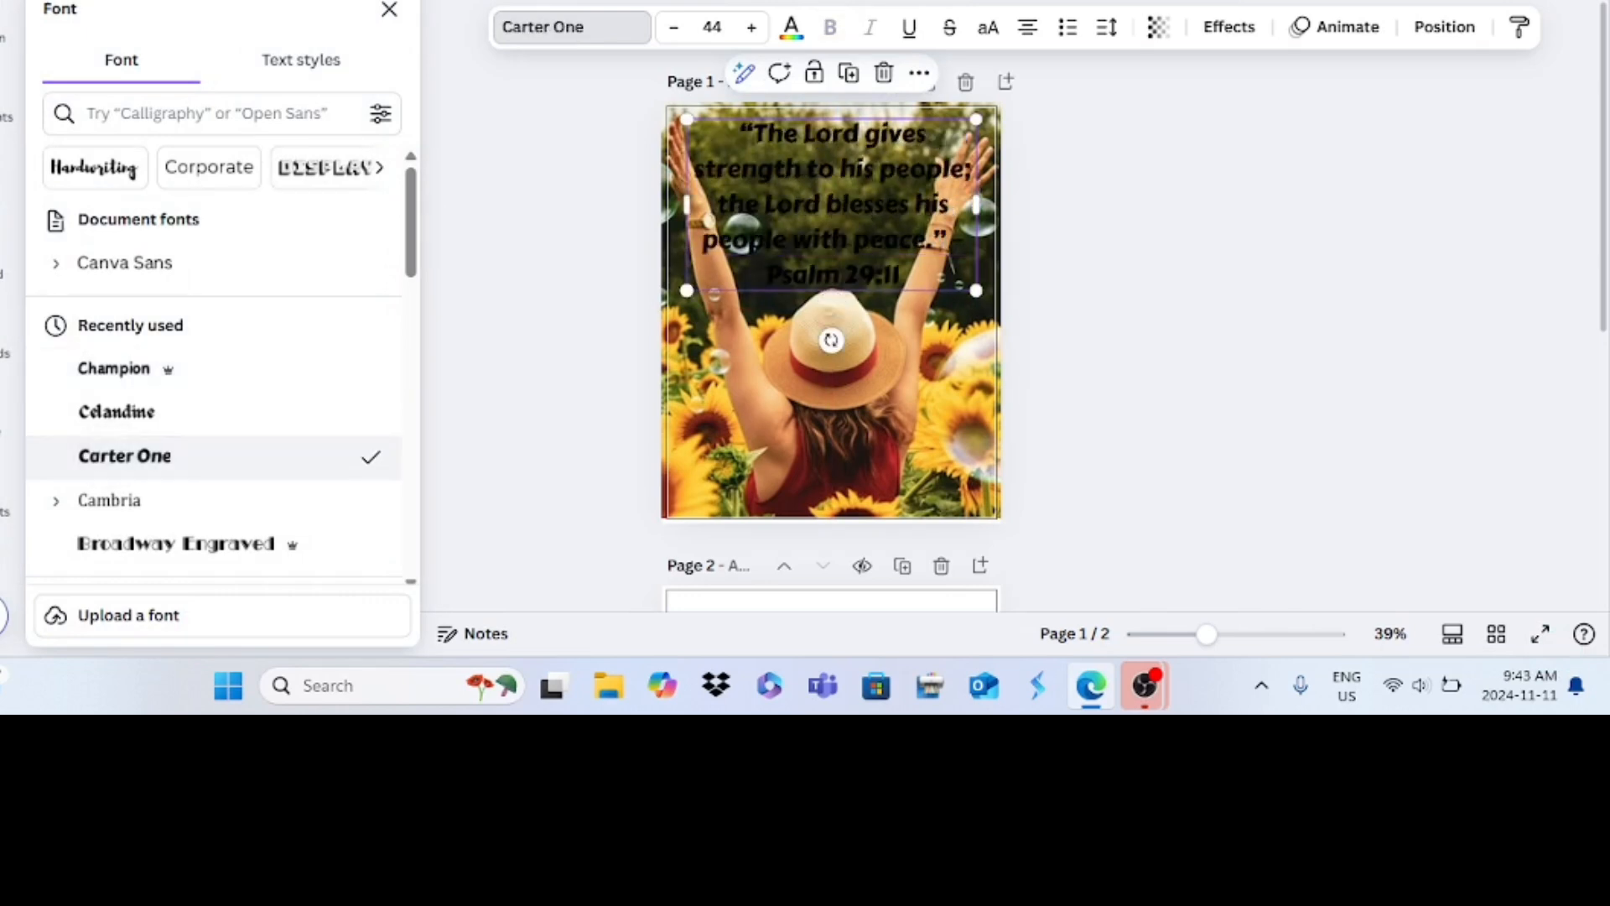
left_click(114, 369)
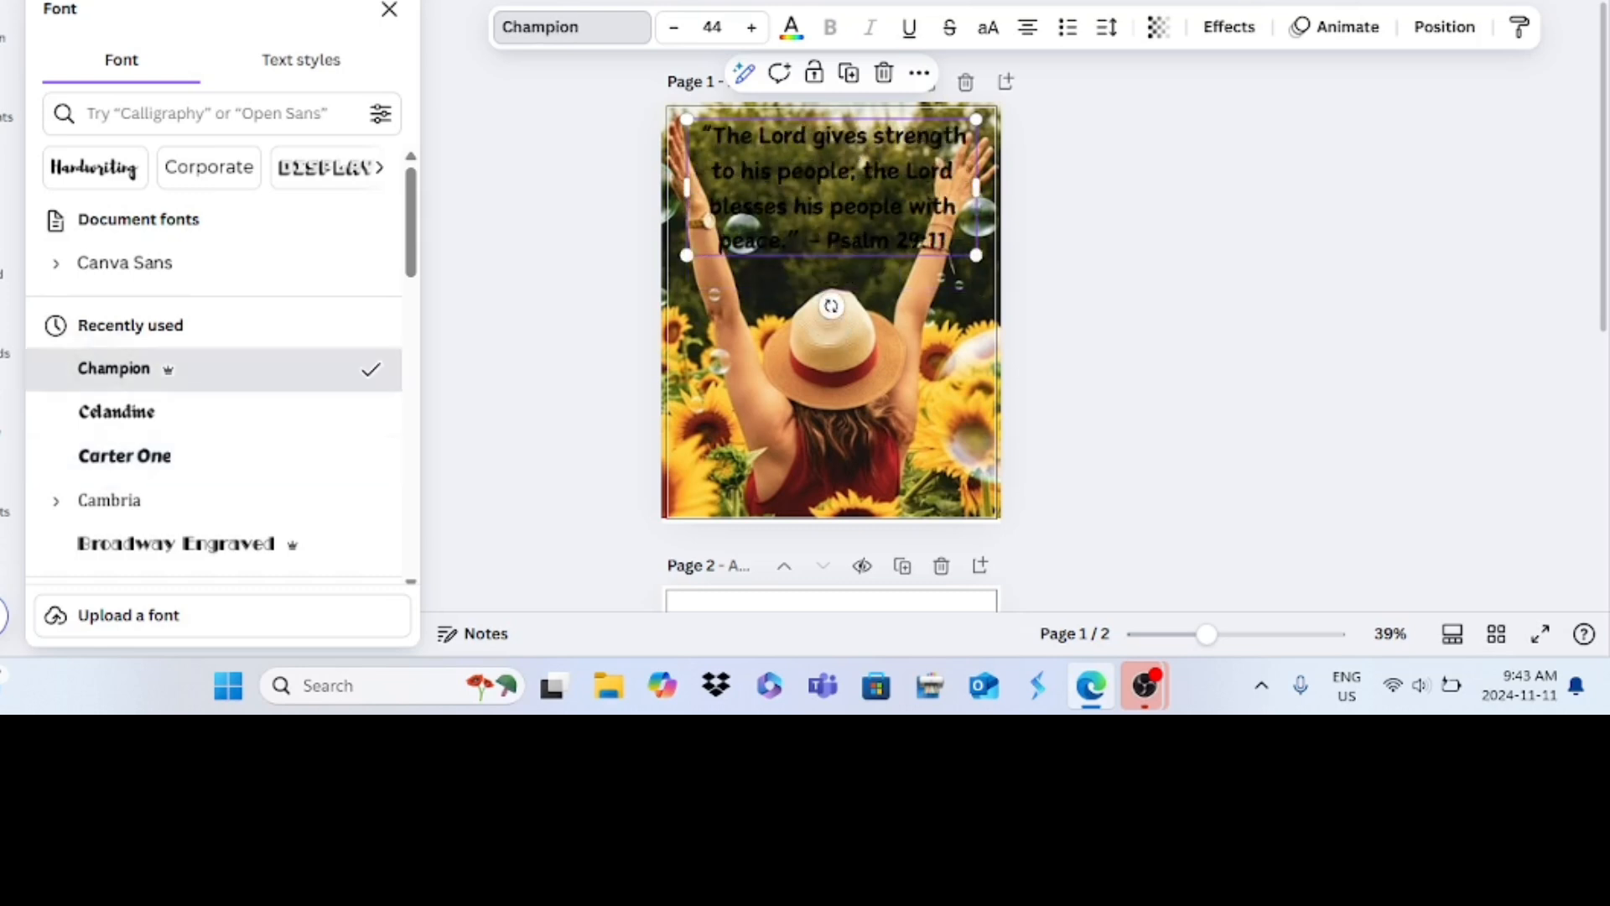
left_click(540, 368)
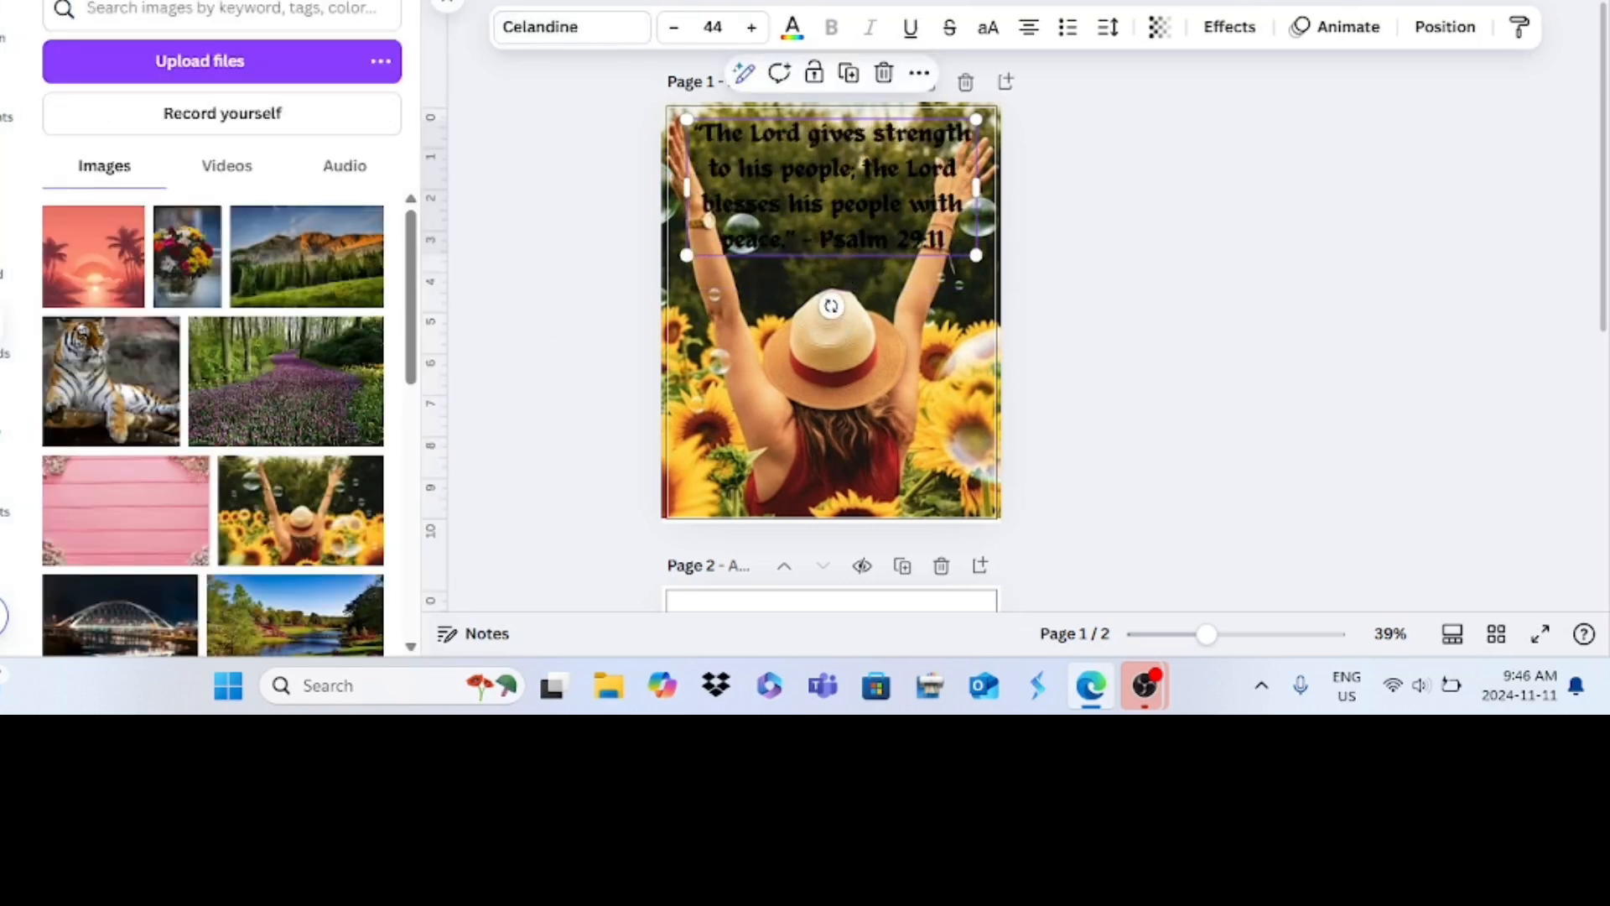
key("Return")
key("Escape")
Step: Change the verse's text color to white and browse the default solid colors
left_click(791, 26)
left_click(184, 191)
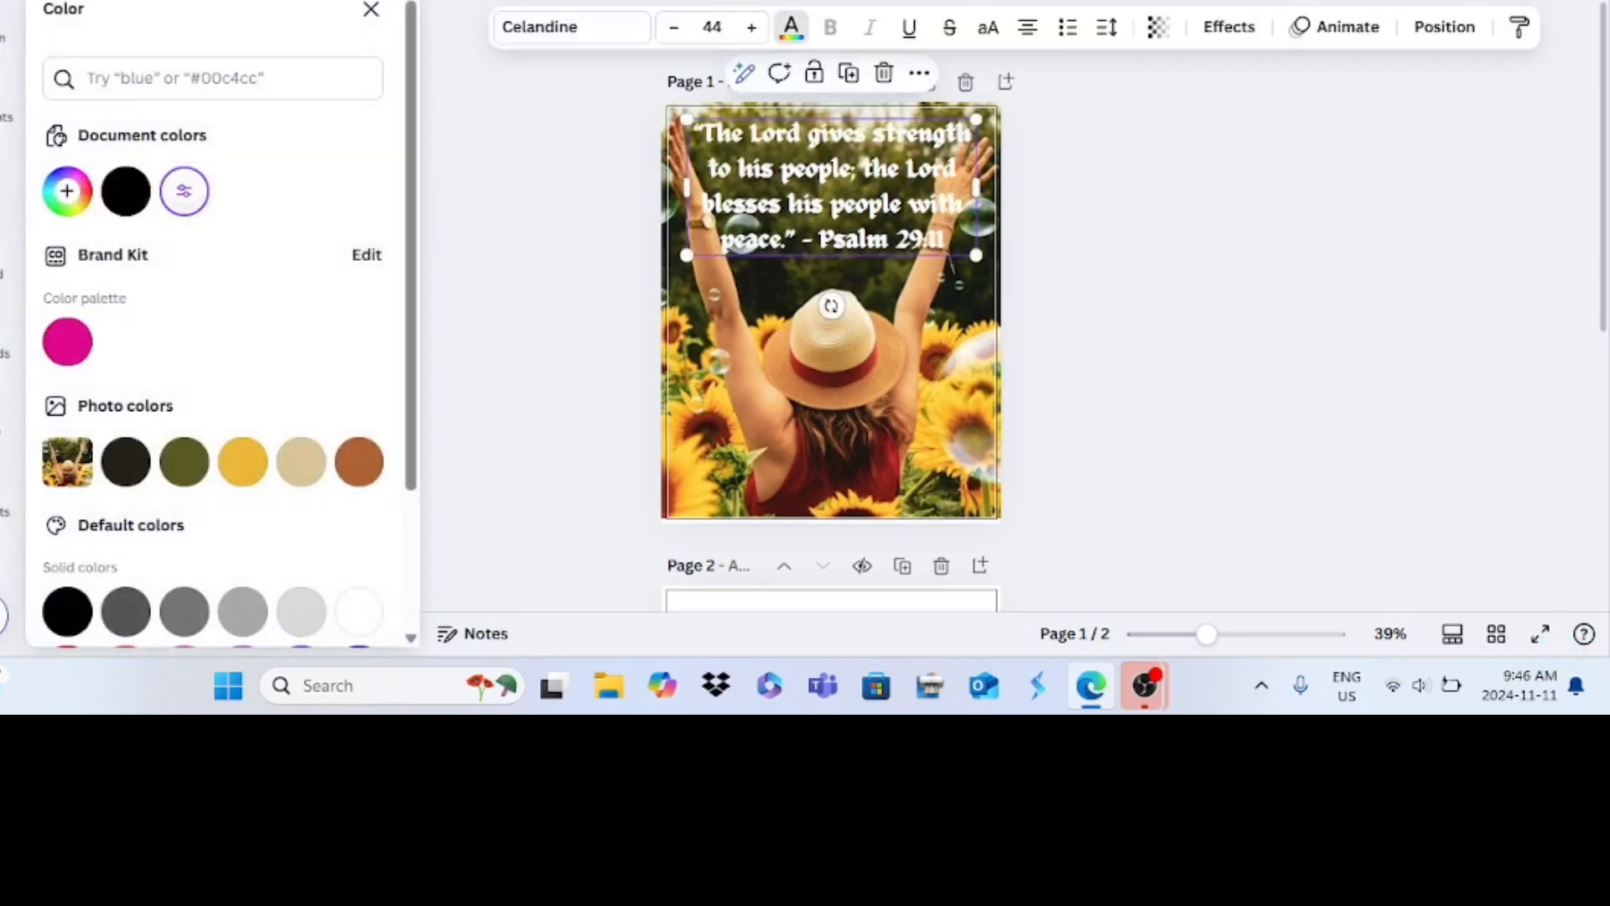
scroll(210, 378, "down", 2)
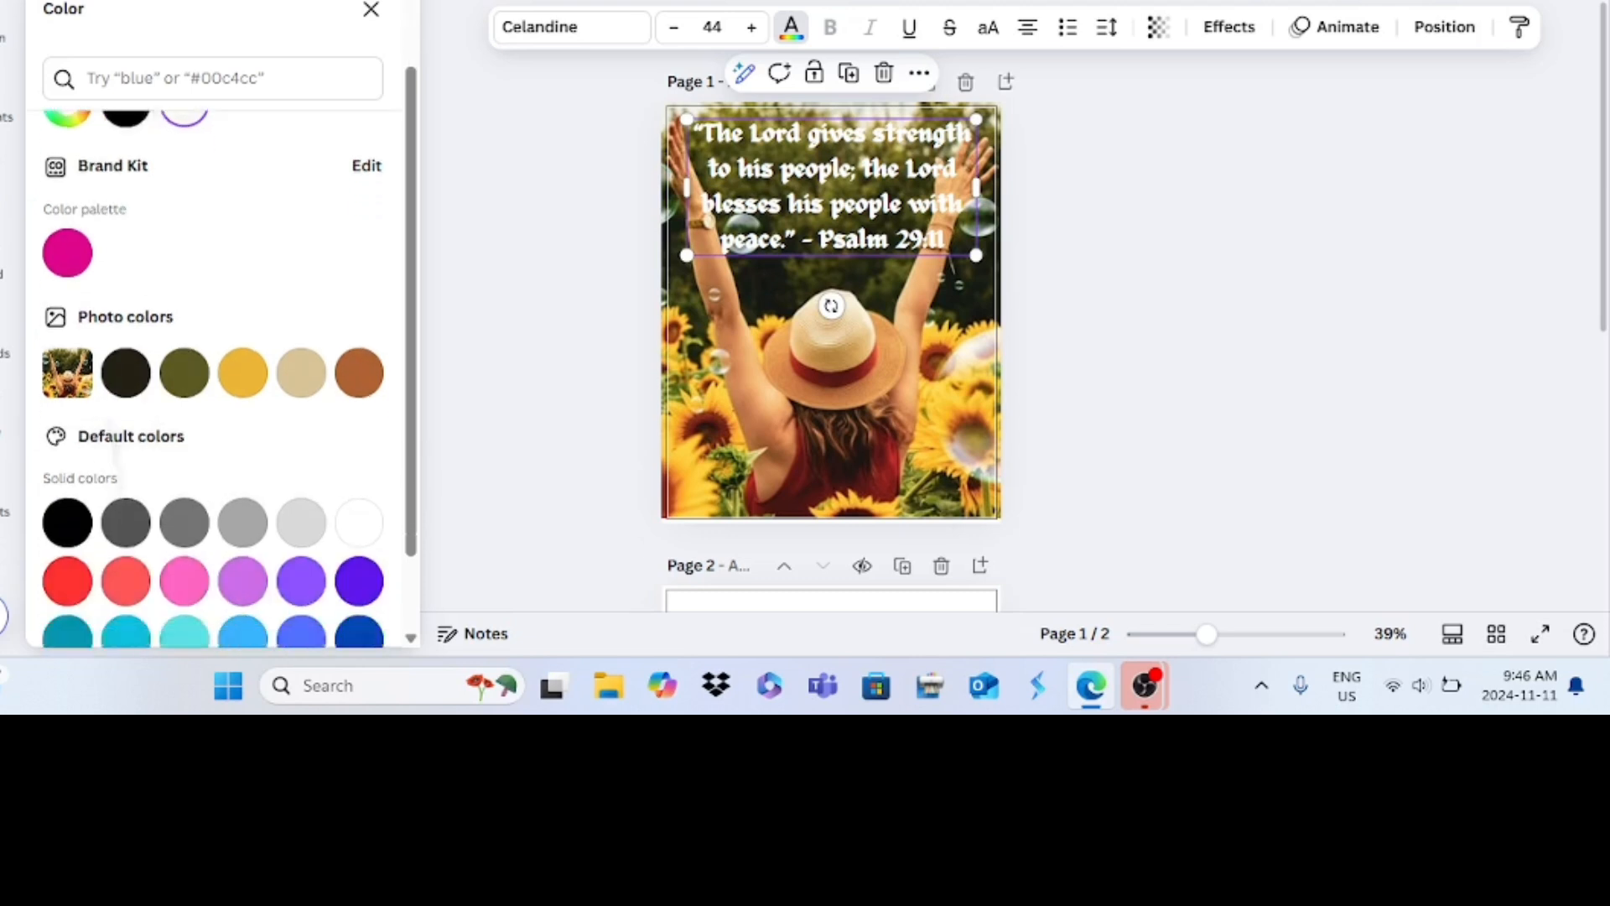
Step: Try the Hollow, Outline and Splice text effects on the verse
left_click(1230, 26)
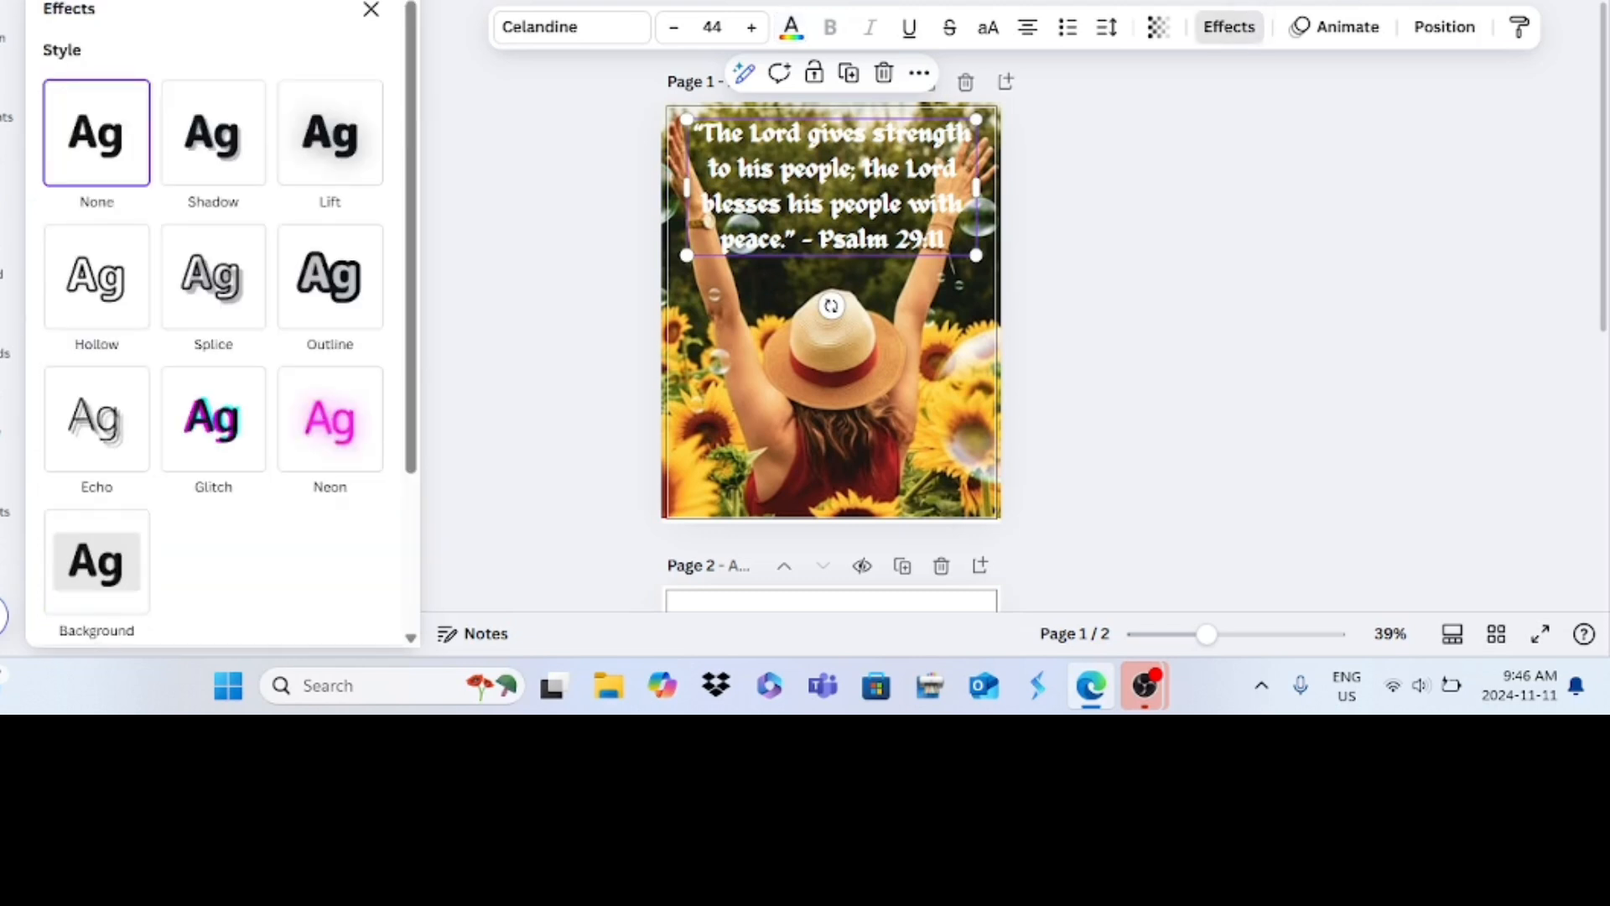
left_click(84, 293)
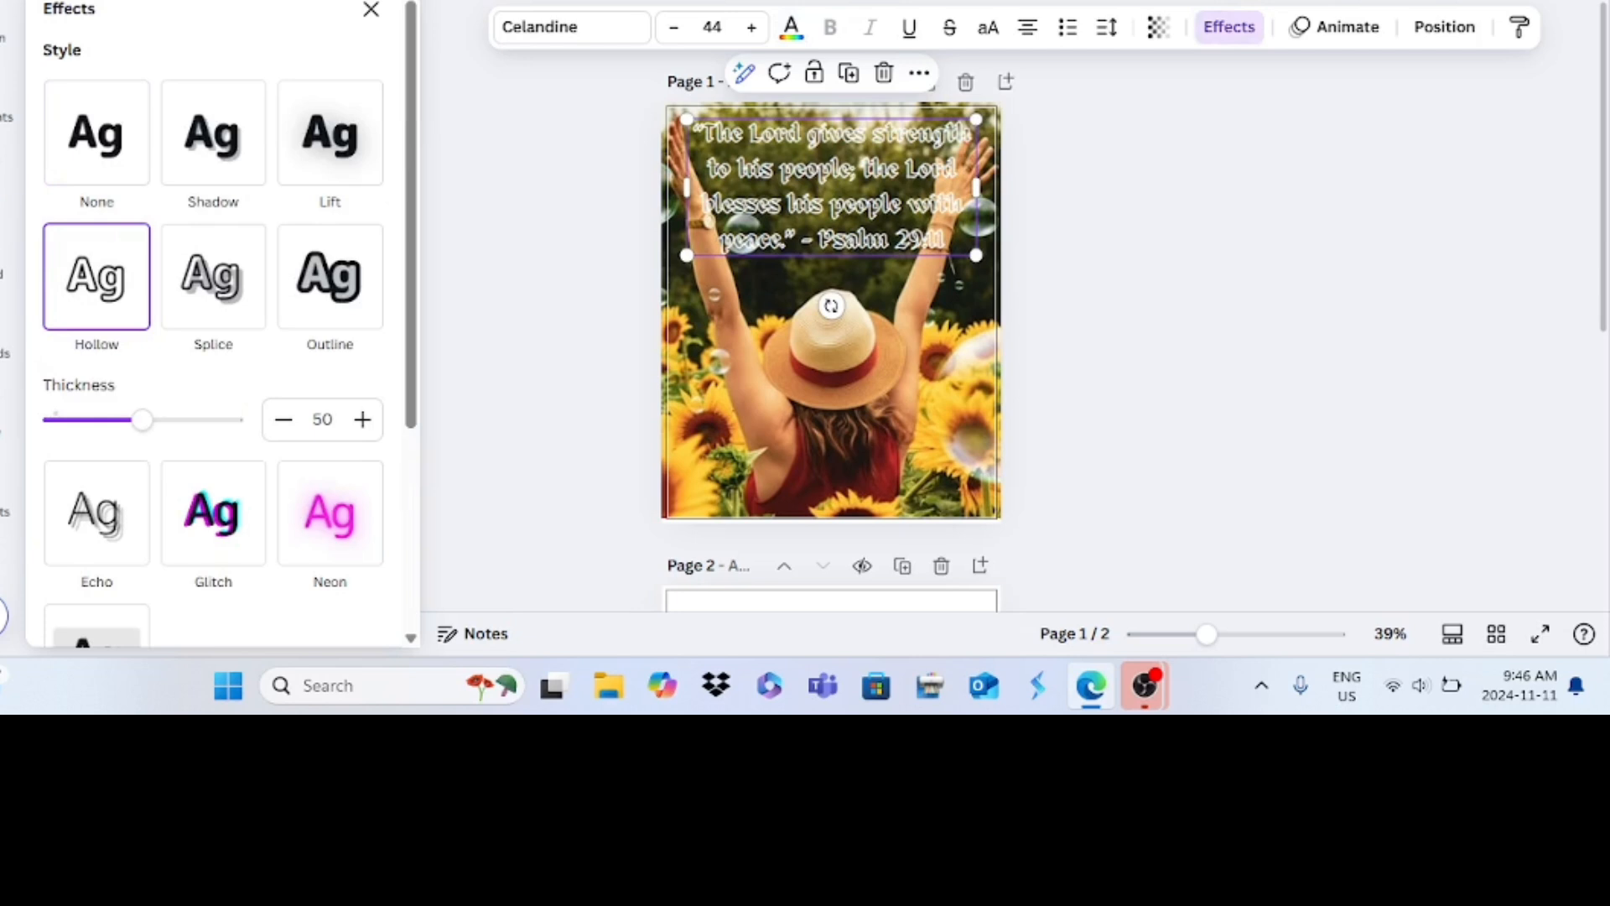
left_click(329, 276)
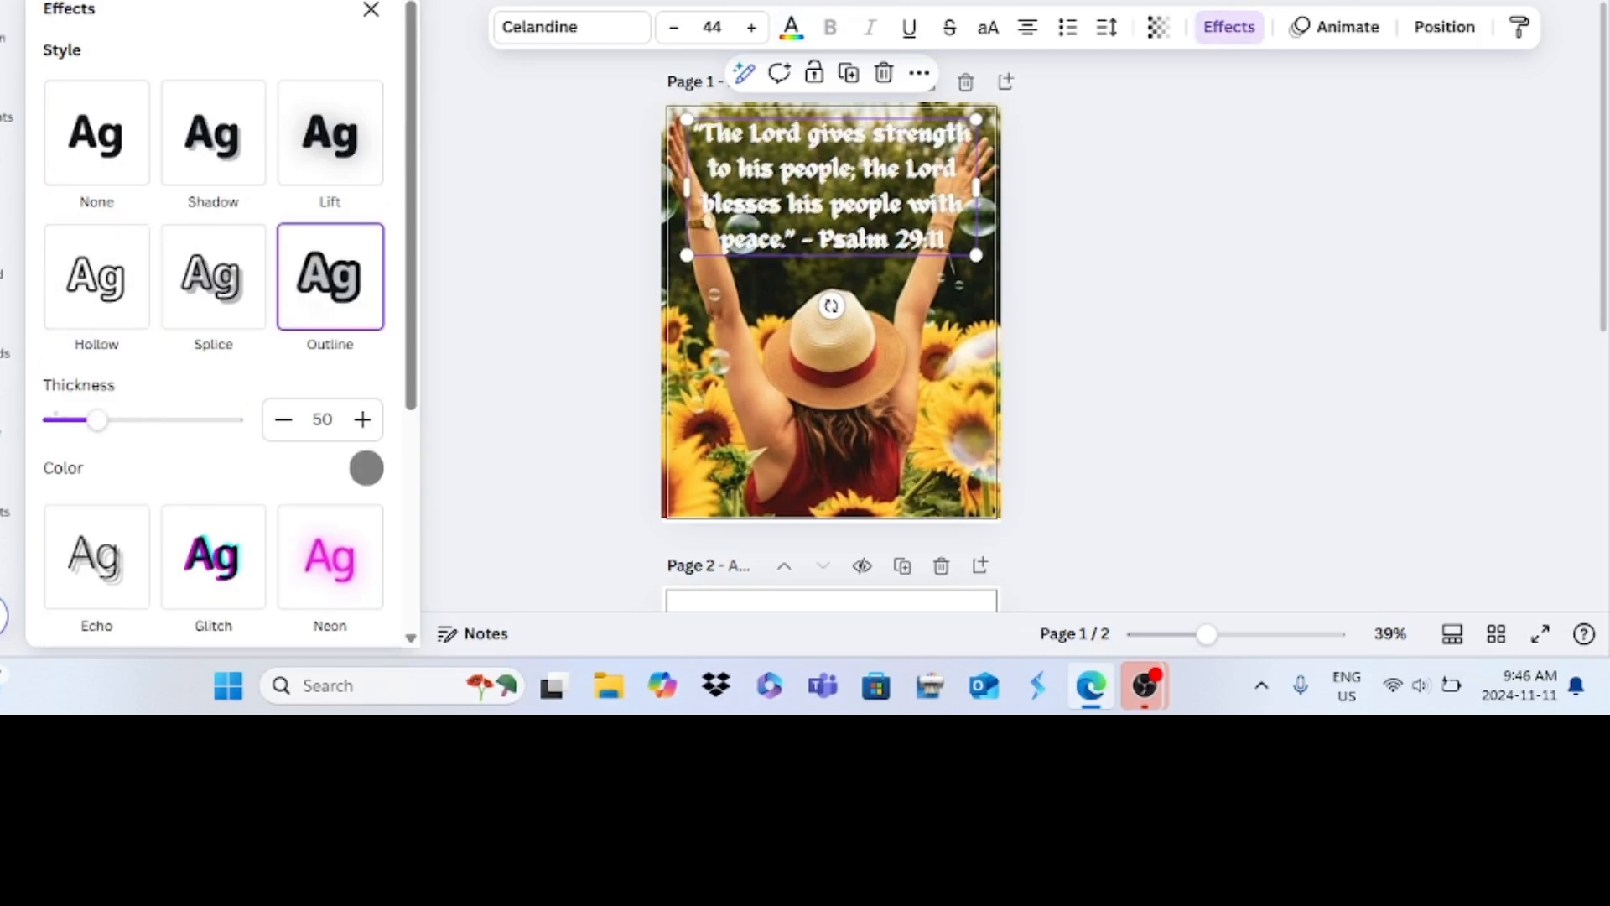
left_click(97, 277)
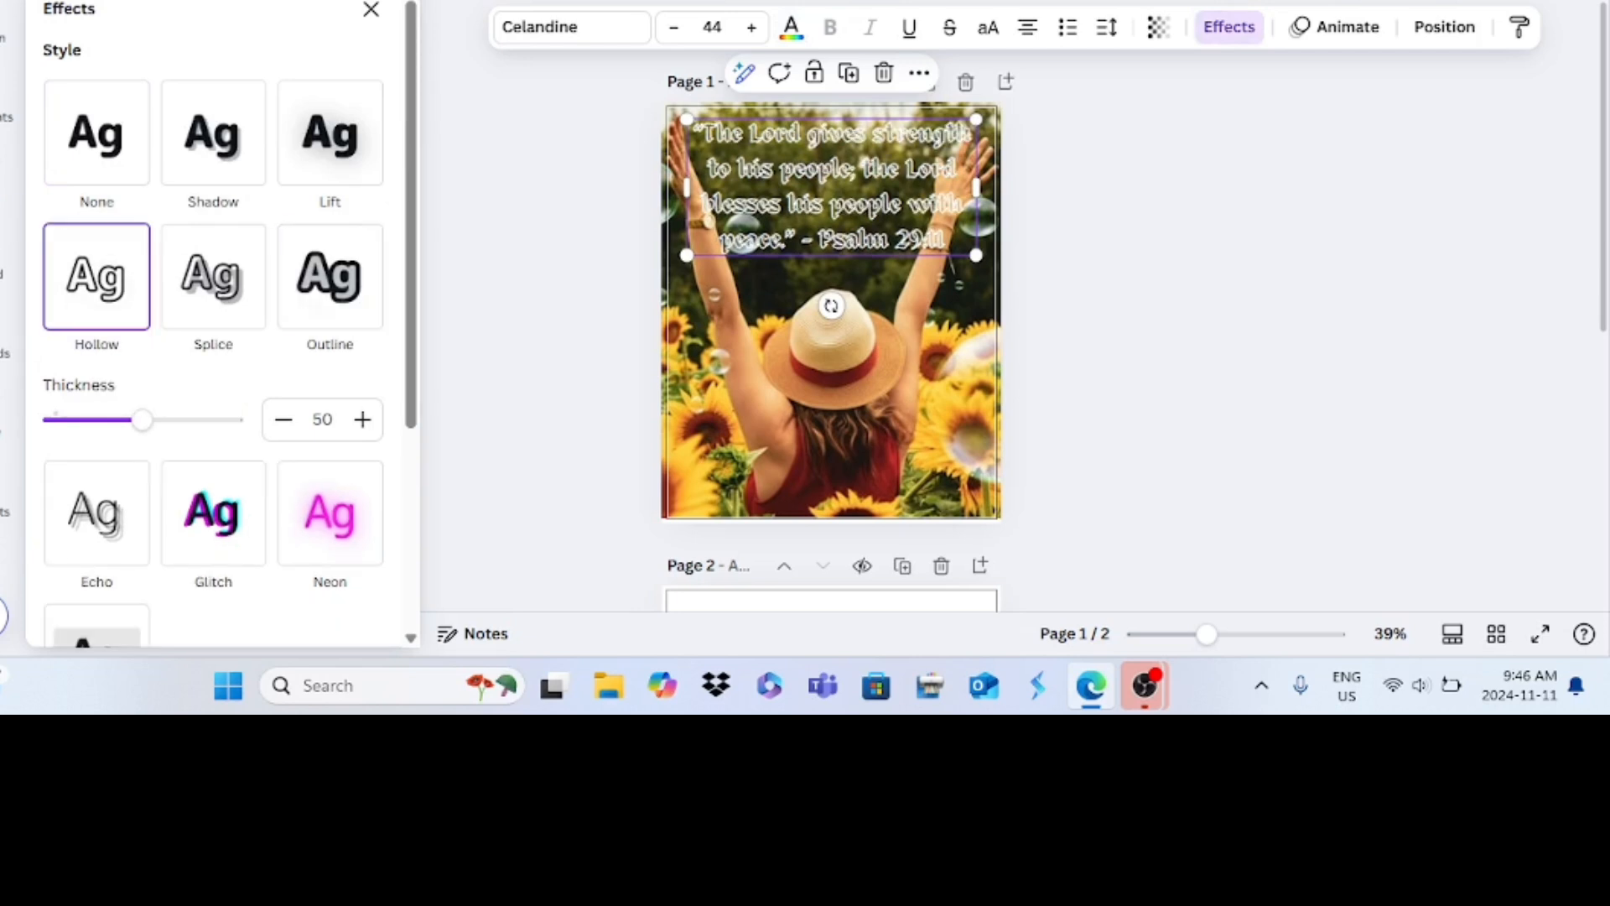
left_click(213, 277)
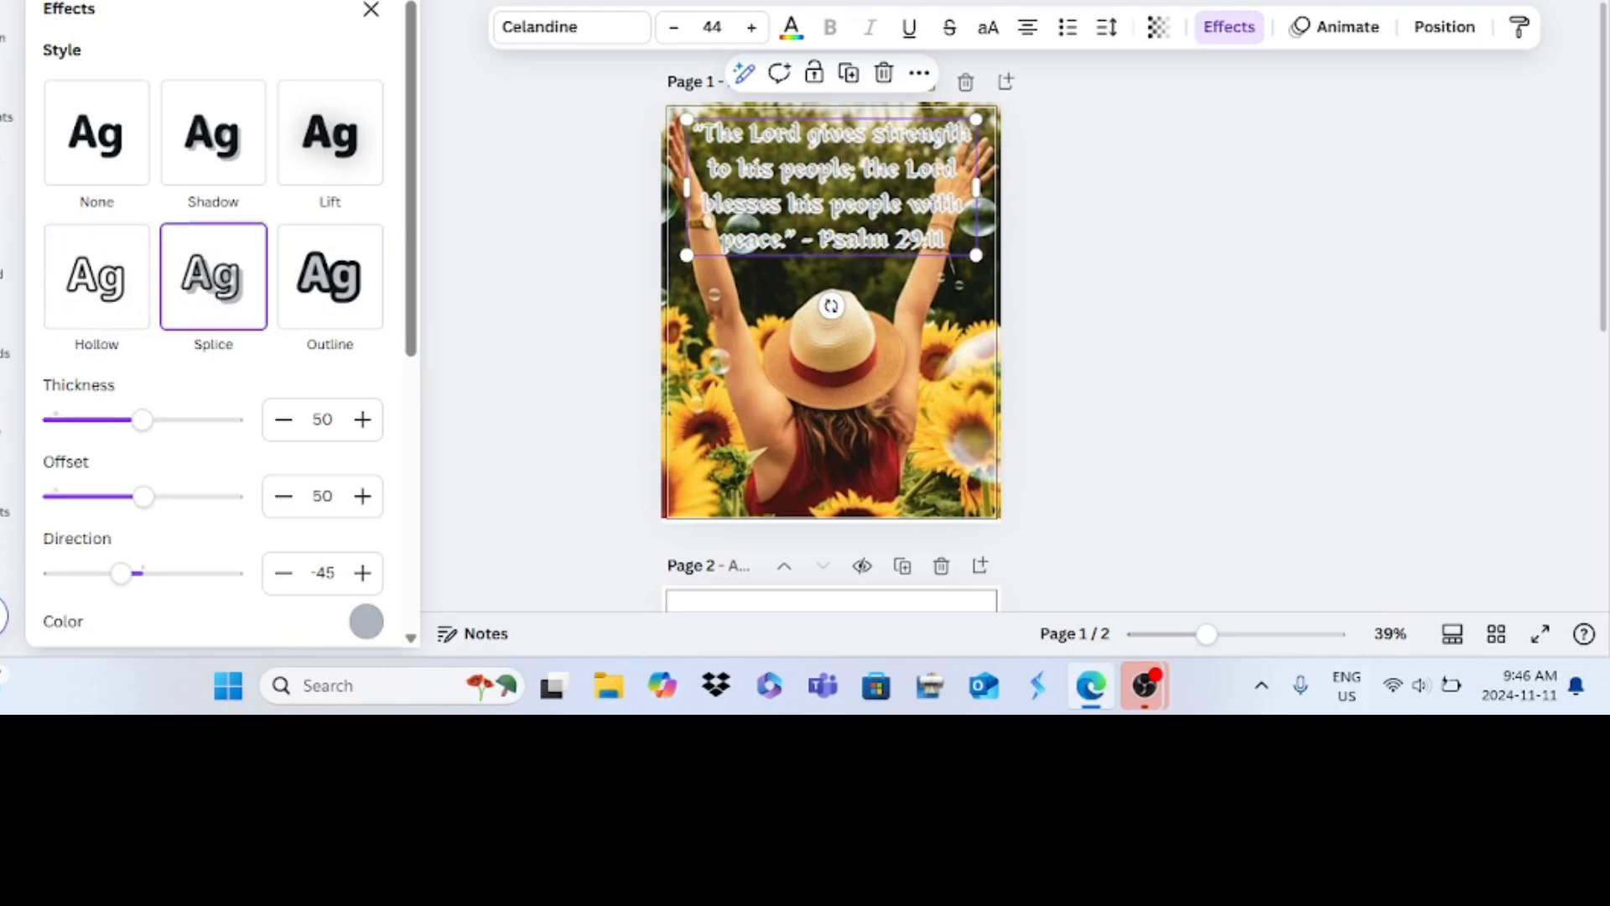
Step: Widen the verse's text box on both sides to font size 47.5 and give the text the Glitch effect
left_click_drag(686, 255, 676, 260)
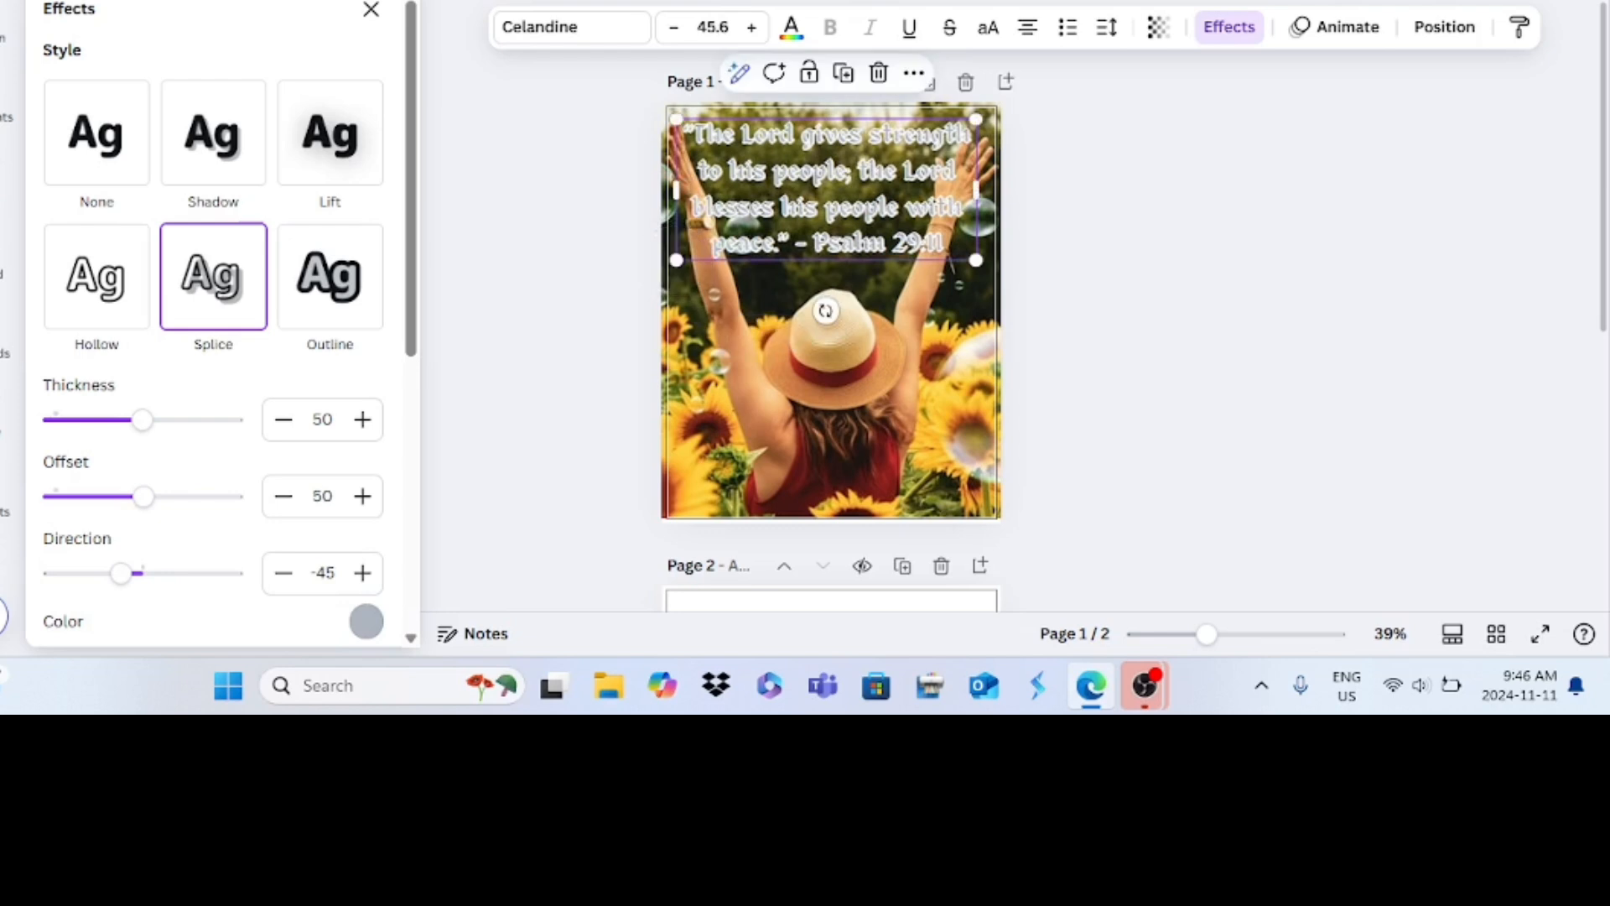
left_click_drag(977, 260, 989, 266)
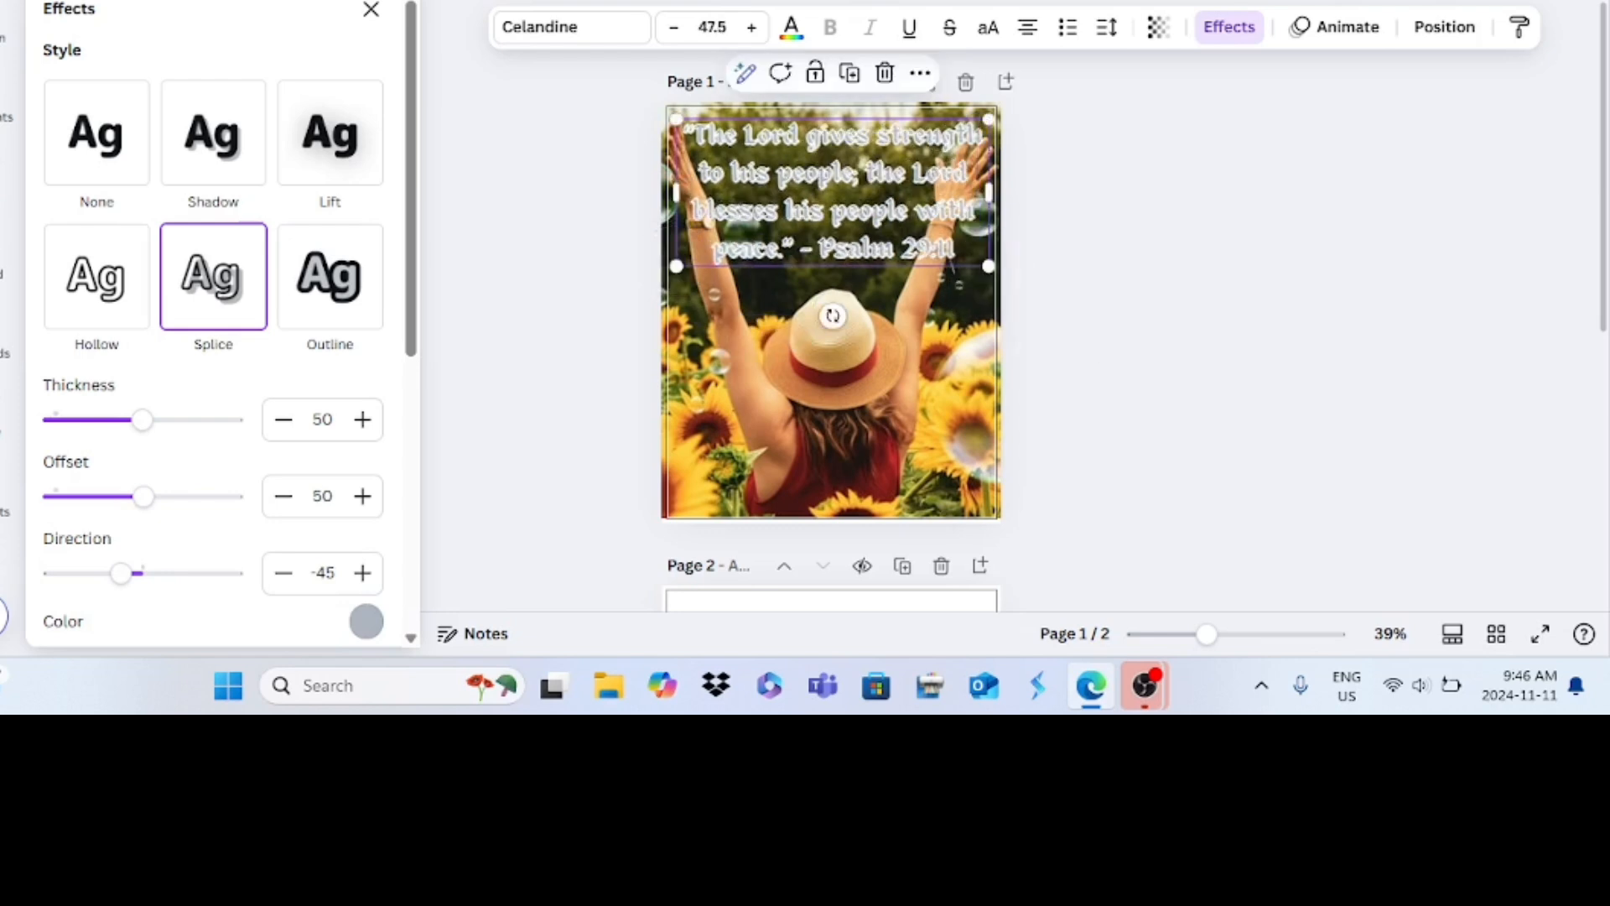
scroll(213, 378, "down", 2)
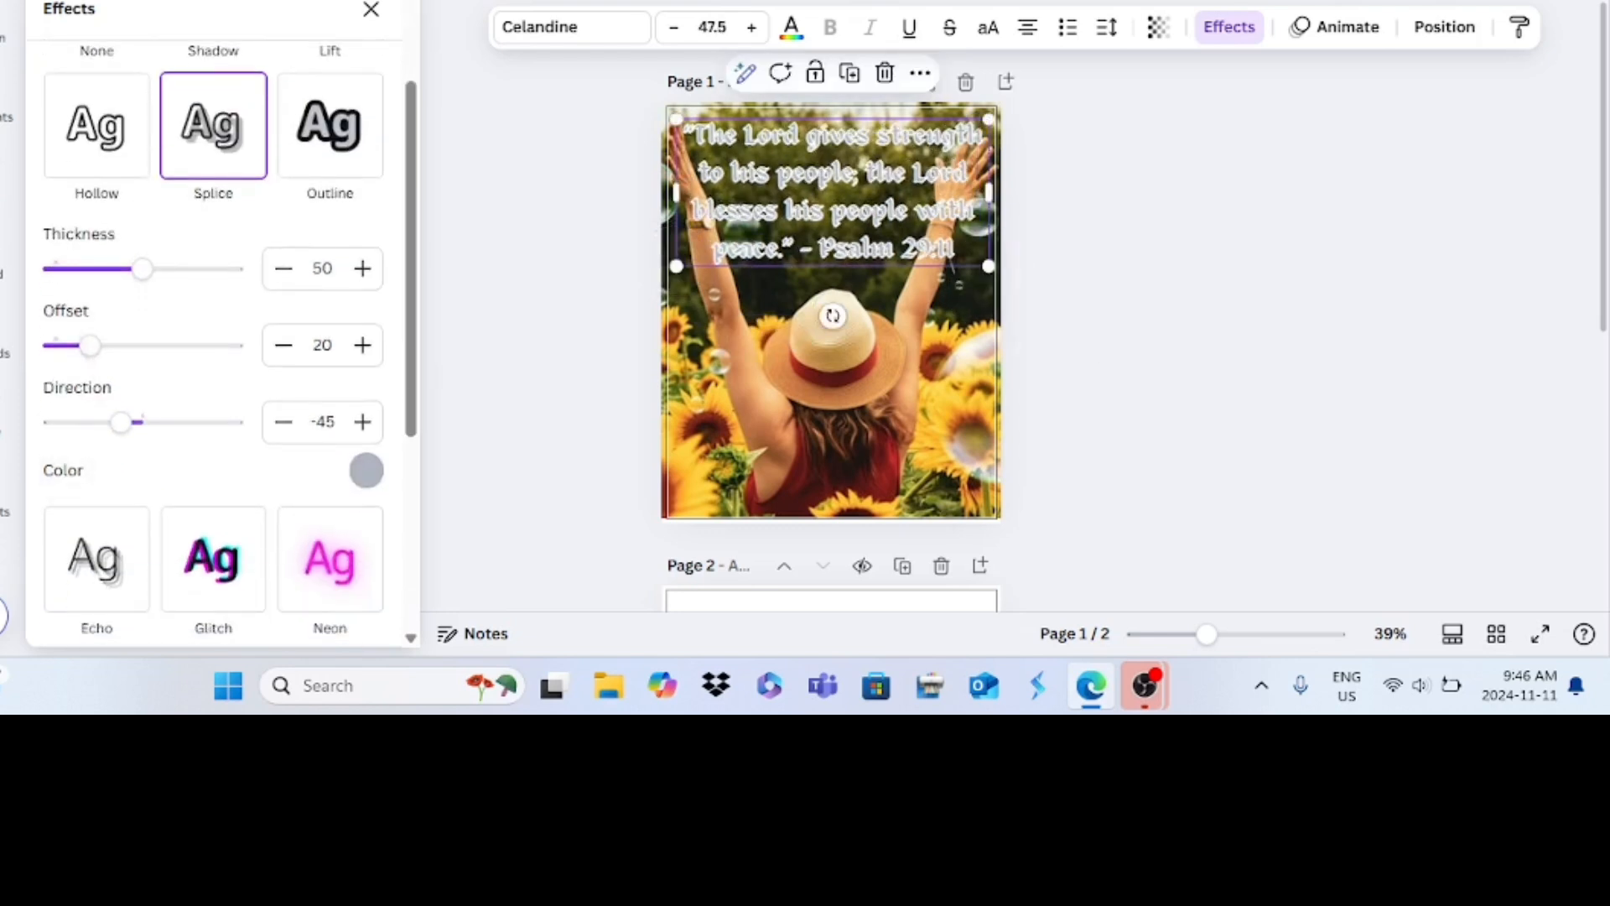
scroll(203, 386, "down", 1)
scroll(203, 386, "down", 1)
left_click(203, 386)
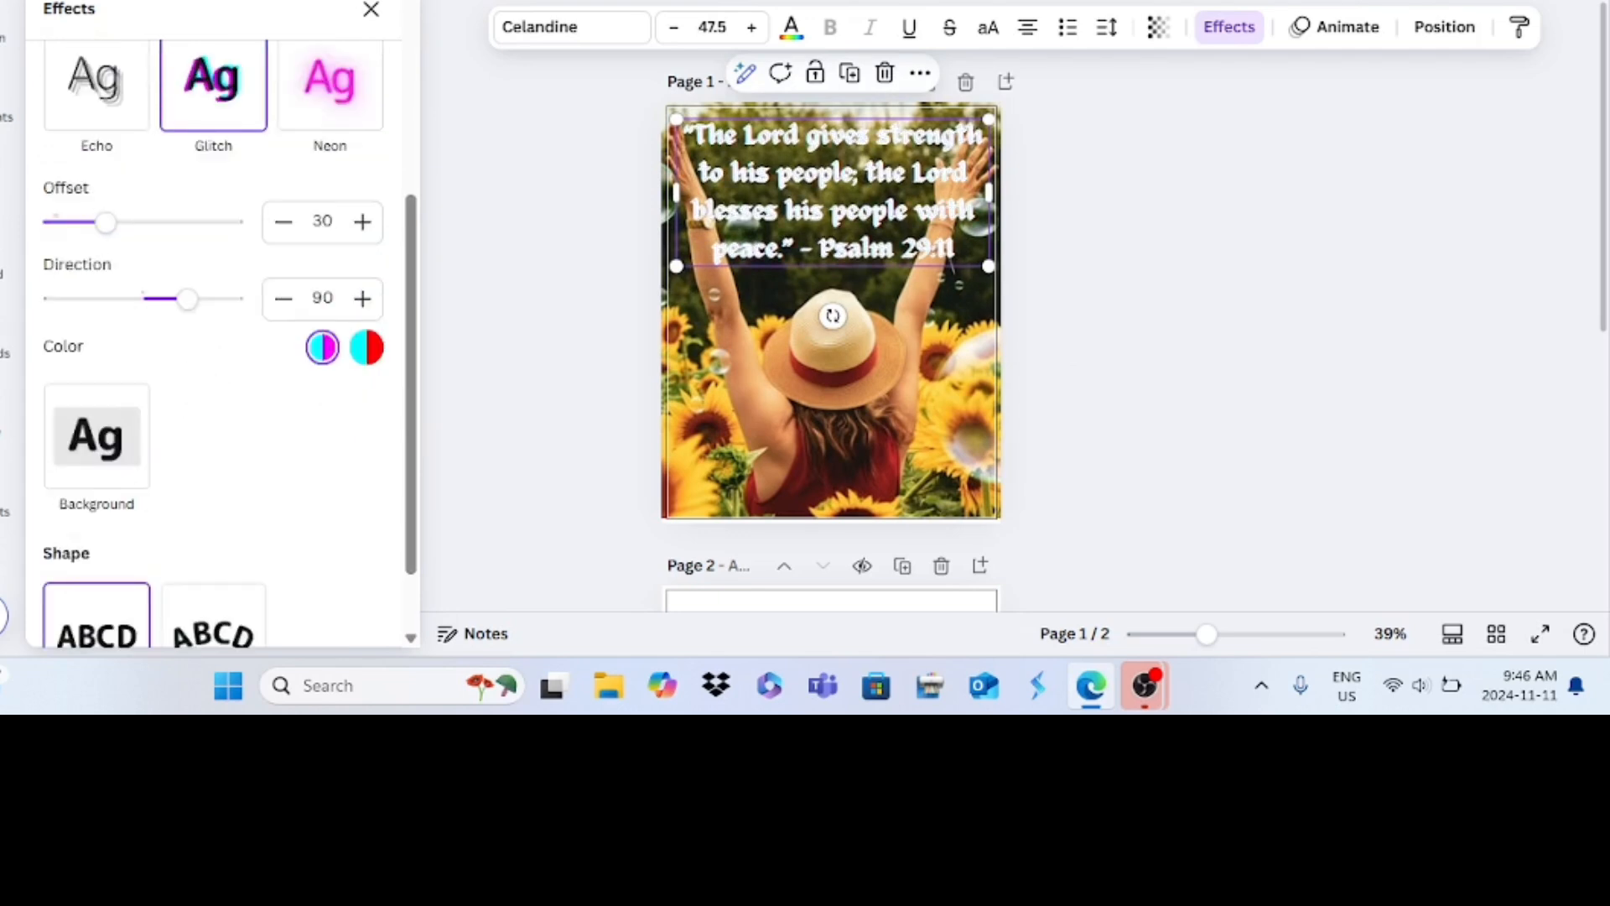
scroll(218, 335, "down", 1)
scroll(218, 336, "up", 2)
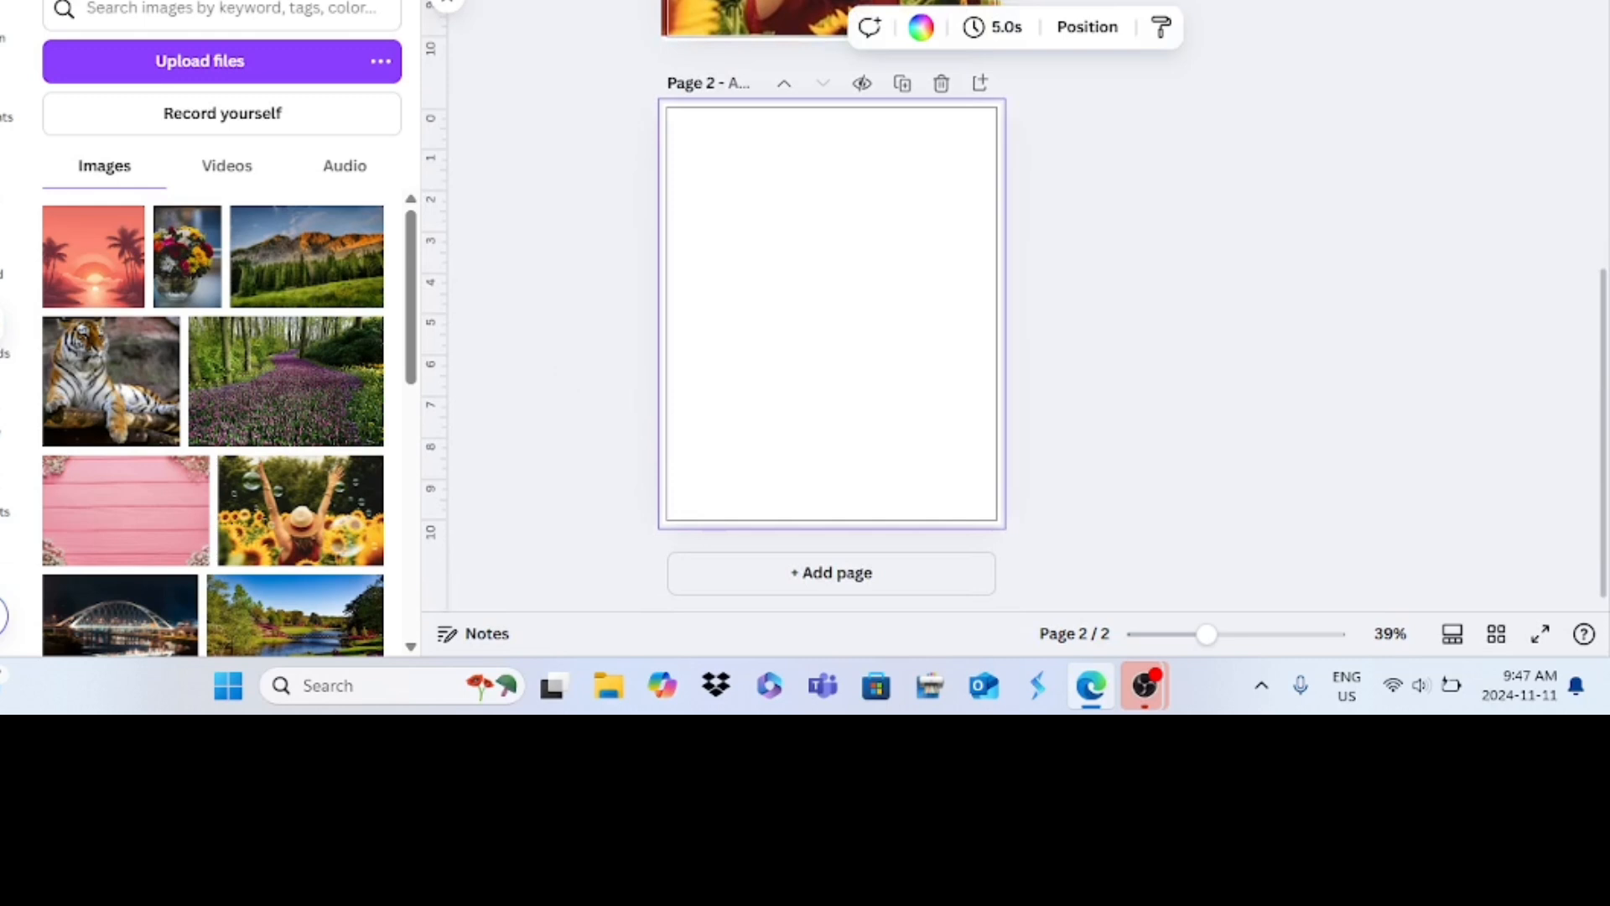
Step: Add the uploaded photo of the garden lake with purple flowers to page 2 and stretch it over the whole page, about 8.9 x 10.3 in
scroll(213, 423, "down", 3)
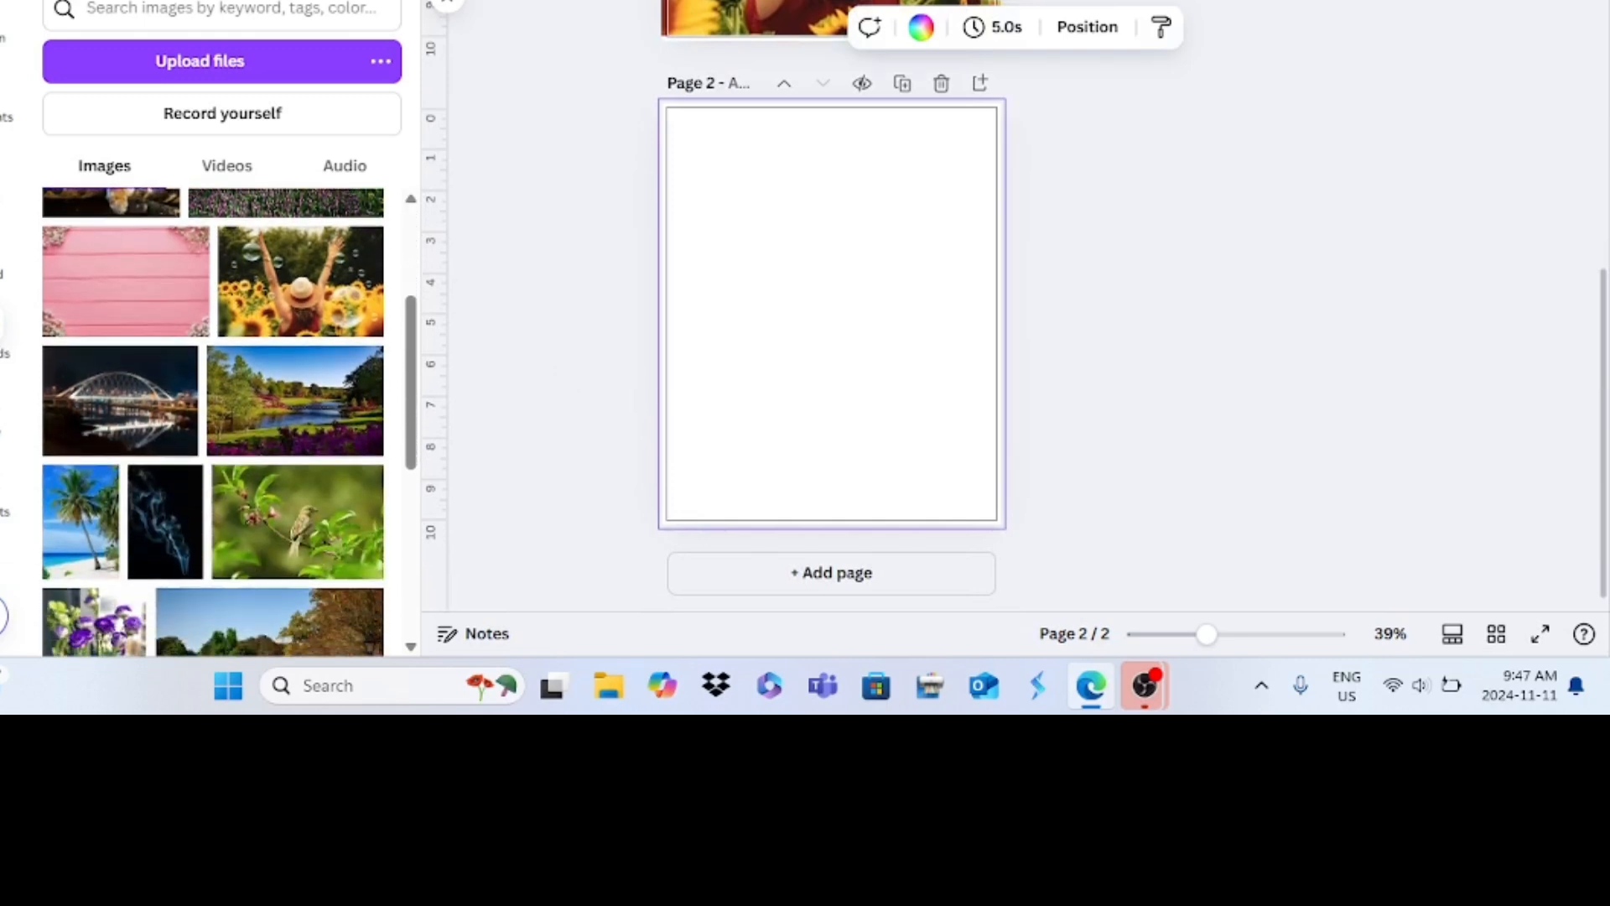
left_click(295, 400)
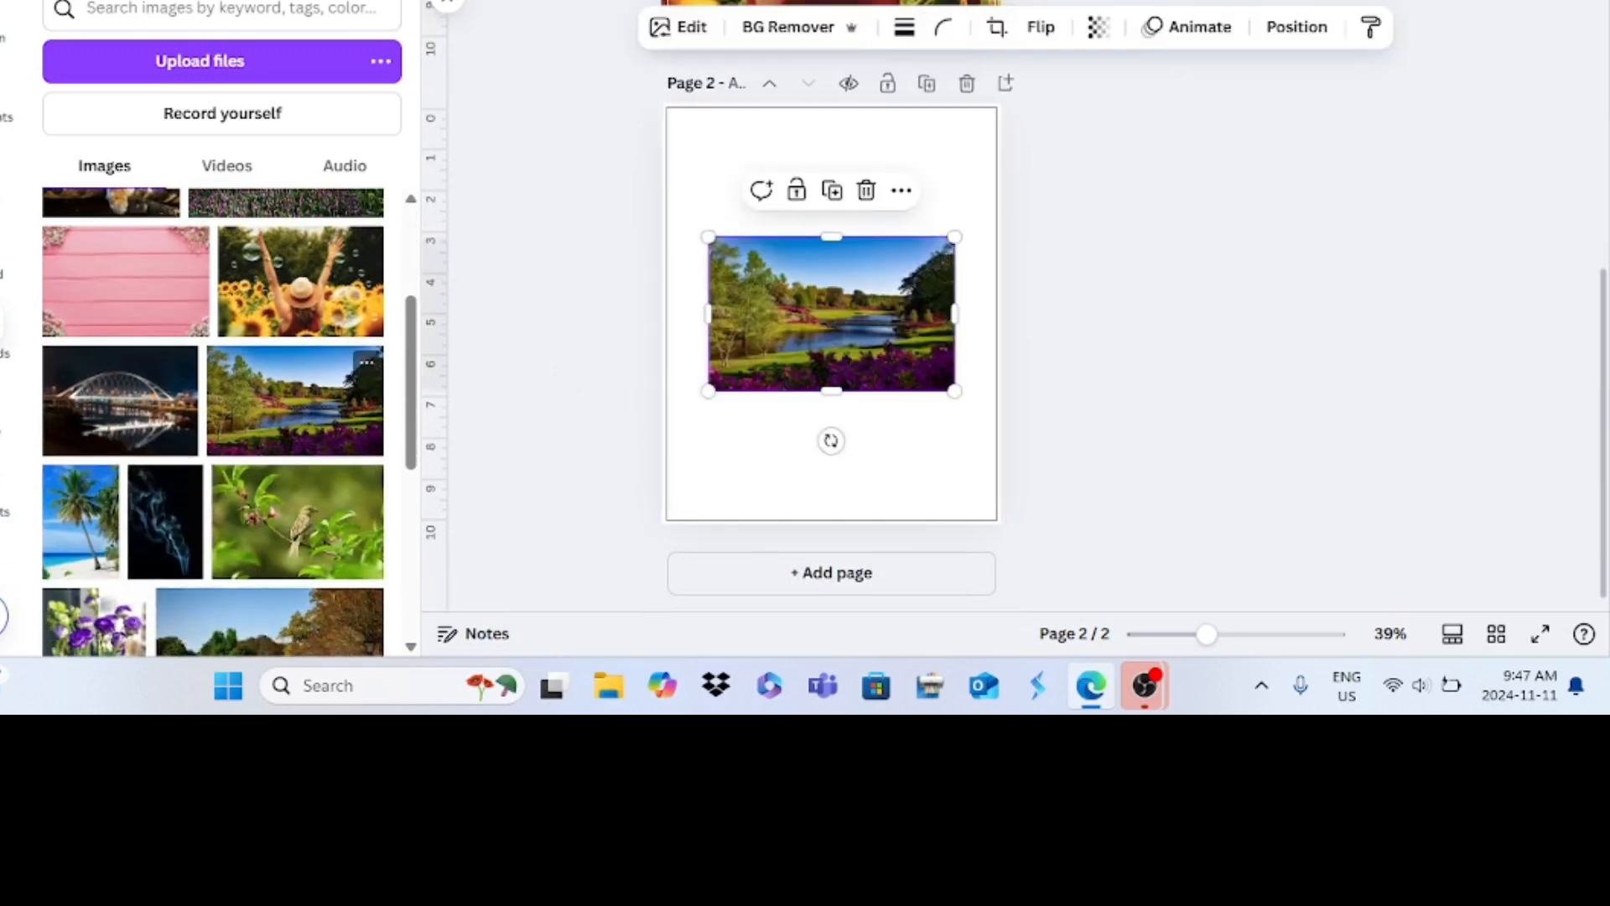
left_click_drag(831, 391, 830, 475)
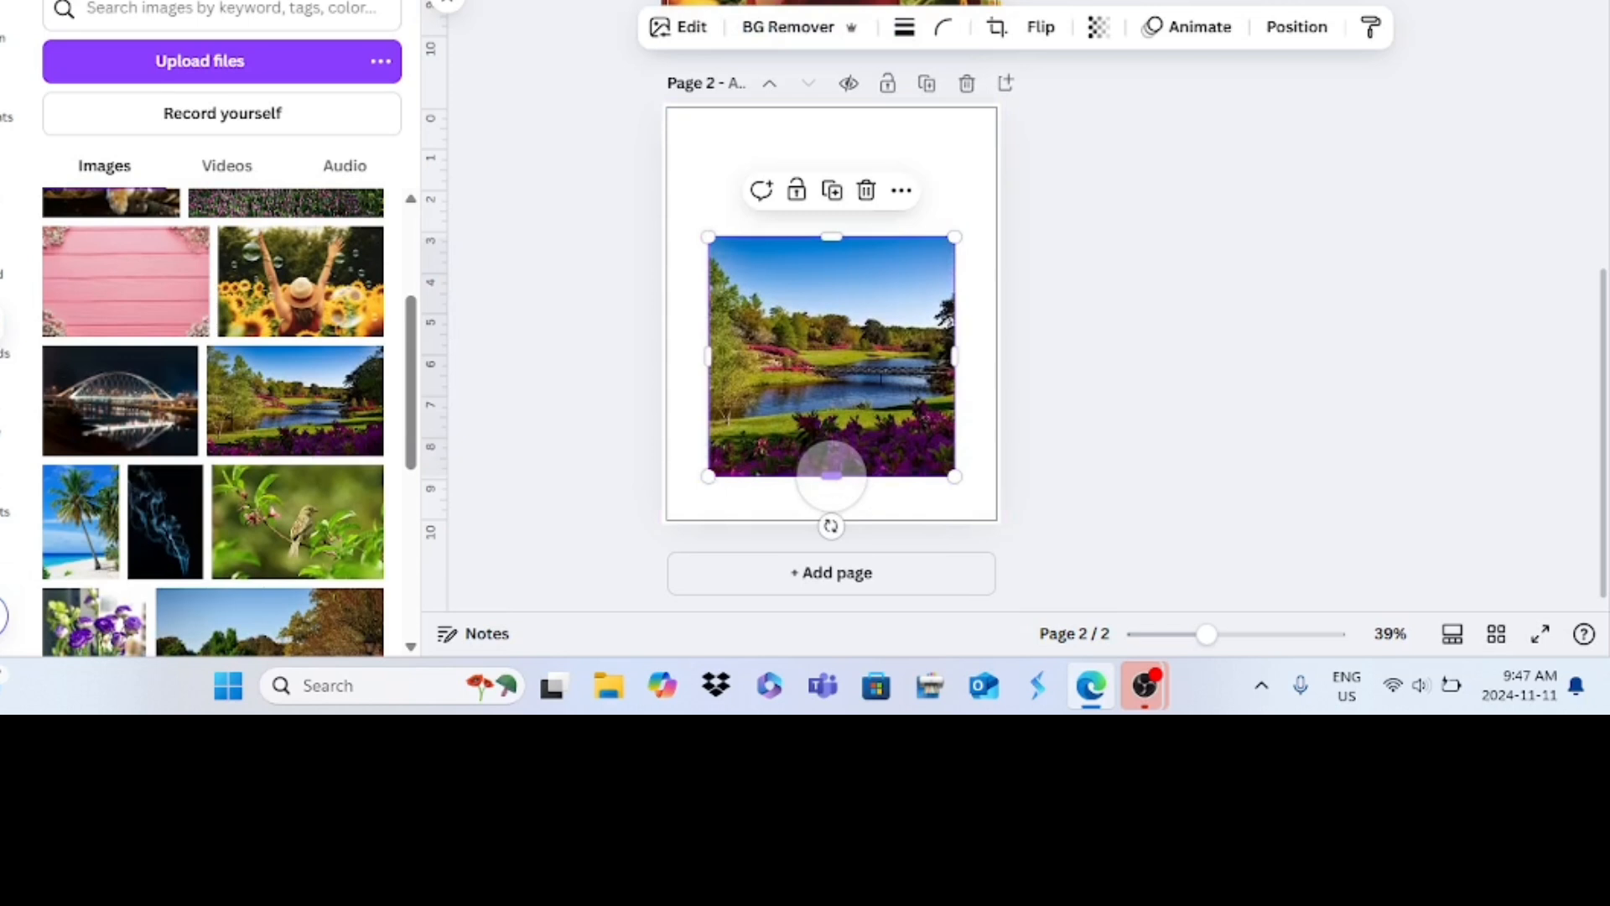
left_click_drag(709, 235, 639, 167)
left_click_drag(955, 167, 1005, 120)
left_click_drag(822, 120, 822, 94)
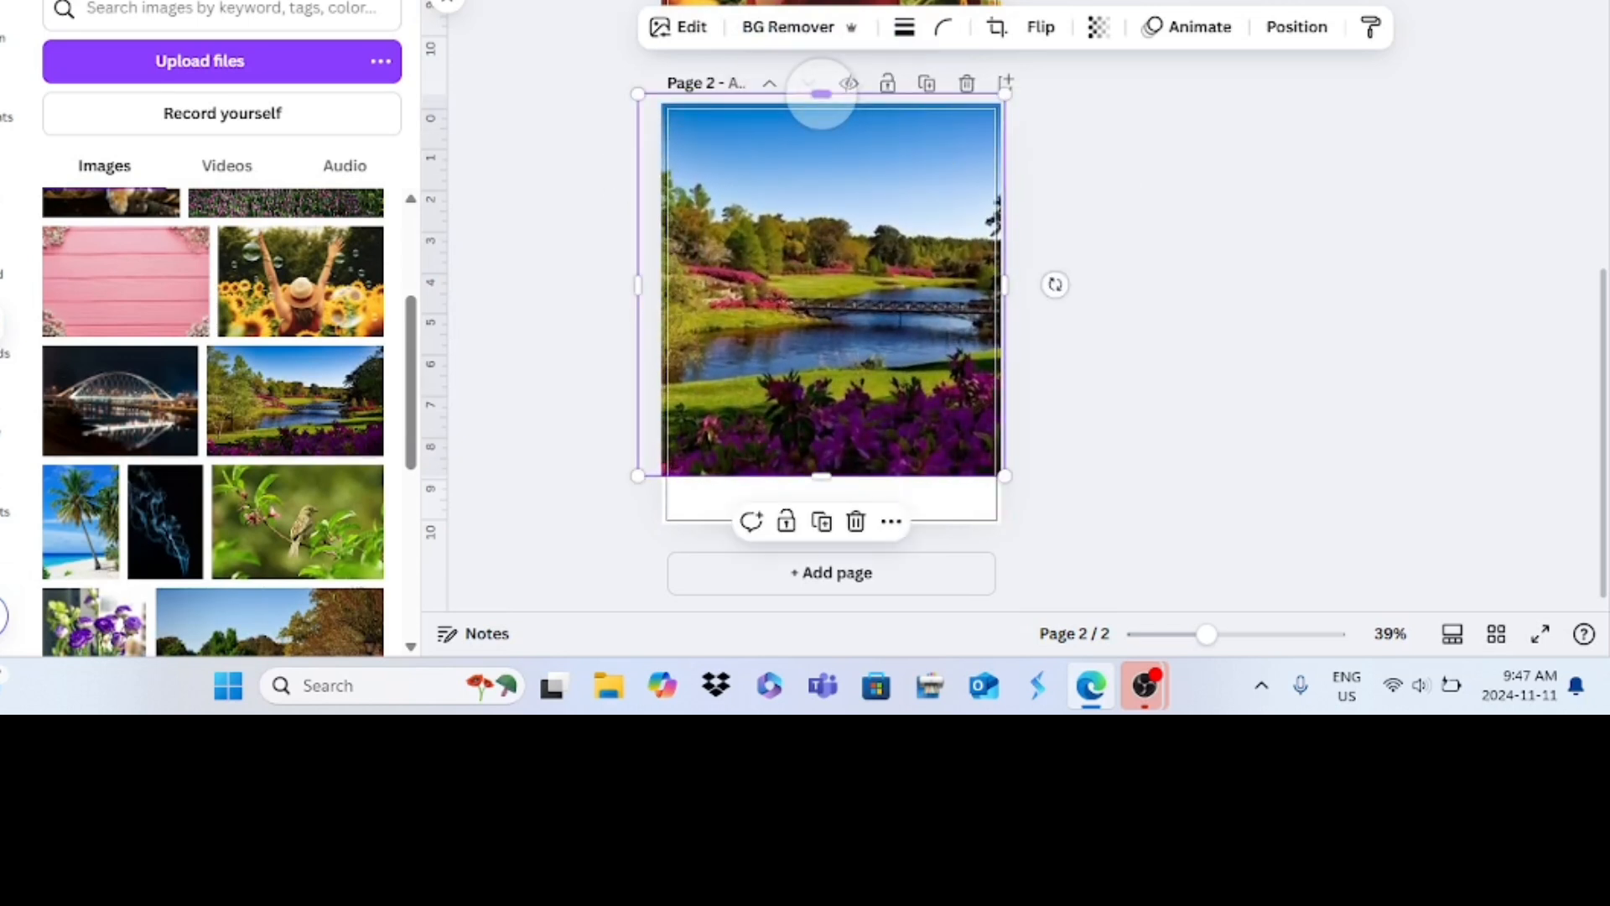
left_click_drag(821, 476, 821, 520)
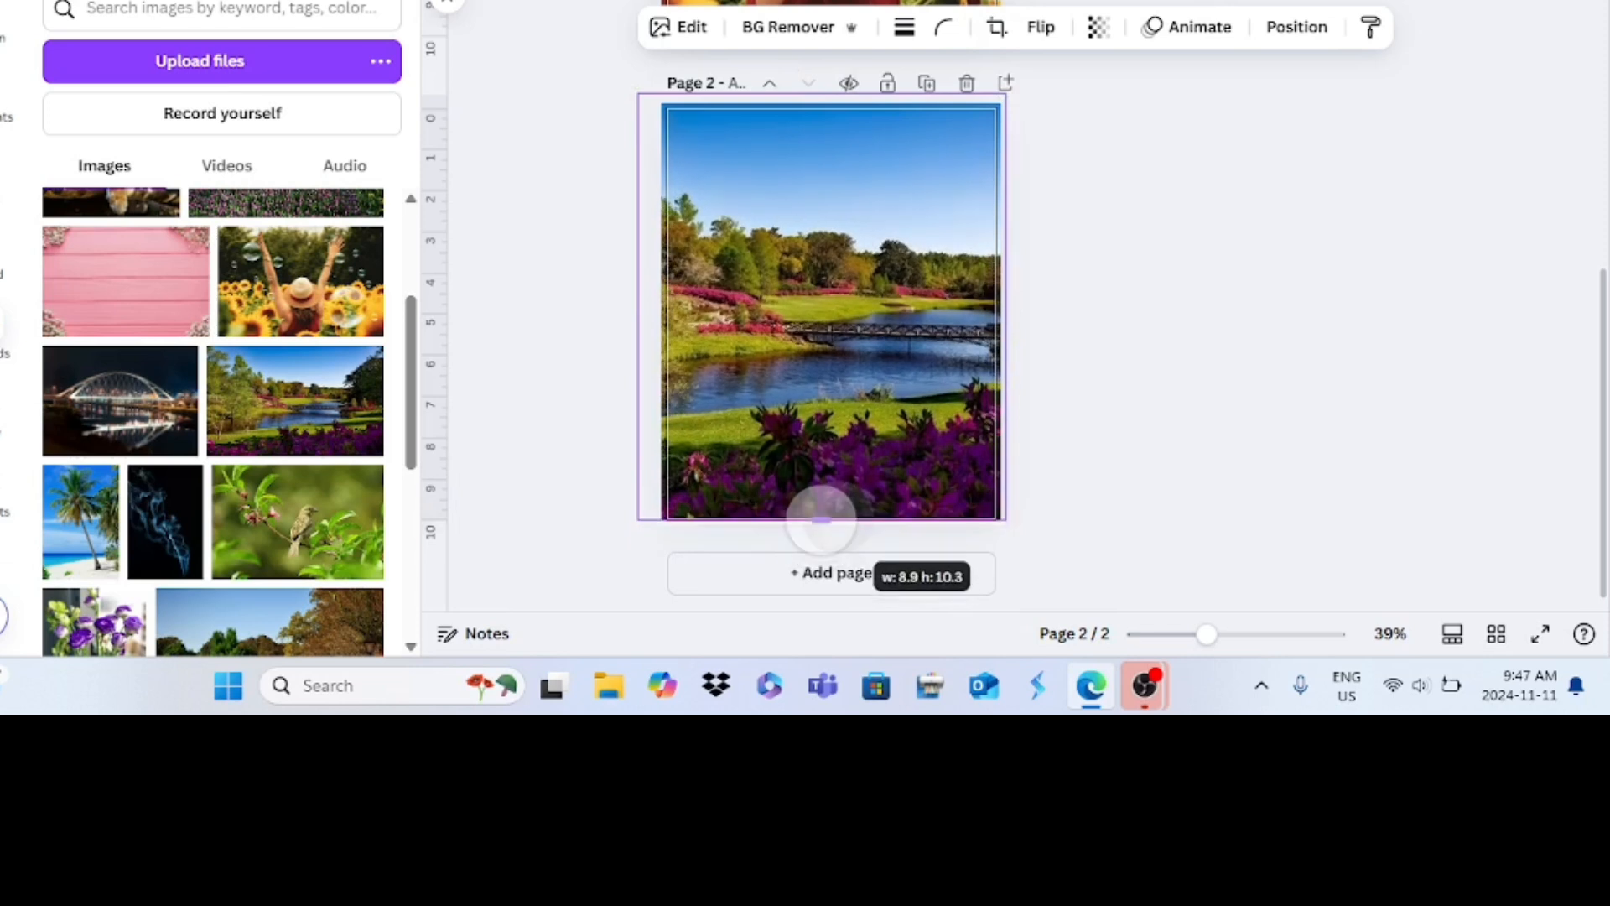
left_click(564, 316)
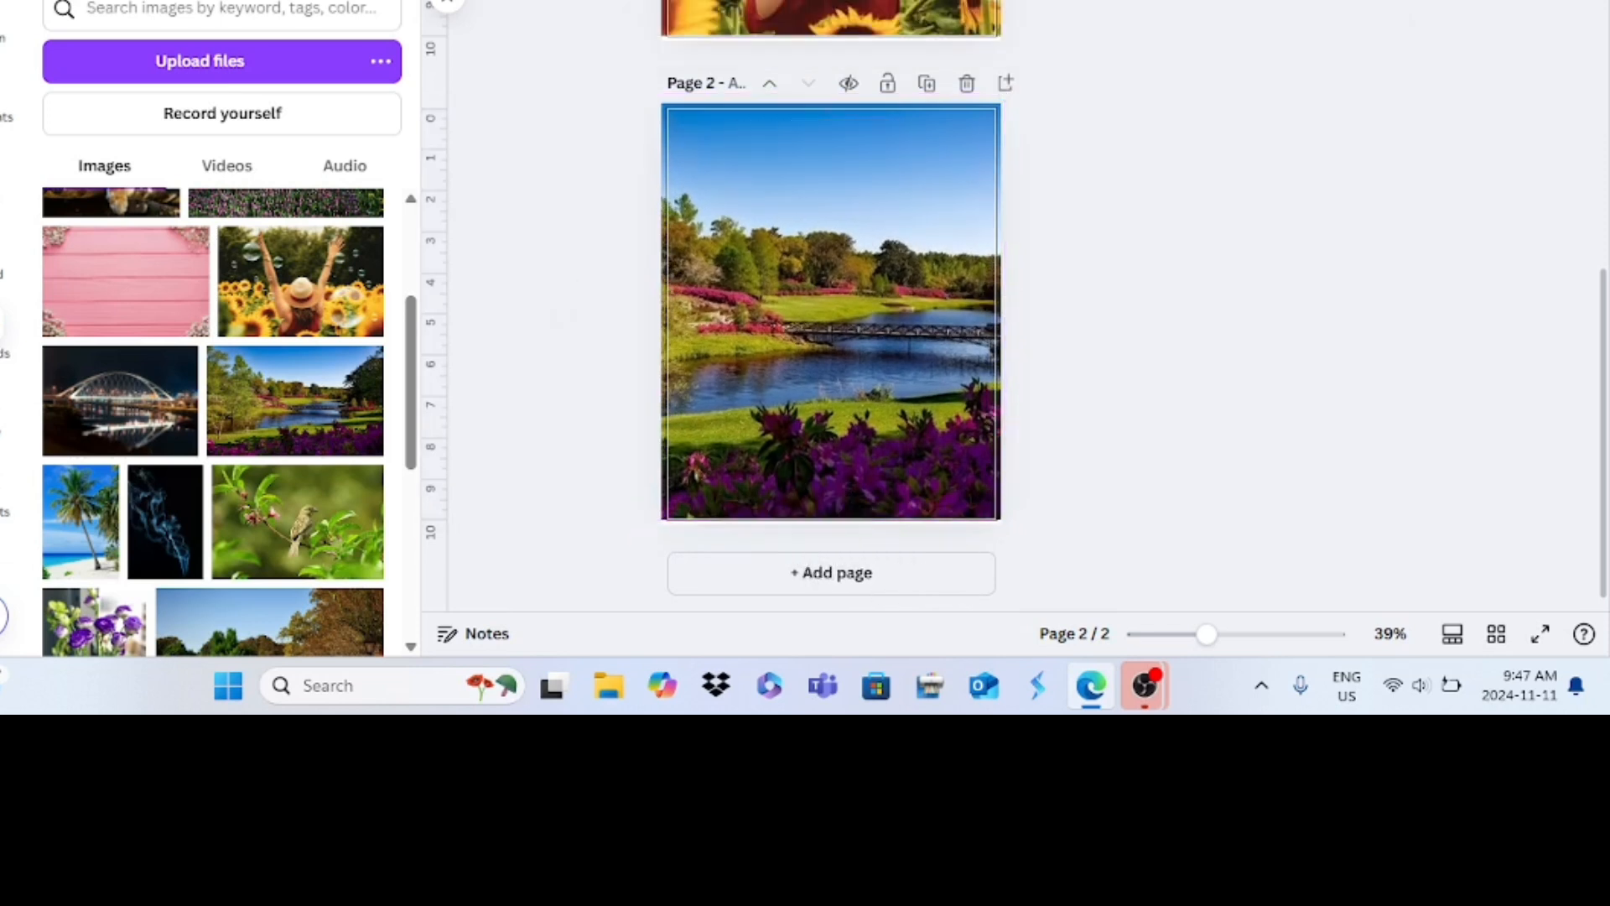
Step: Pull the lake photo's left edge in closer to the edge of page 2
left_click(805, 314)
mouse_move(637, 307)
left_mouse_down()
mouse_move(669, 306)
mouse_move(656, 307)
left_mouse_up()
left_click(1191, 369)
Step: Add the uploaded illustration of the woman with the colorful afro and scarf to page 2 and remove its background
scroll(213, 420, "down", 2)
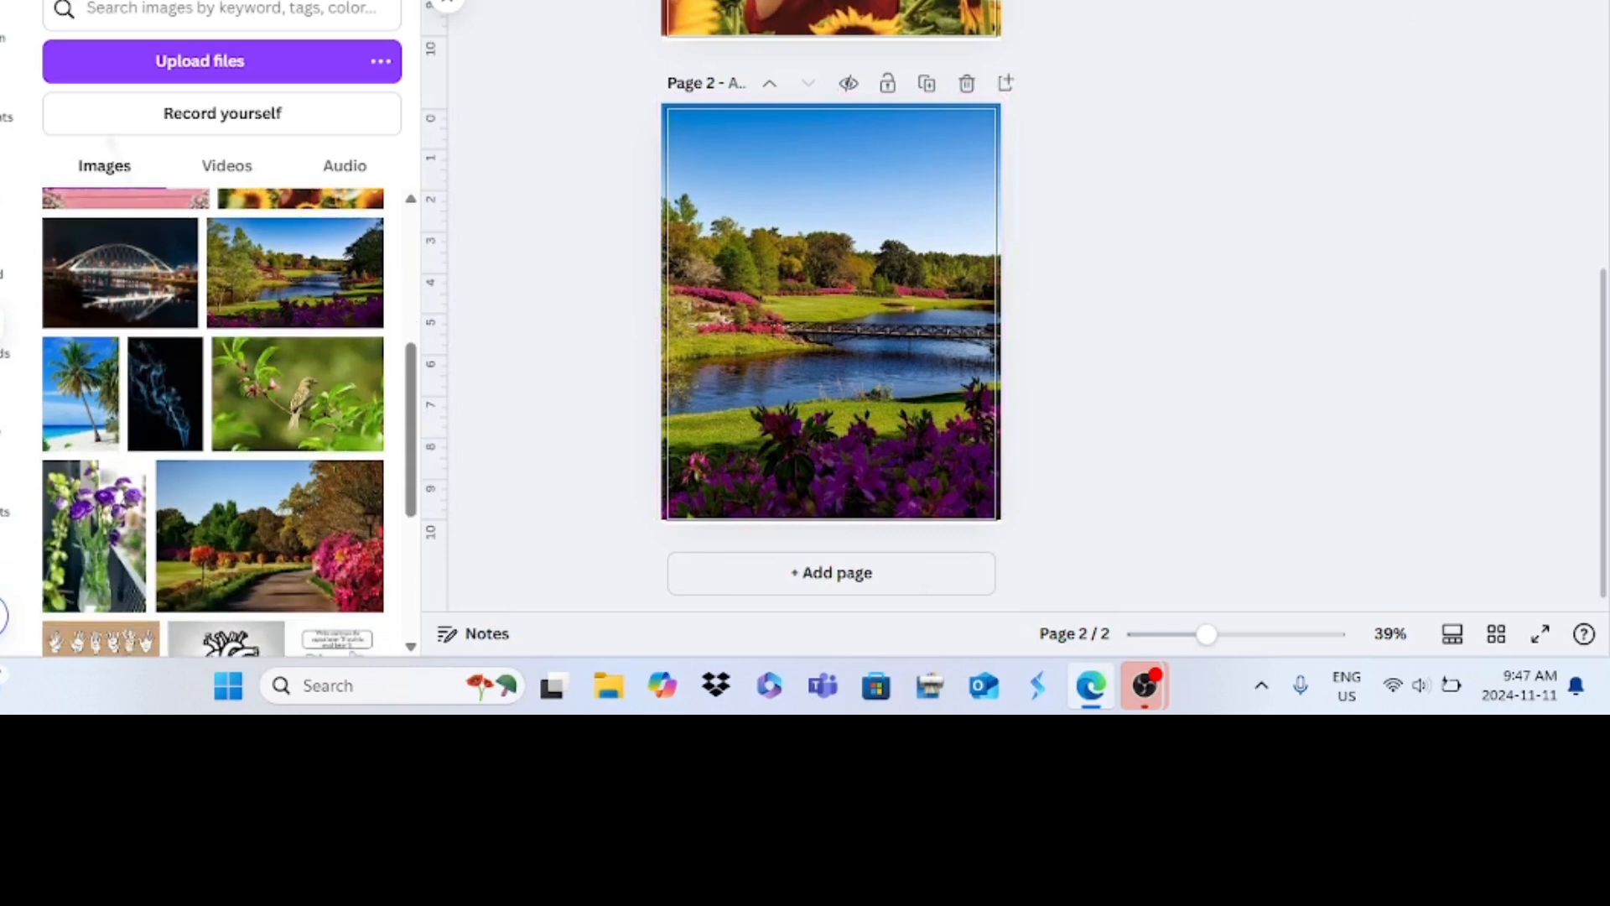
scroll(213, 420, "up", 4)
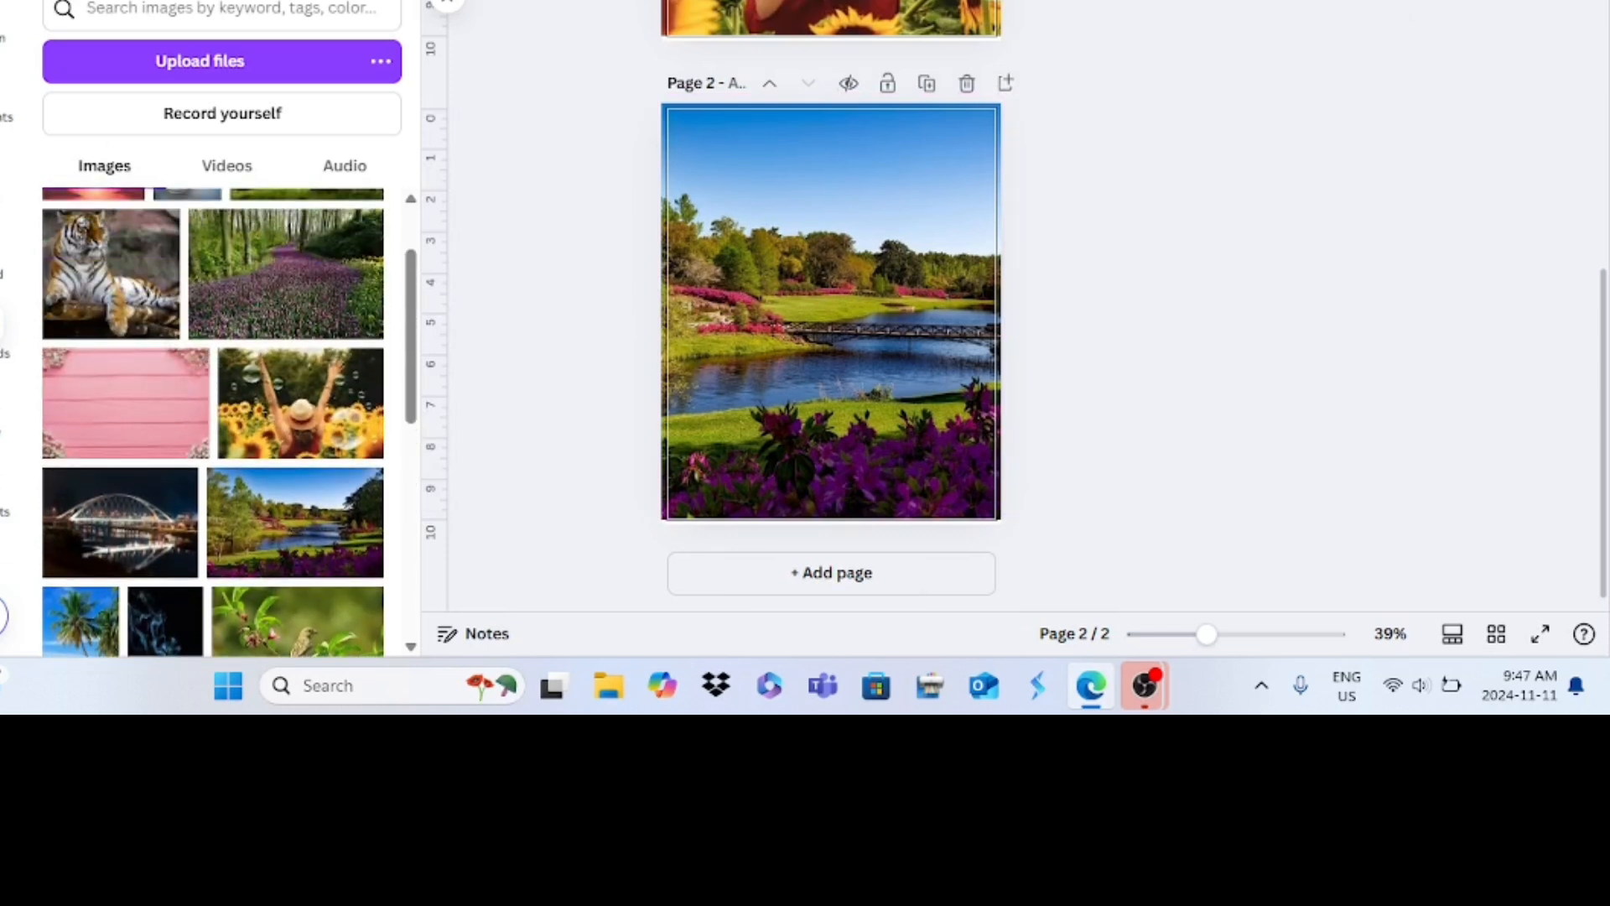
scroll(213, 419, "down", 10)
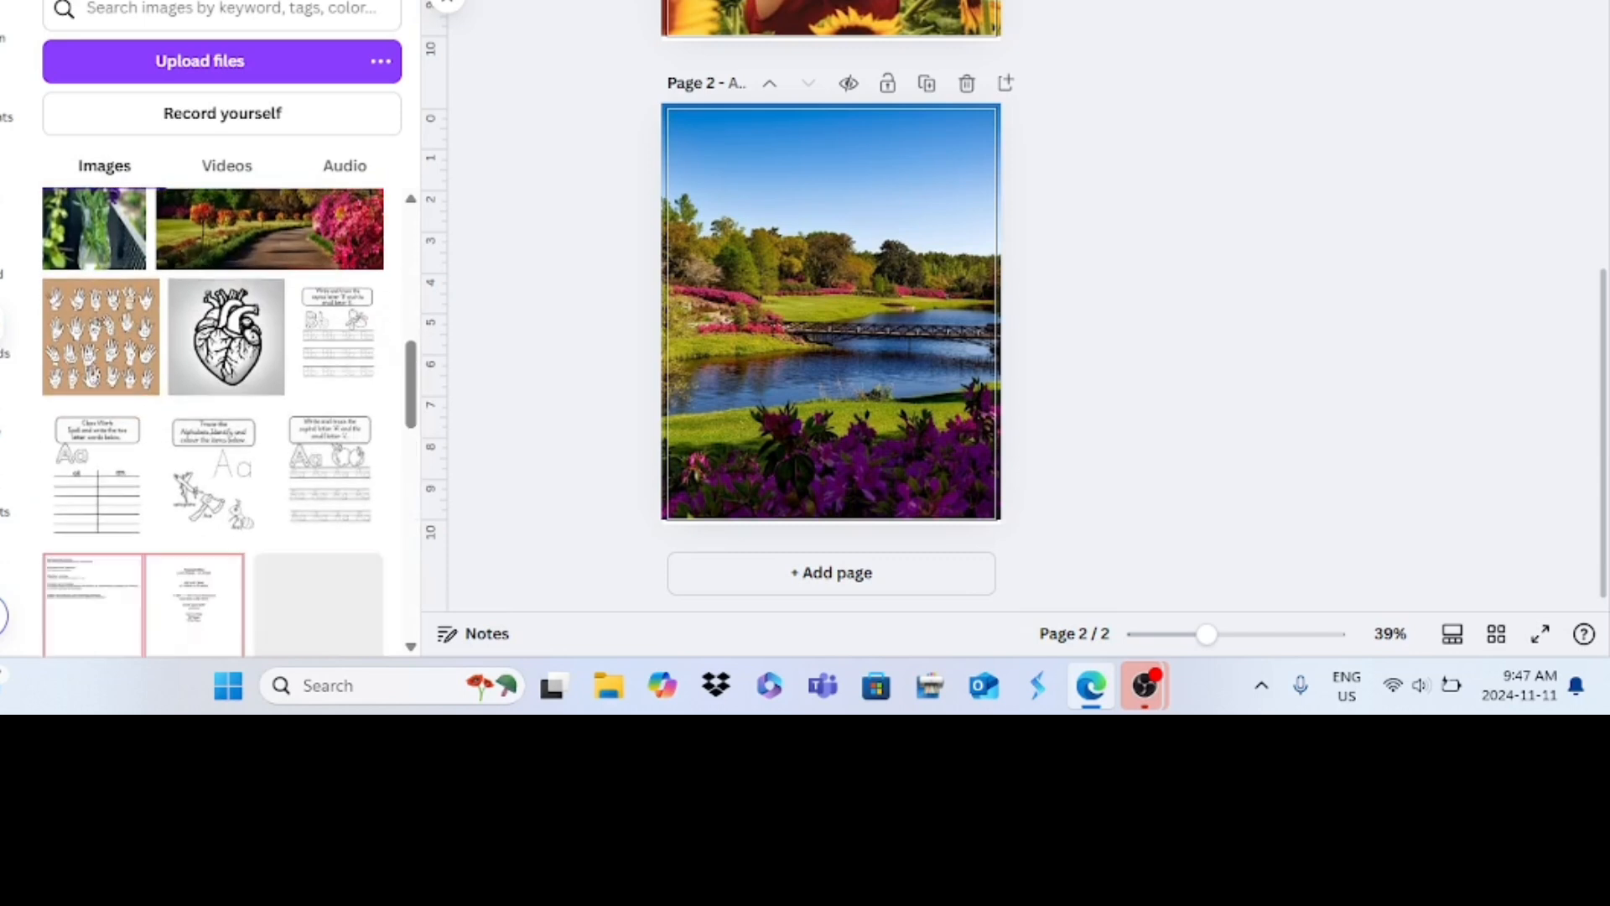
scroll(213, 419, "down", 10)
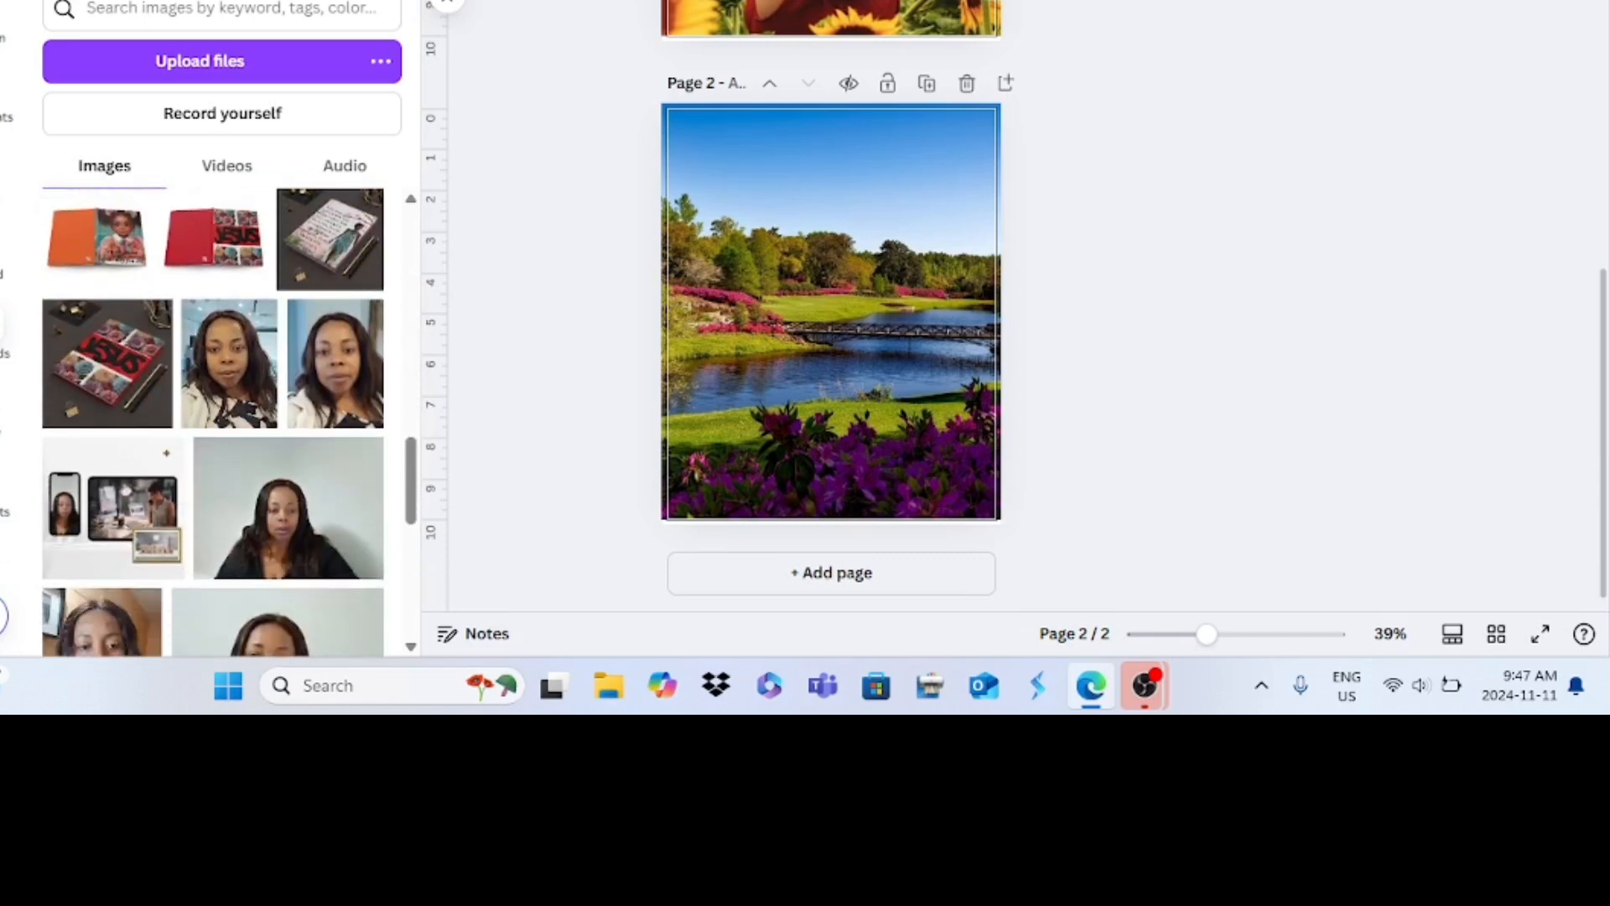
scroll(213, 420, "down", 5)
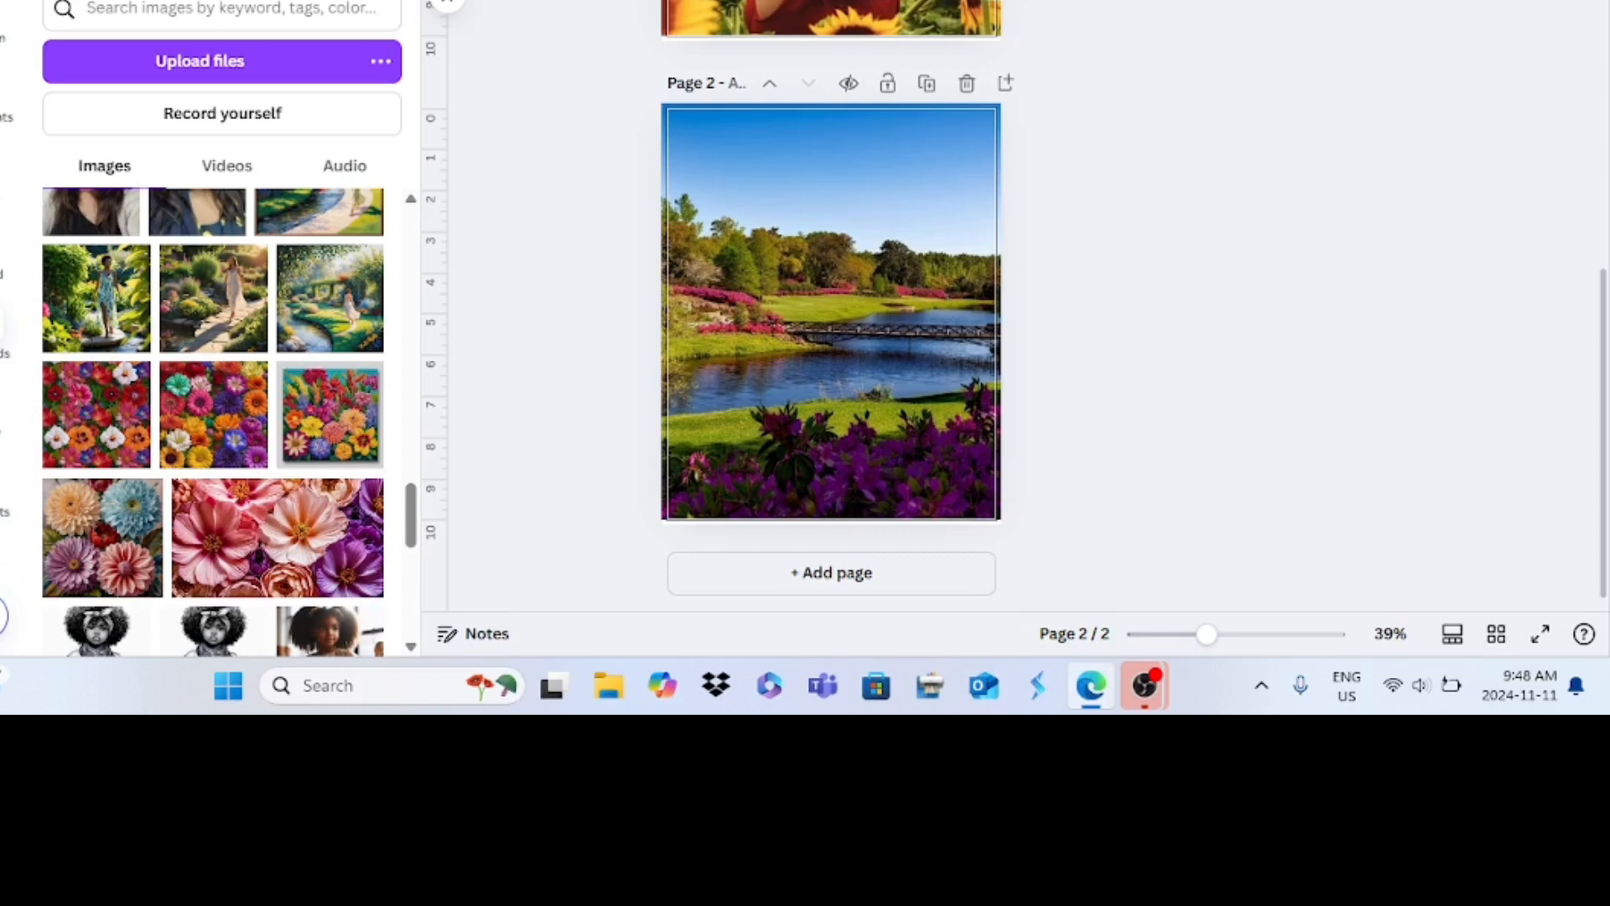
scroll(213, 419, "down", 5)
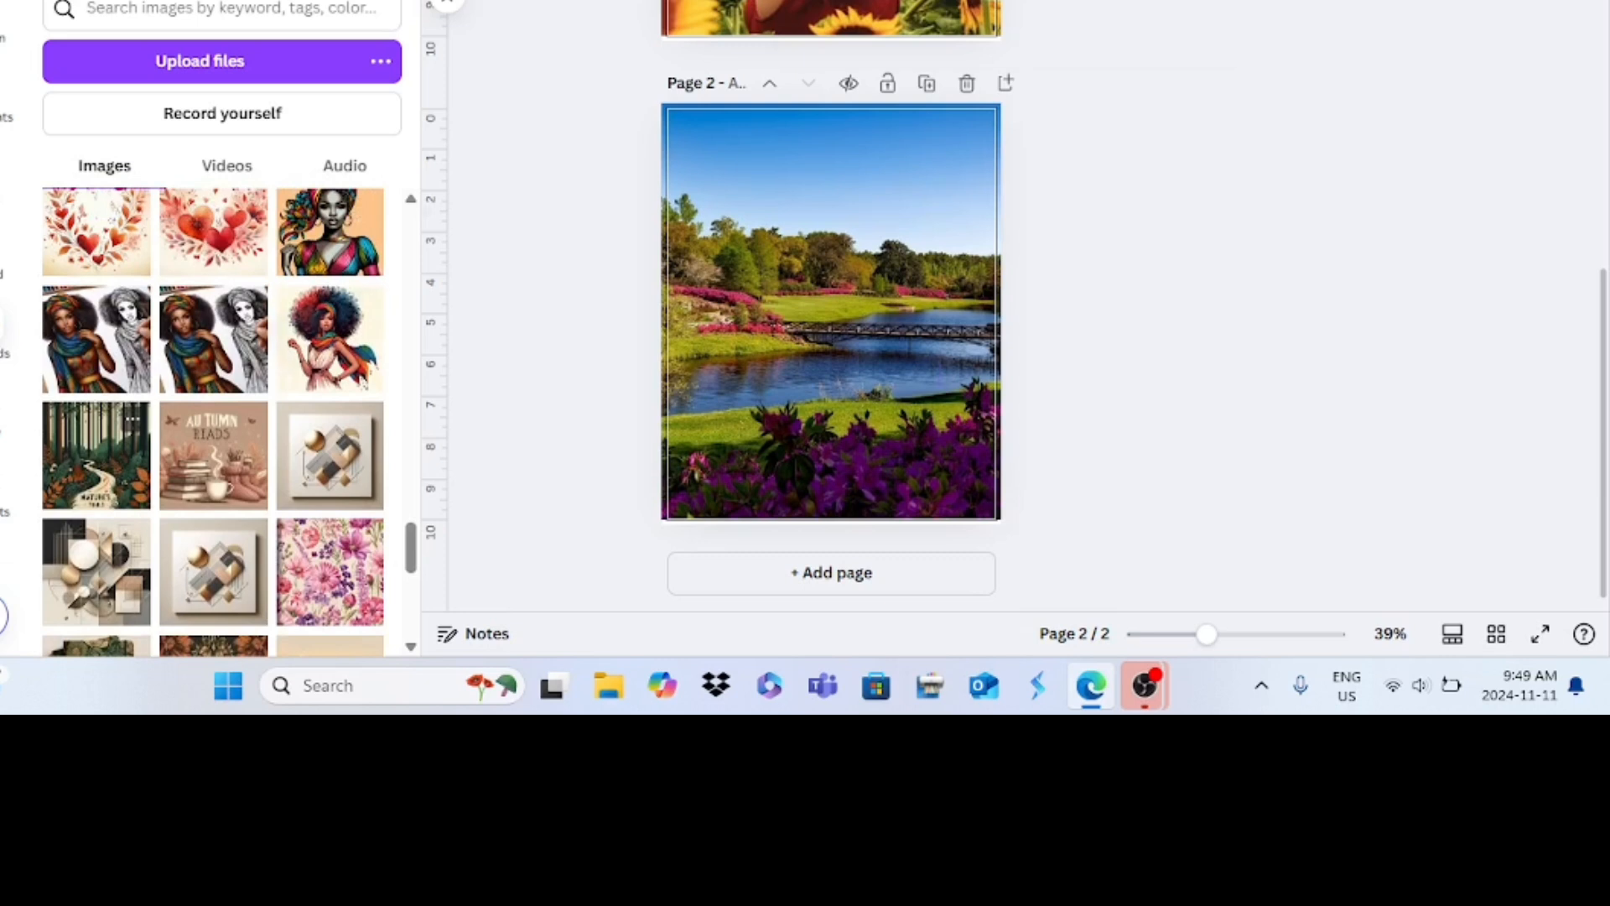
left_click(329, 339)
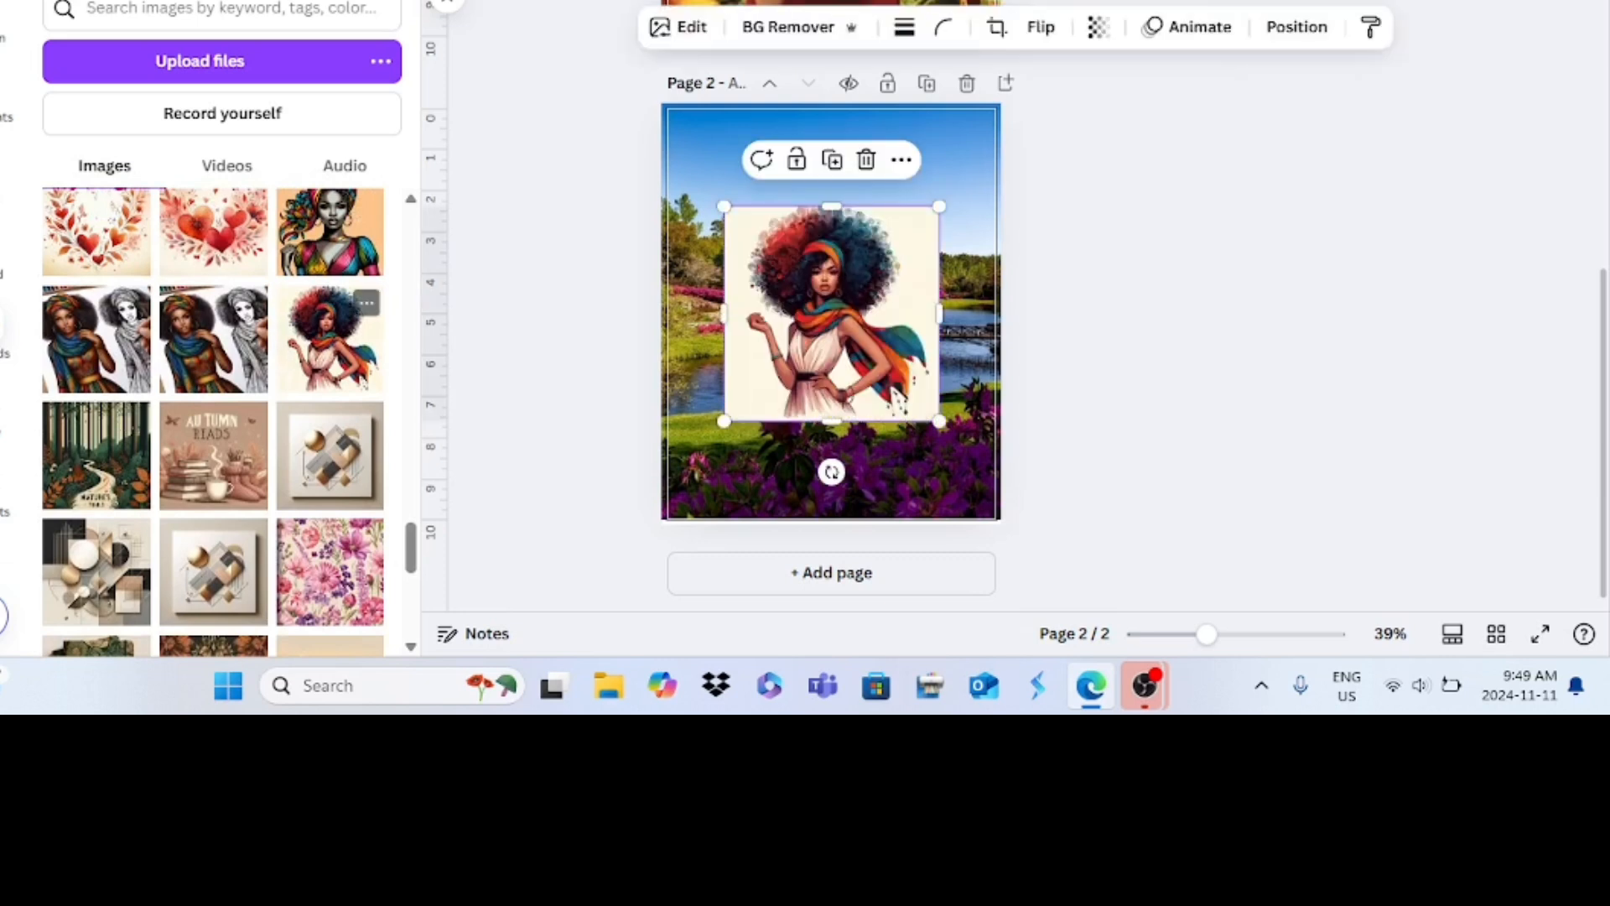
left_click(789, 28)
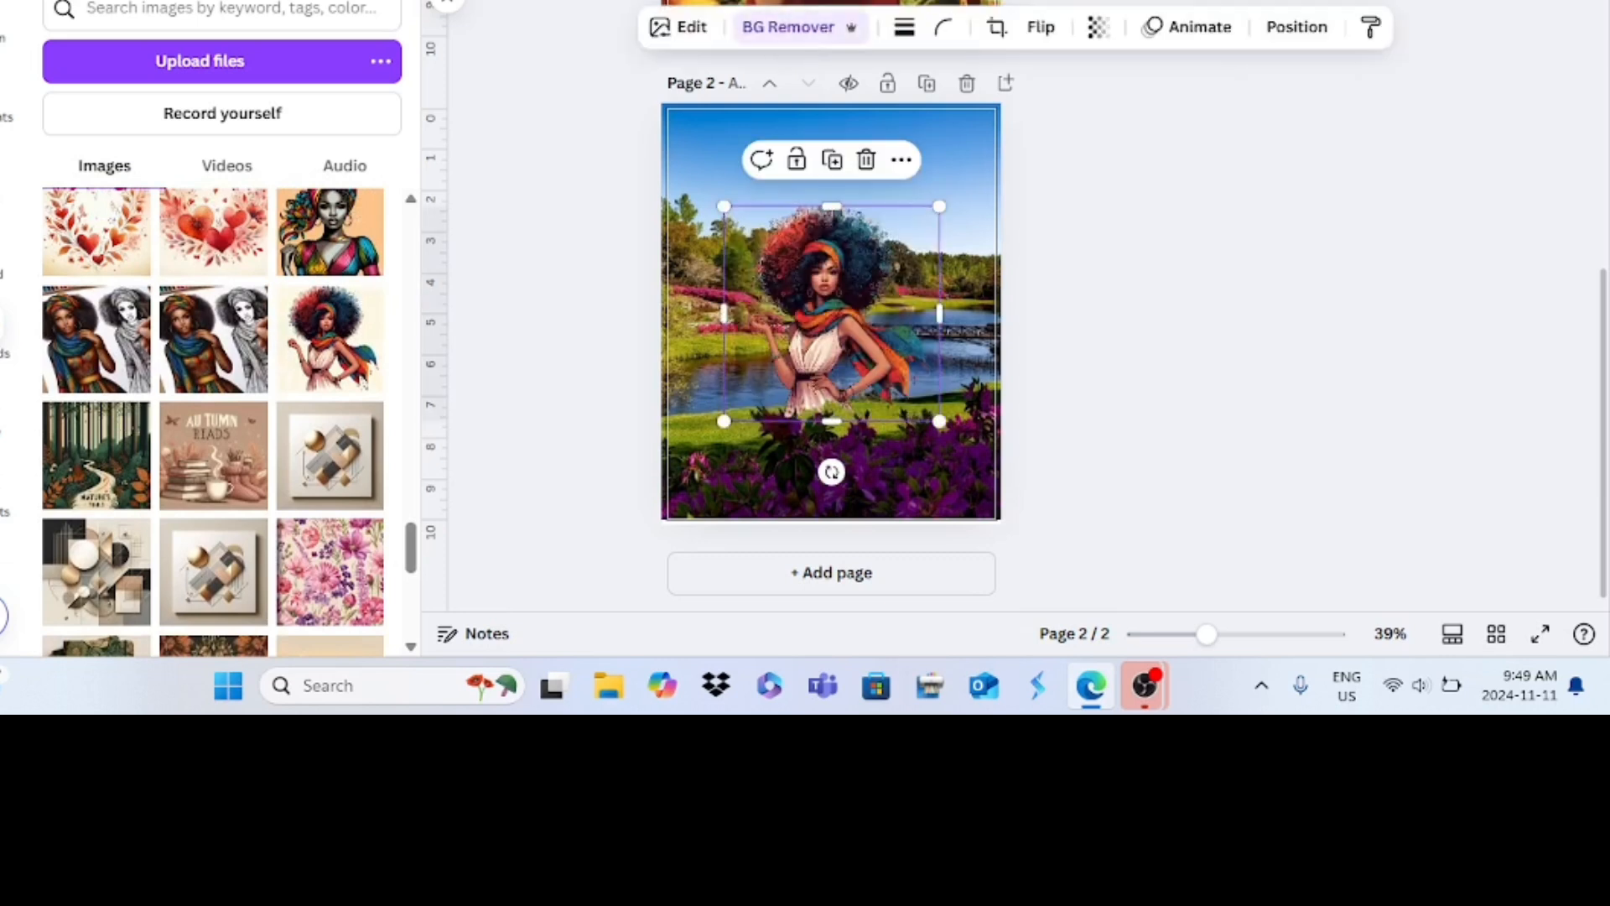
Step: Move the woman toward the lower right of the lake photo and enlarge her to fill most of the page's width
left_click_drag(831, 313, 897, 346)
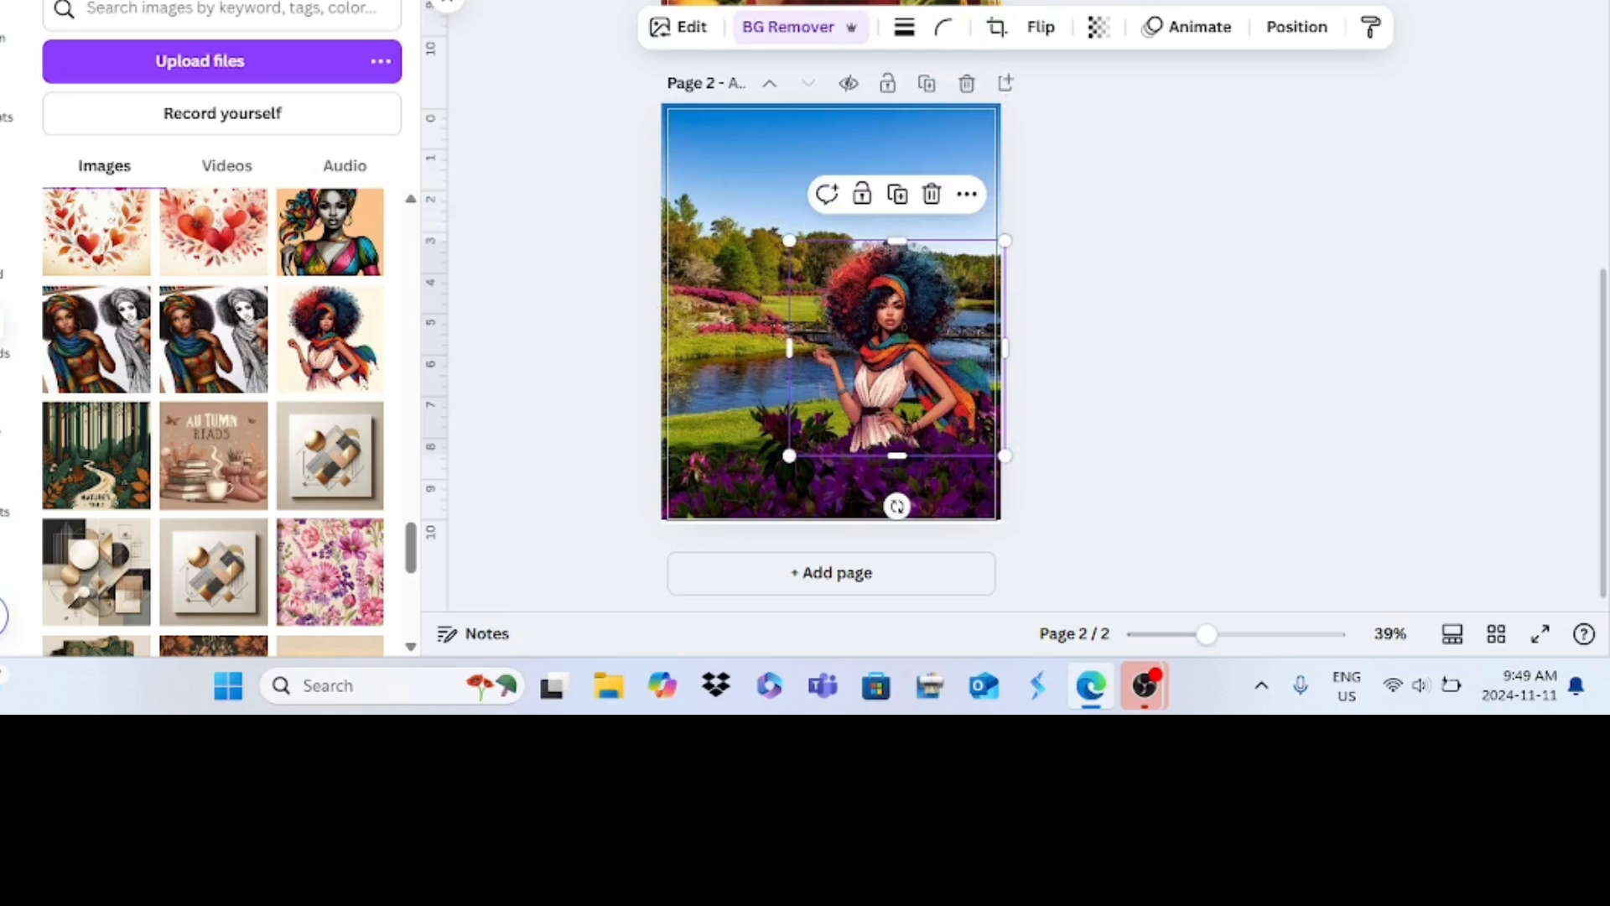
left_click_drag(790, 241, 738, 190)
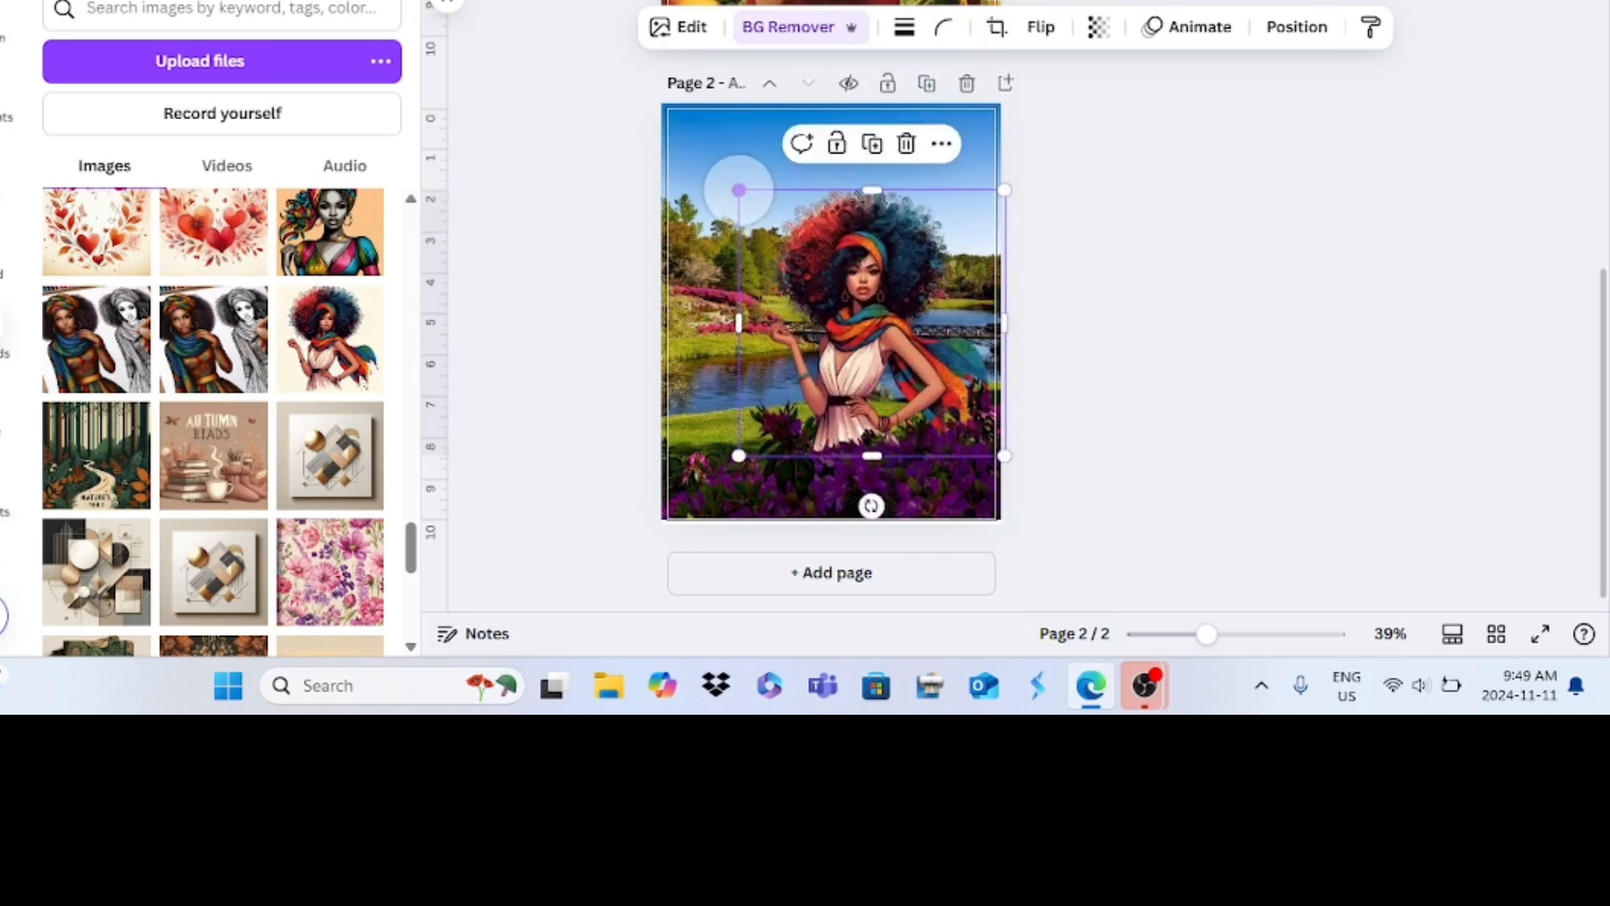
left_click_drag(739, 455, 709, 487)
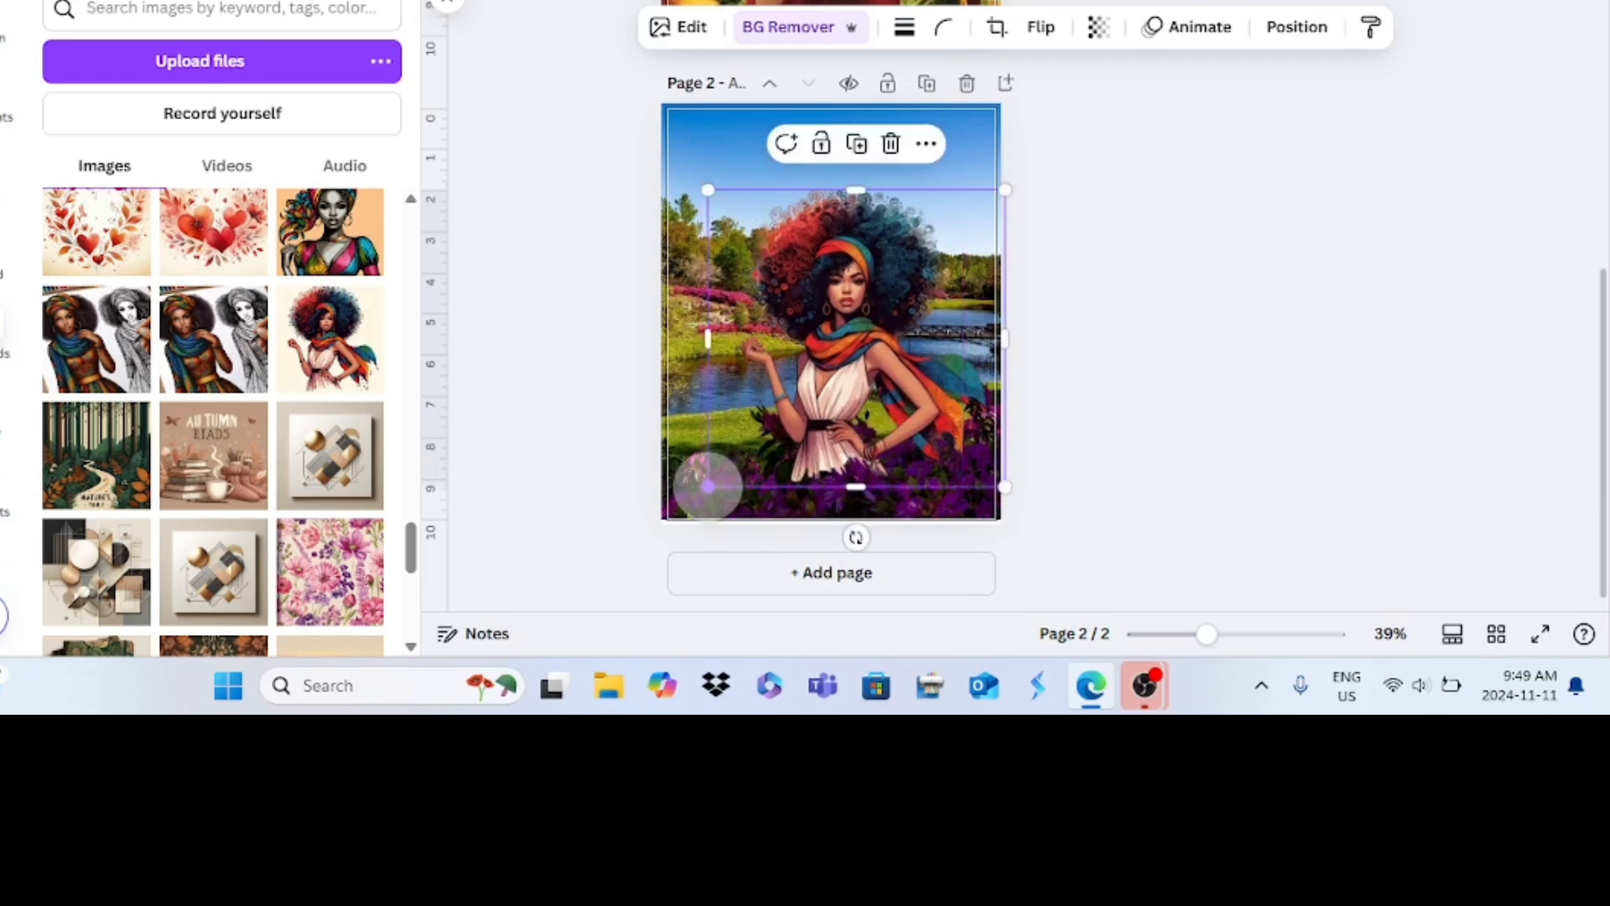
left_click(595, 364)
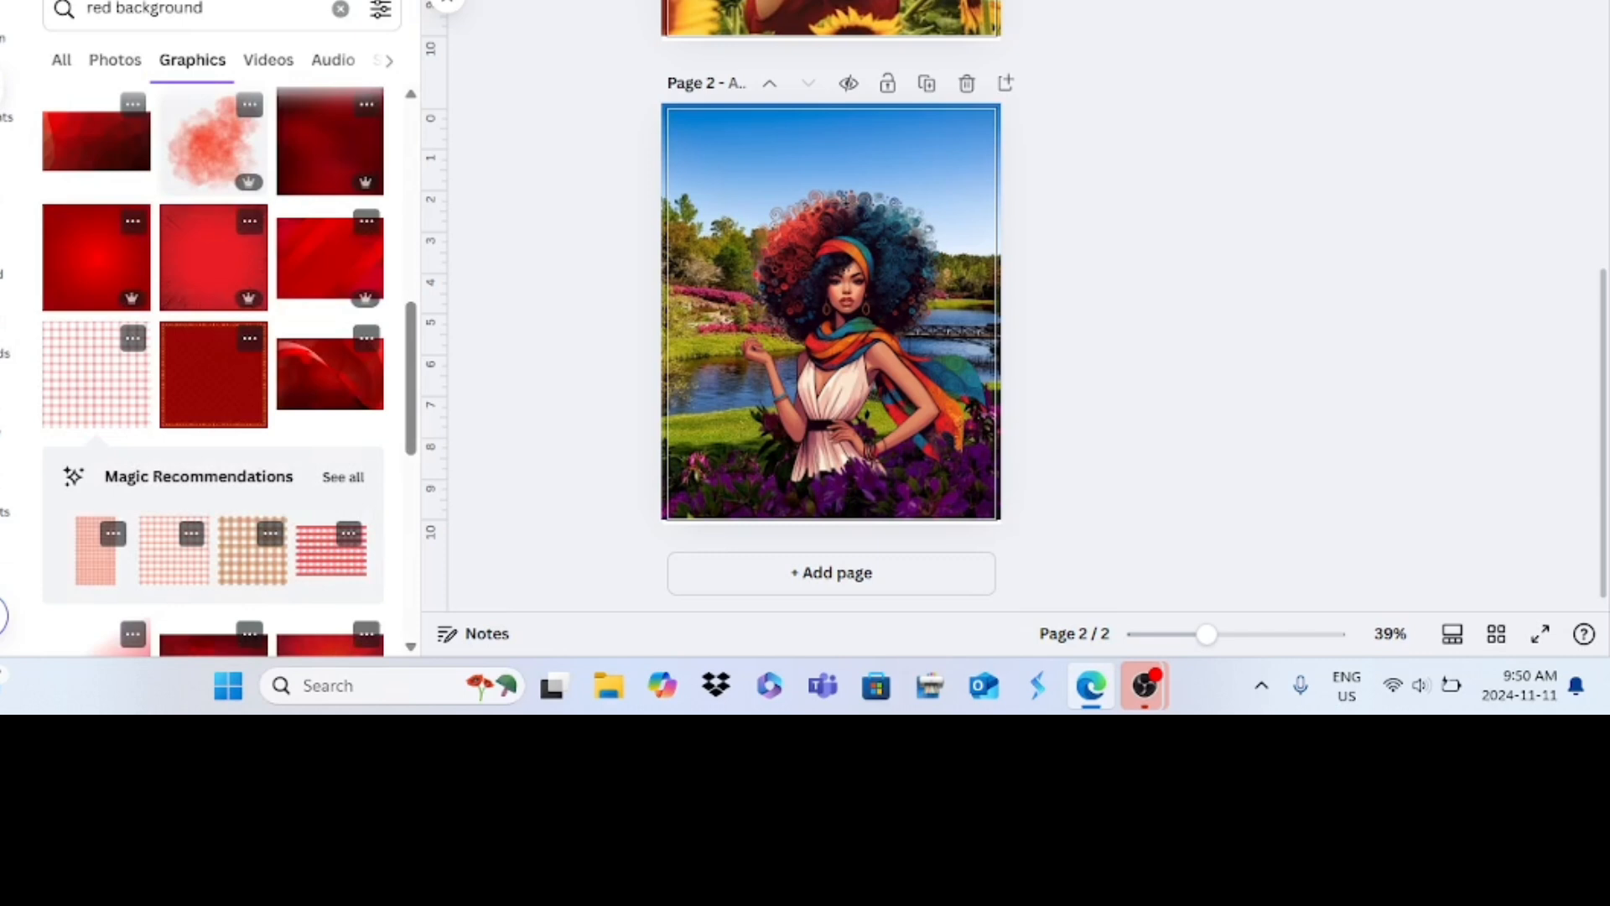
Step: Search the design elements for "christian quote" in place of the red background search
left_click(2, 172)
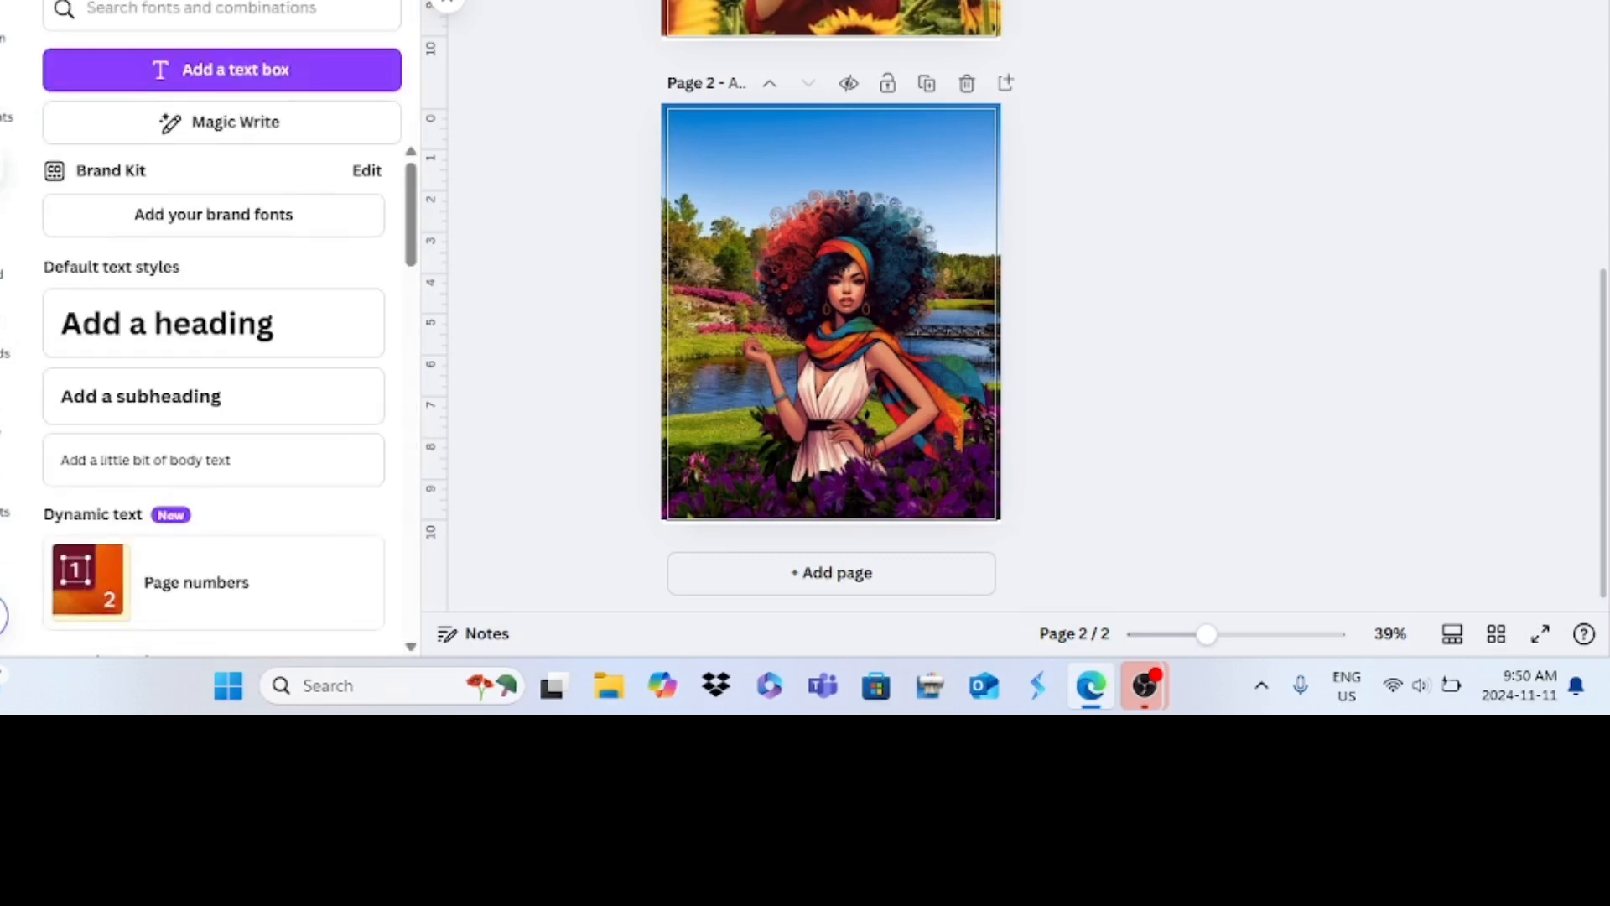
left_click(2, 93)
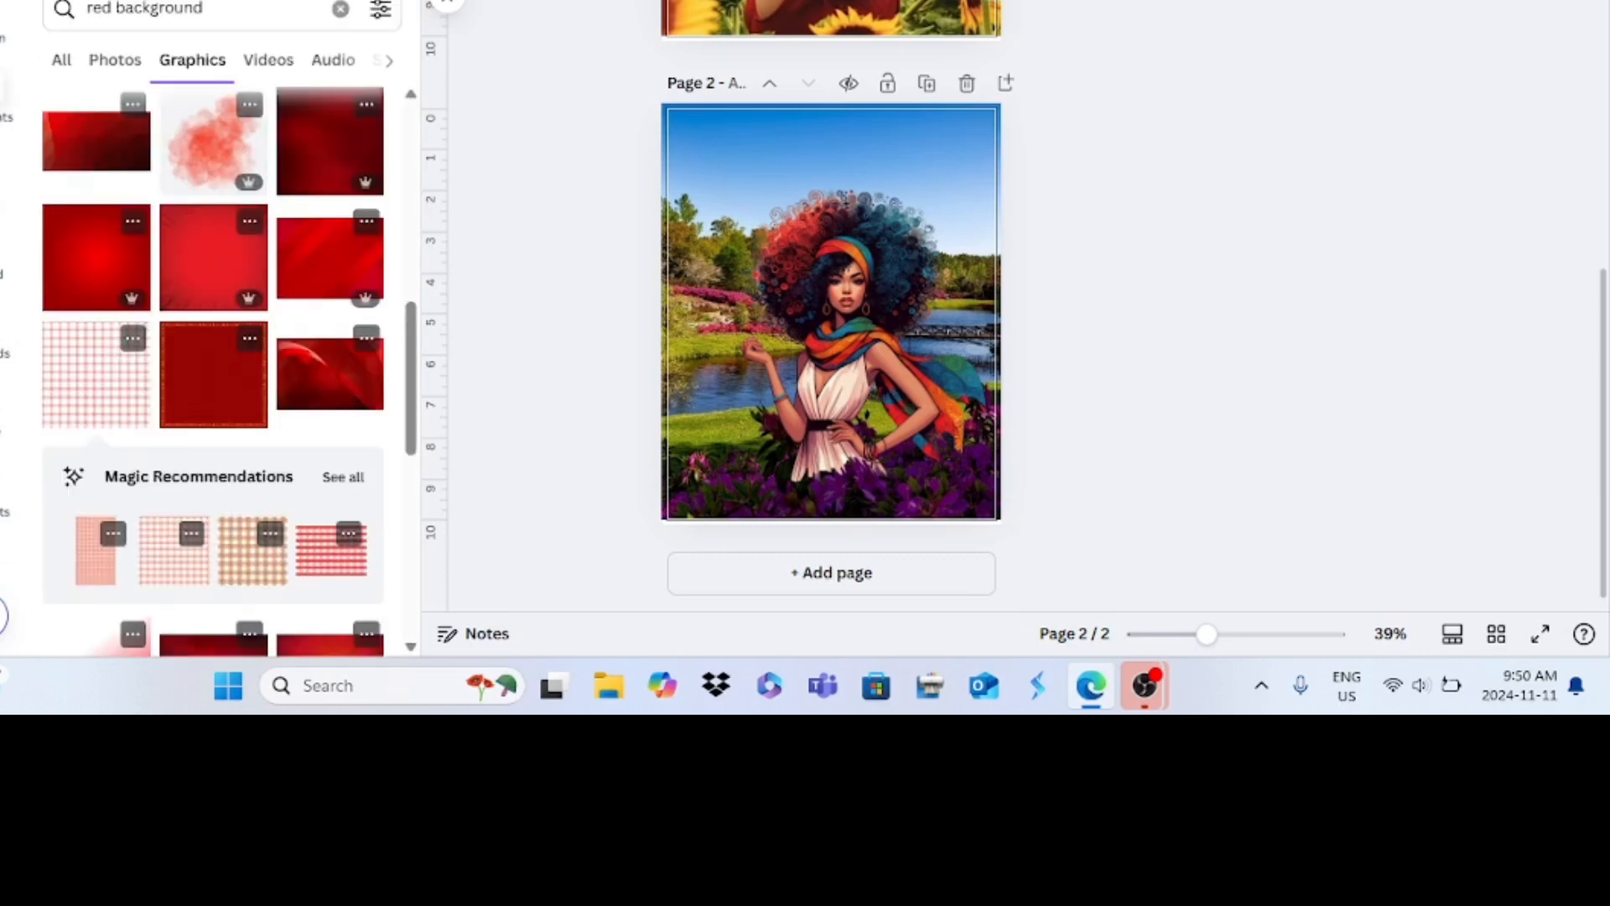
left_click(341, 9)
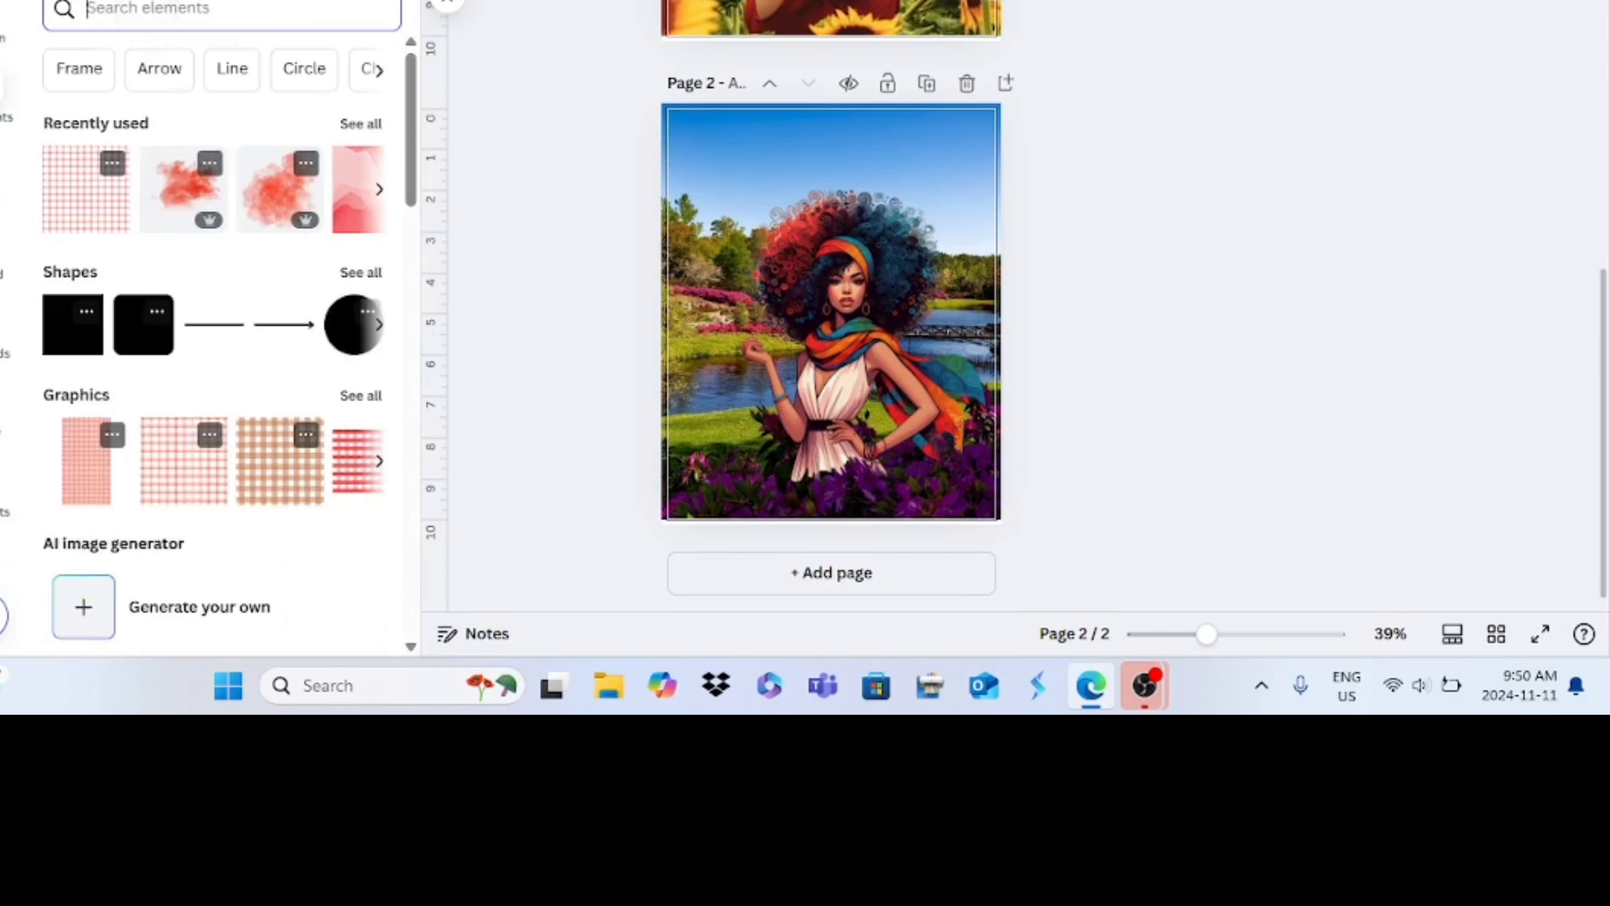
type("chrio")
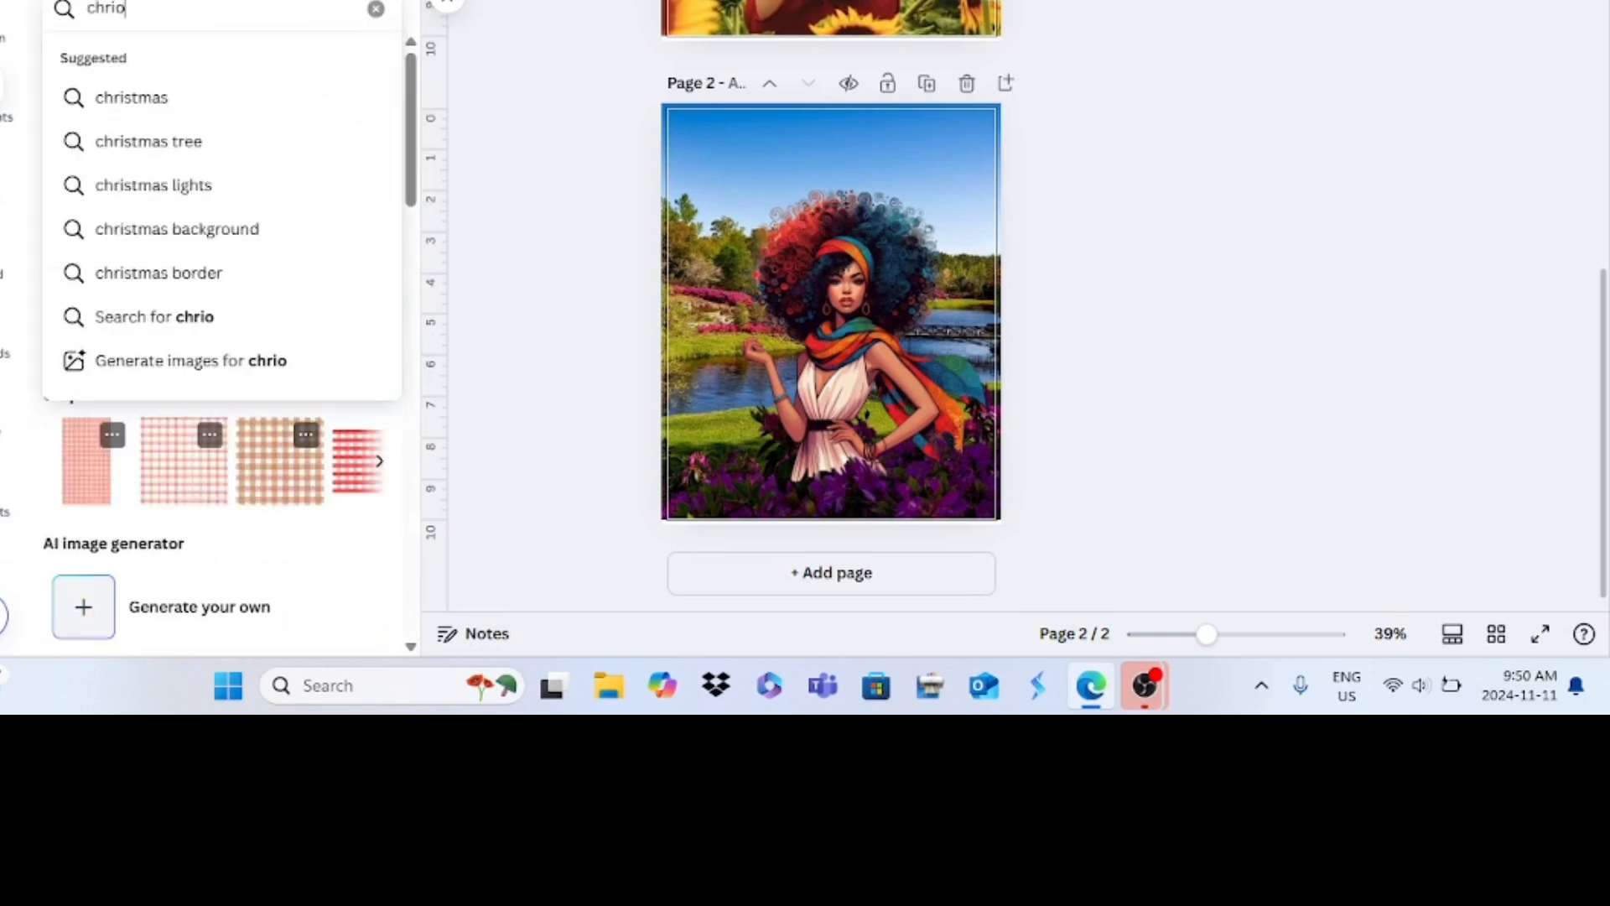
type("stia")
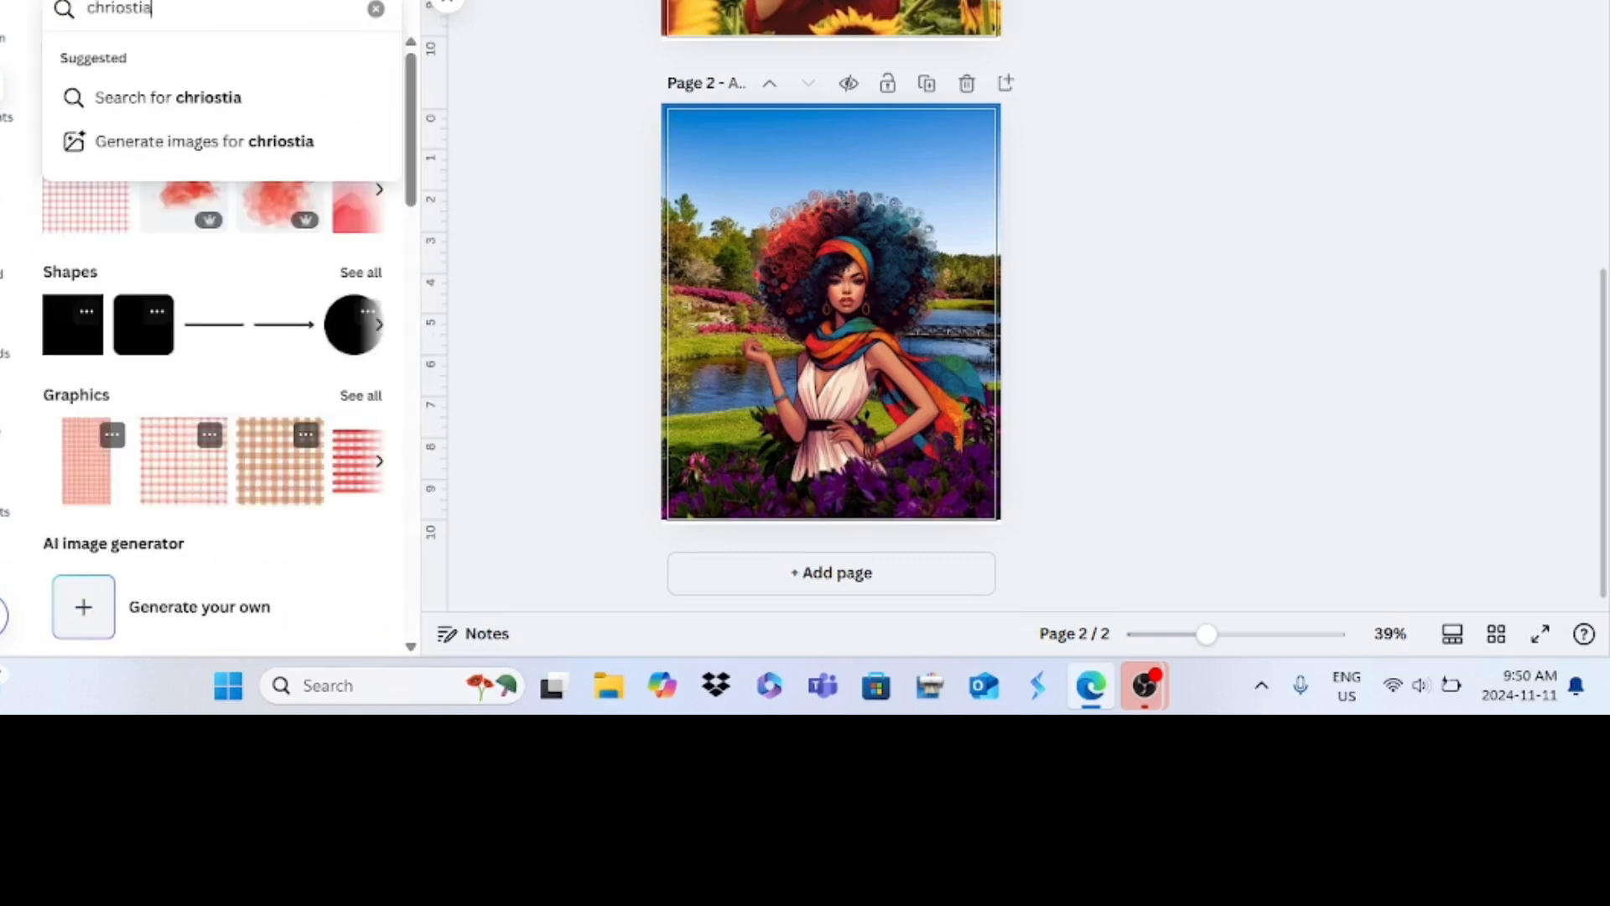
type("n quote")
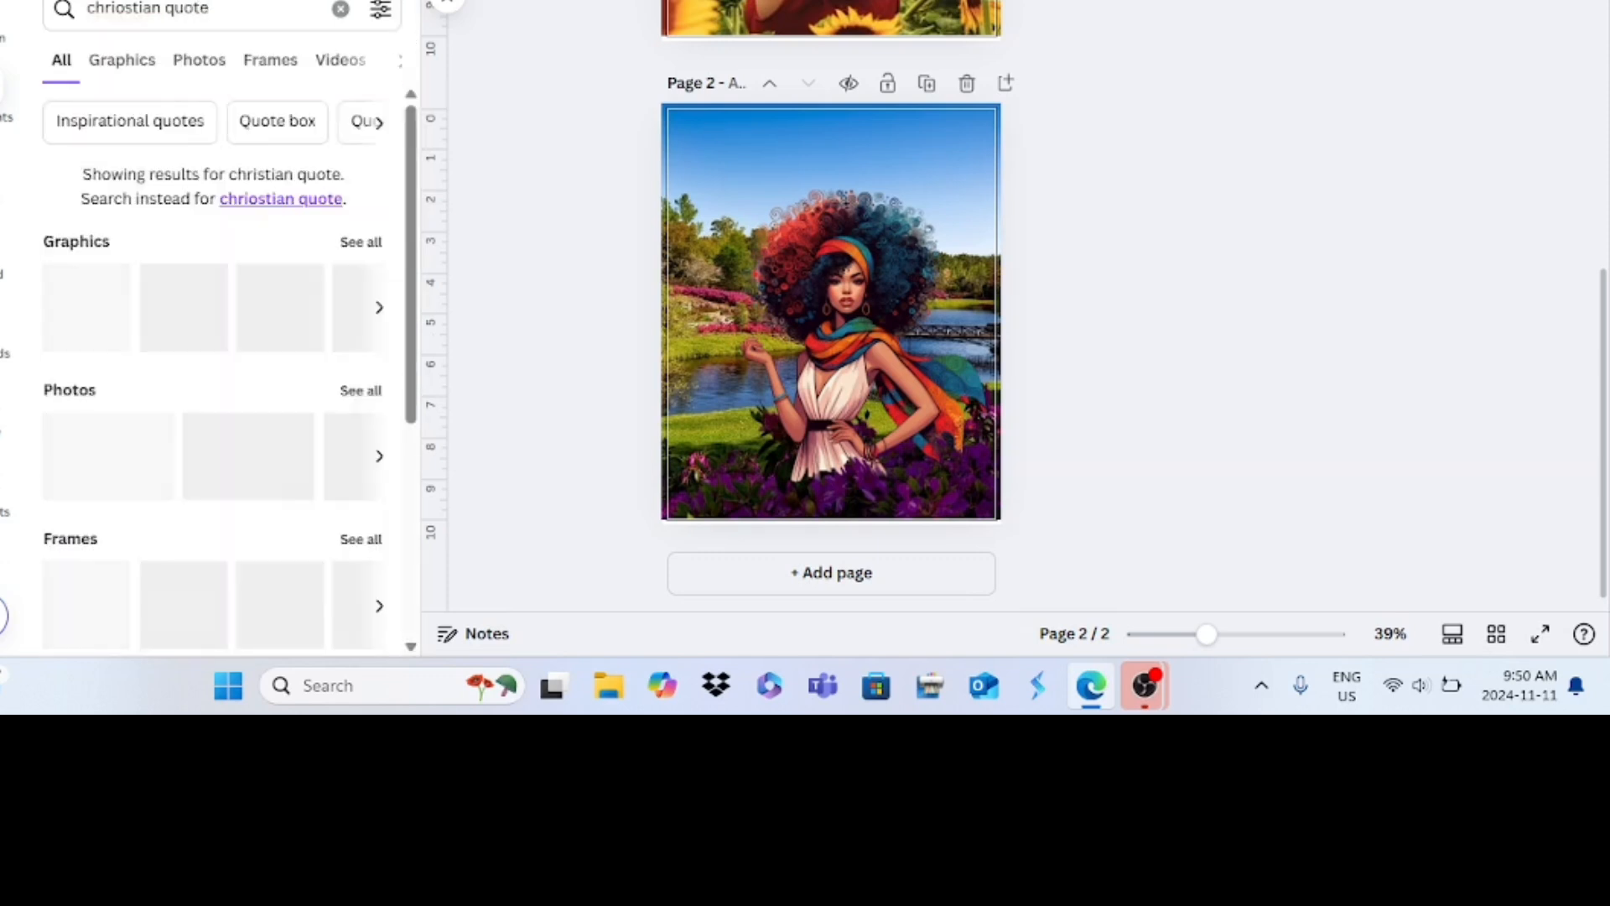
left_click(131, 25)
left_click(114, 37)
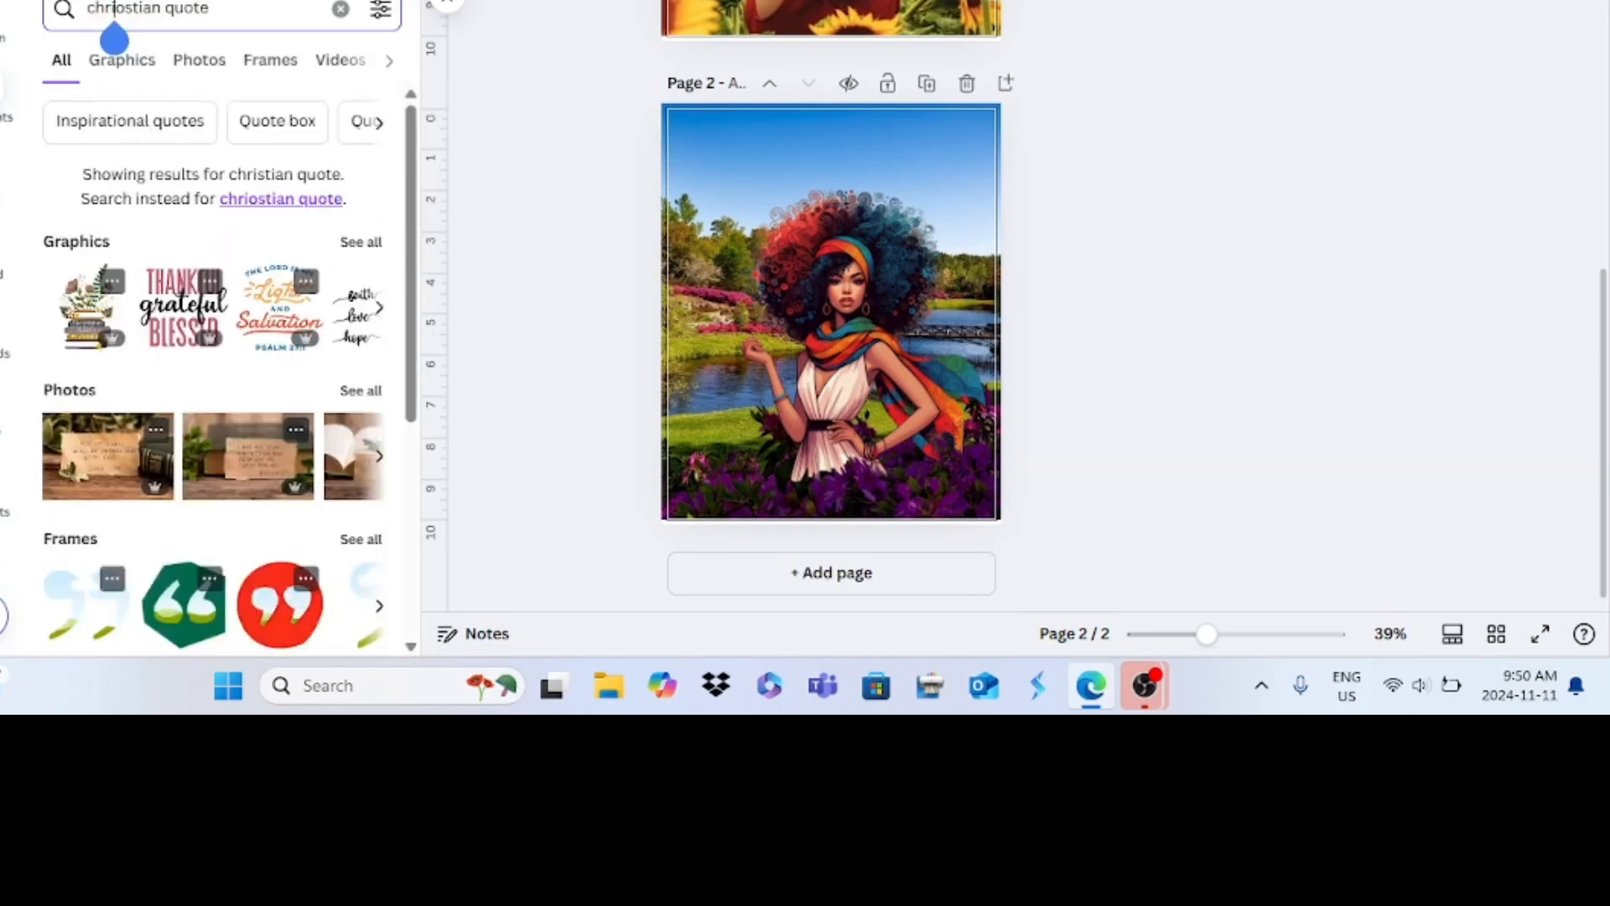
key("Right")
key("BackSpace")
type("i")
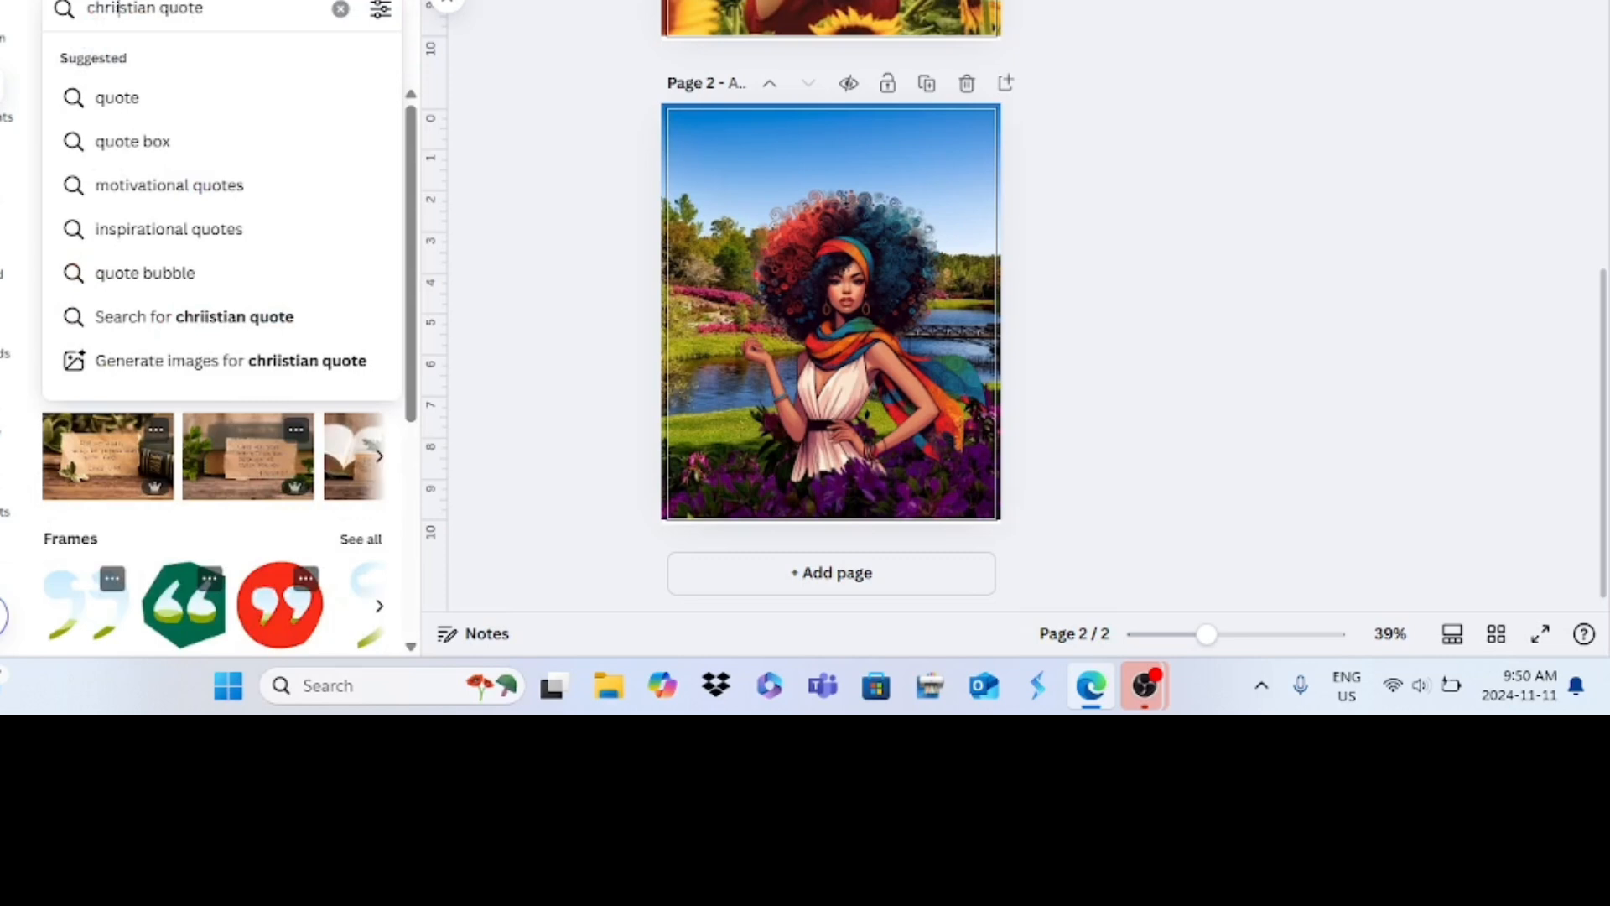
key("BackSpace")
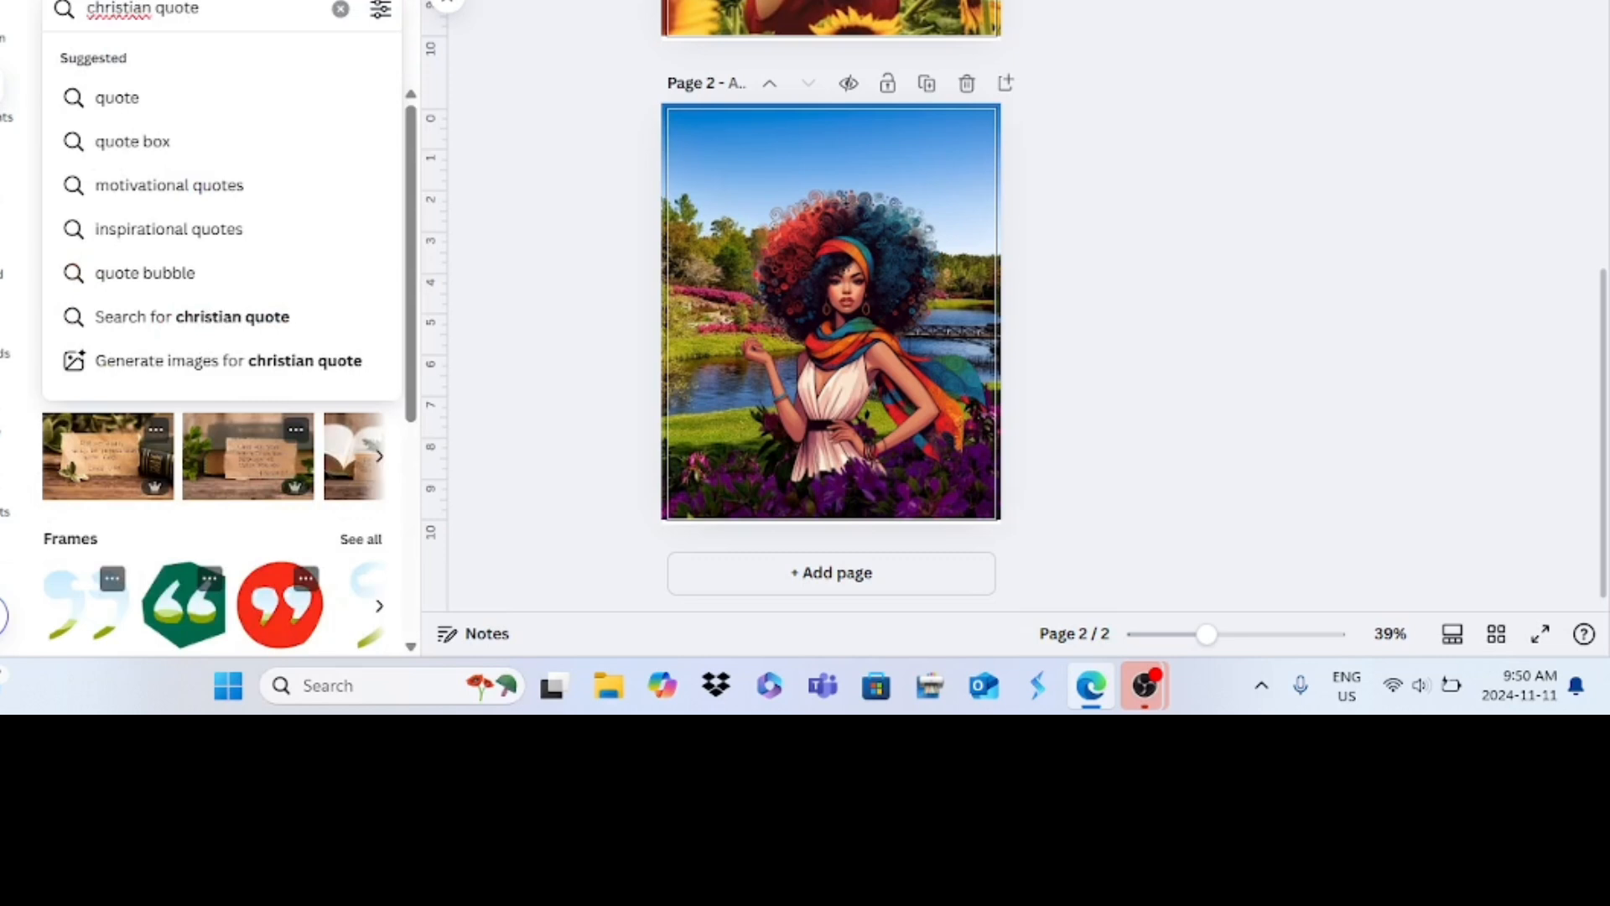
key("Return")
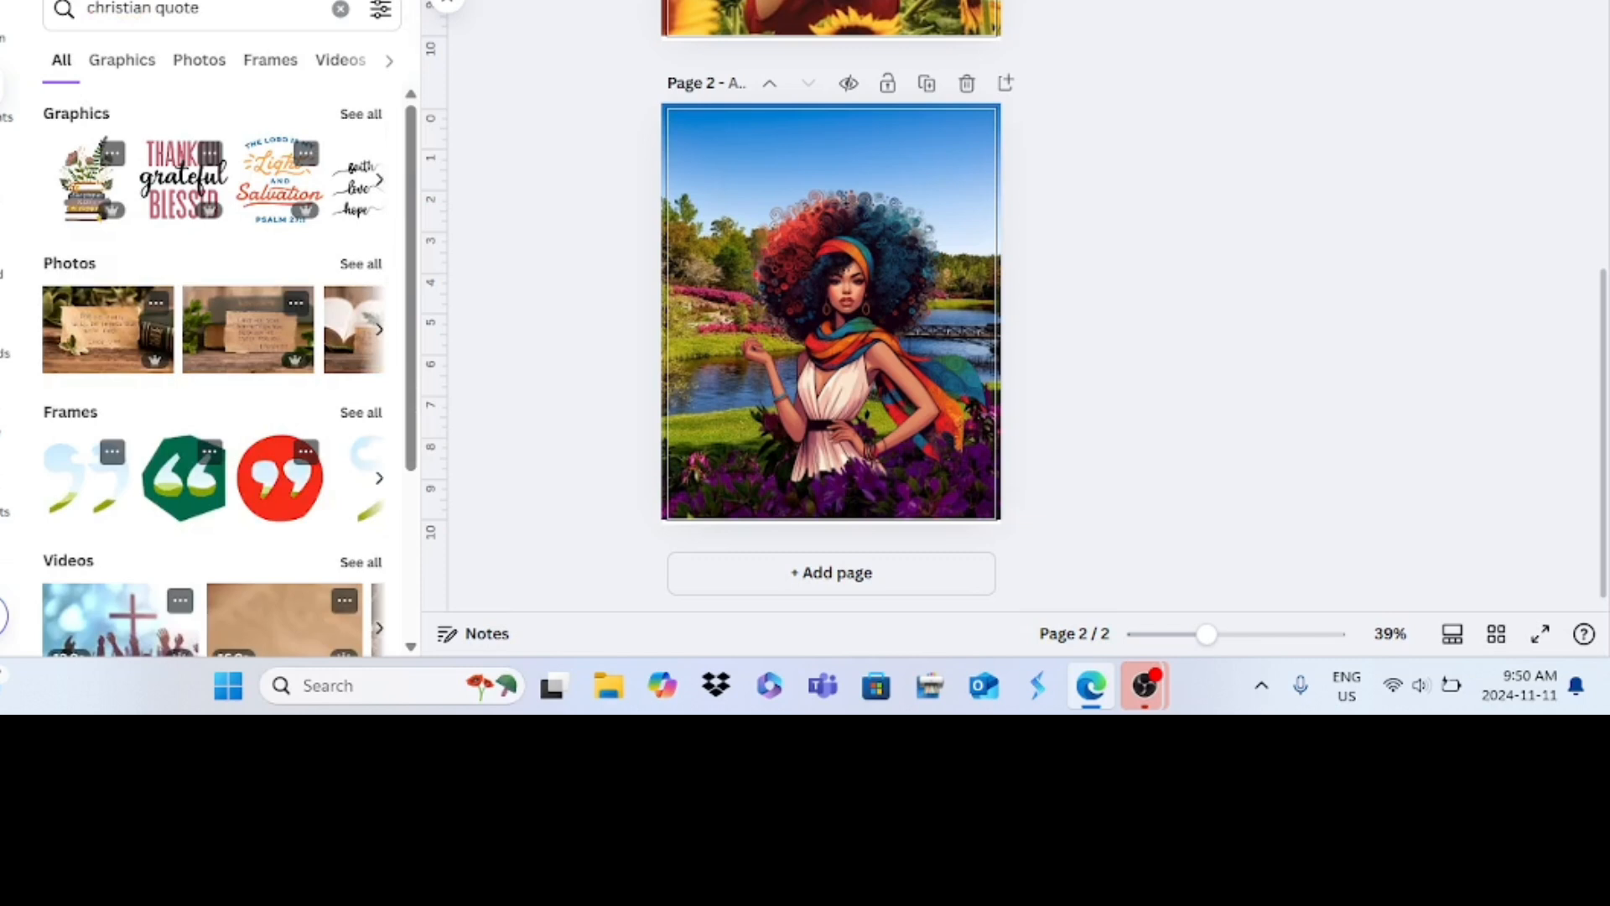
Step: Add the "Incredibly Grateful" lettering graphic to page 2 and move it to the page's upper left, above the woman
scroll(213, 376, "down", 1)
scroll(213, 376, "up", 1)
left_click(379, 179)
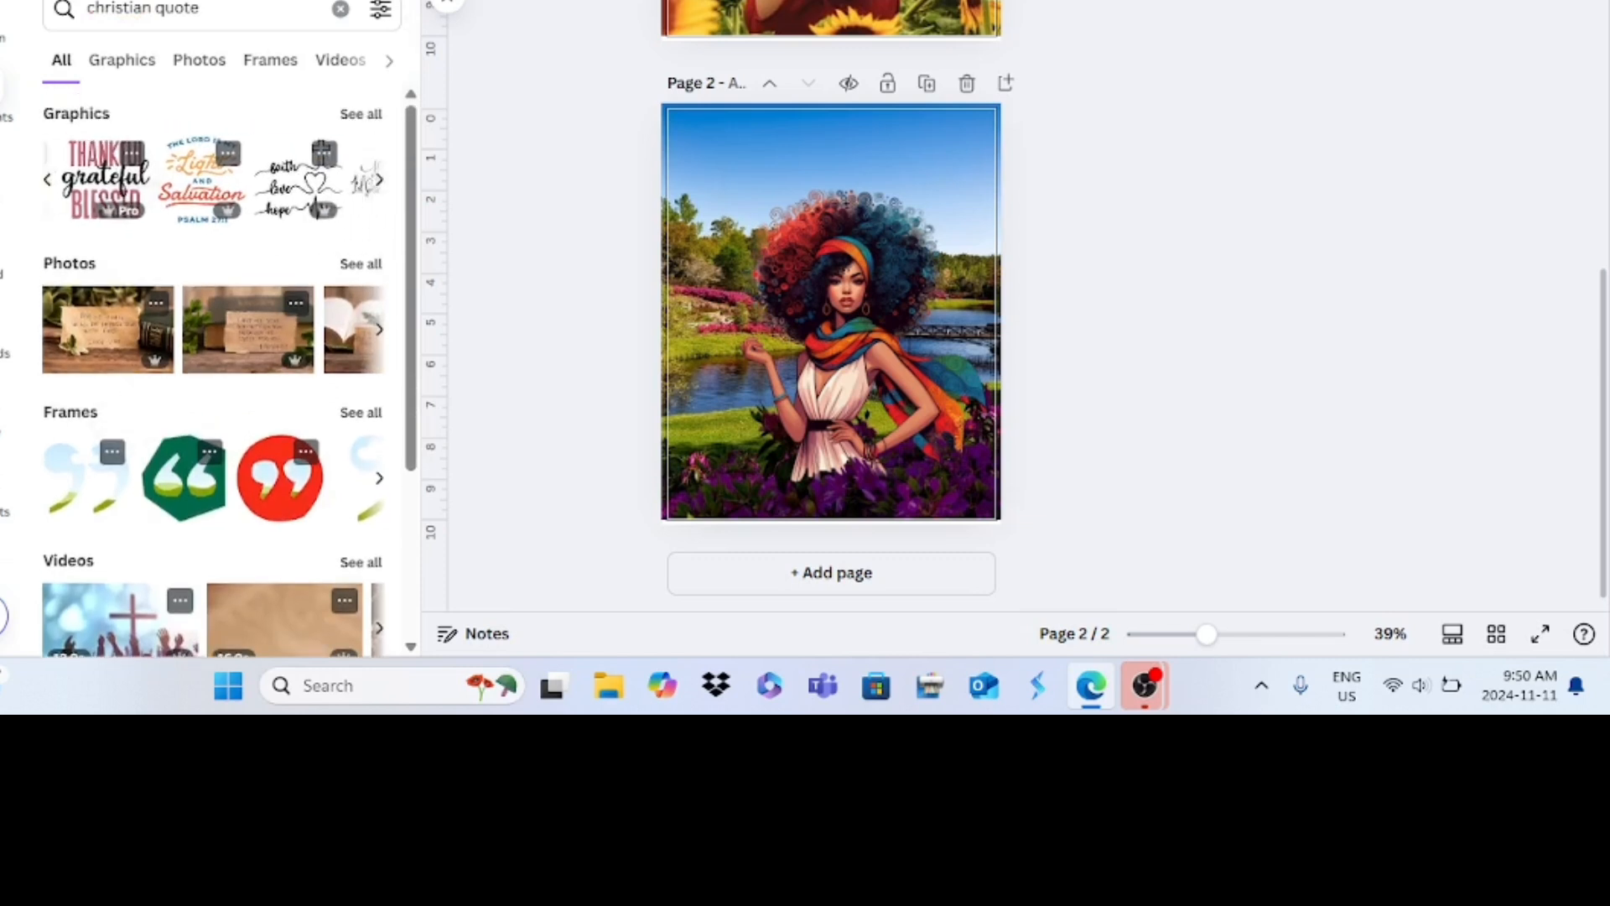
left_click(379, 180)
left_click(379, 180)
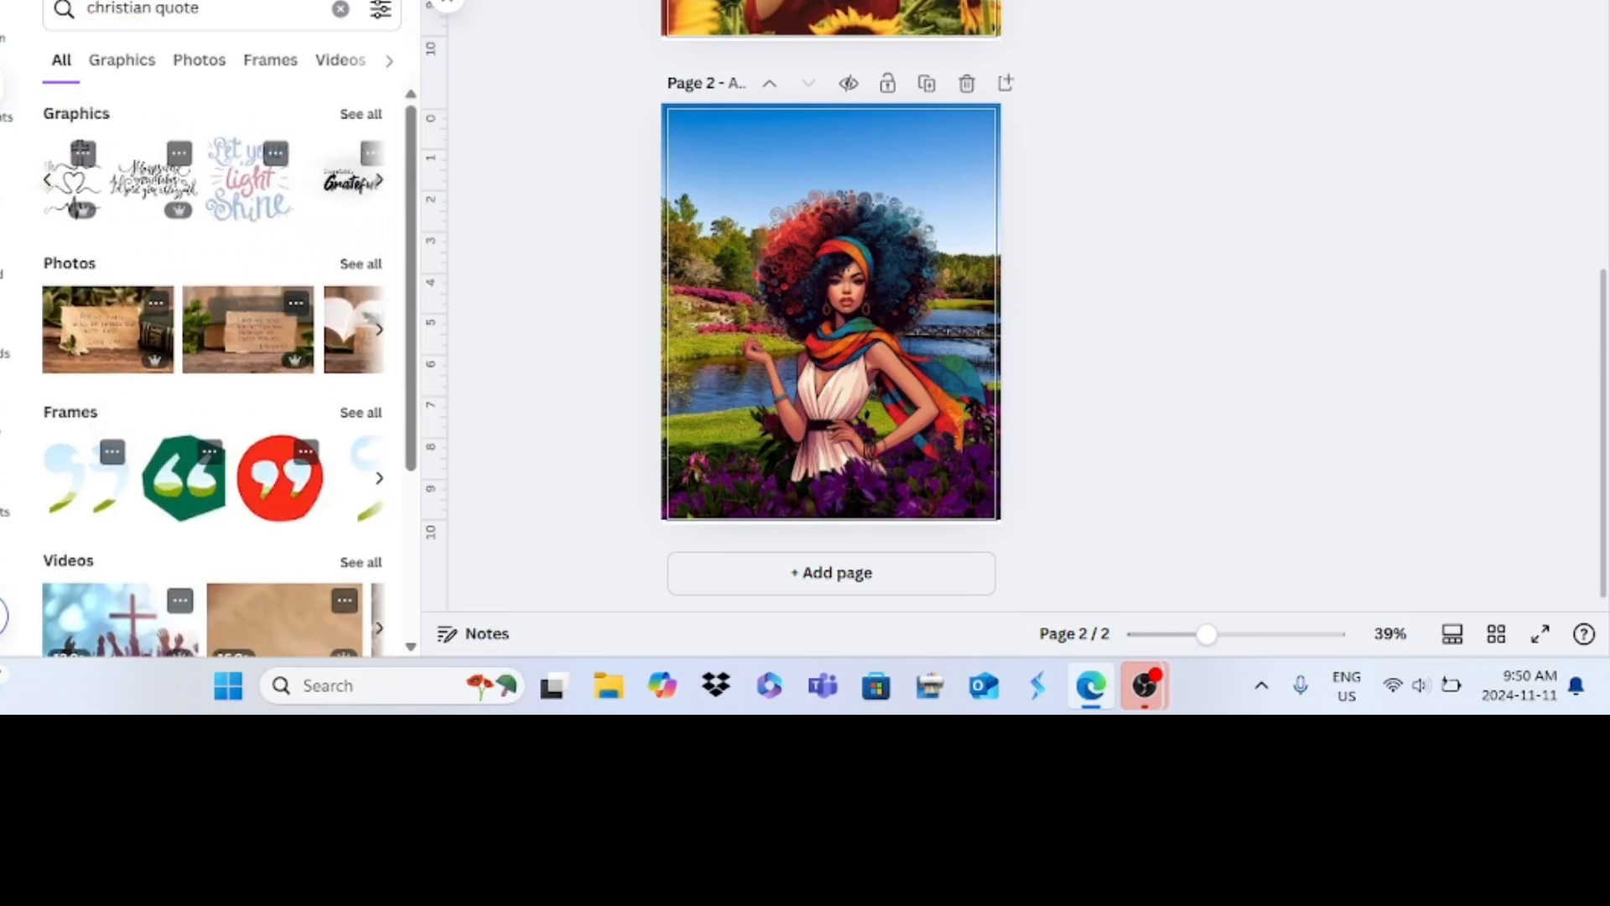
left_click(379, 180)
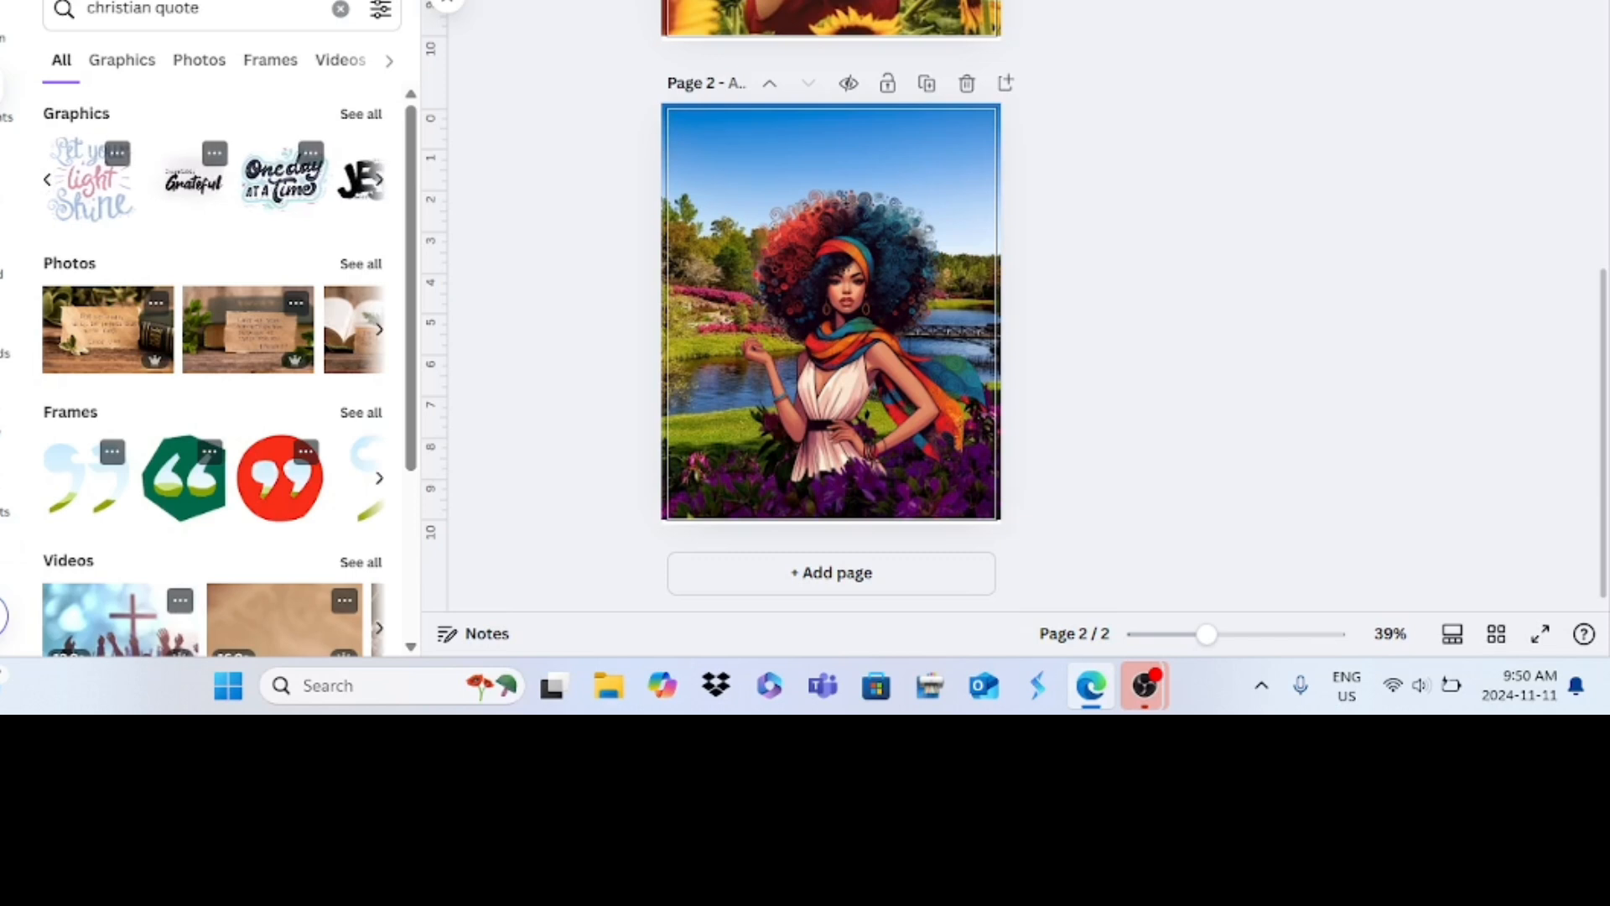
left_click(193, 181)
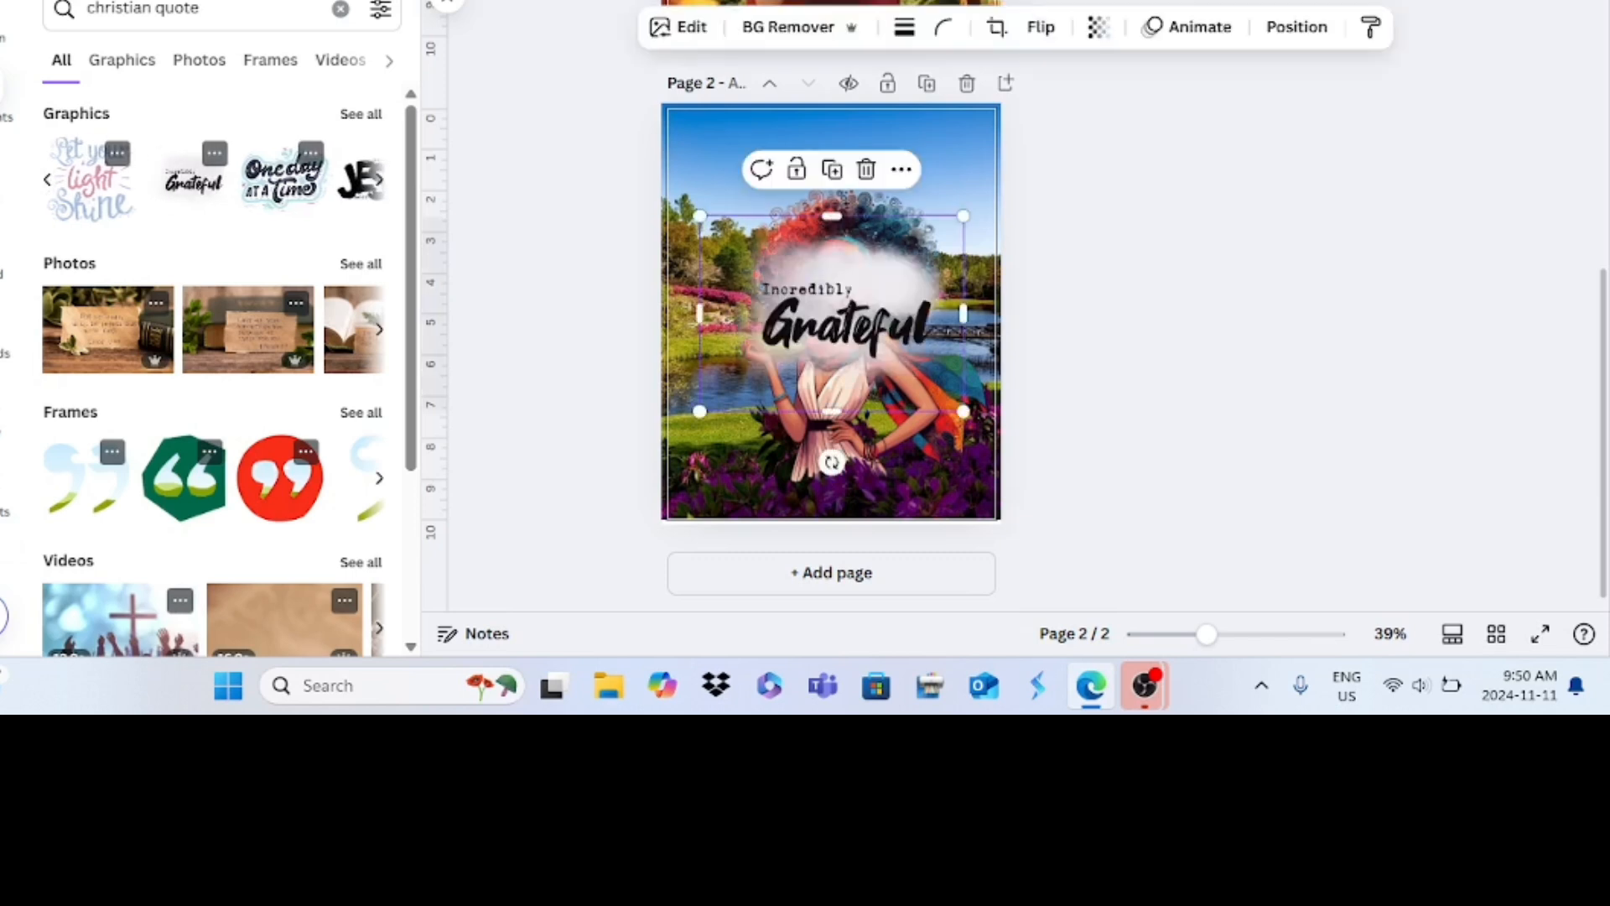
left_click_drag(839, 319, 787, 214)
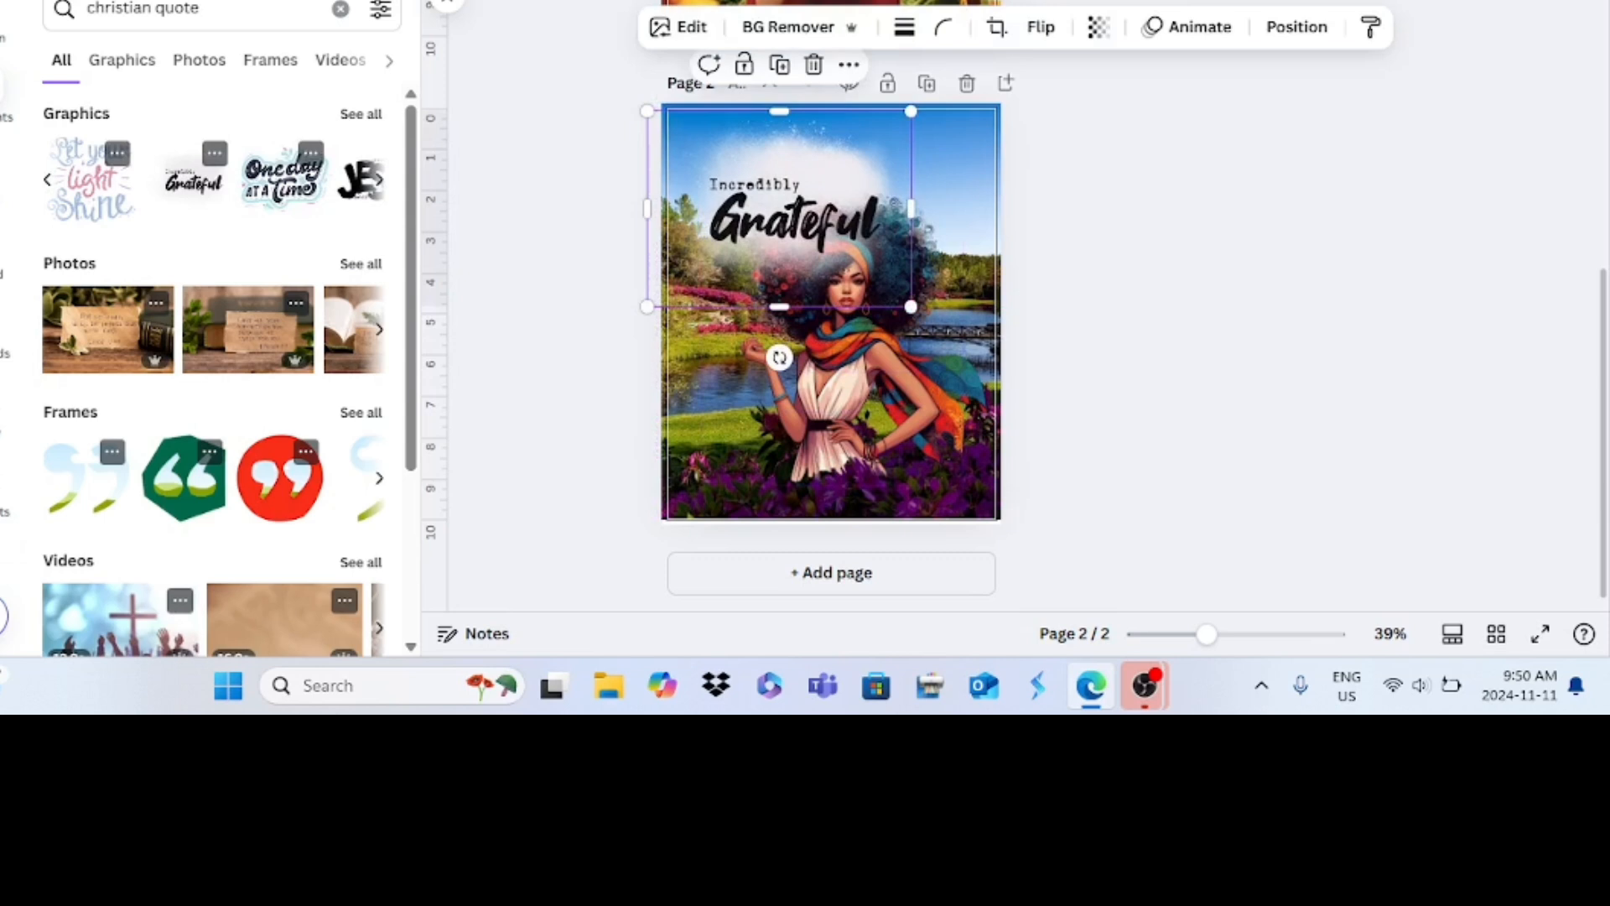
Step: Crop the "Incredibly Grateful" graphic's left edge to the page margin, scale the graphic down slightly, and crop its bottom edge
left_click_drag(657, 203, 669, 205)
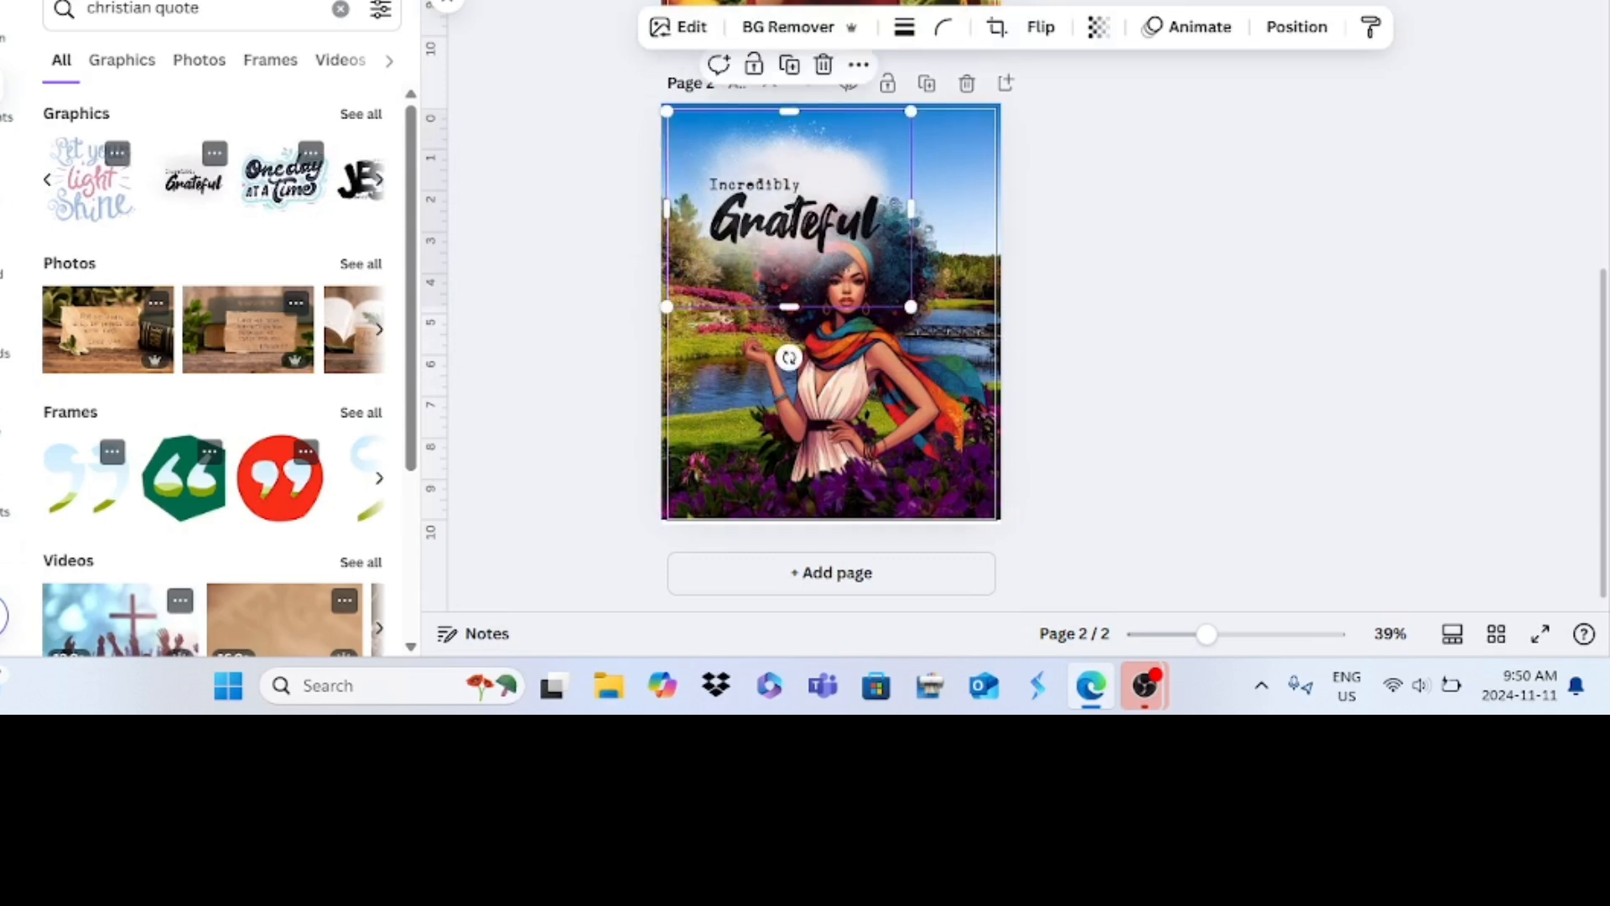
right_click(775, 201)
key("Escape")
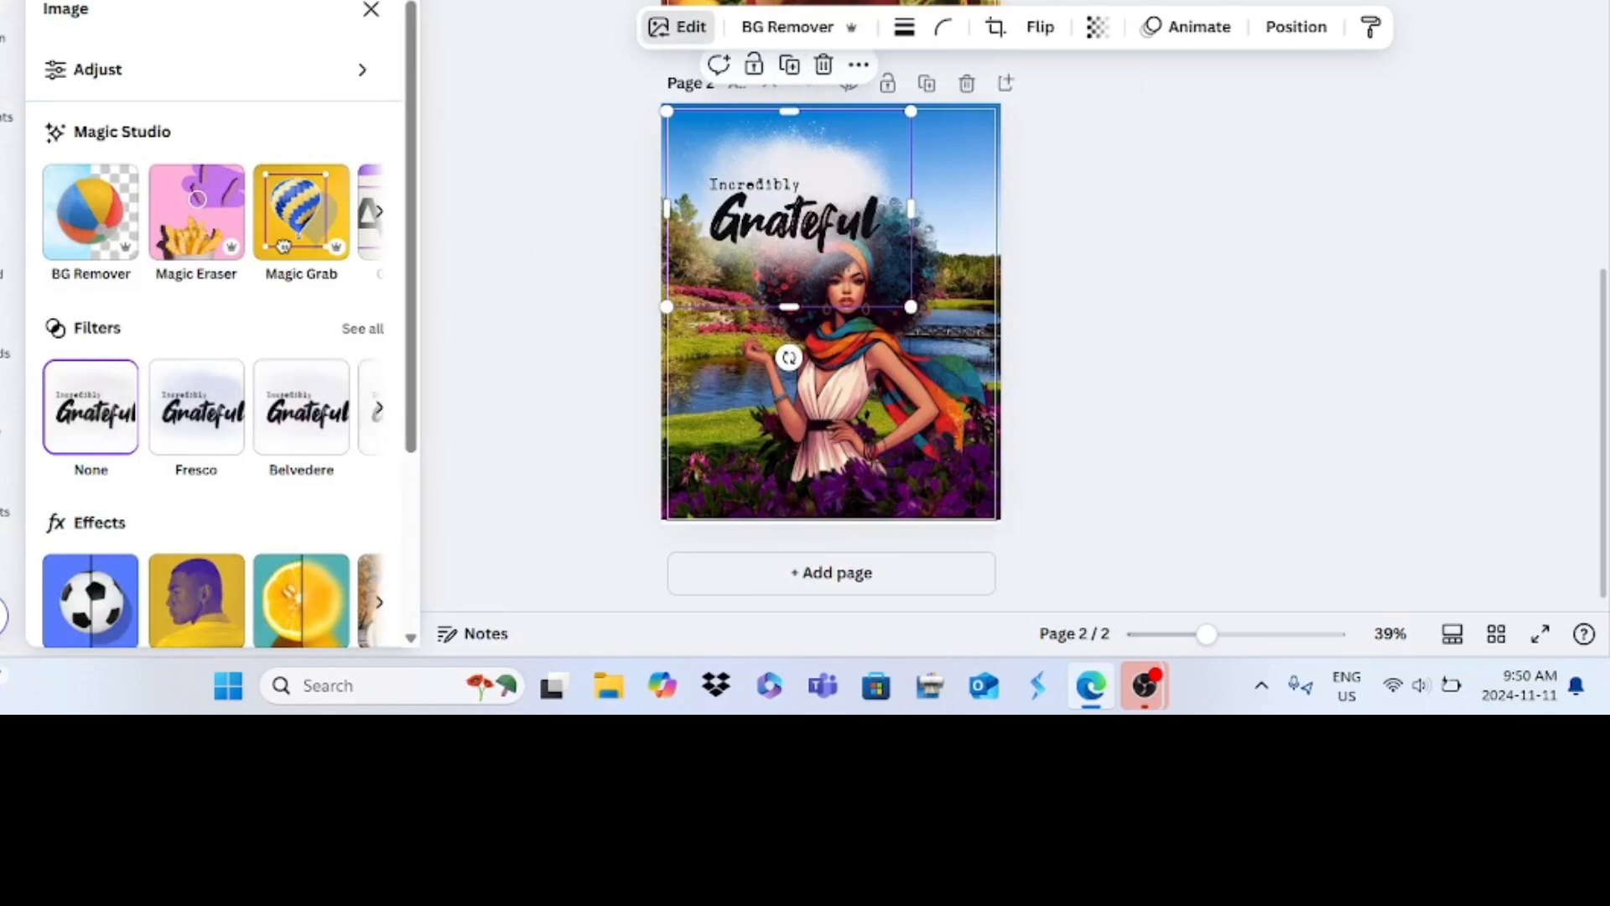
left_click_drag(912, 307, 890, 290)
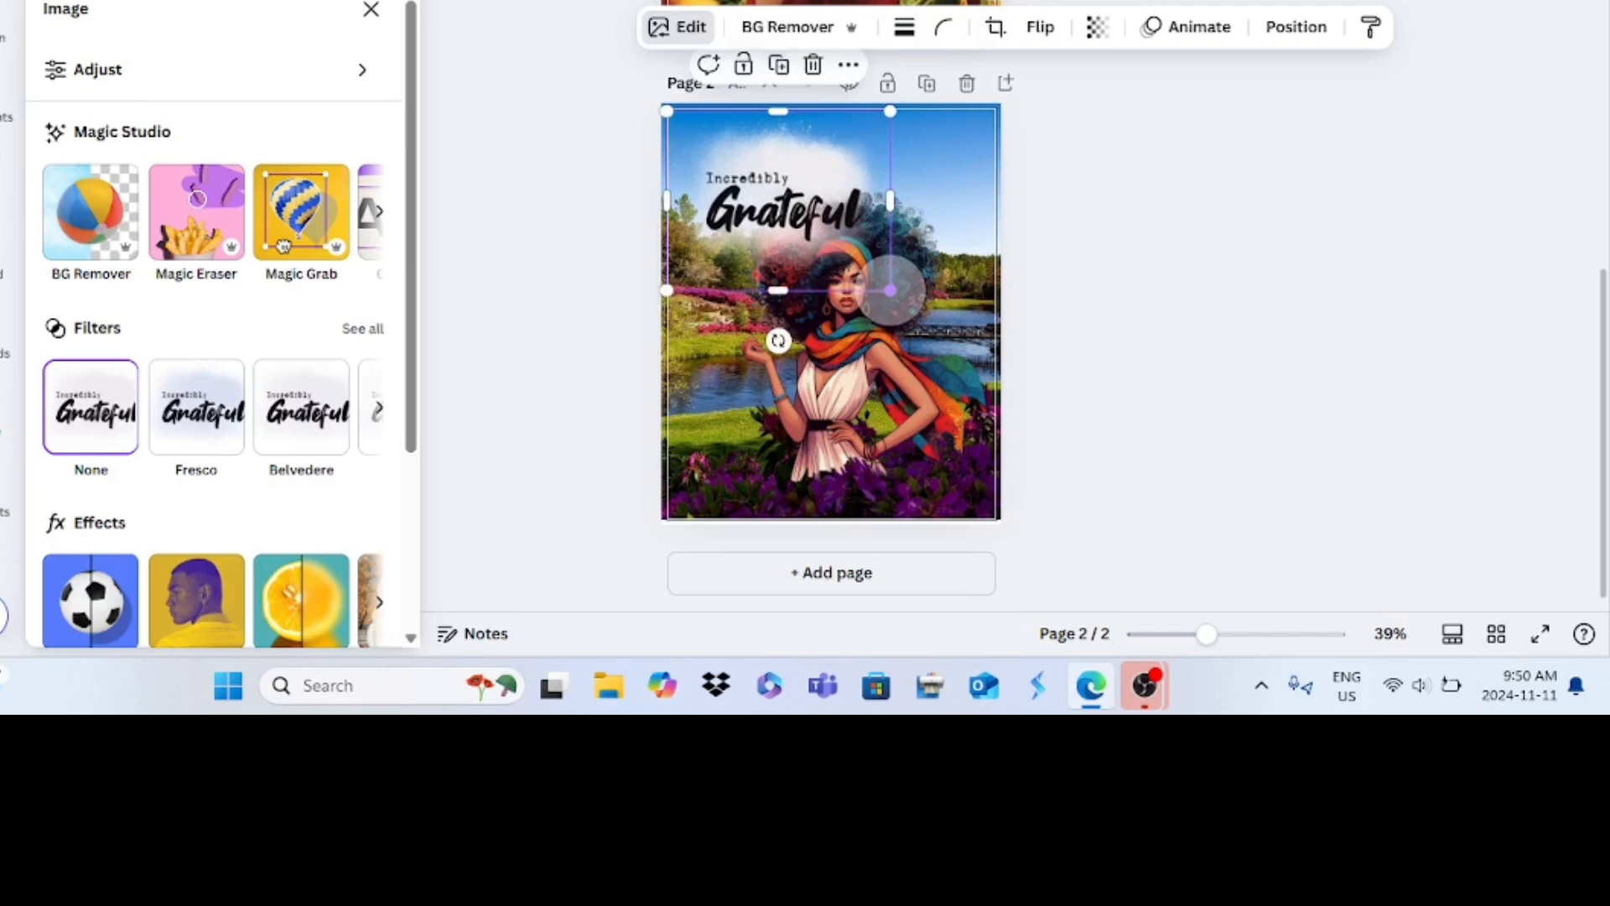
left_click_drag(778, 290, 778, 266)
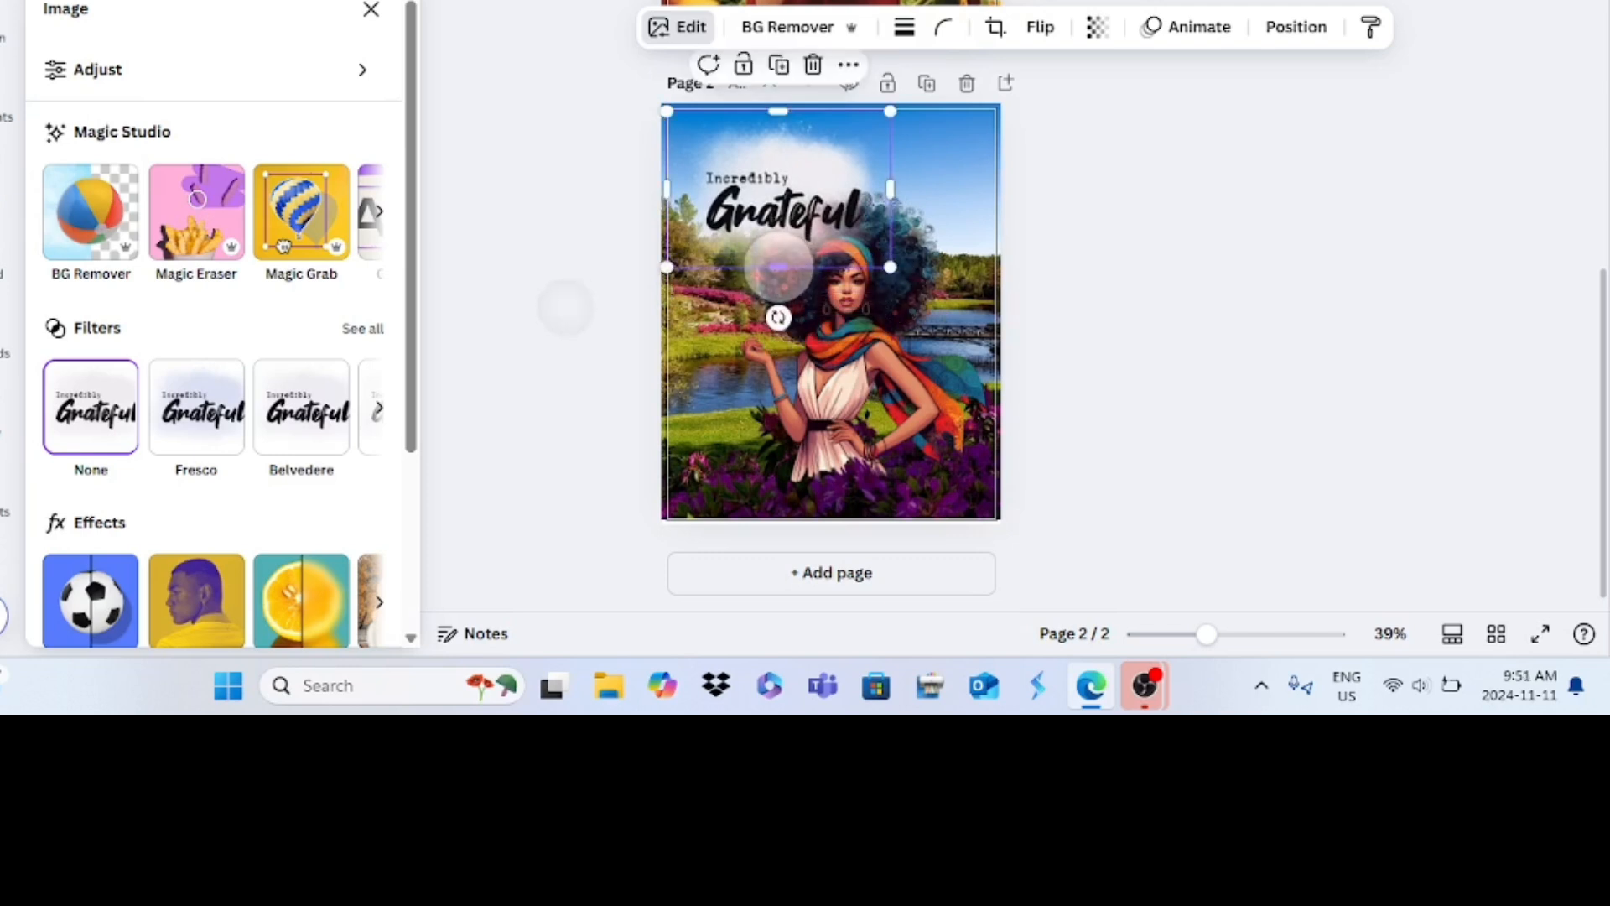
left_click(371, 9)
key("Escape")
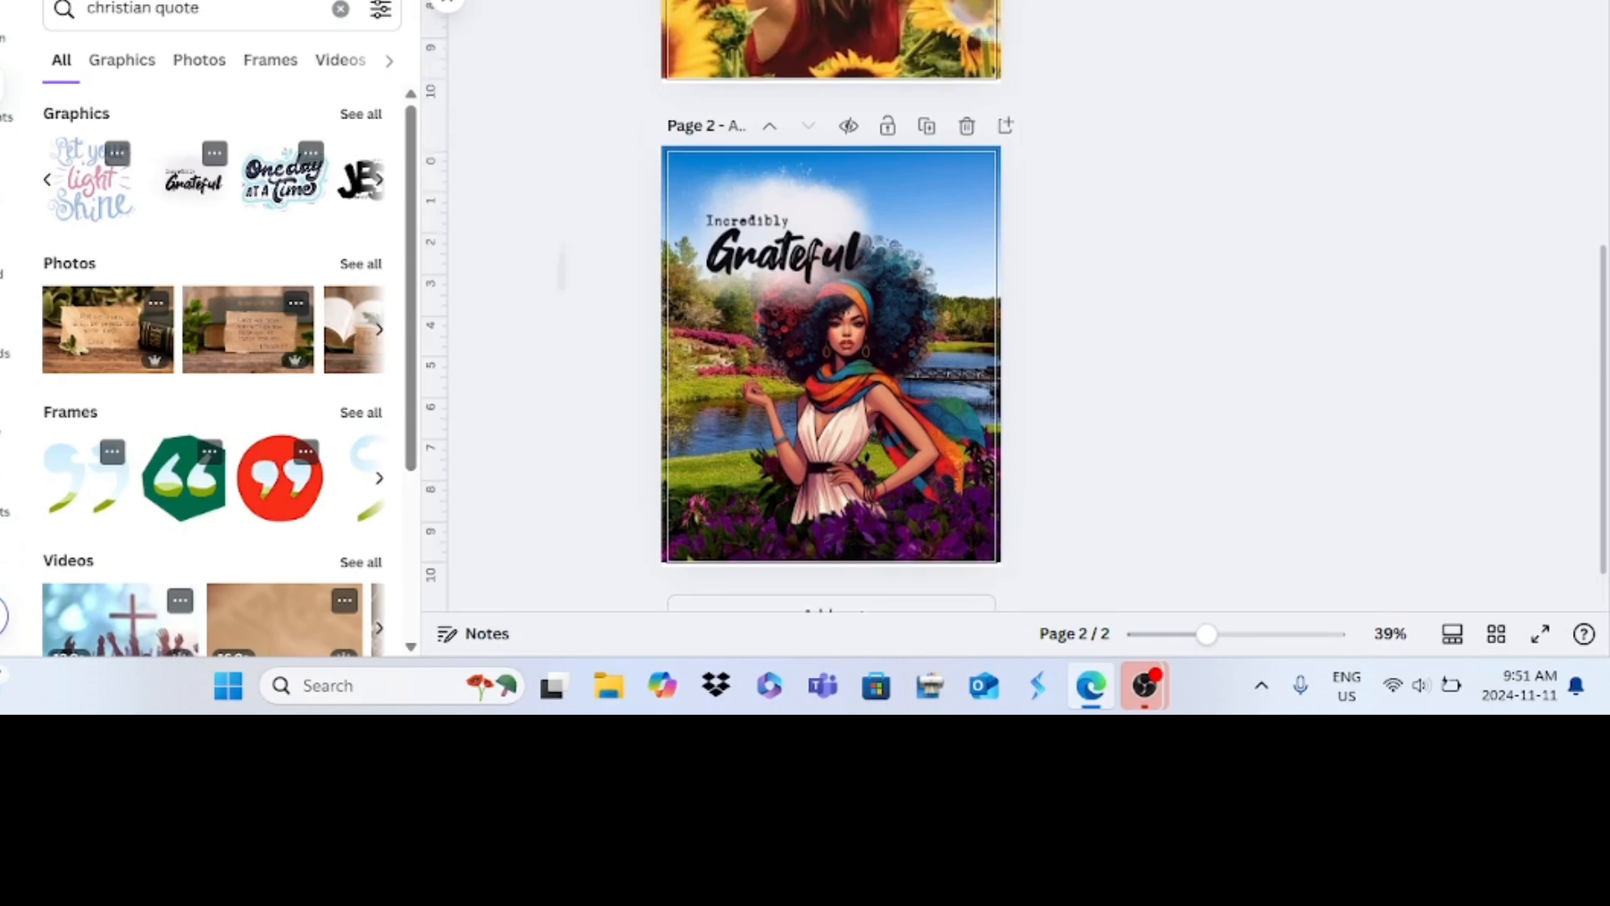
Step: Add a new page to the design below page 2
scroll(830, 335, "up", 3)
scroll(587, 419, "down", 3)
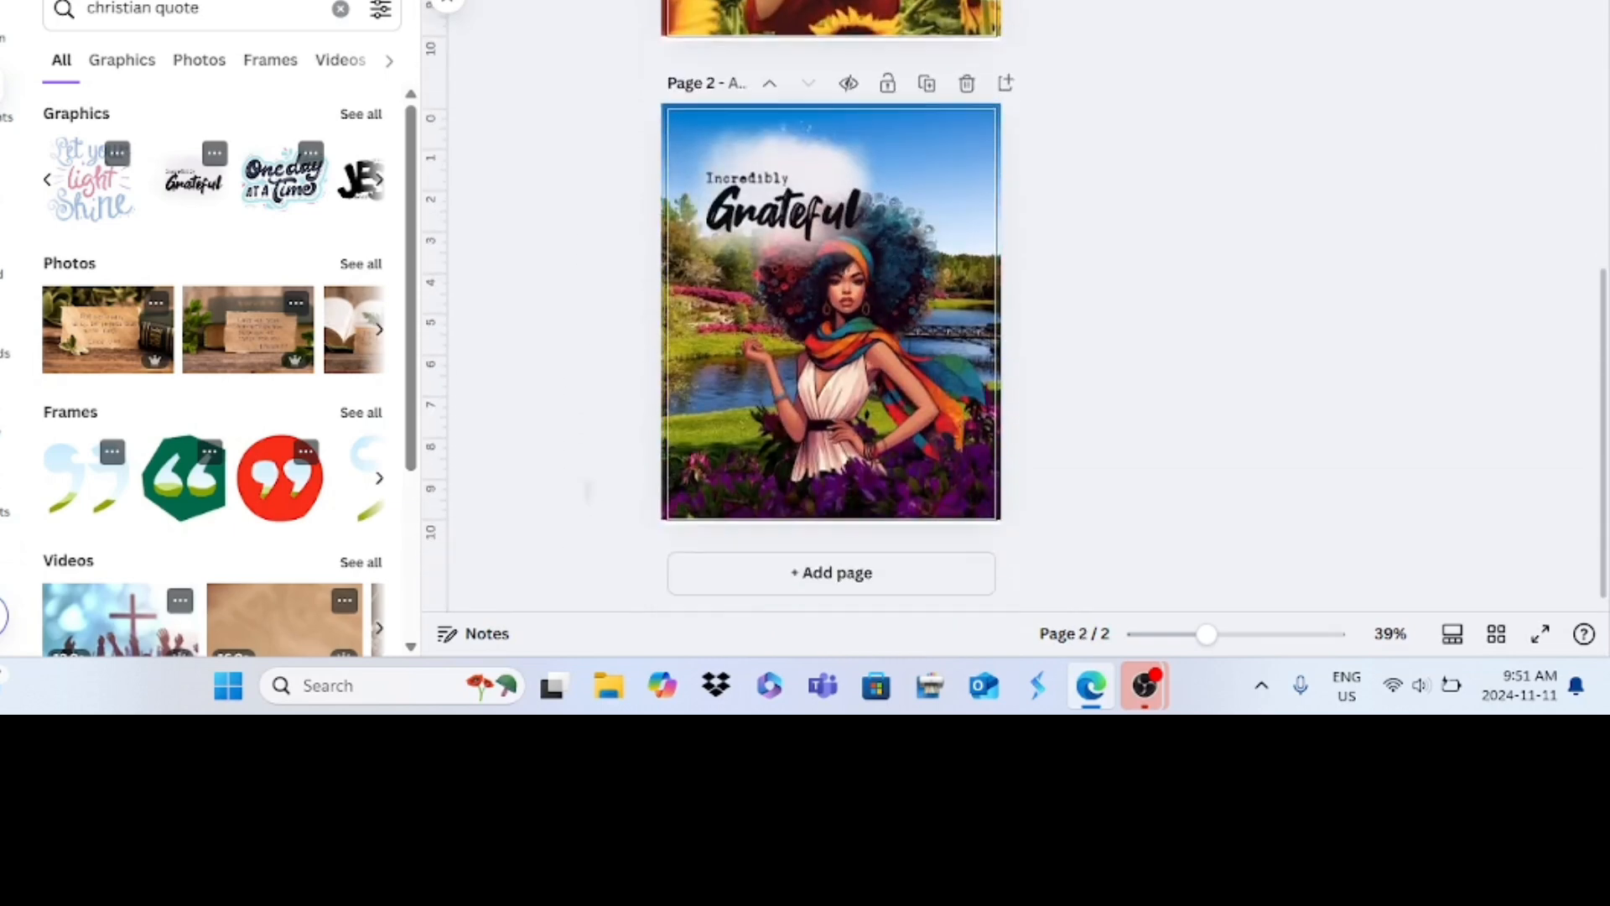
left_click(589, 395)
left_click(809, 355)
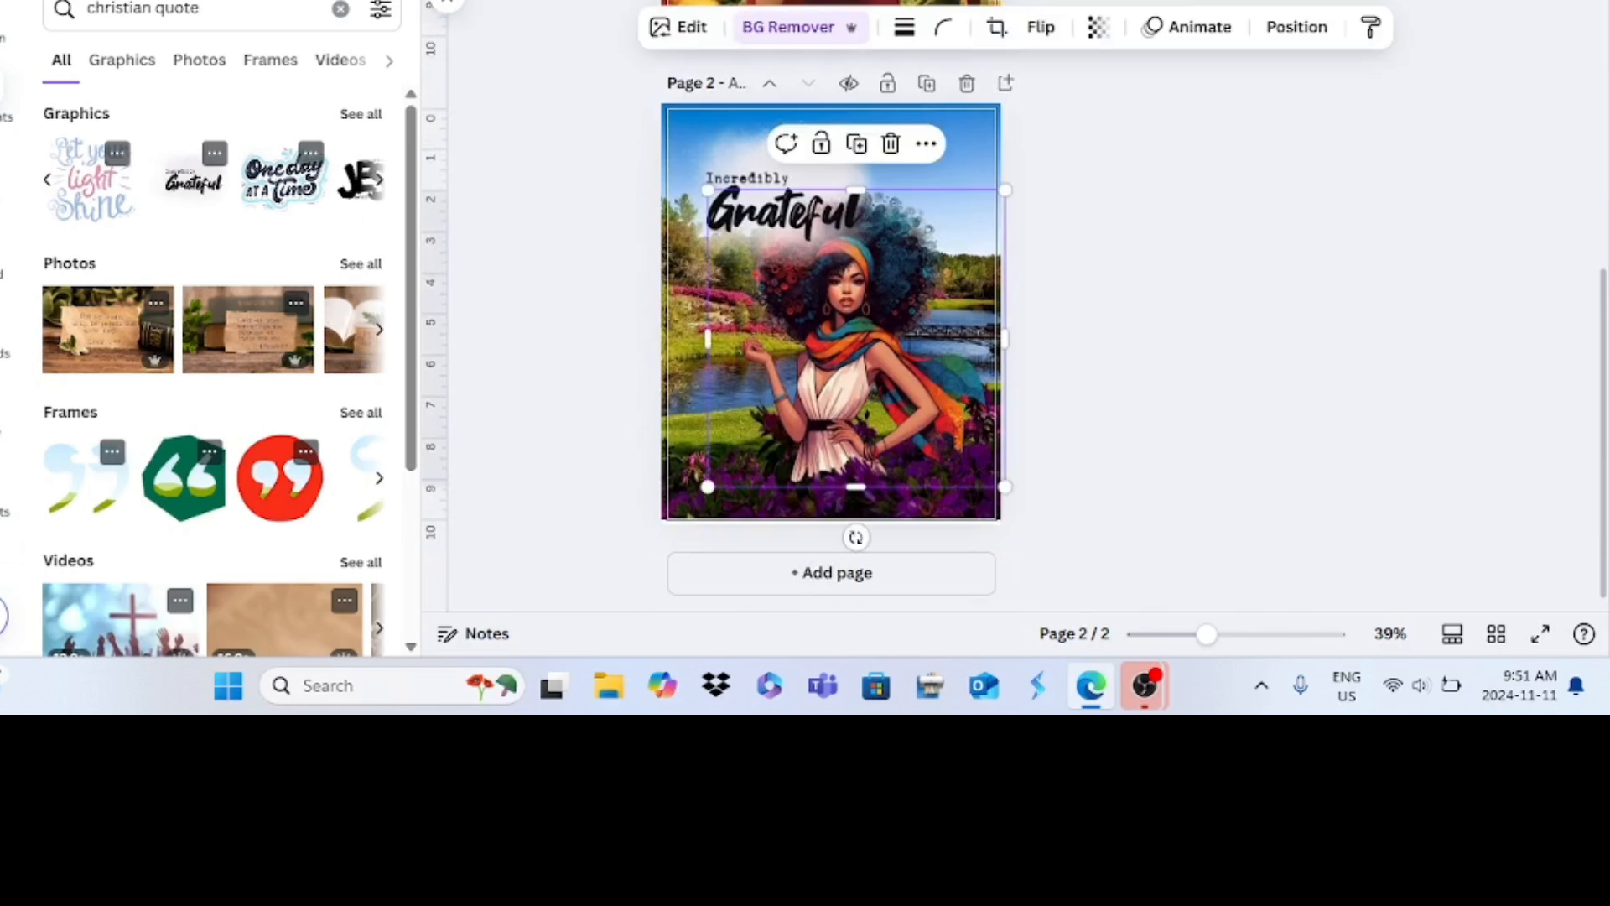
left_click_drag(809, 356, 809, 363)
left_click(831, 573)
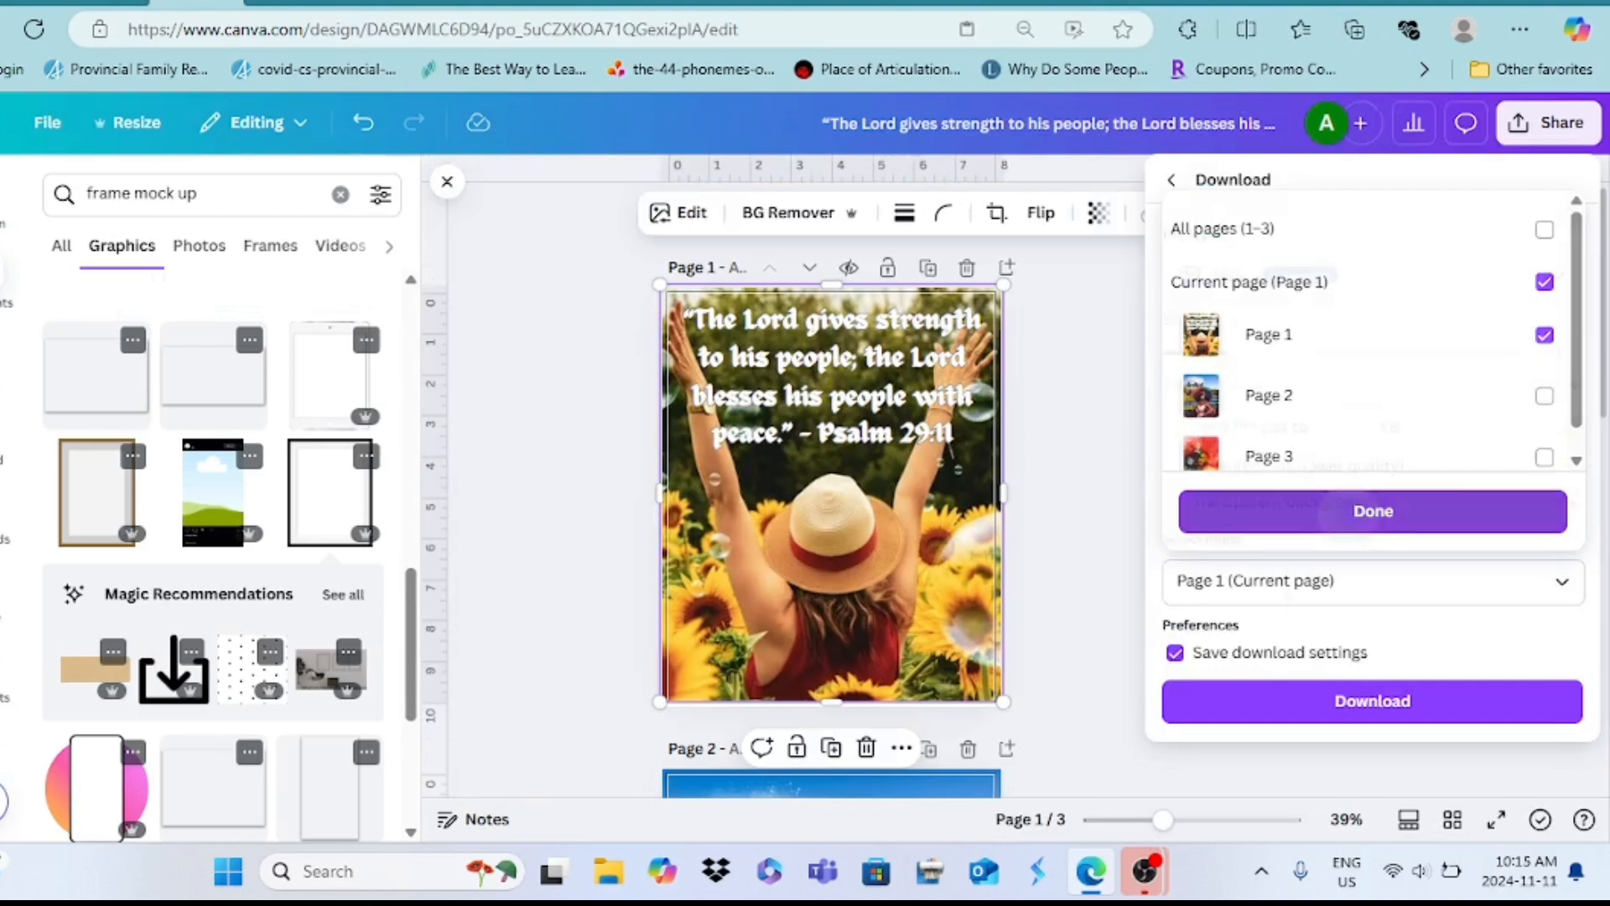
Step: Download only page 1, the Psalm 29:11 sunflower design, as a PNG and save it in the Downloads folder
key("Escape")
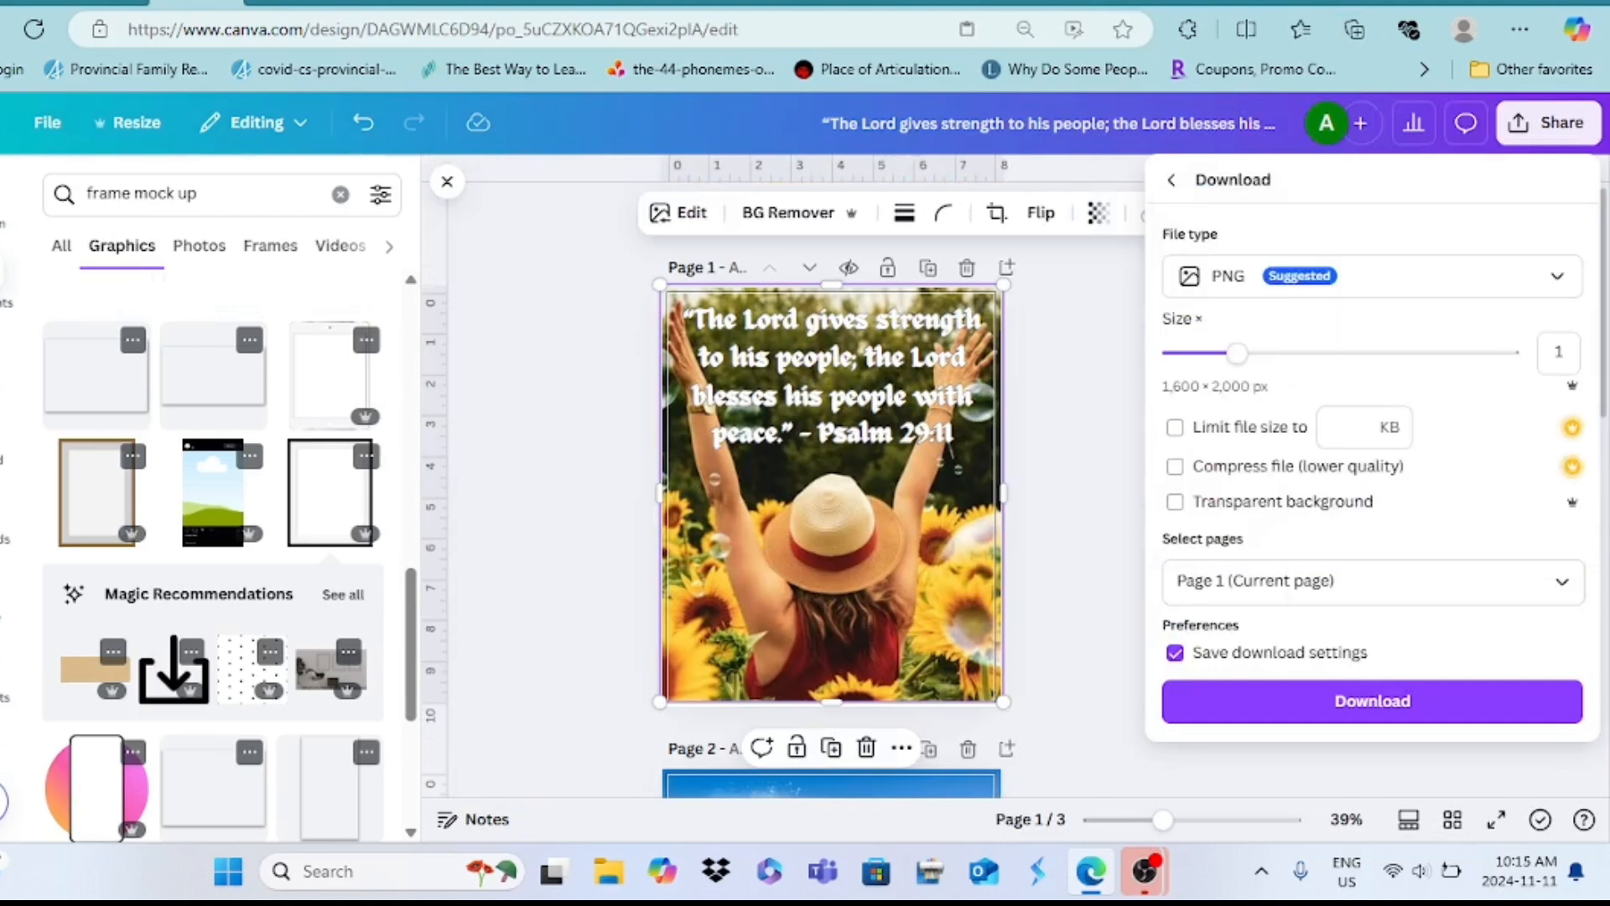
left_click(1296, 701)
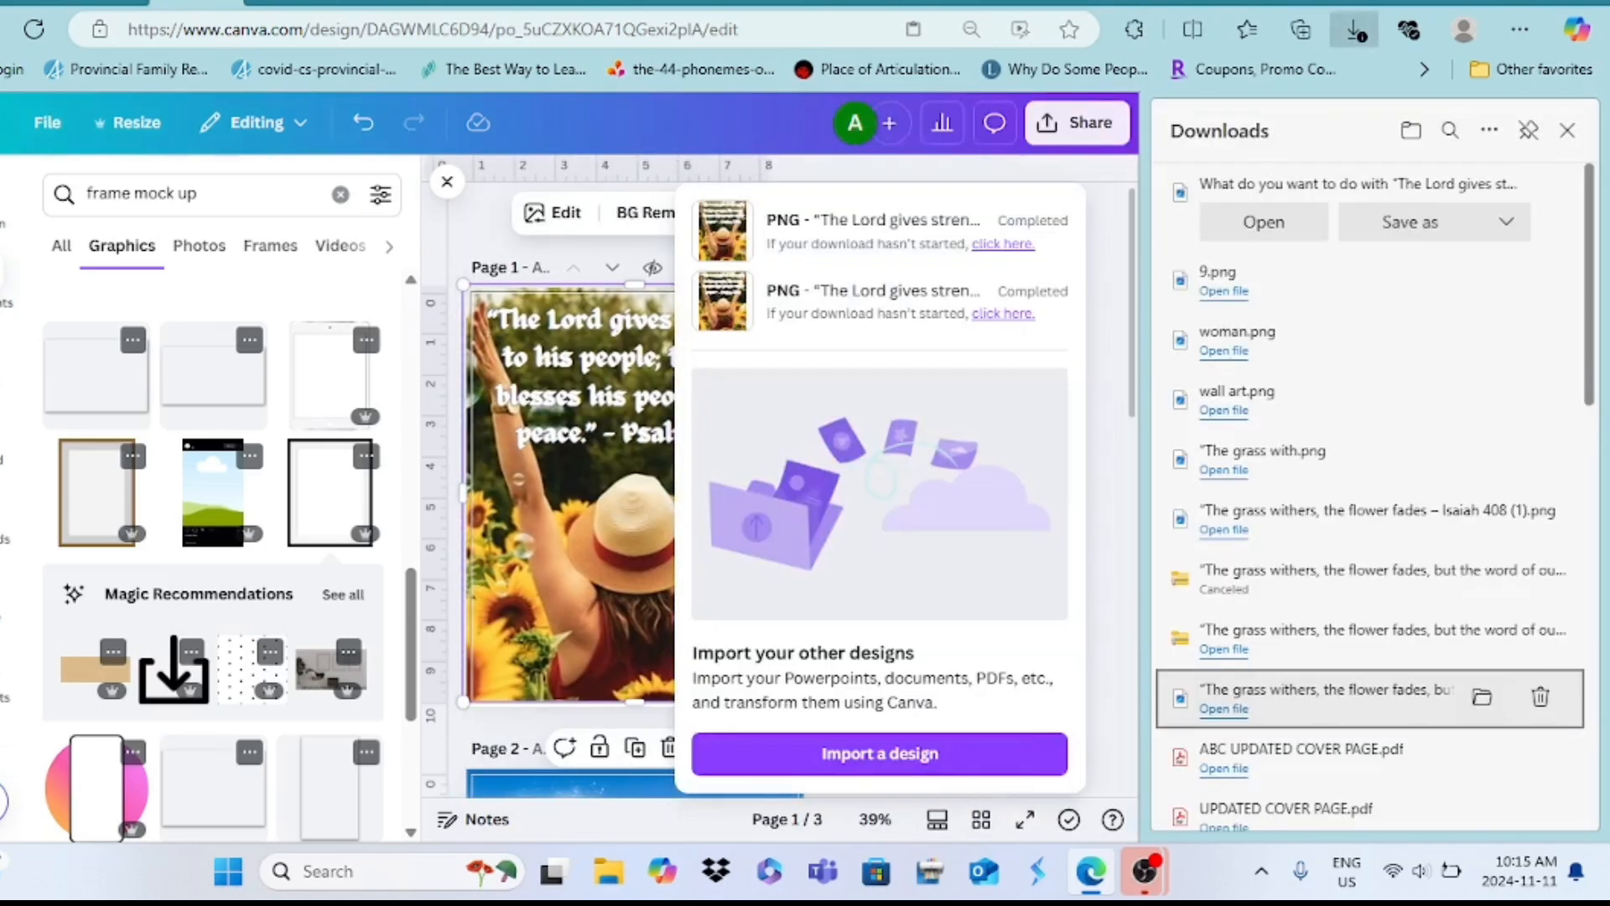
scroll(922, 504, "down", 3)
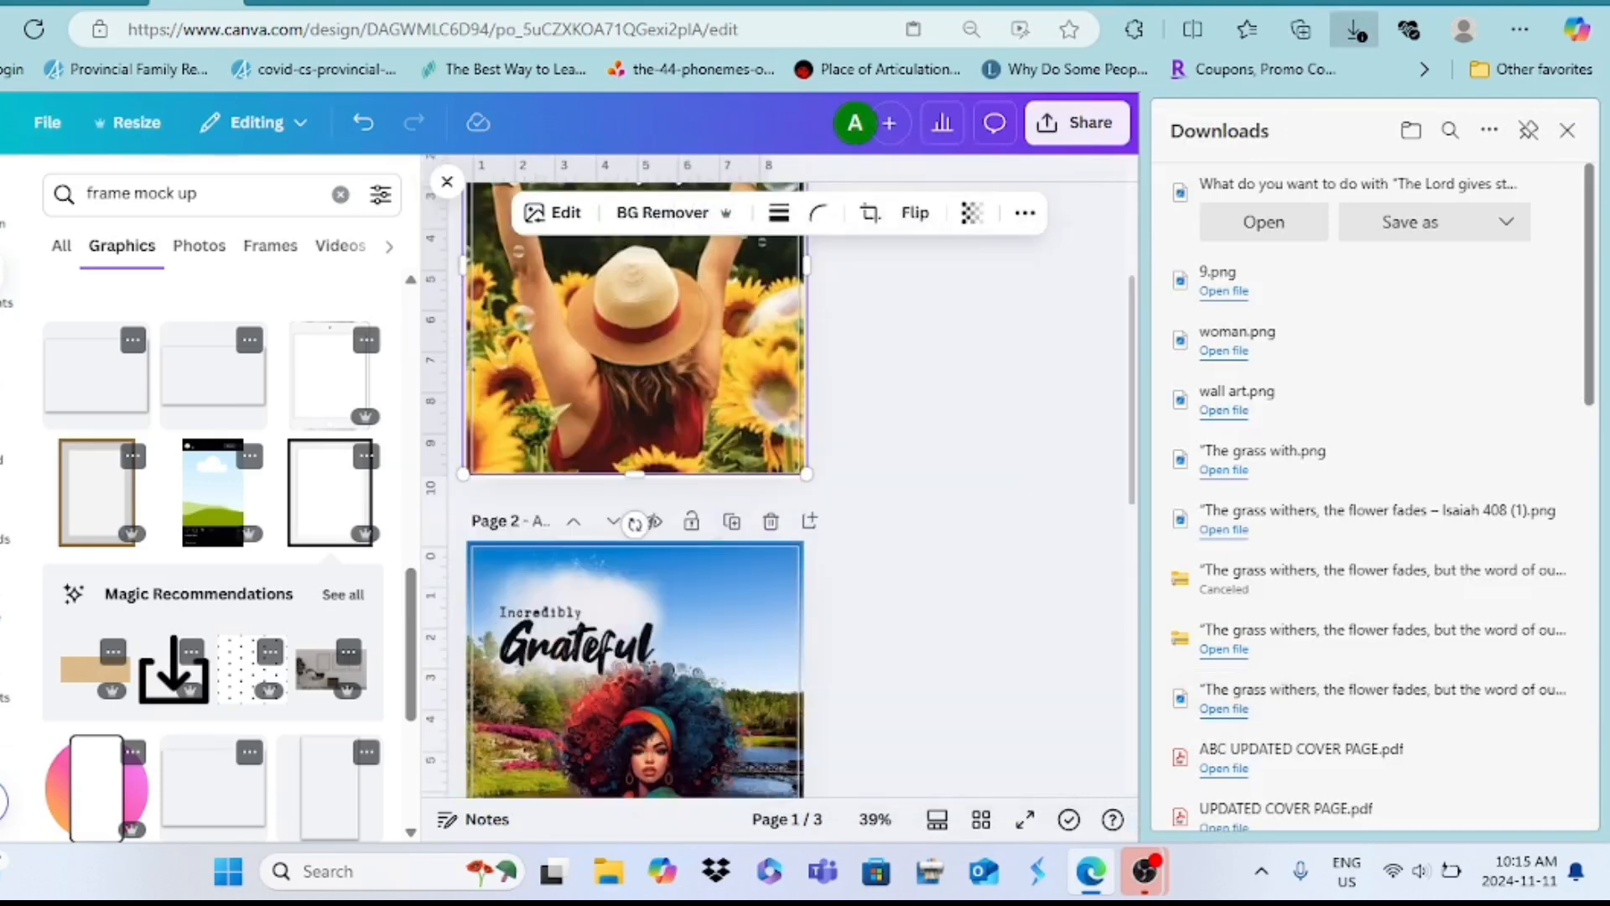
left_click(635, 671)
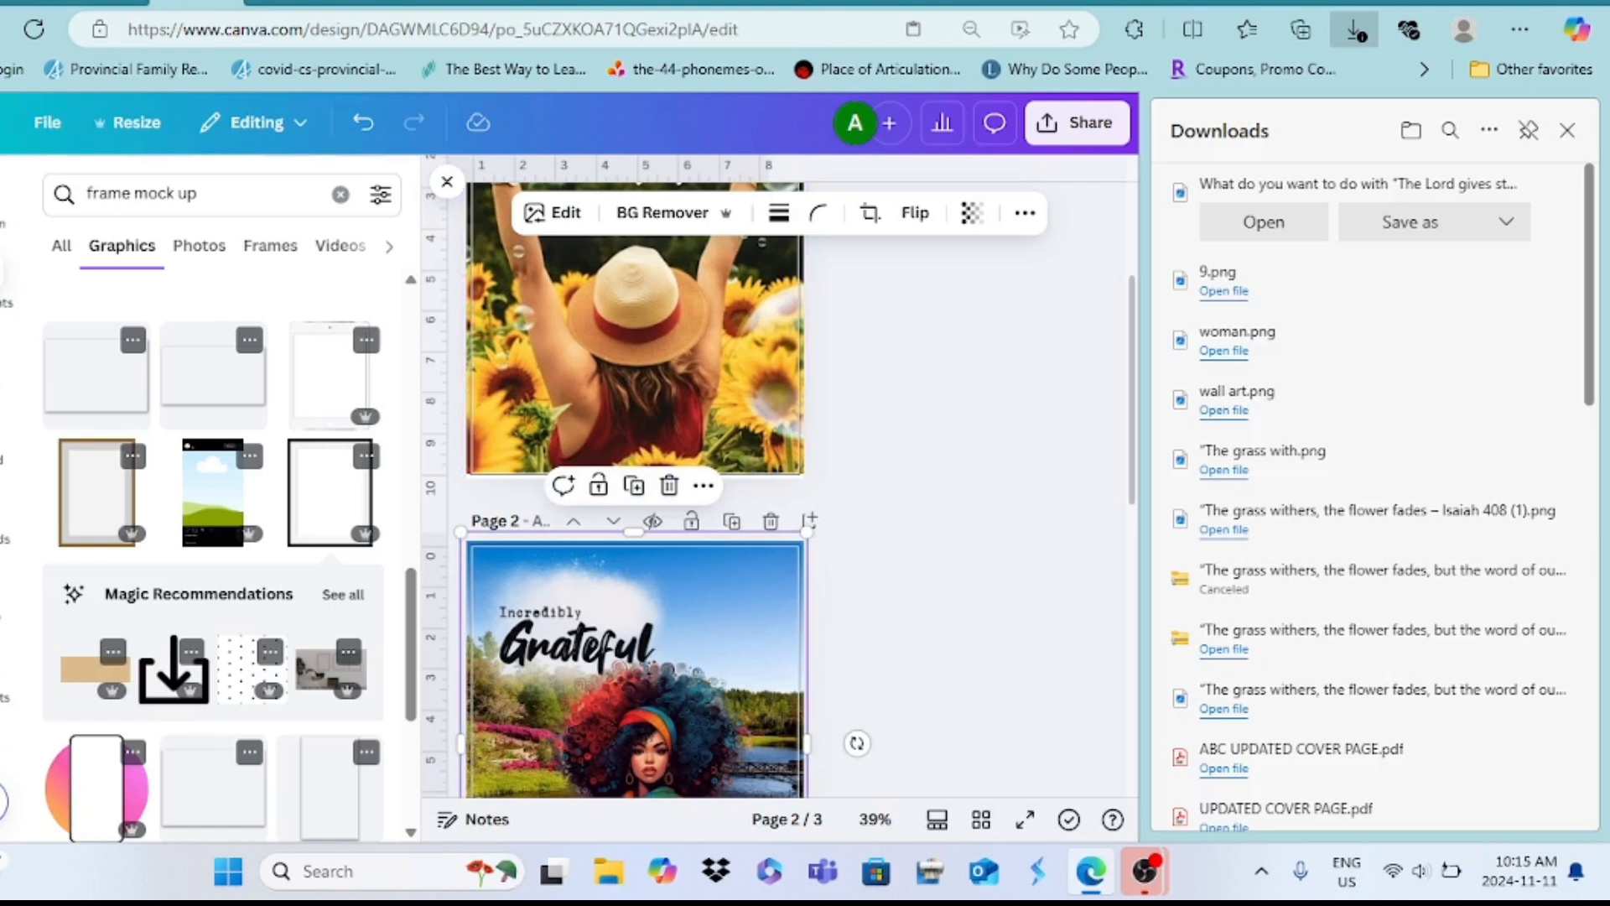
left_click(1410, 222)
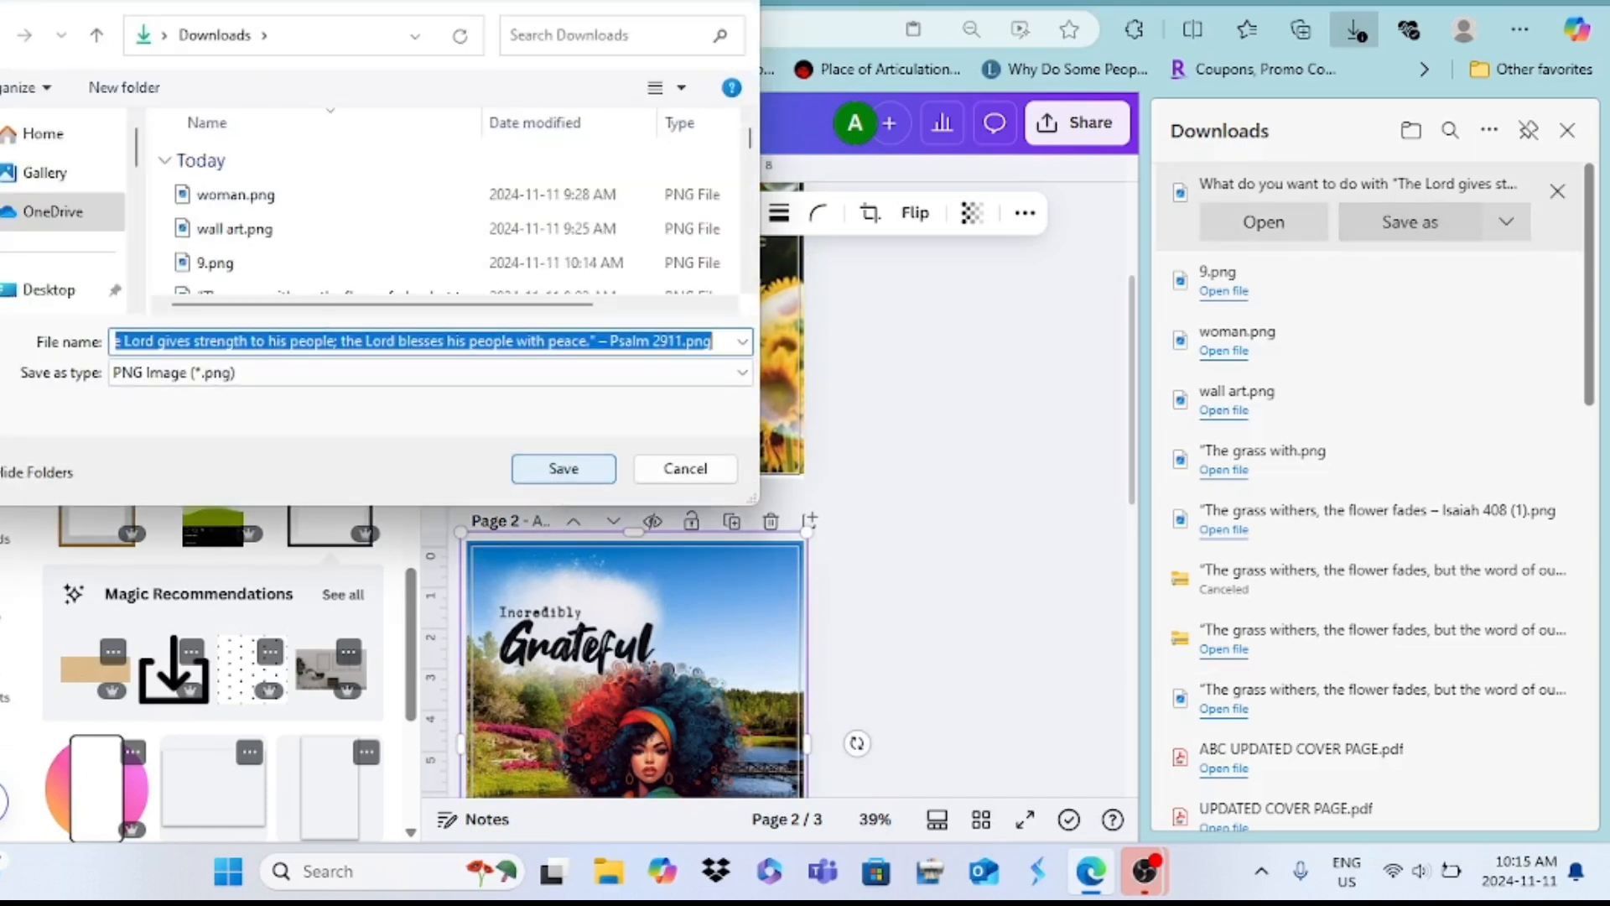
left_click(687, 341)
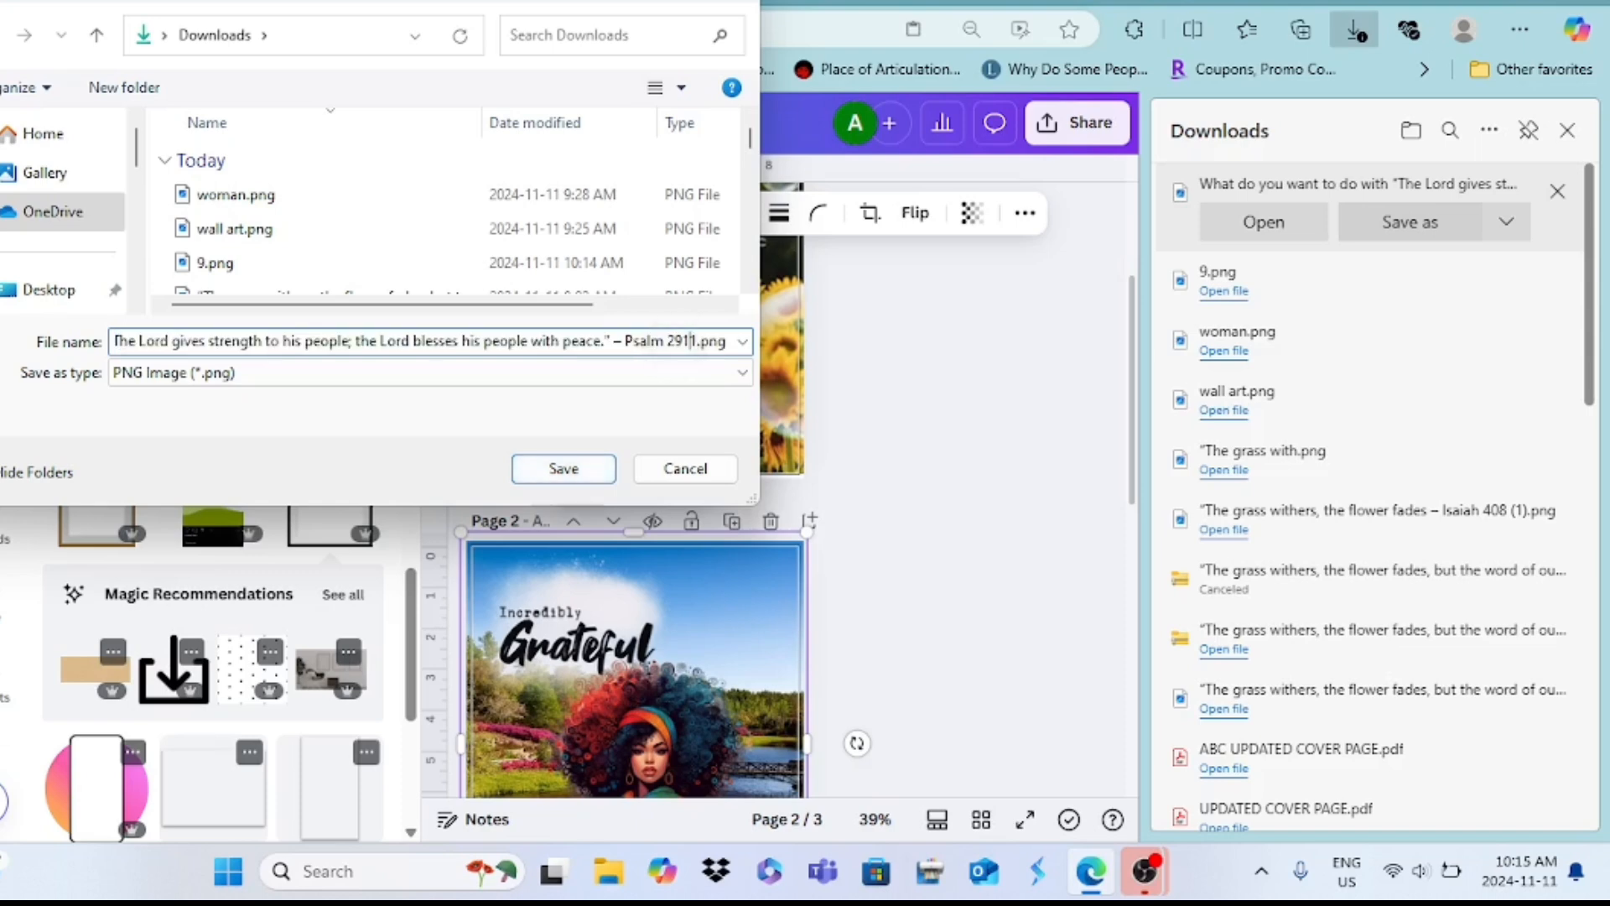
key("Return")
left_click(964, 348)
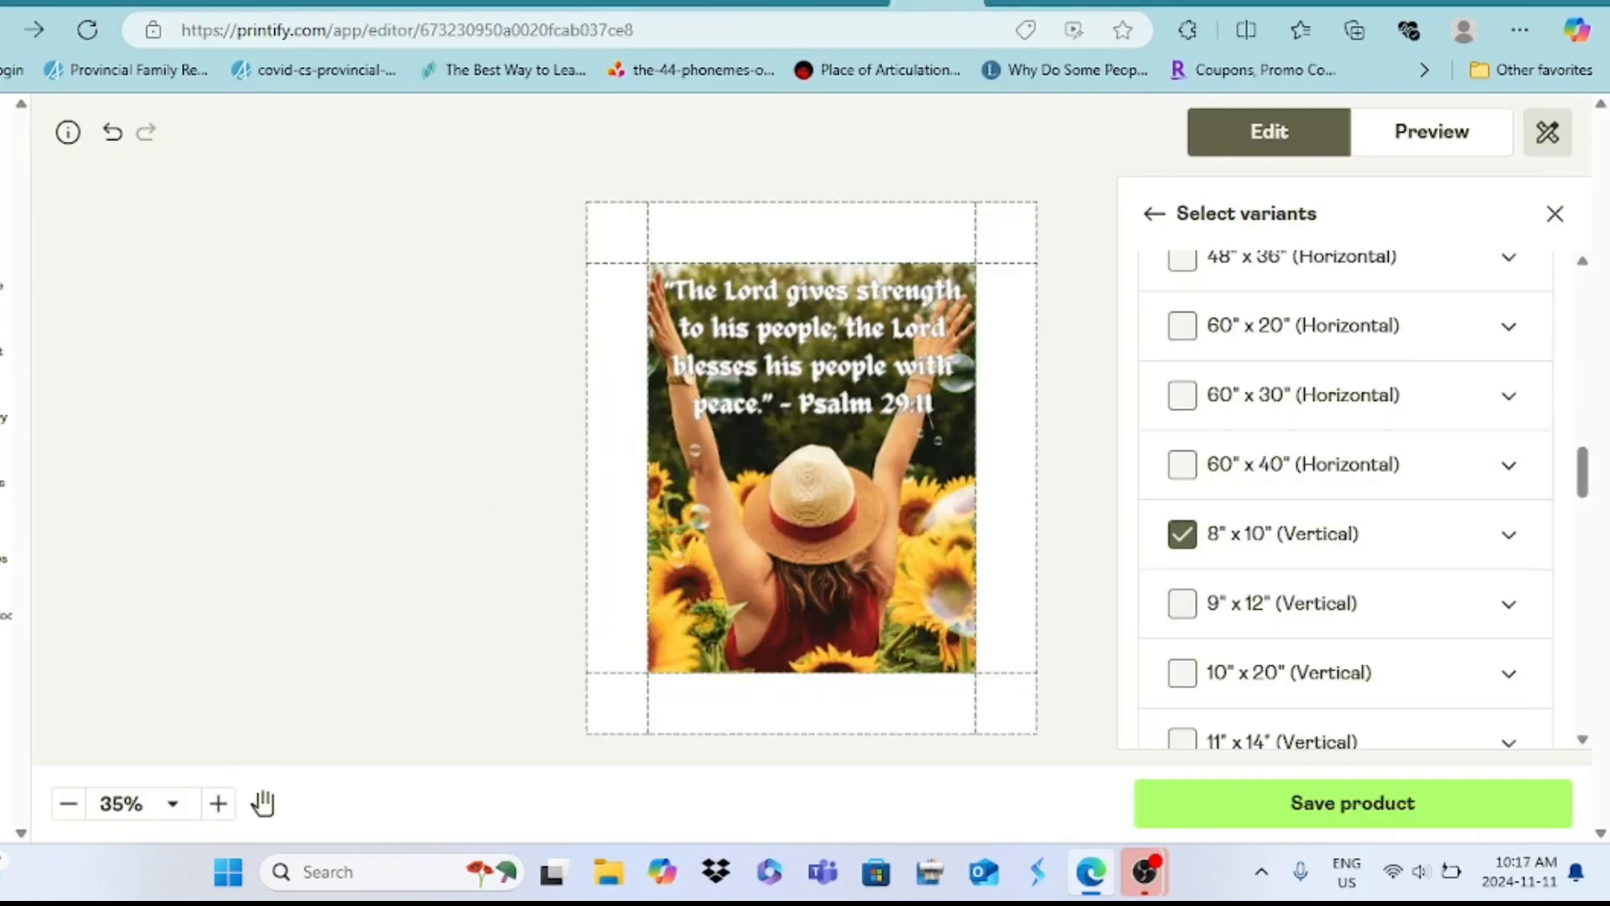
Step: In the Printify editor, set the 8" x 10" vertical canvas's background color to Yellow and preview the product mockup
left_click(1555, 213)
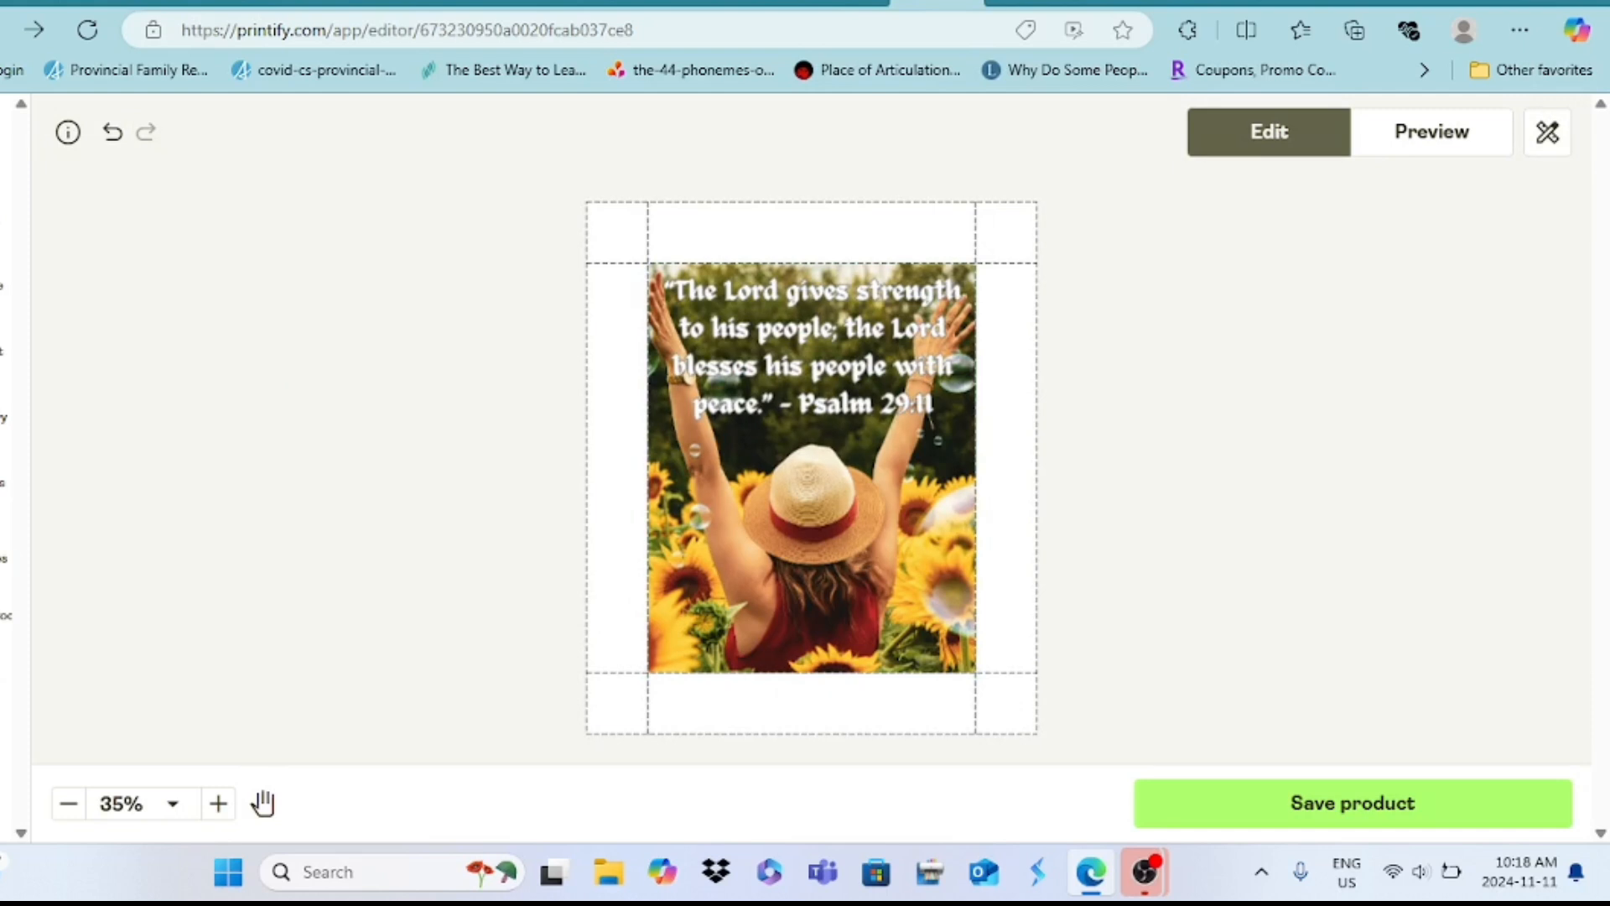
left_click(1548, 132)
scroll(1346, 503, "down", 3)
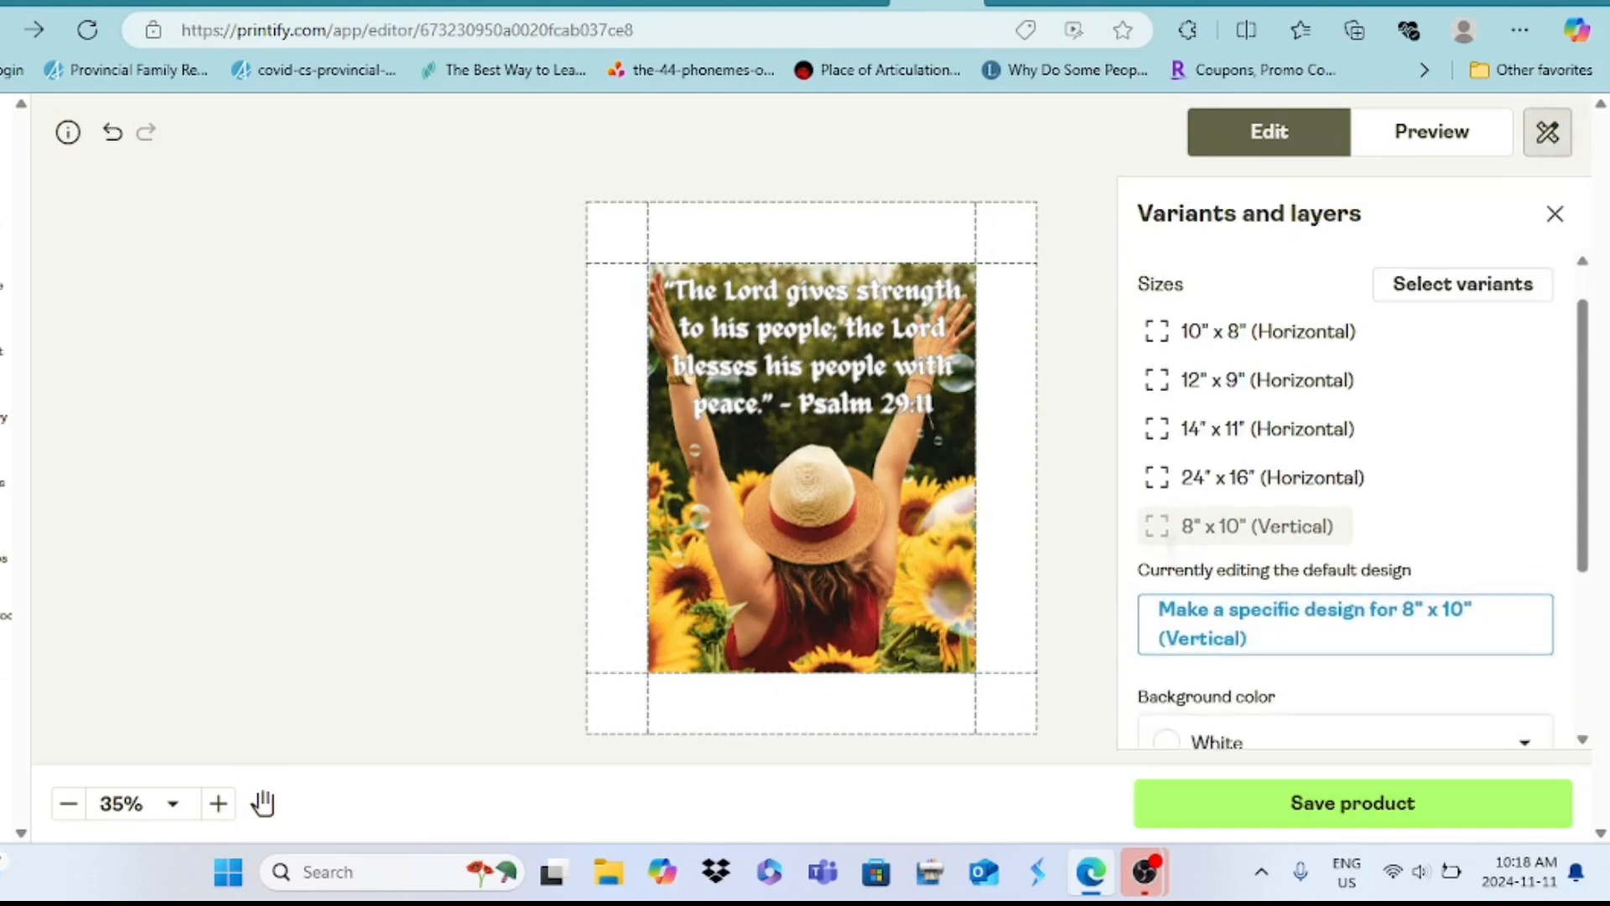
left_click(1346, 544)
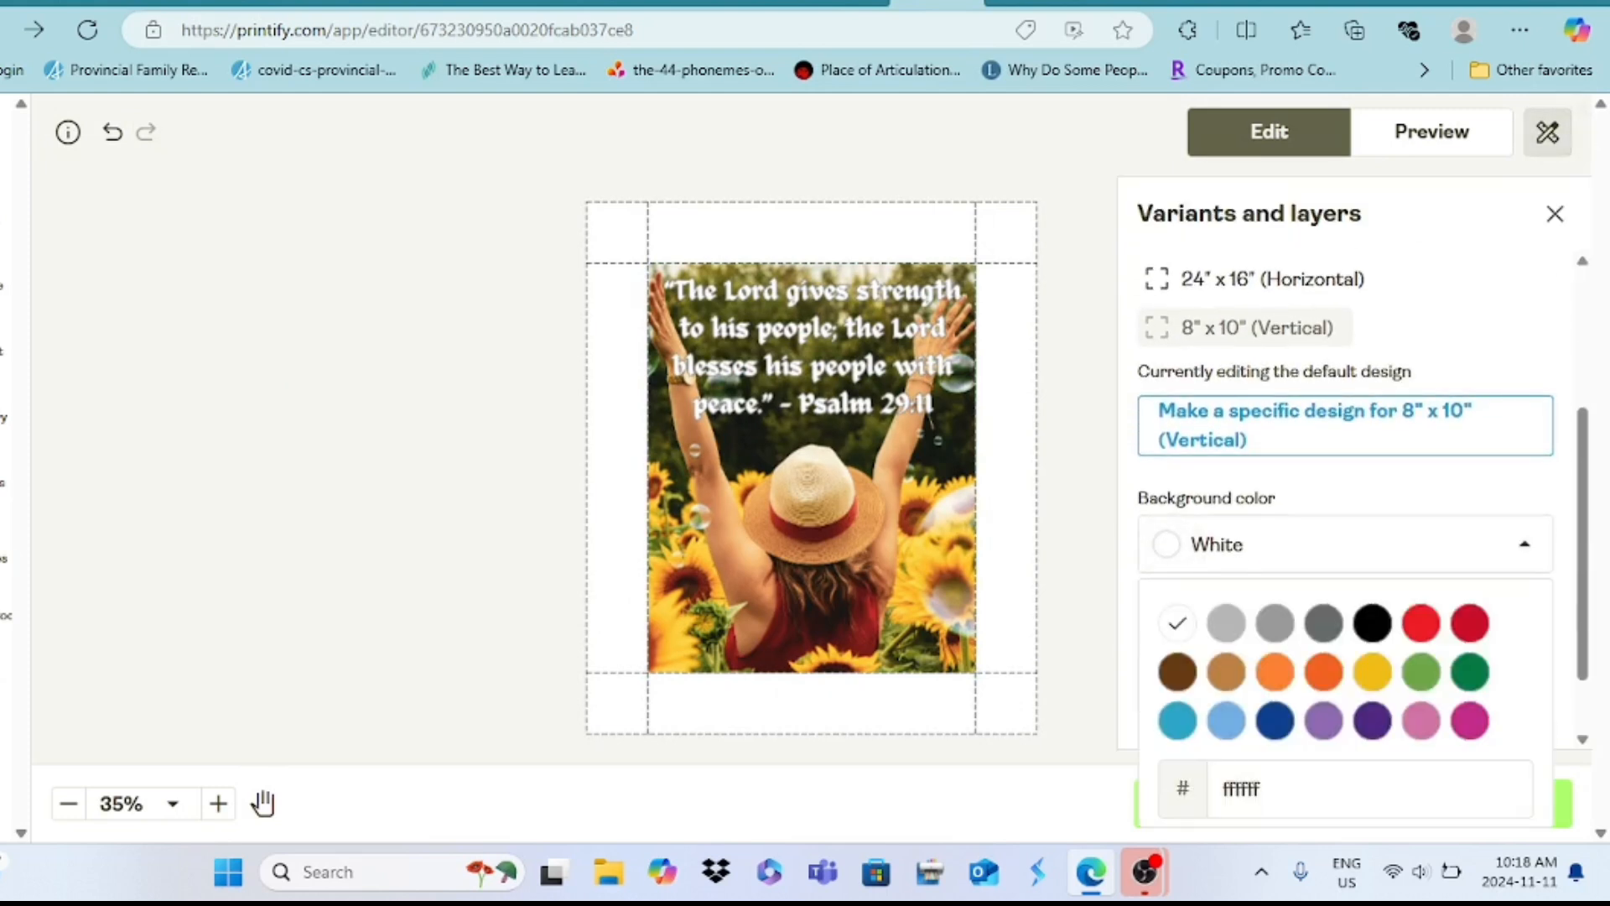
left_click(1373, 672)
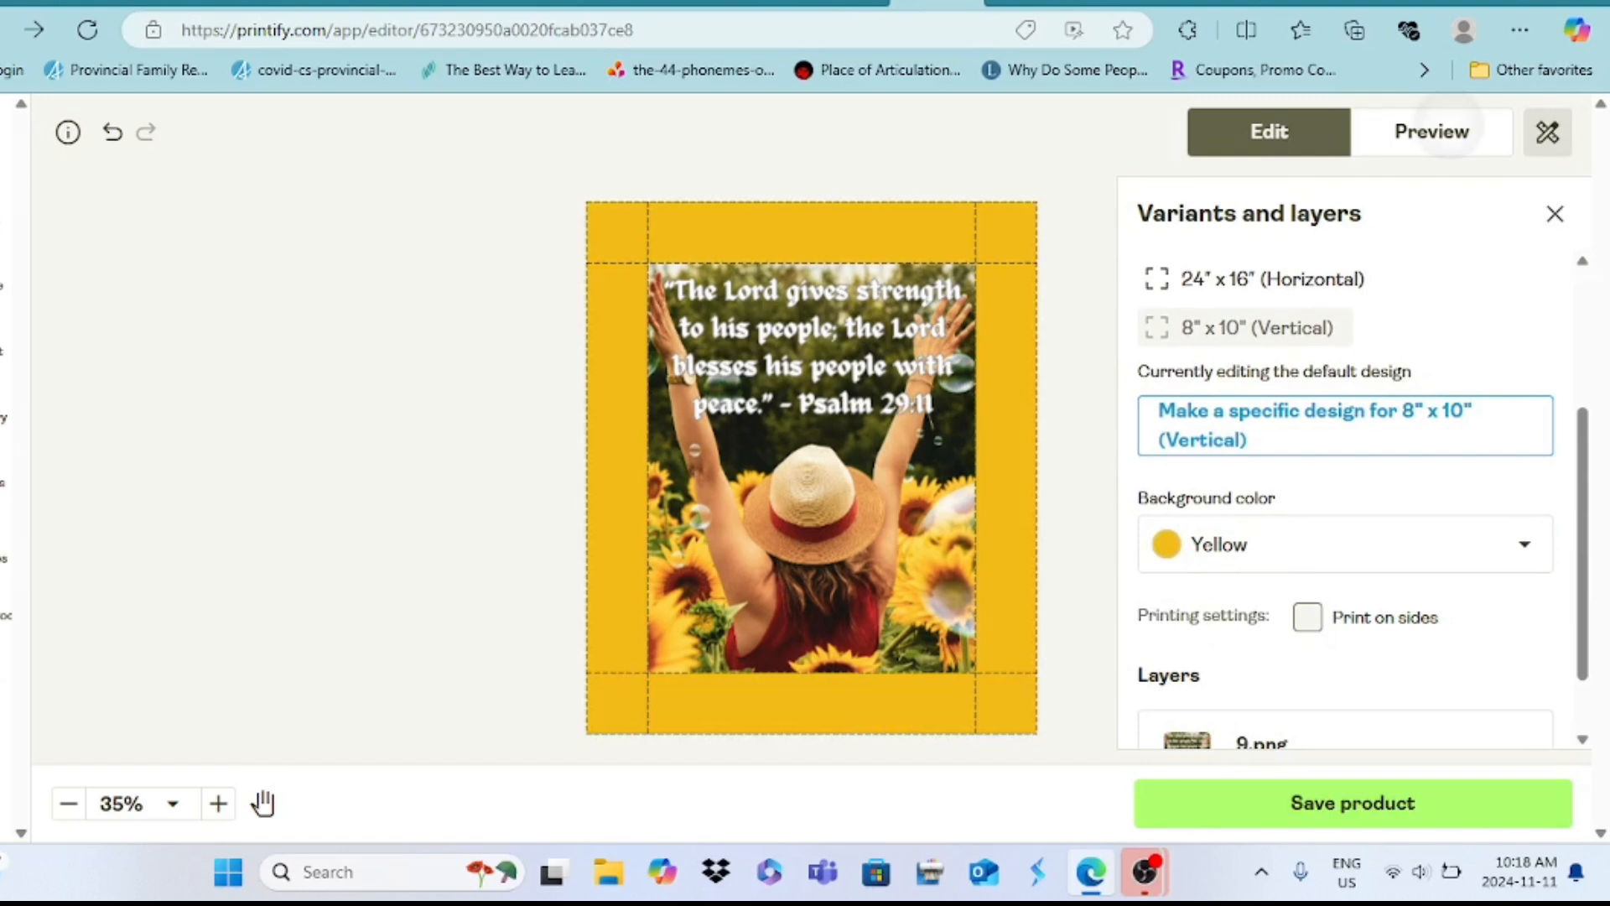
left_click(1431, 131)
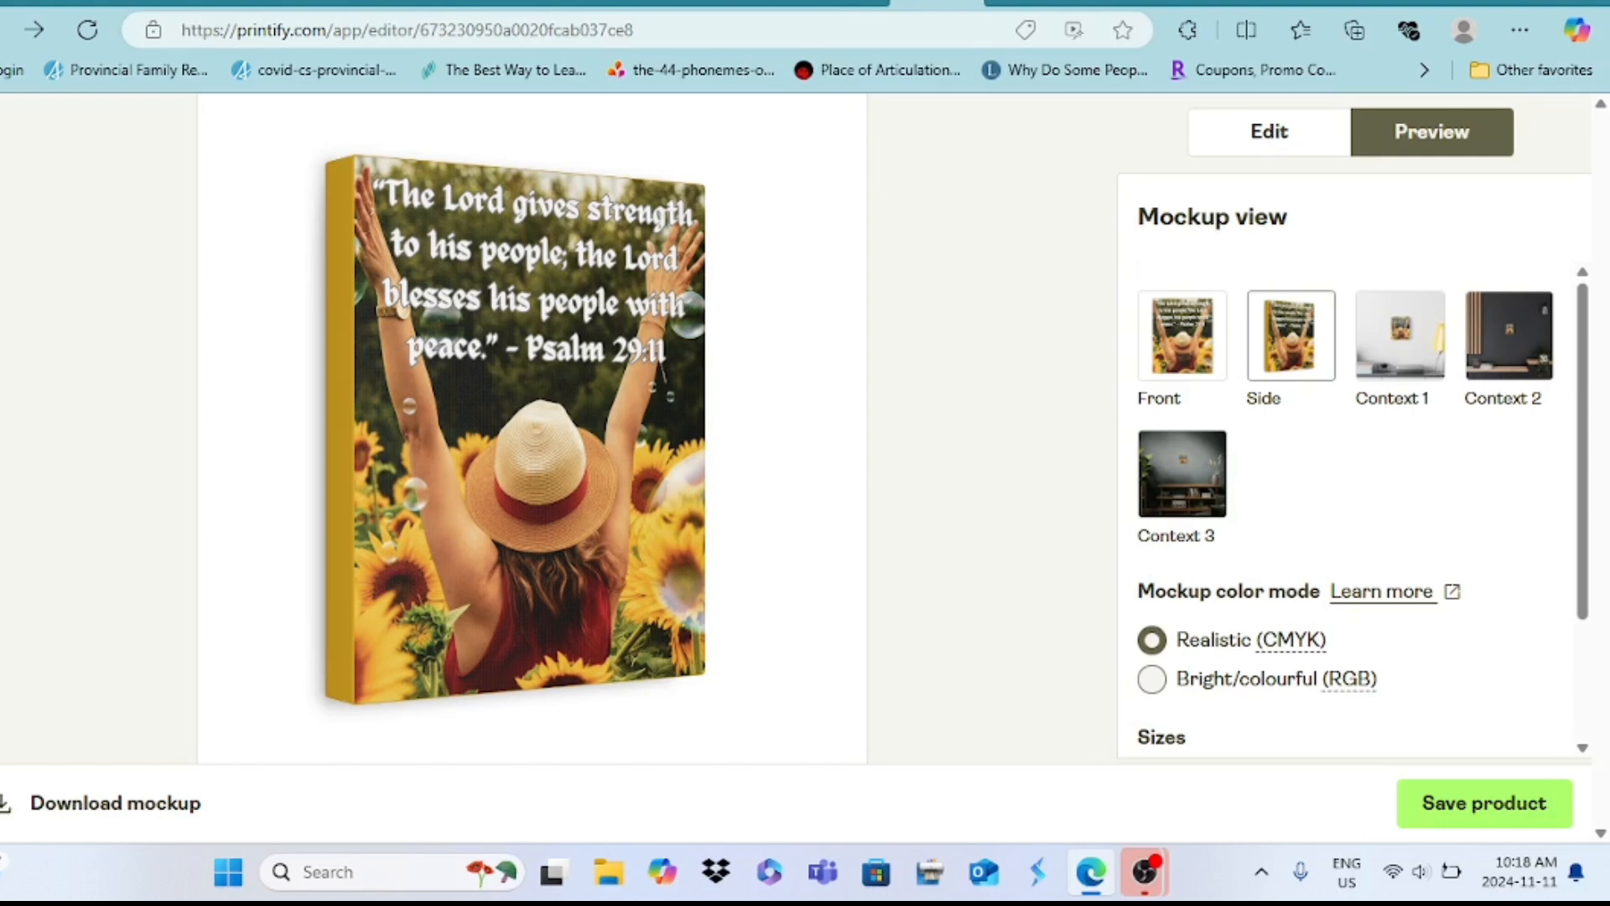
Step: Examine the Psalm 29:11 canvas in the Front, Context 1 and Context 3 mockups, looking at the wall scenes up close
left_click(1183, 336)
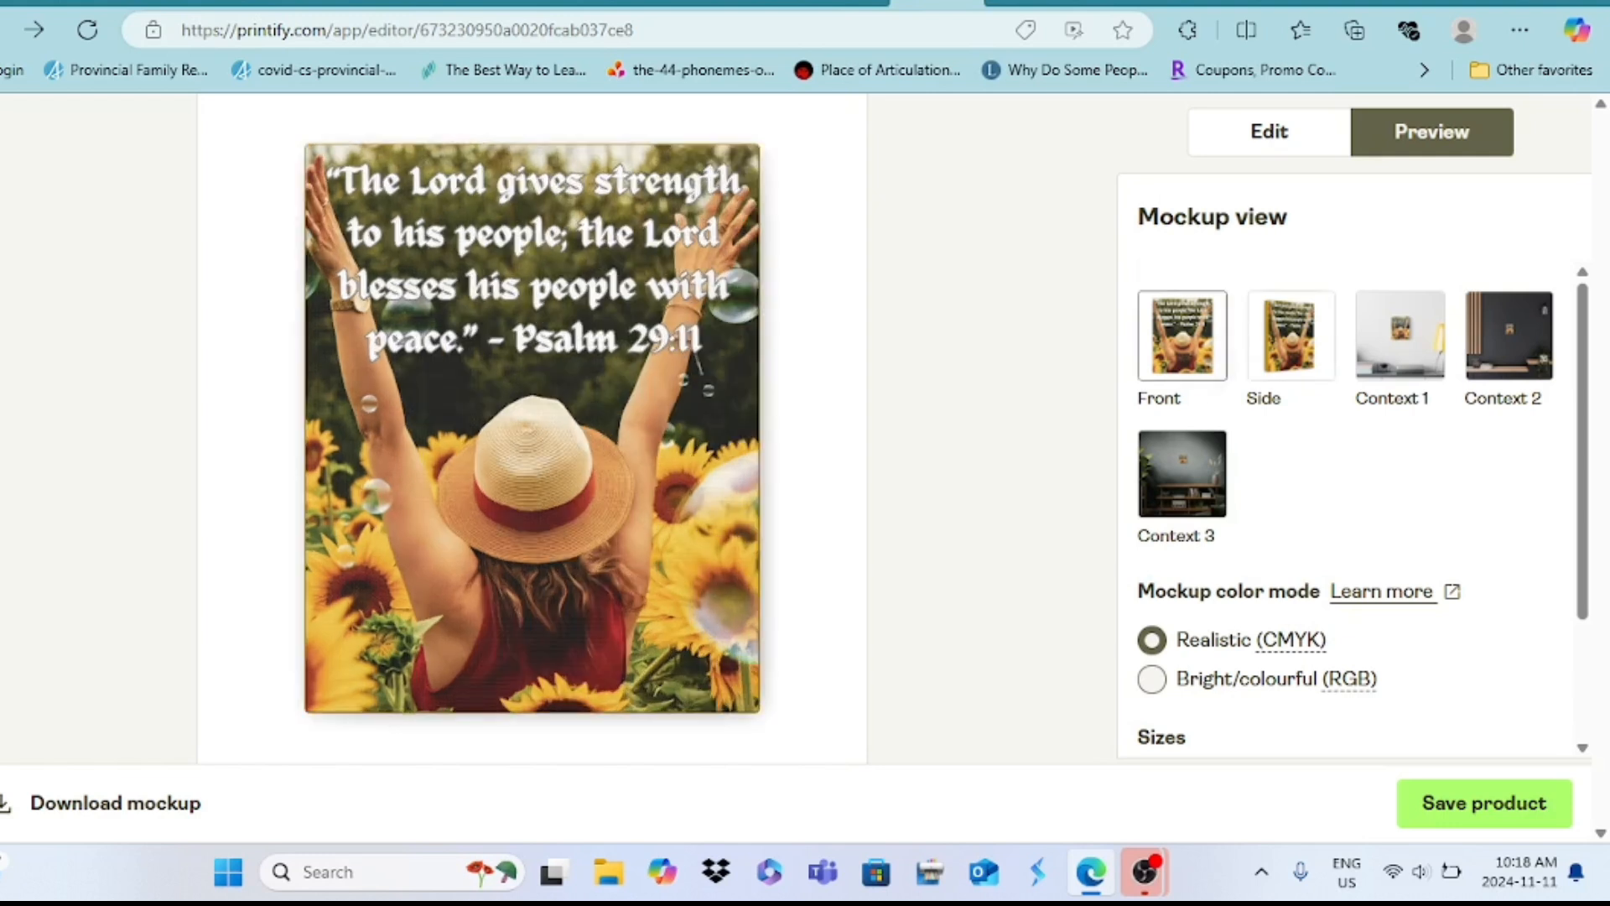
left_click(1401, 335)
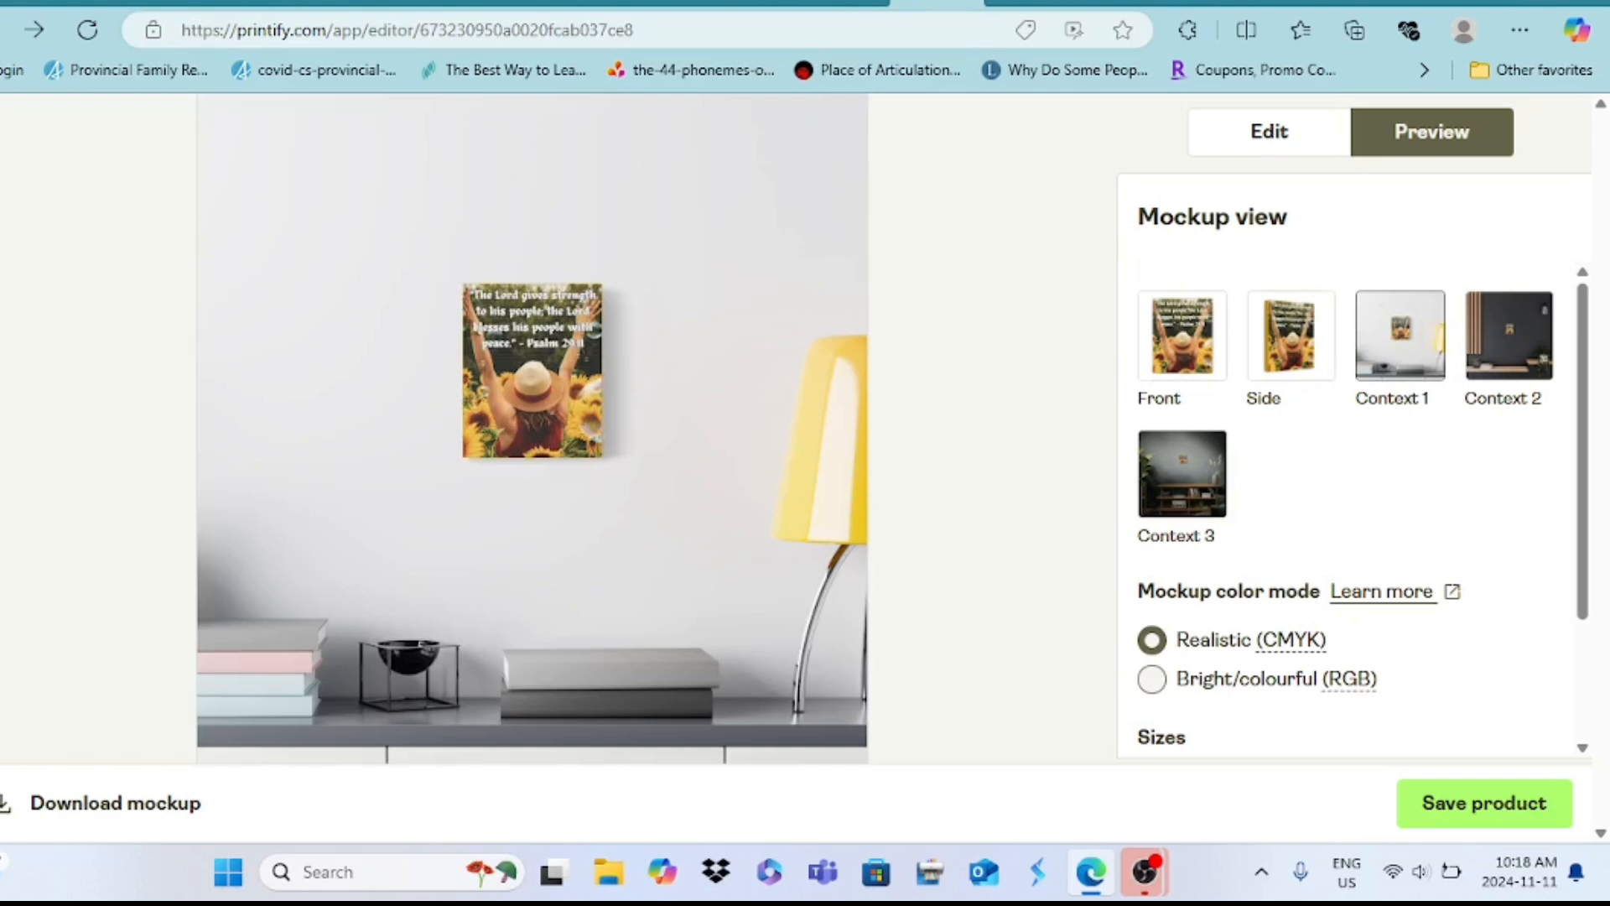
scroll(400, 383, "up", 5)
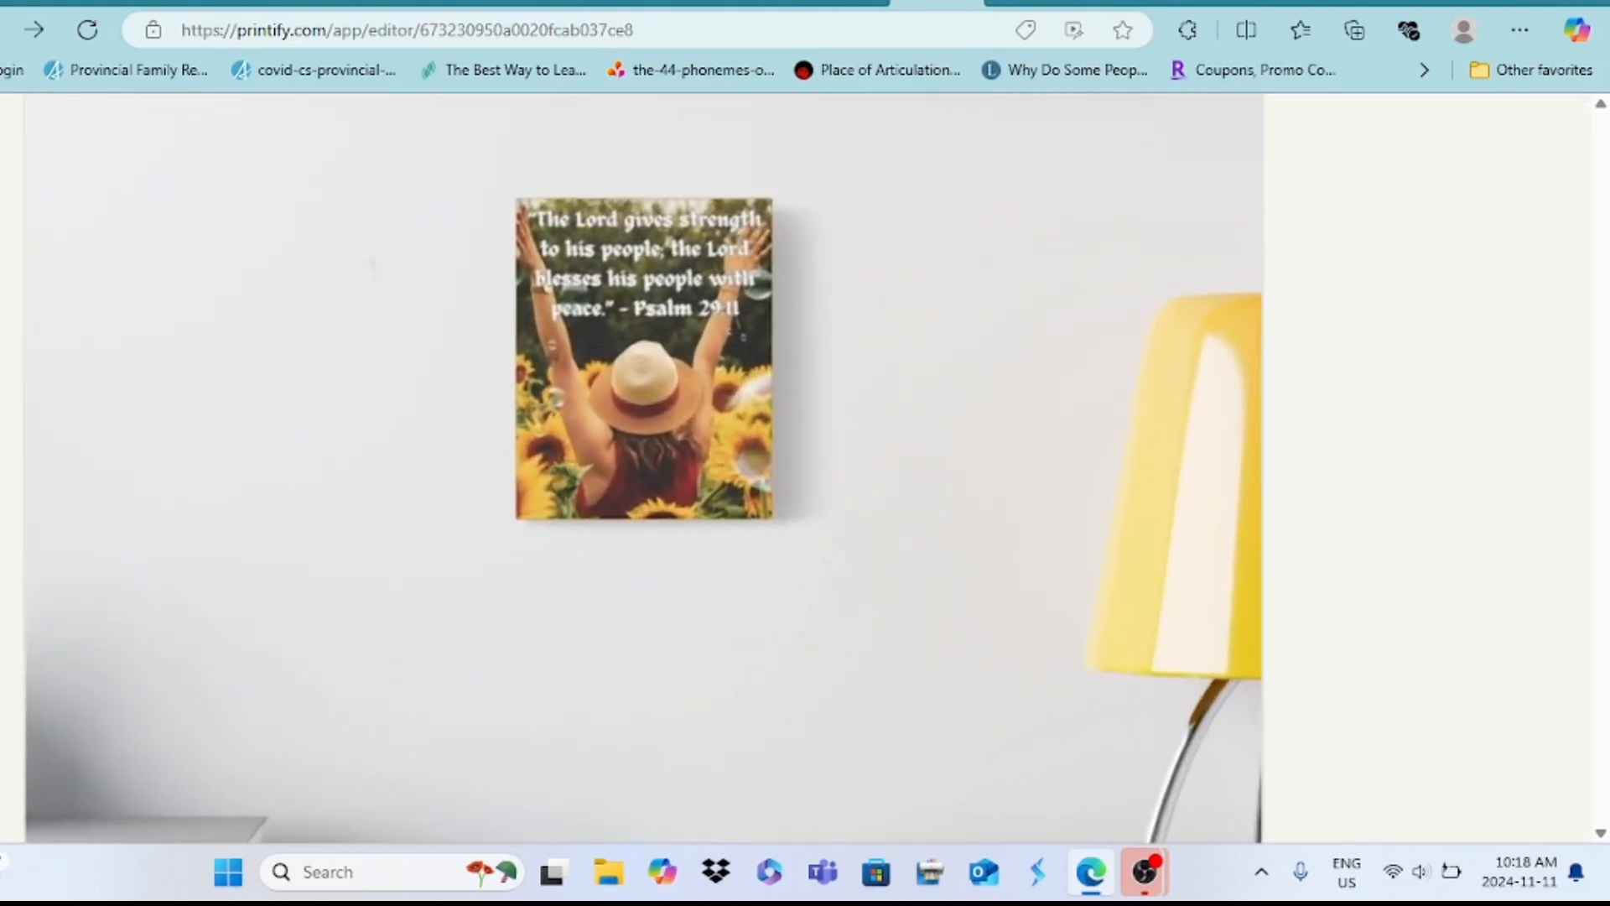
scroll(379, 417, "up", 2)
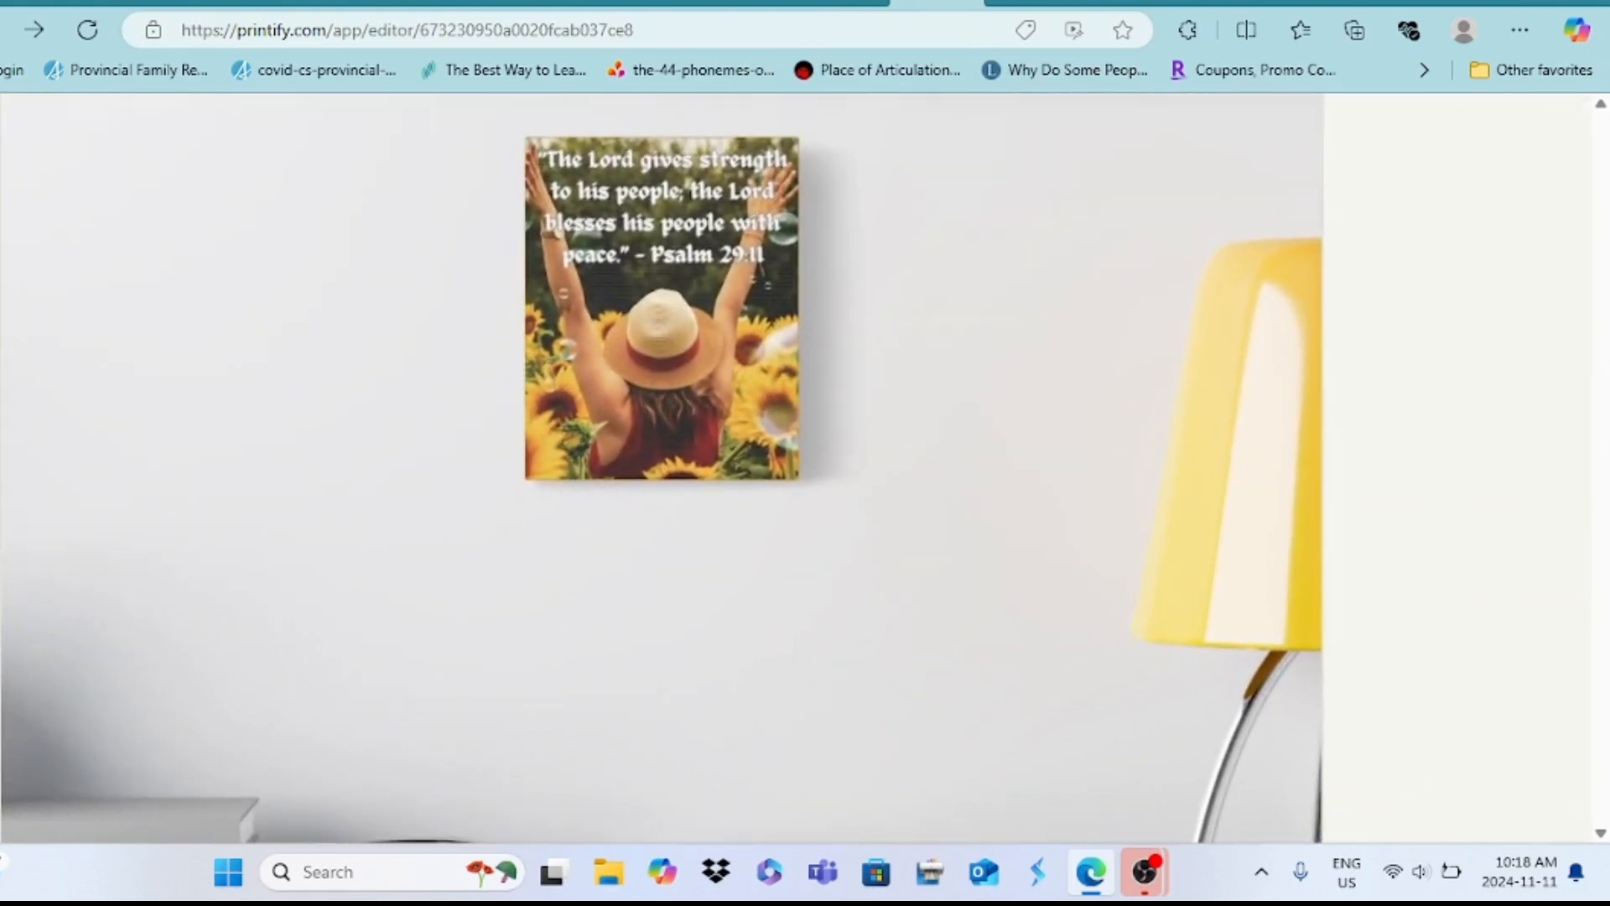
scroll(662, 470, "down", 3)
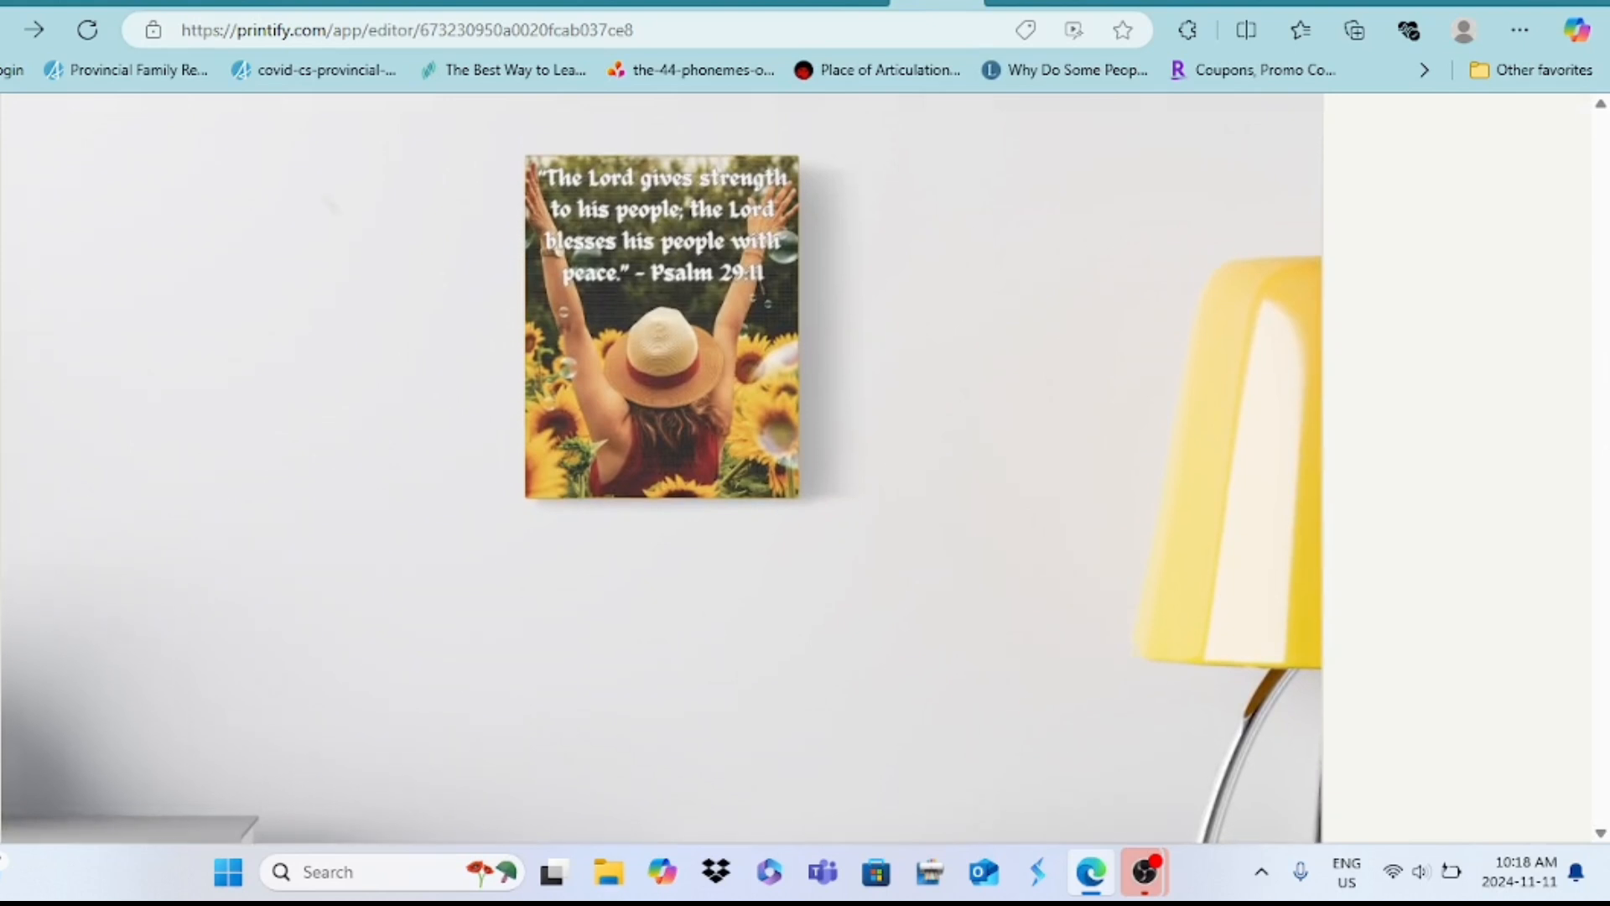
scroll(662, 470, "down", 2)
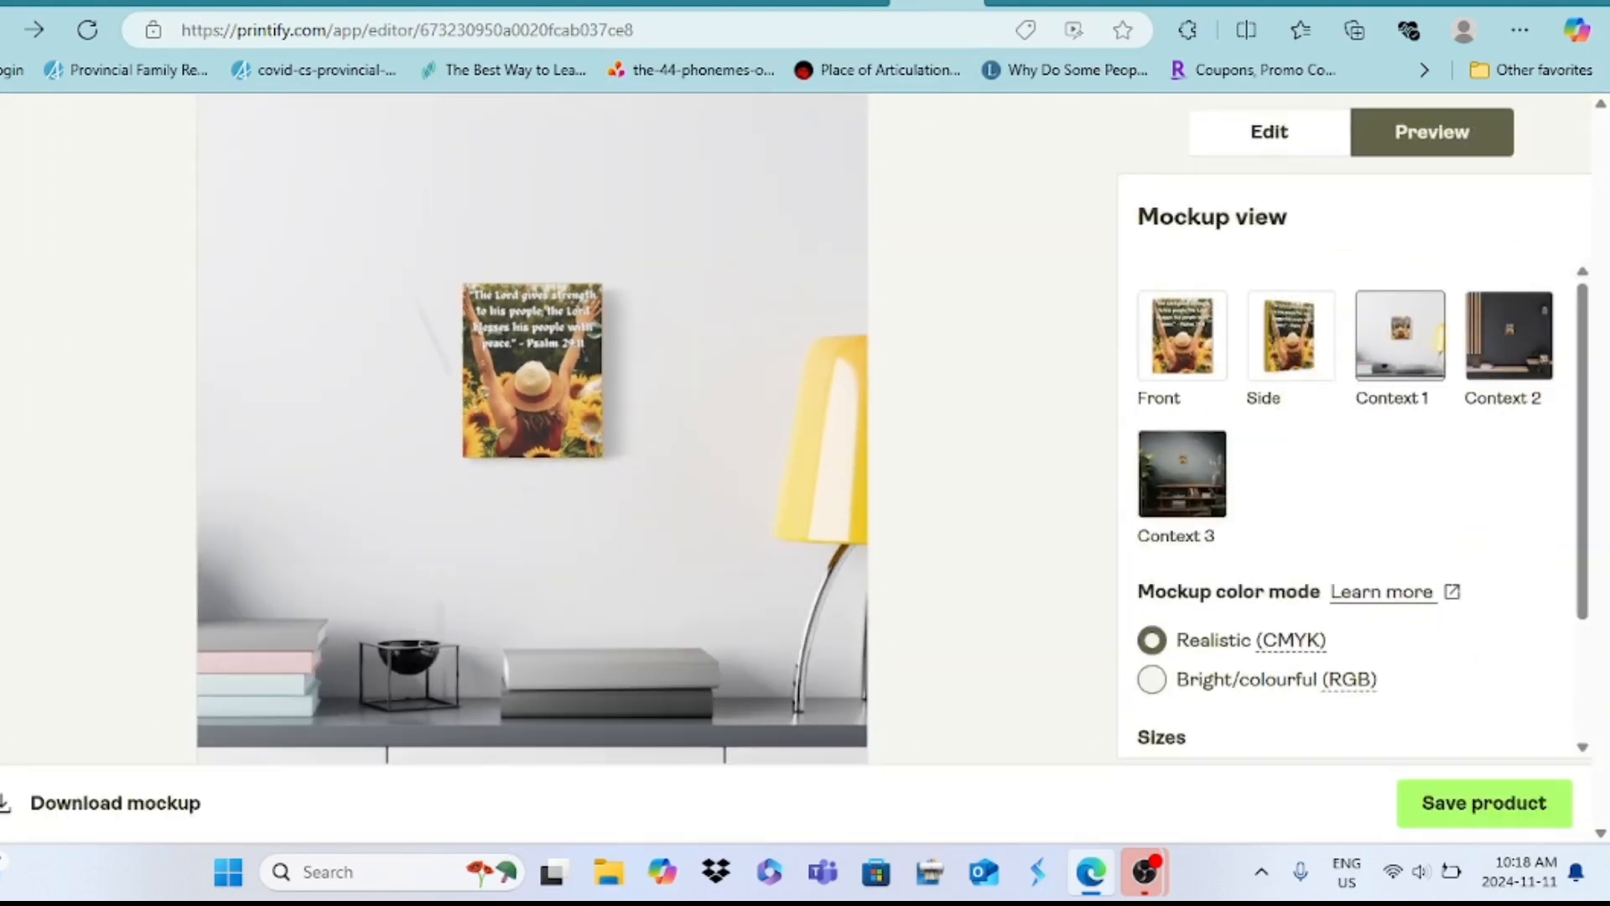
left_click(1183, 474)
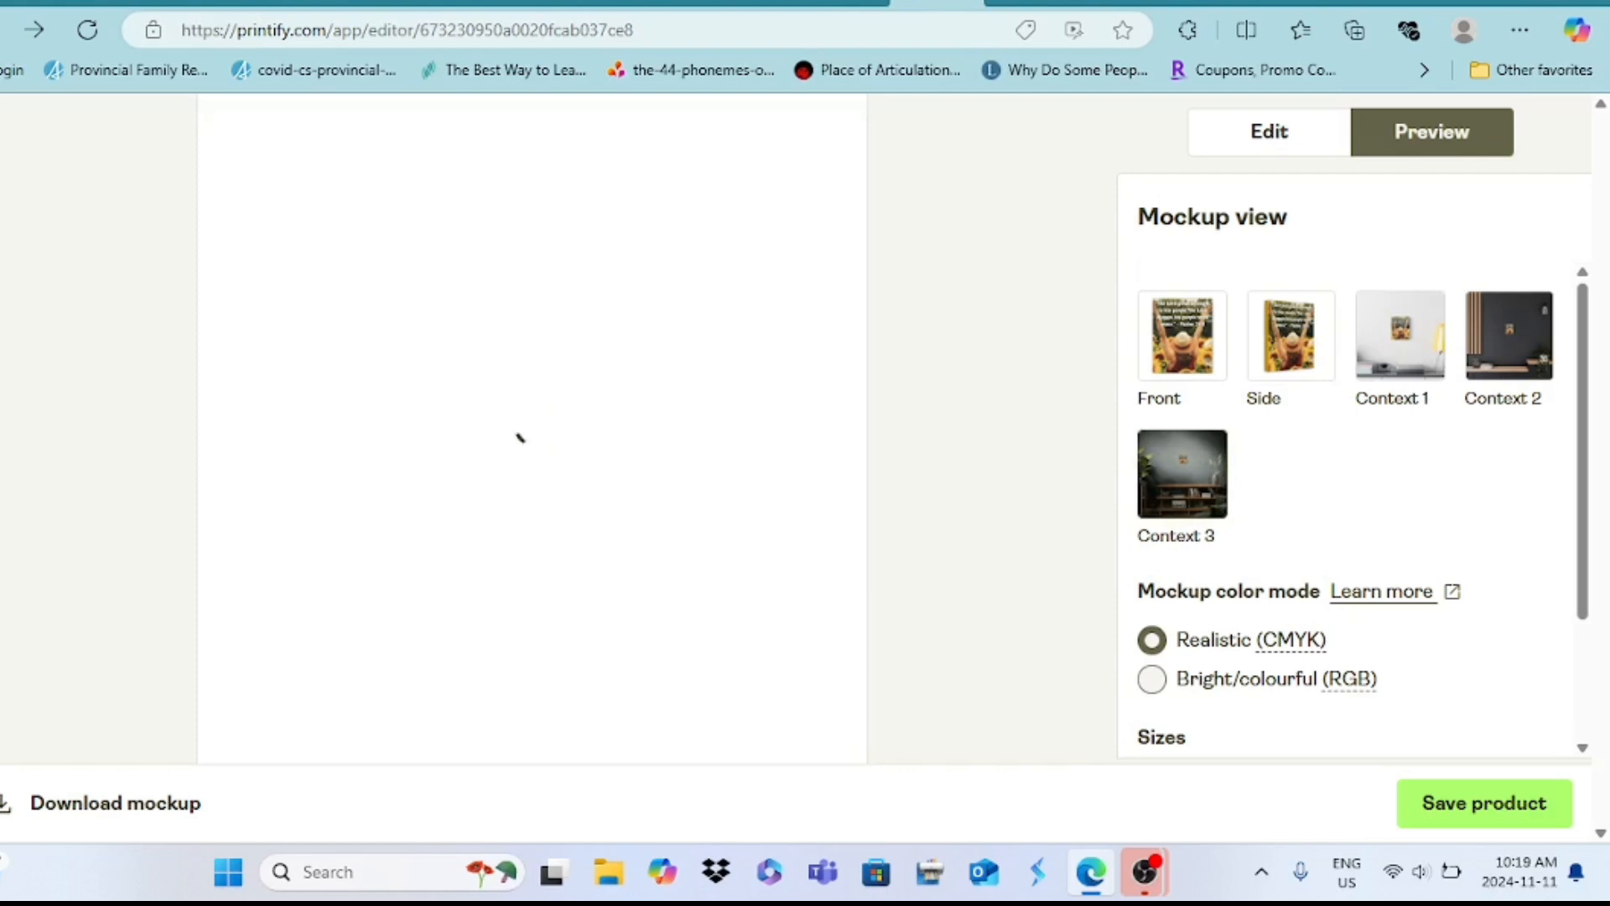
scroll(539, 438, "up", 4)
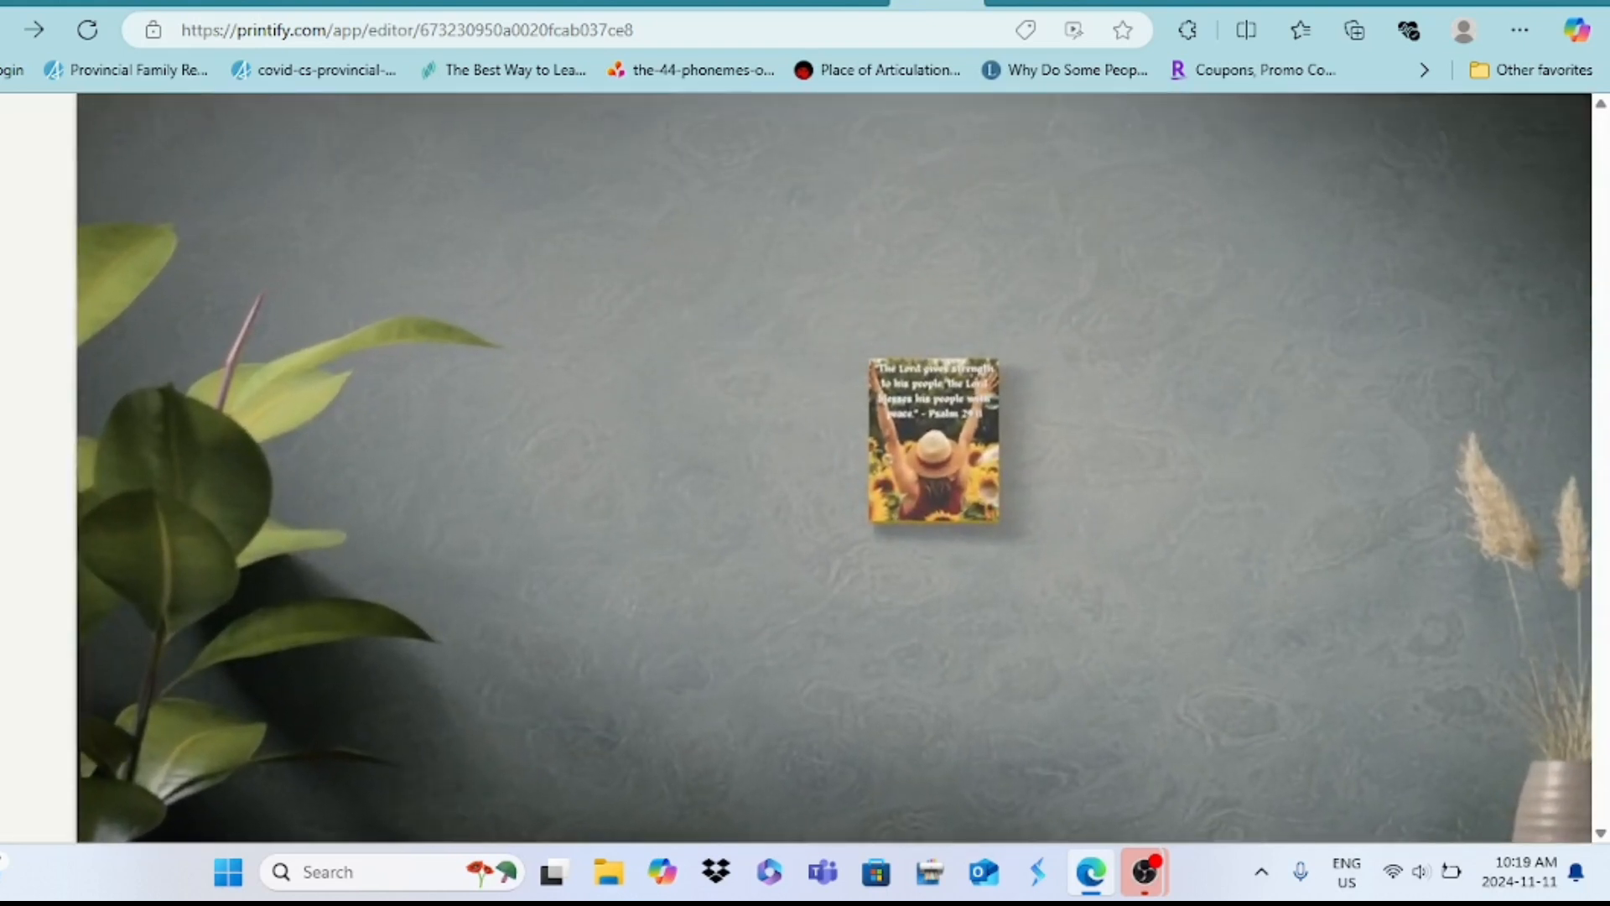
scroll(423, 426, "up", 3)
scroll(424, 469, "down", 4)
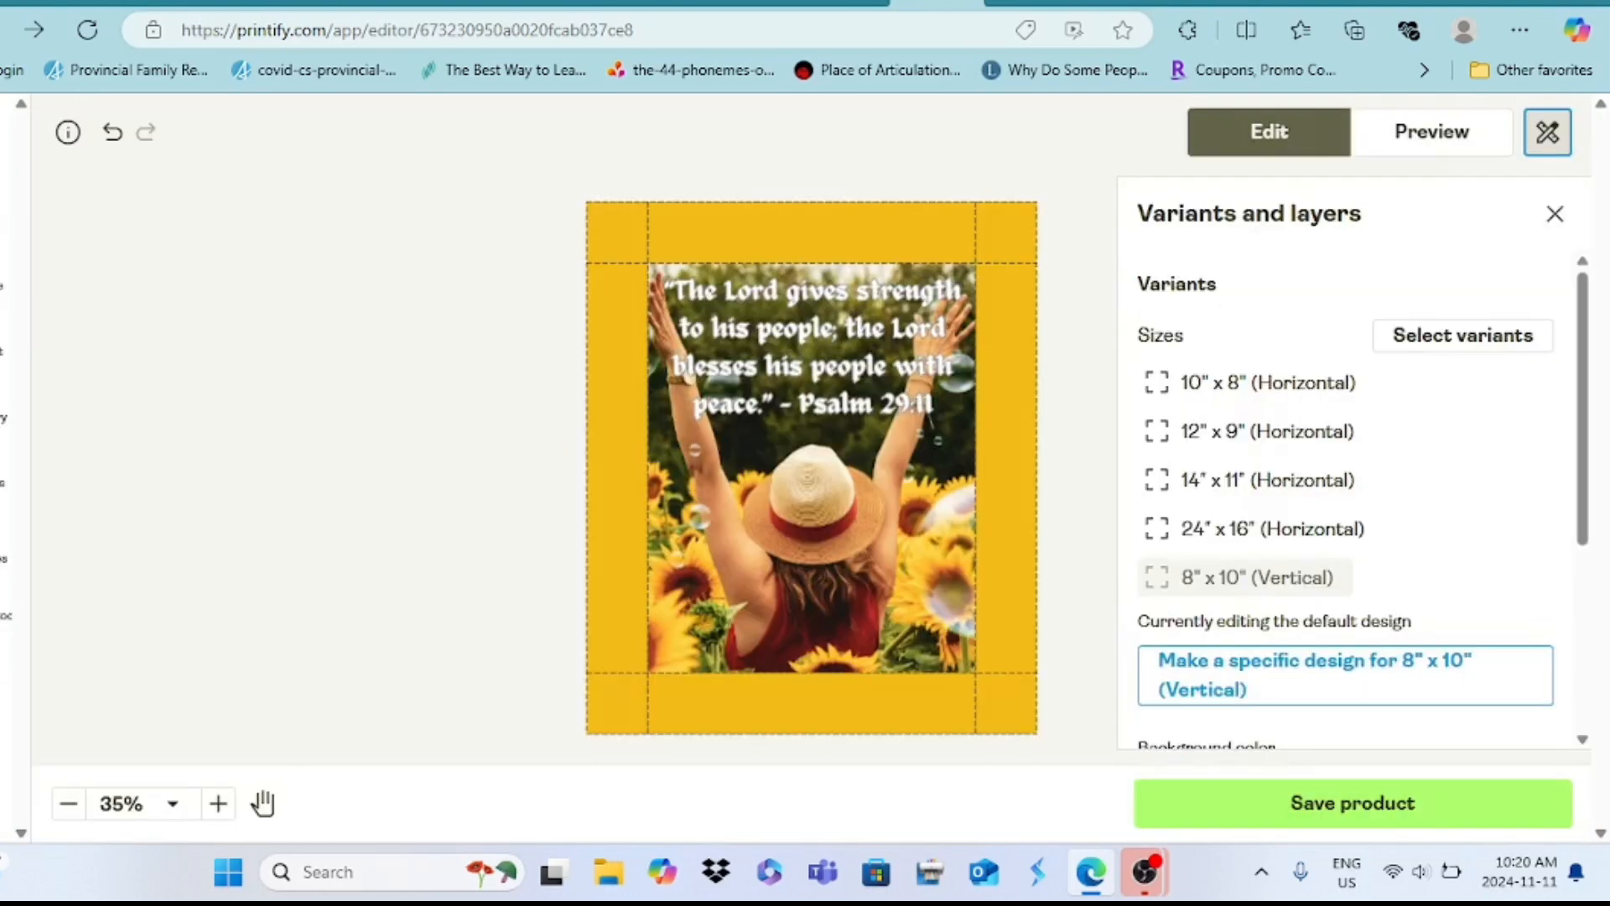
Step: Replace the sunflower design on the 8" x 10" vertical canvas with the "Incredibly Grateful" image, 9.png from Downloads
left_click(811, 469)
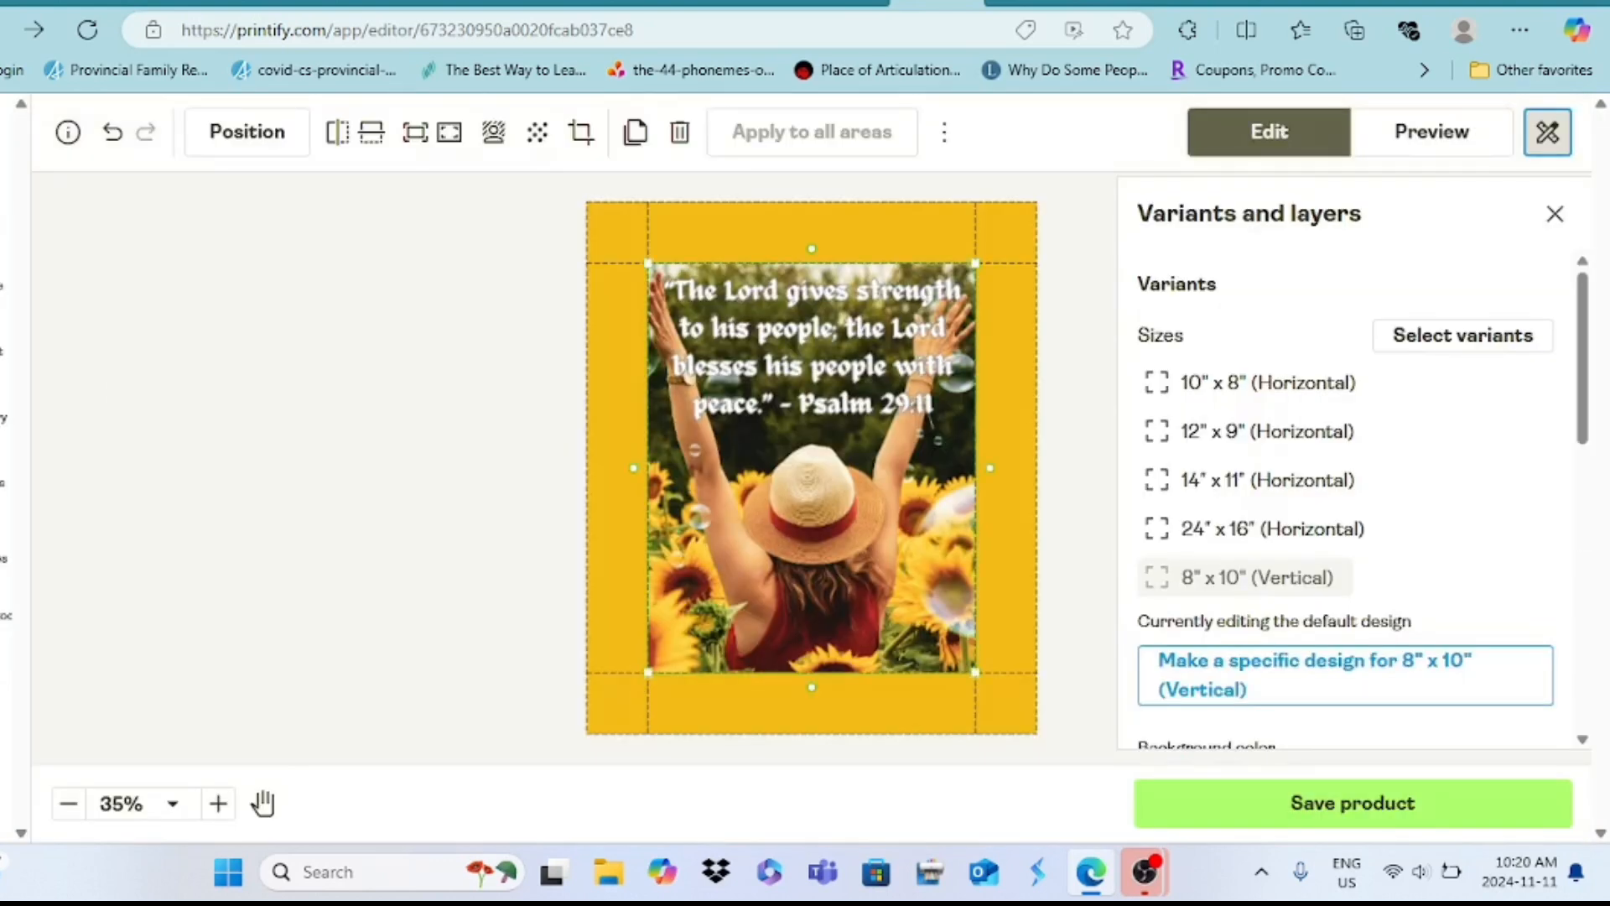
key("Delete")
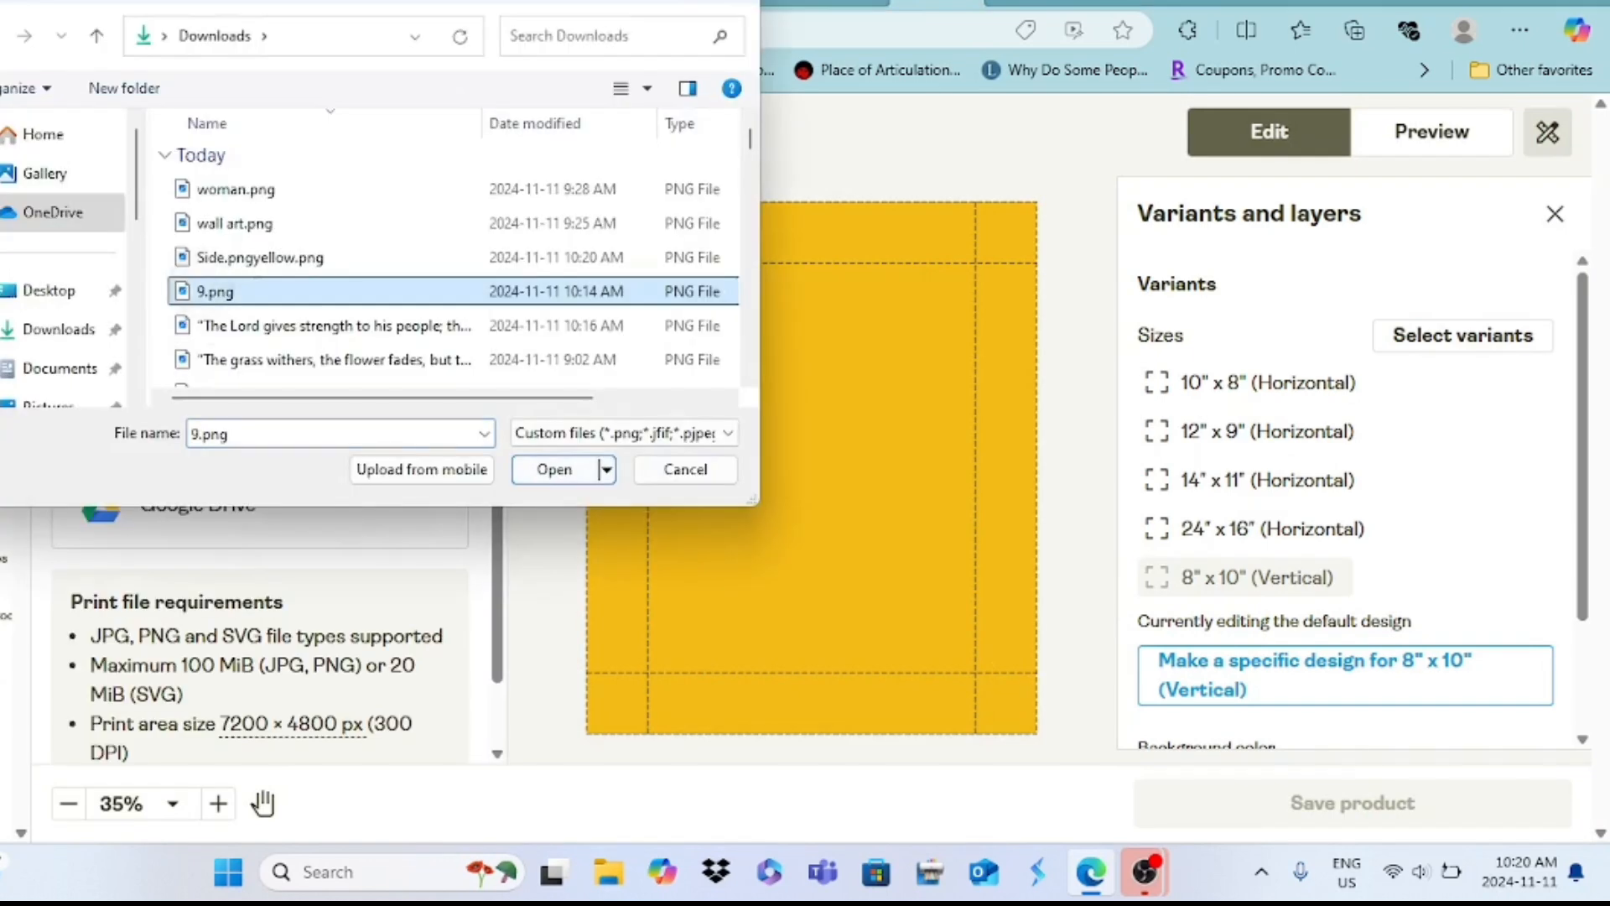
key("Return")
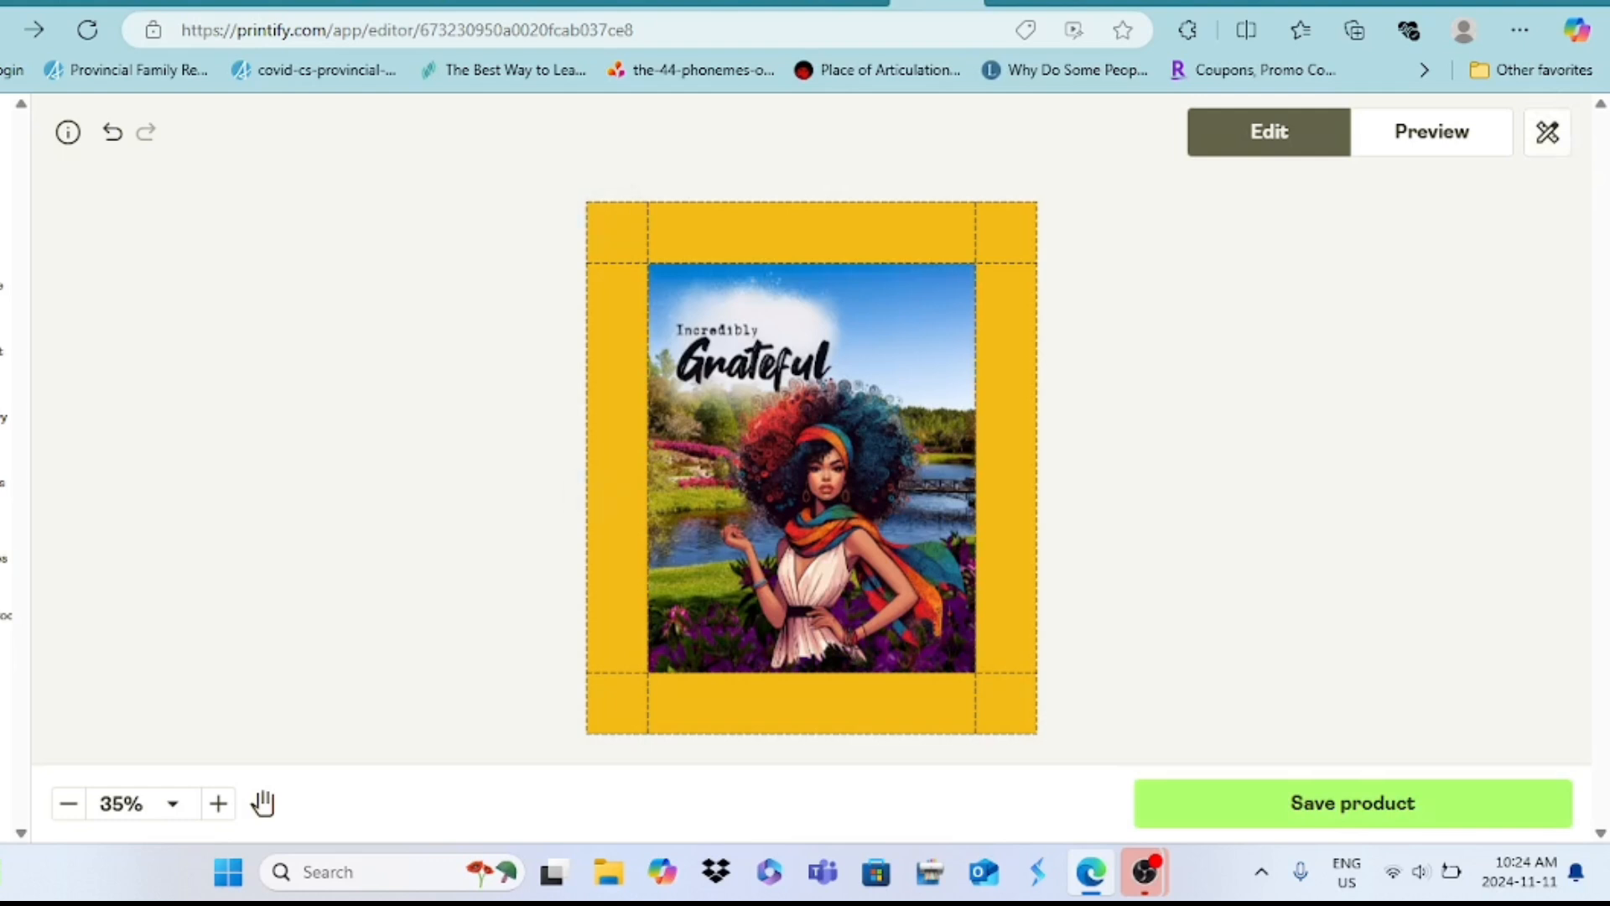
Step: Try Light blue and White as the "Incredibly Grateful" canvas's background color, and settle on Turquoise
left_click(1548, 132)
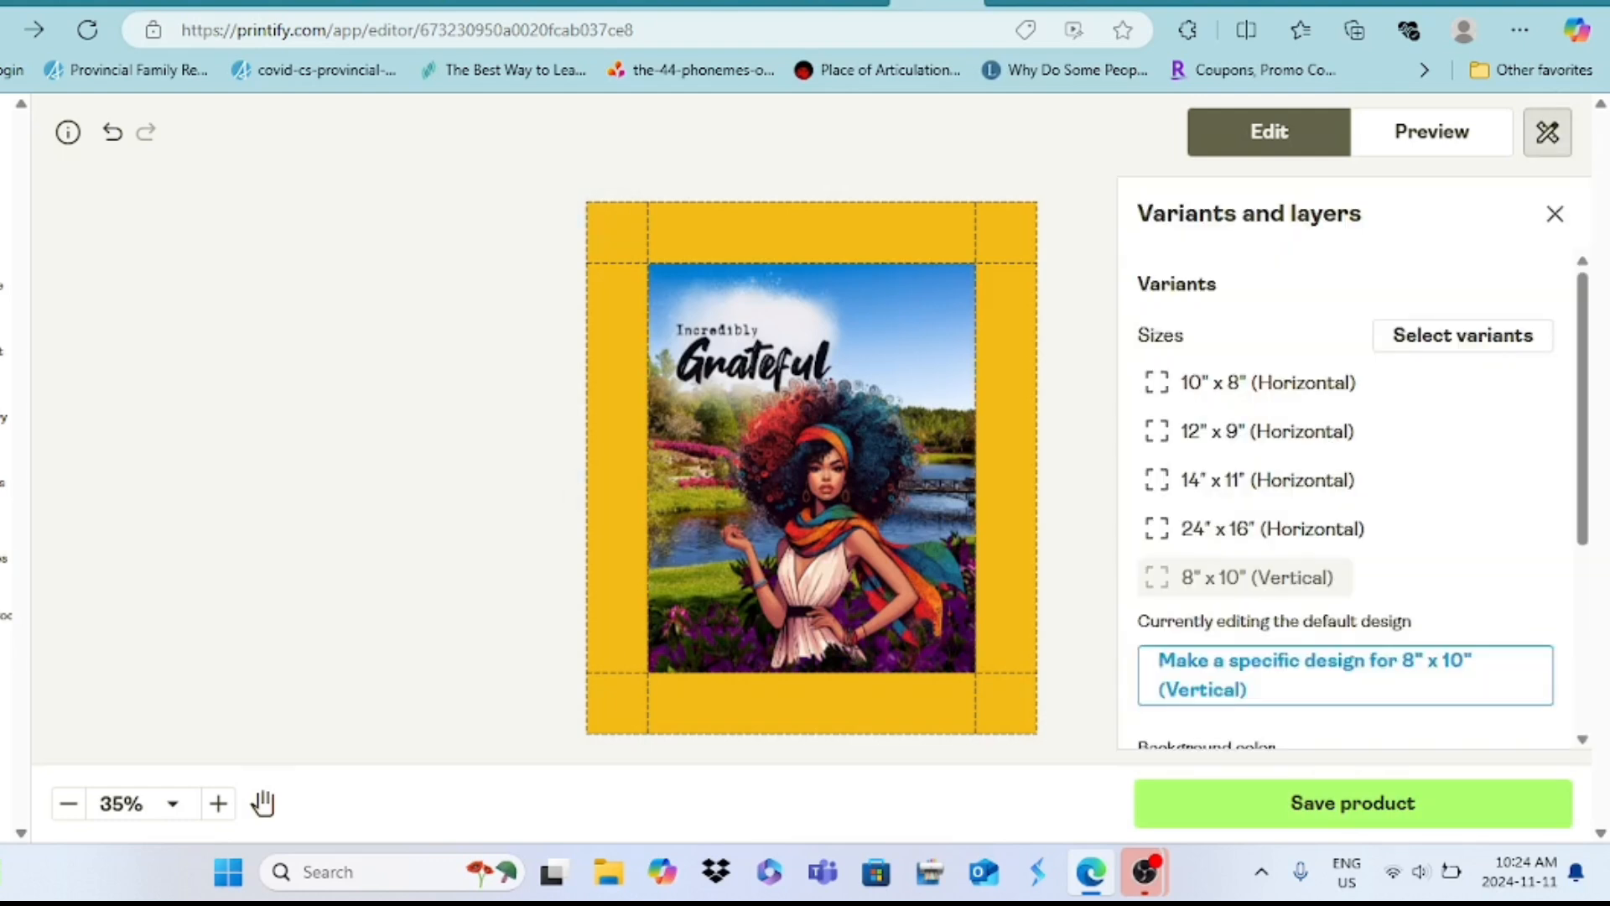
scroll(1346, 503, "down", 2)
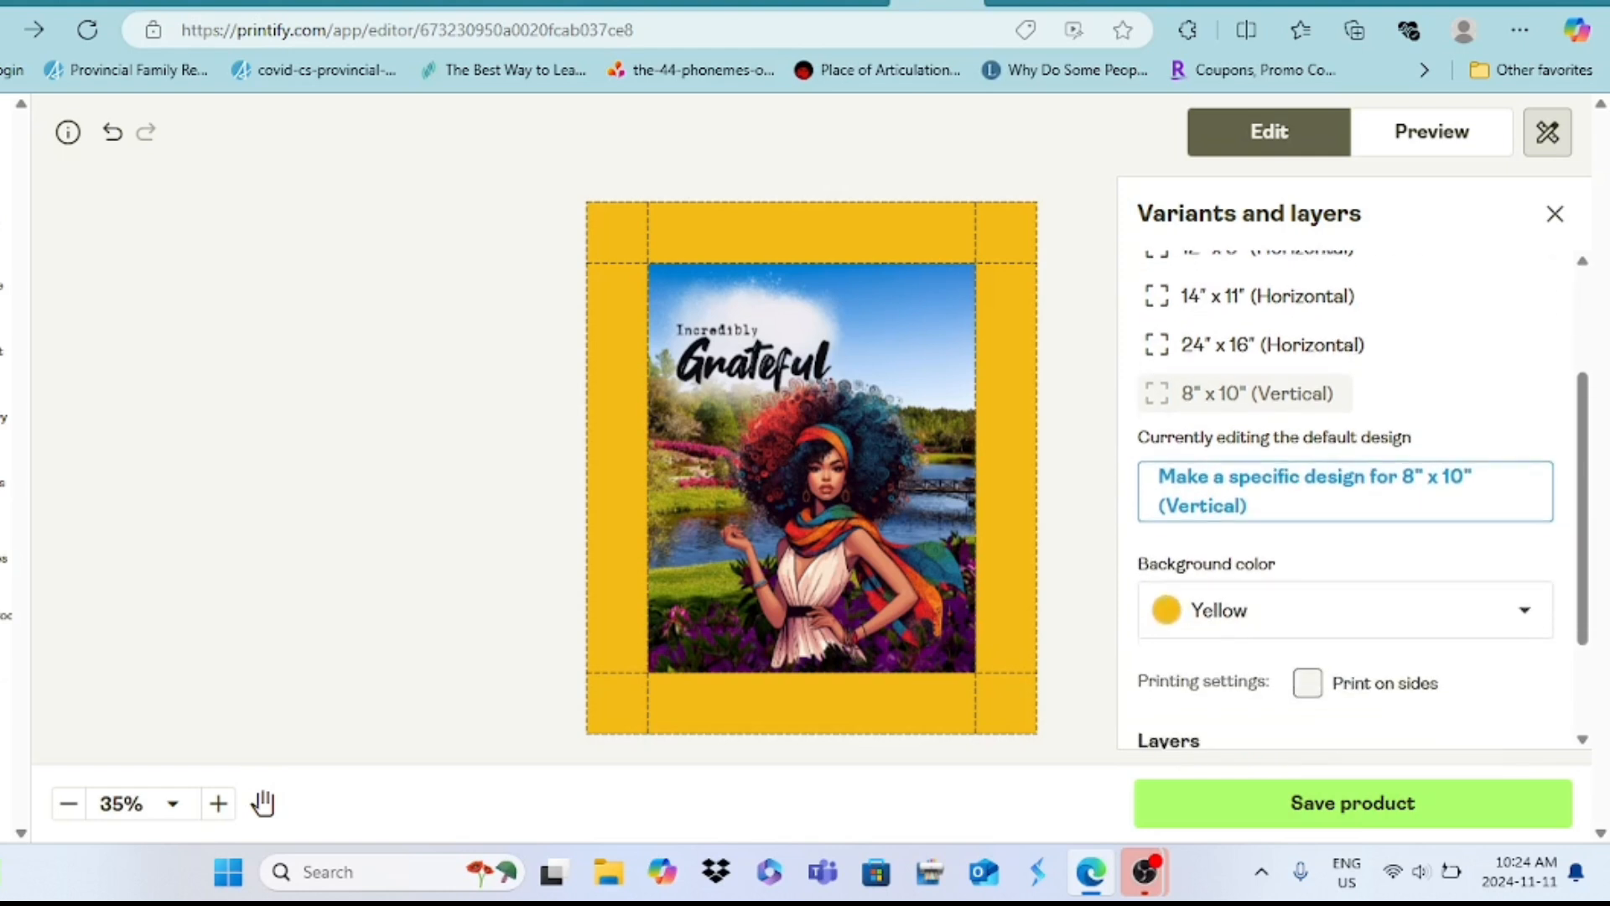
left_click(1525, 610)
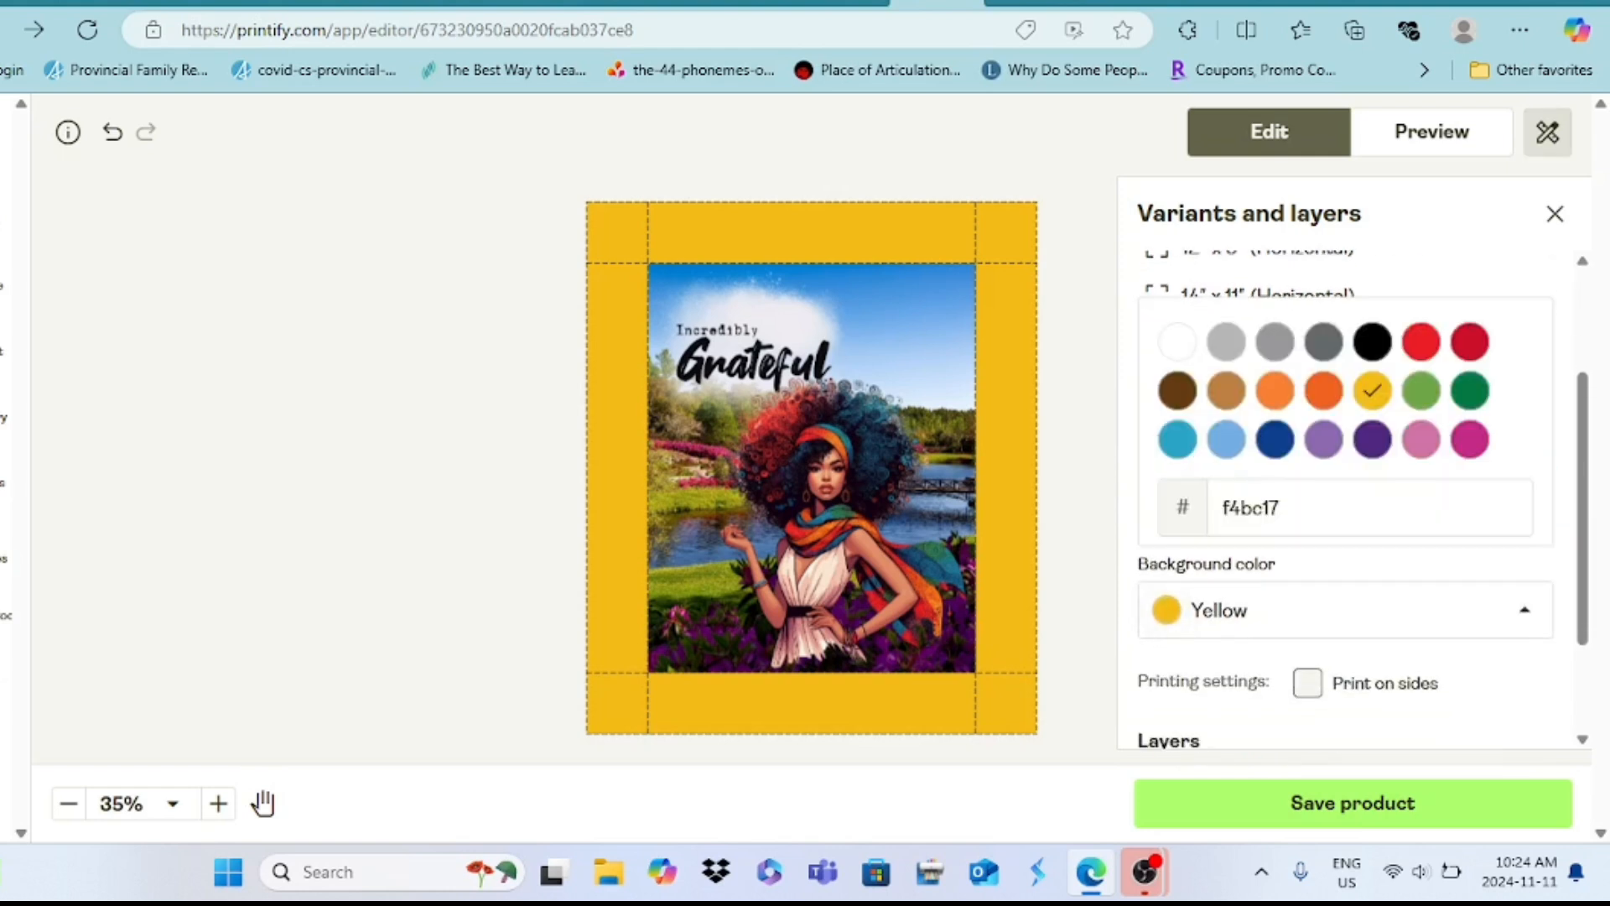
left_click(1226, 439)
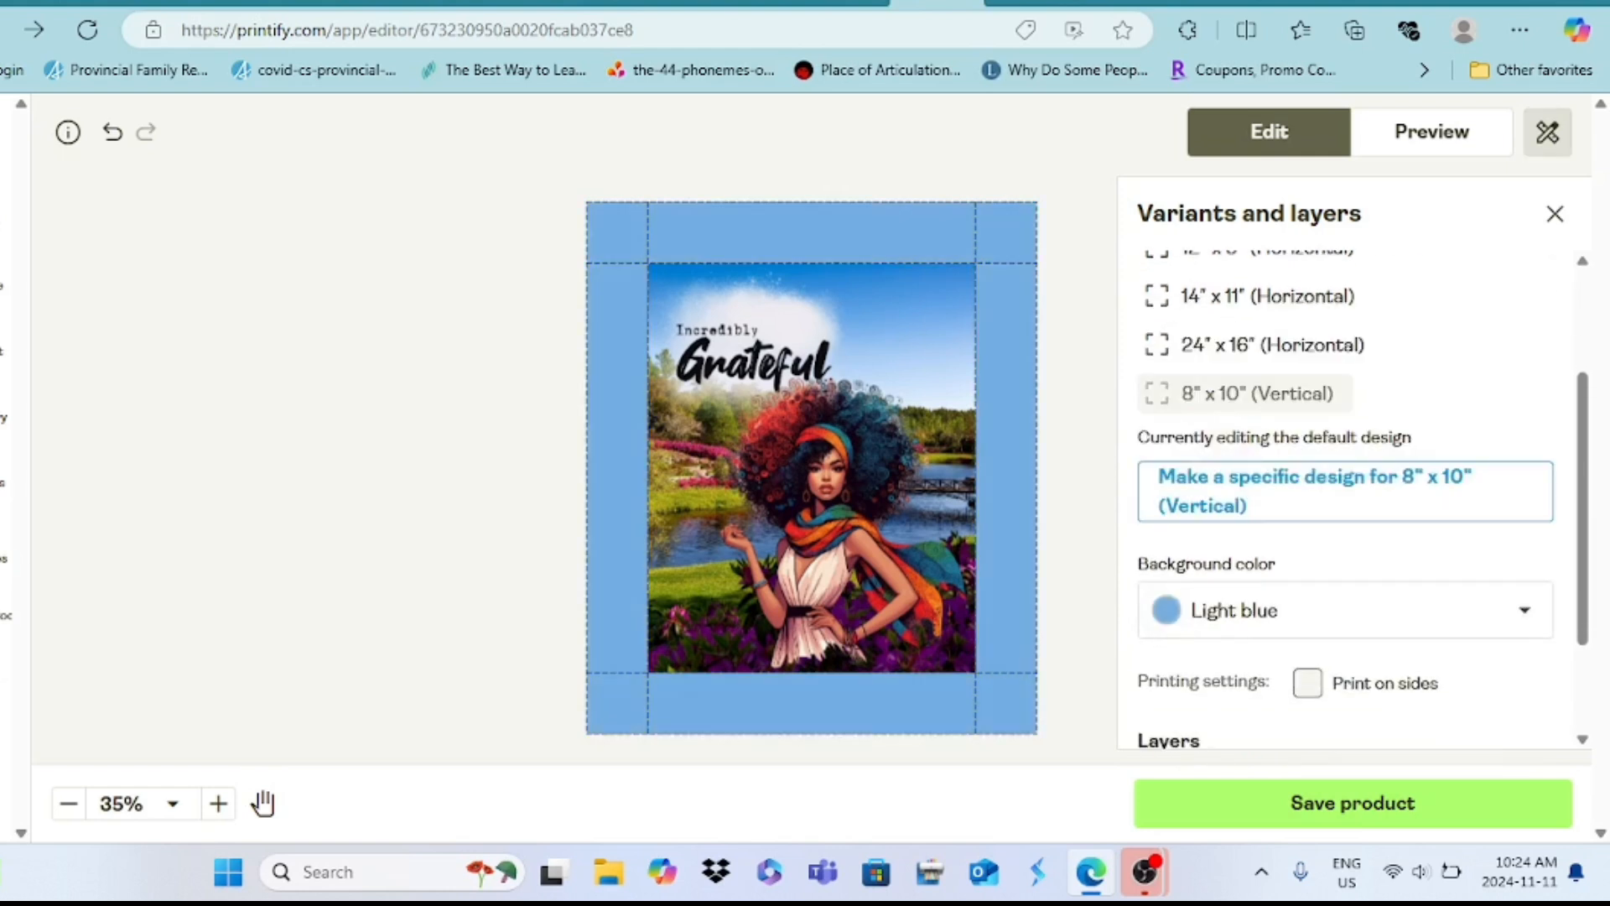
left_click(1525, 610)
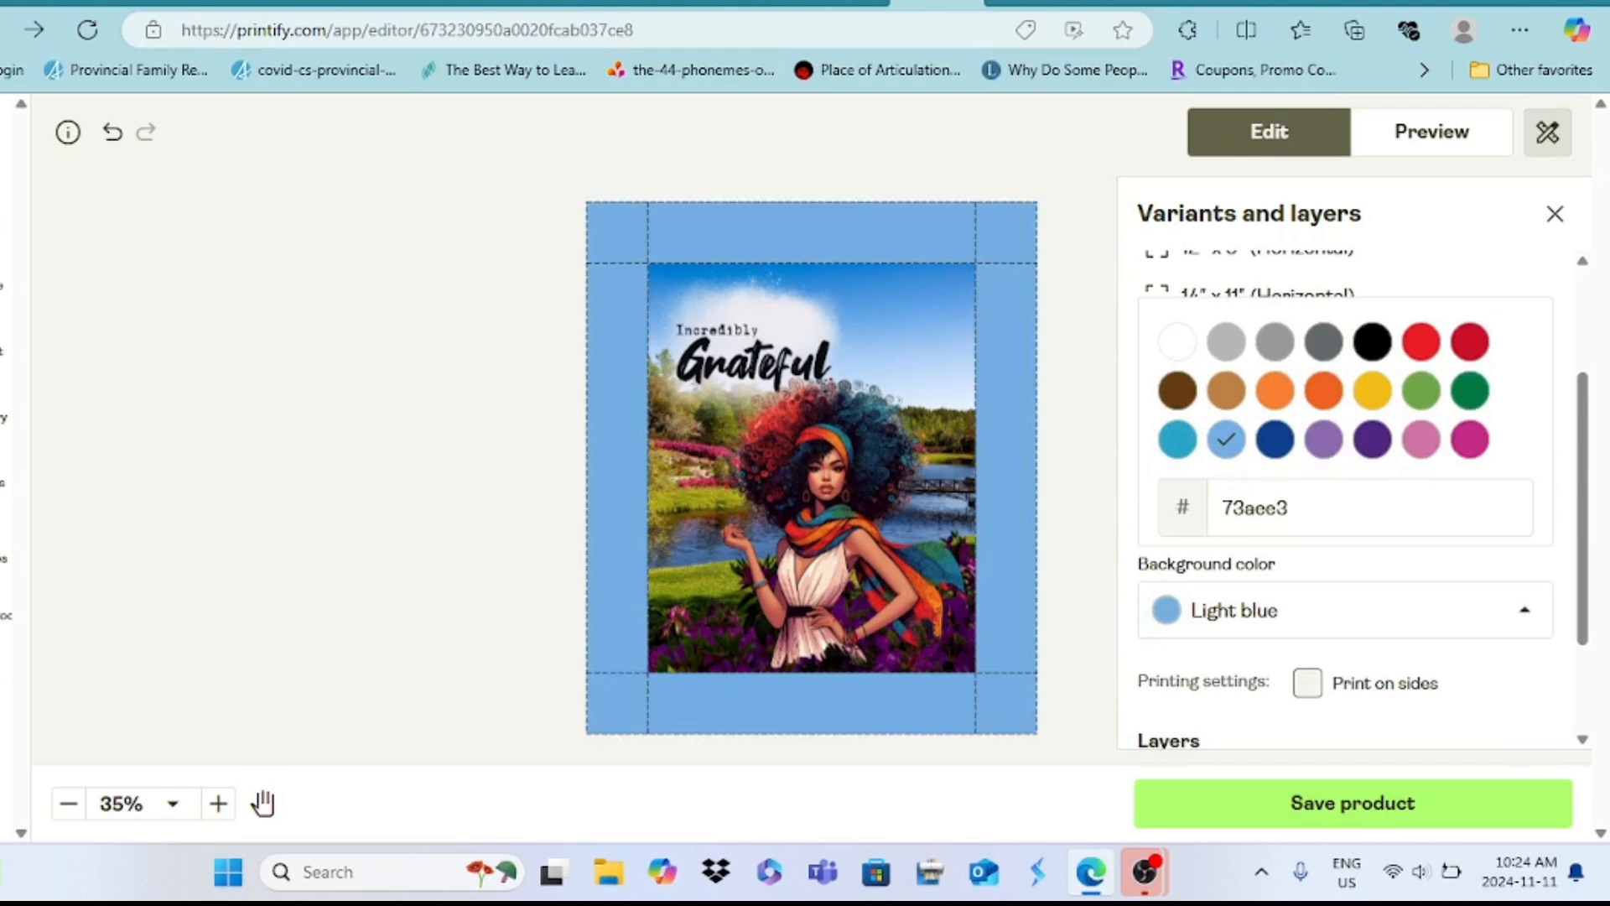
left_click(1178, 343)
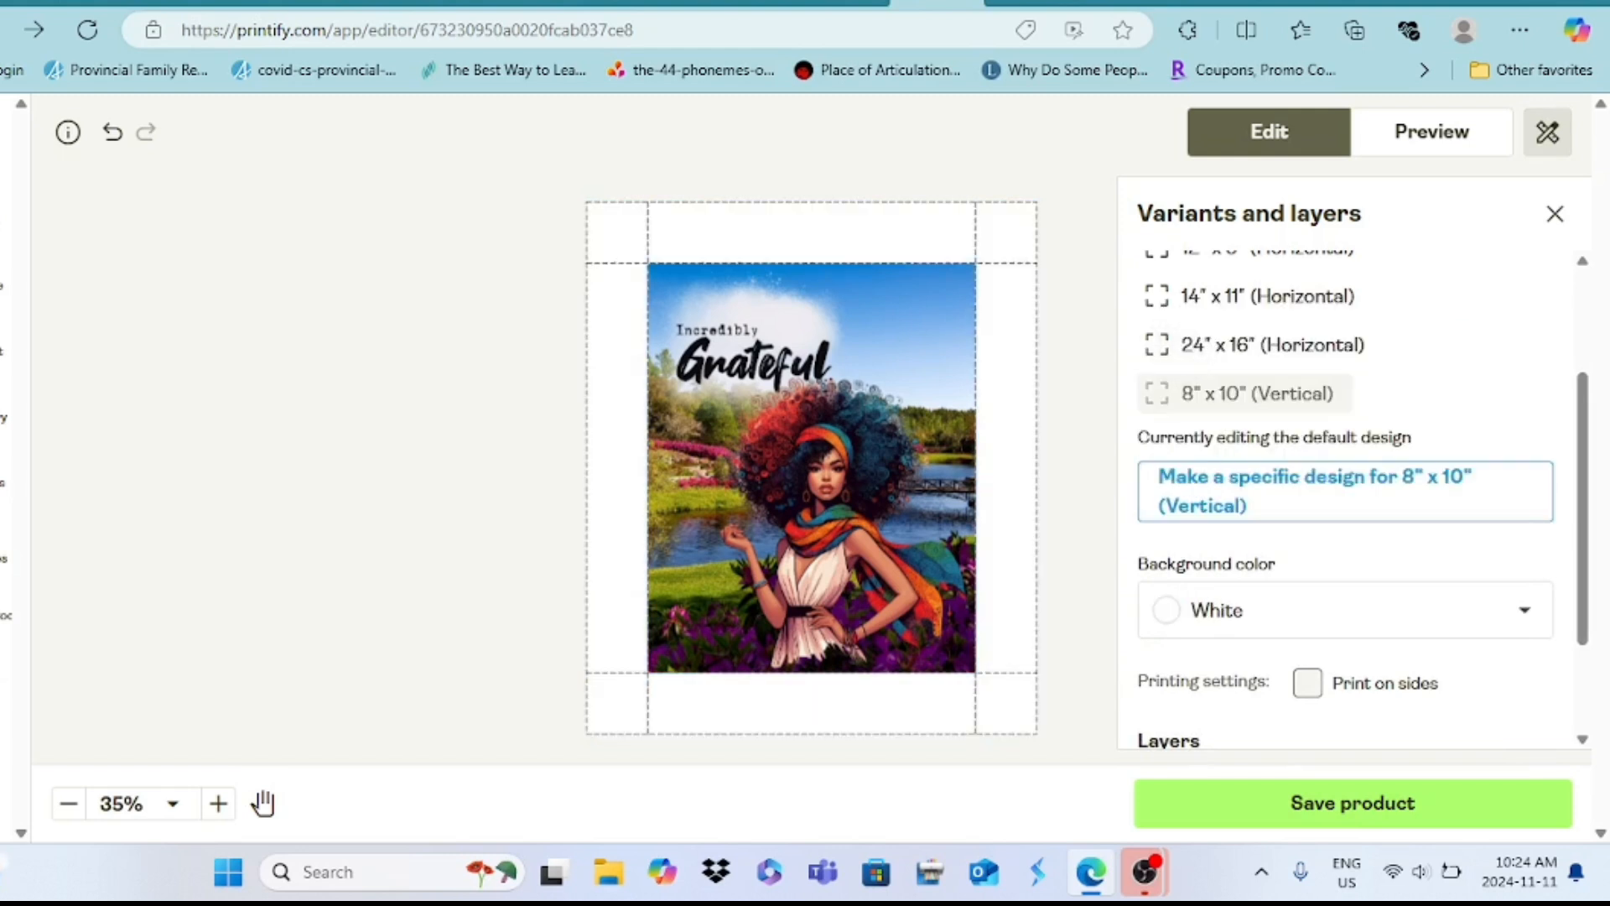
left_click(1525, 610)
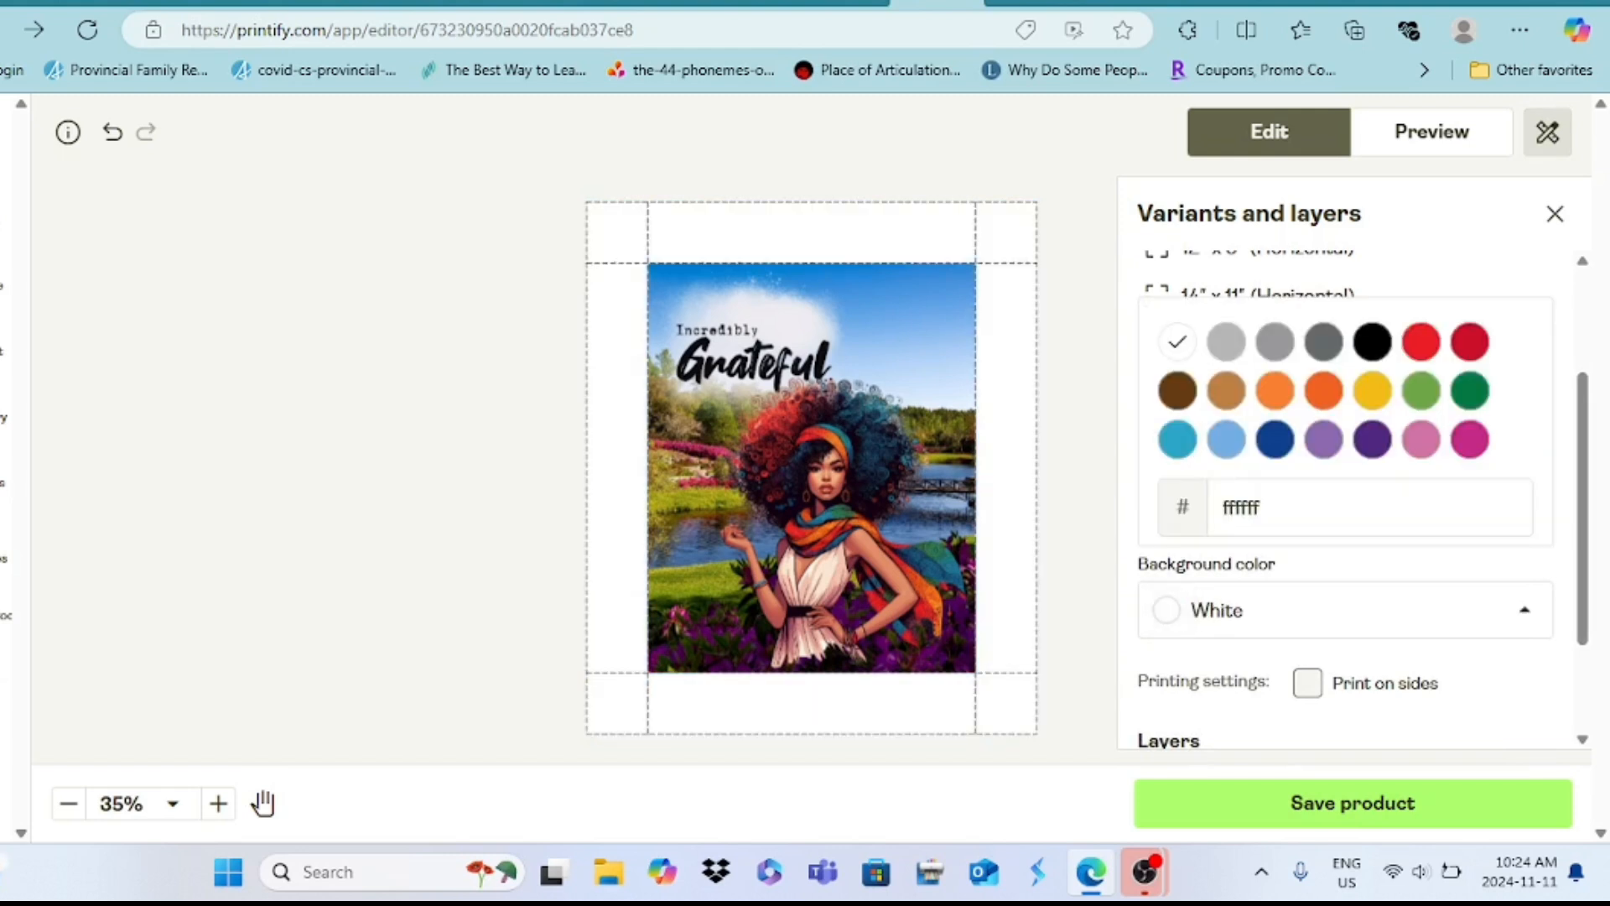
left_click(1177, 439)
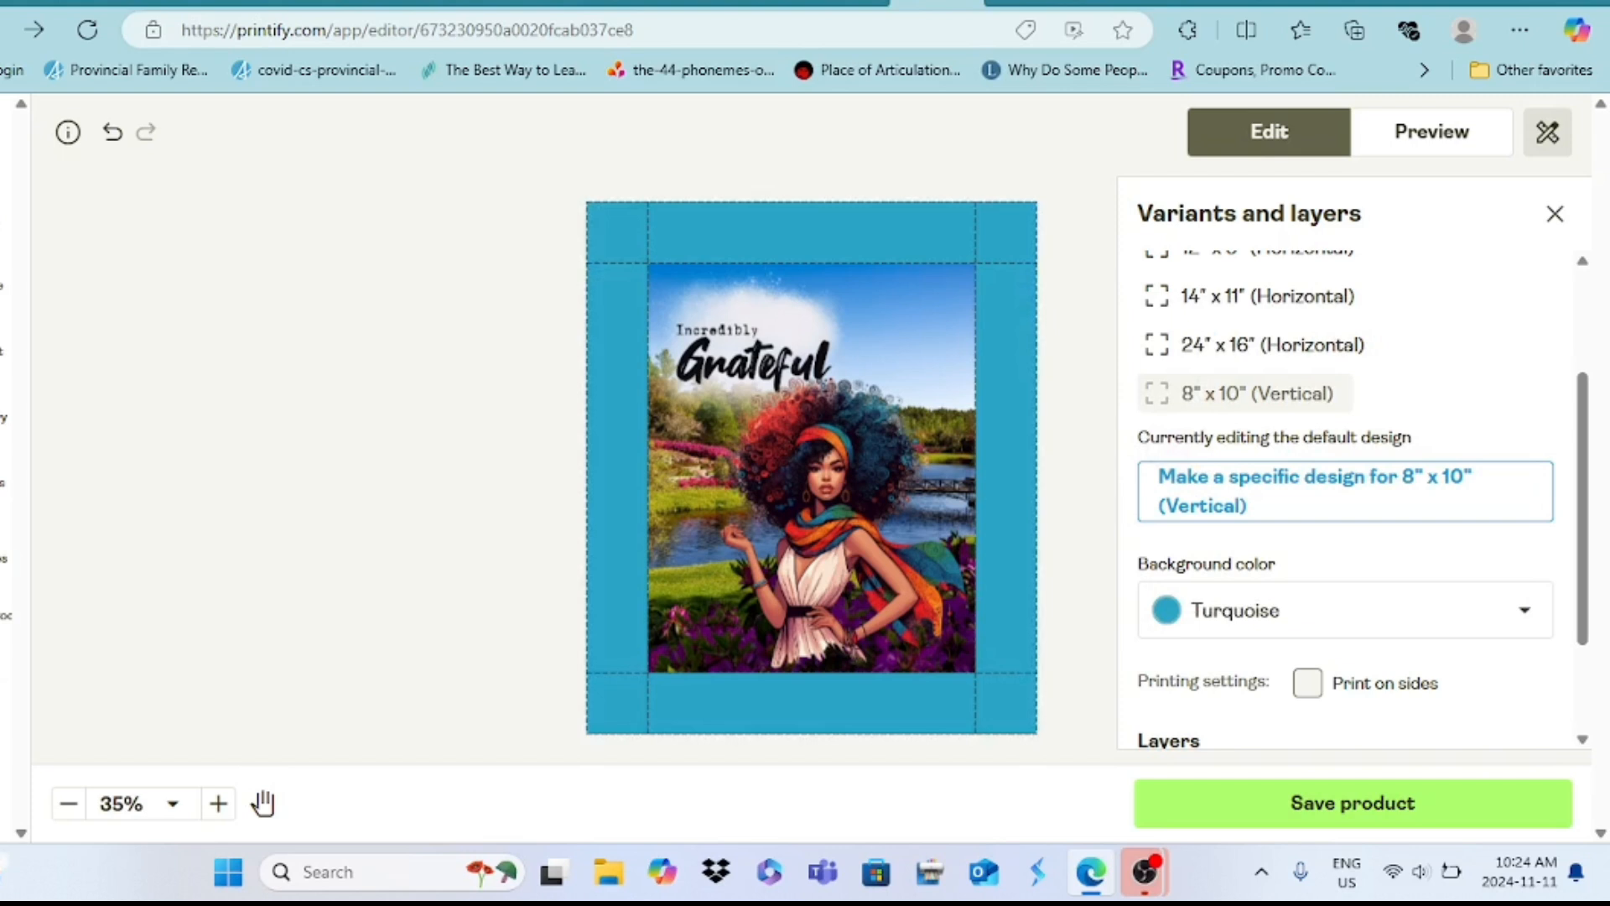
Step: Preview the "Incredibly Grateful" canvas in the Front, Side and Context 1 mockups and save the product
left_click(1432, 131)
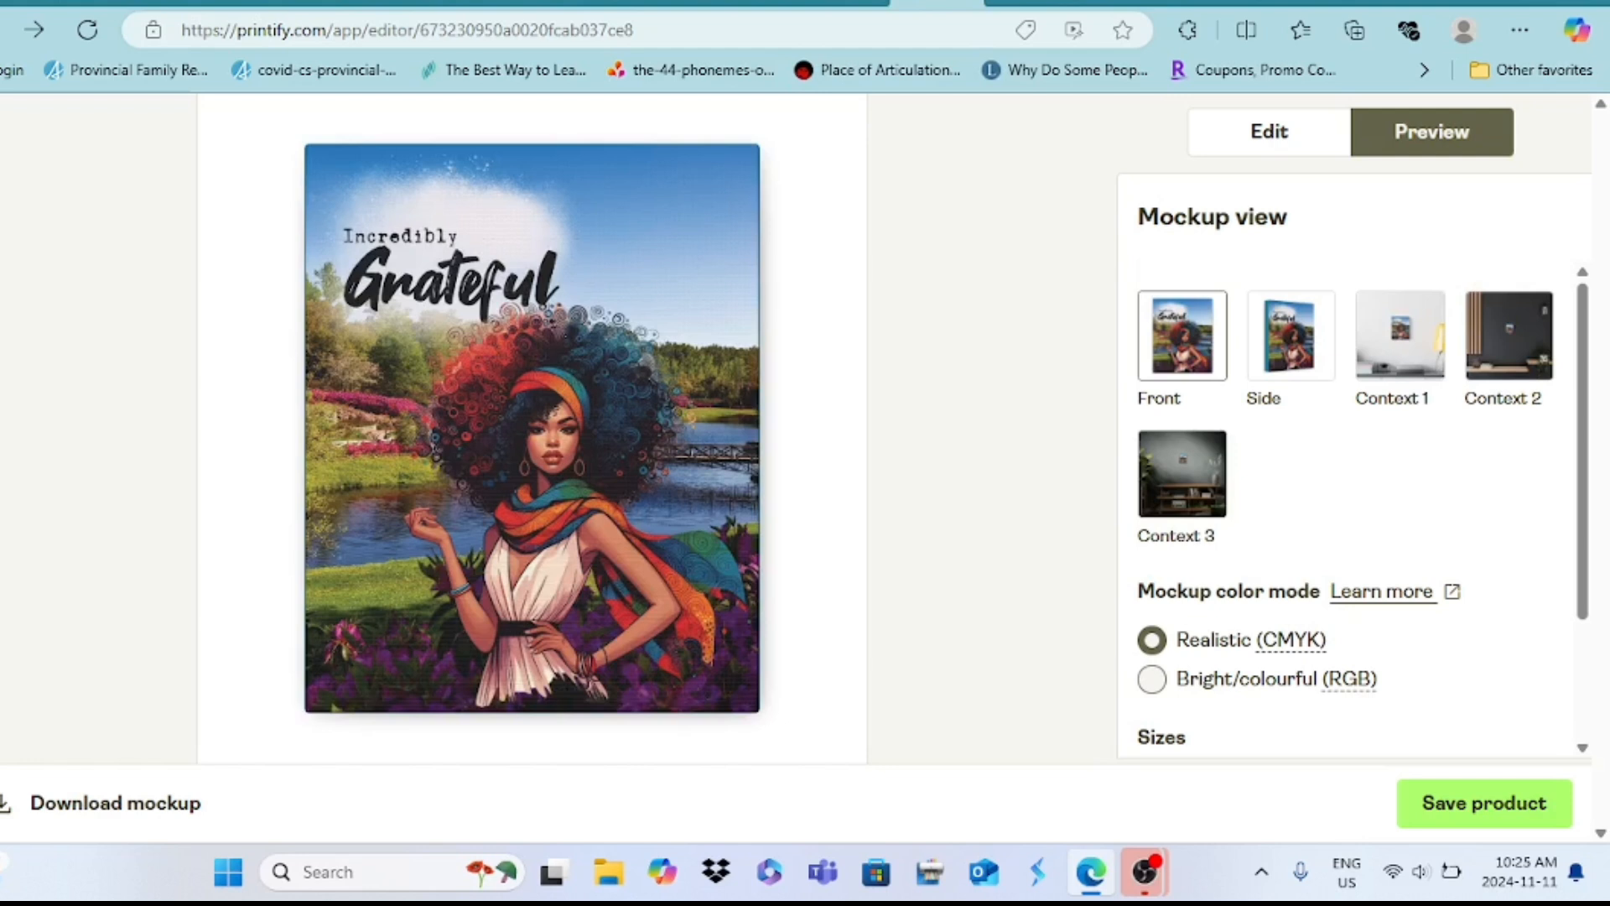
left_click(1291, 335)
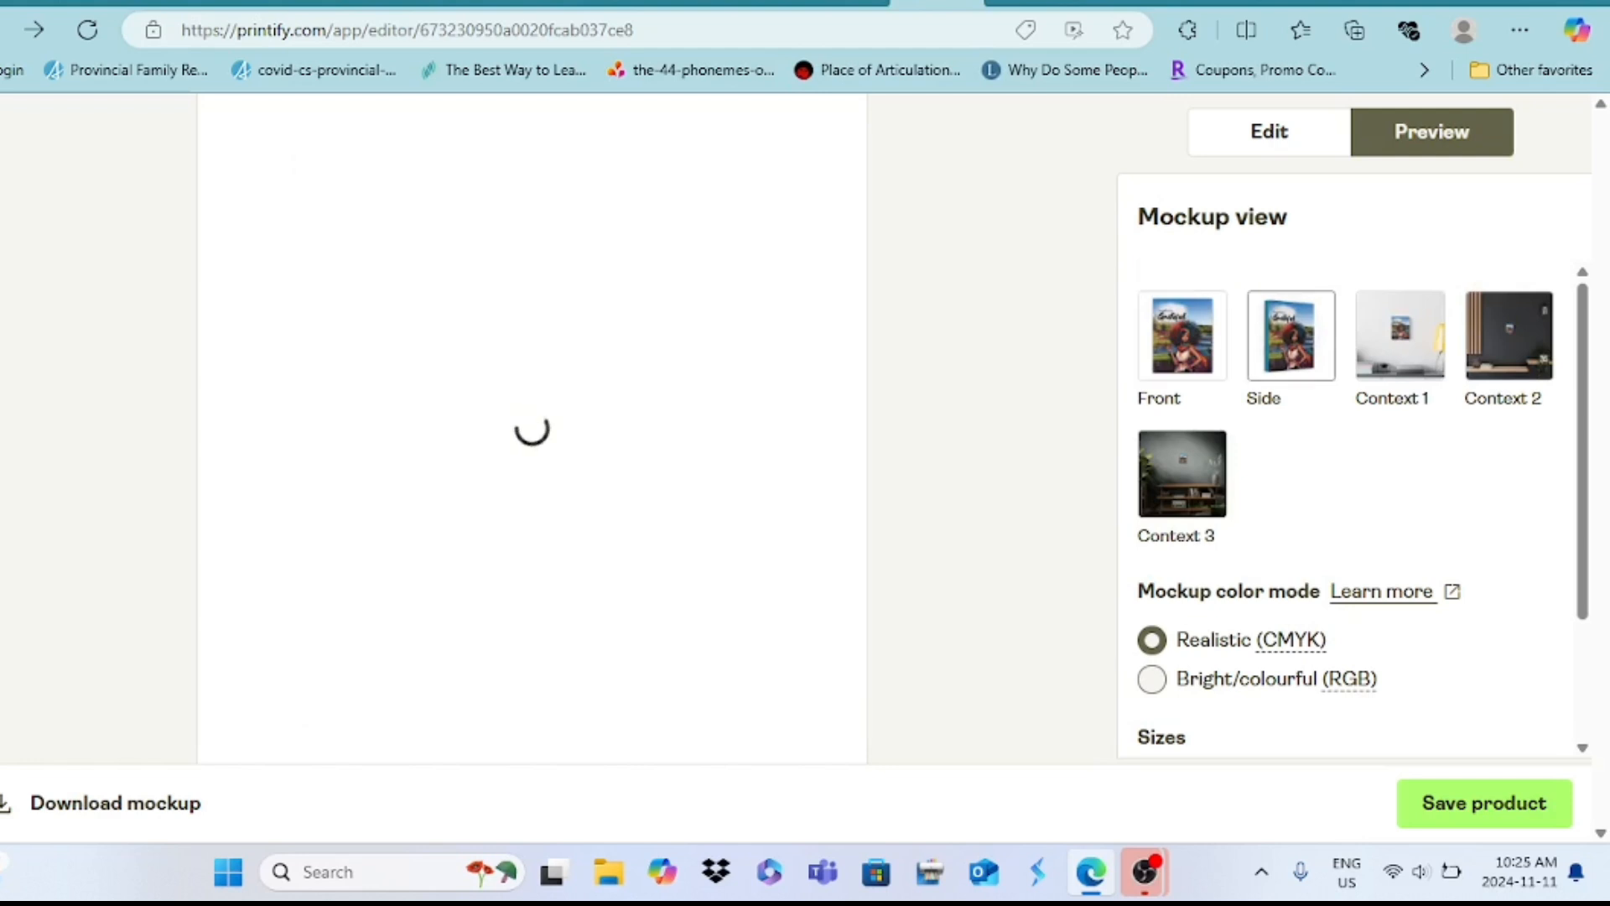
left_click(1182, 336)
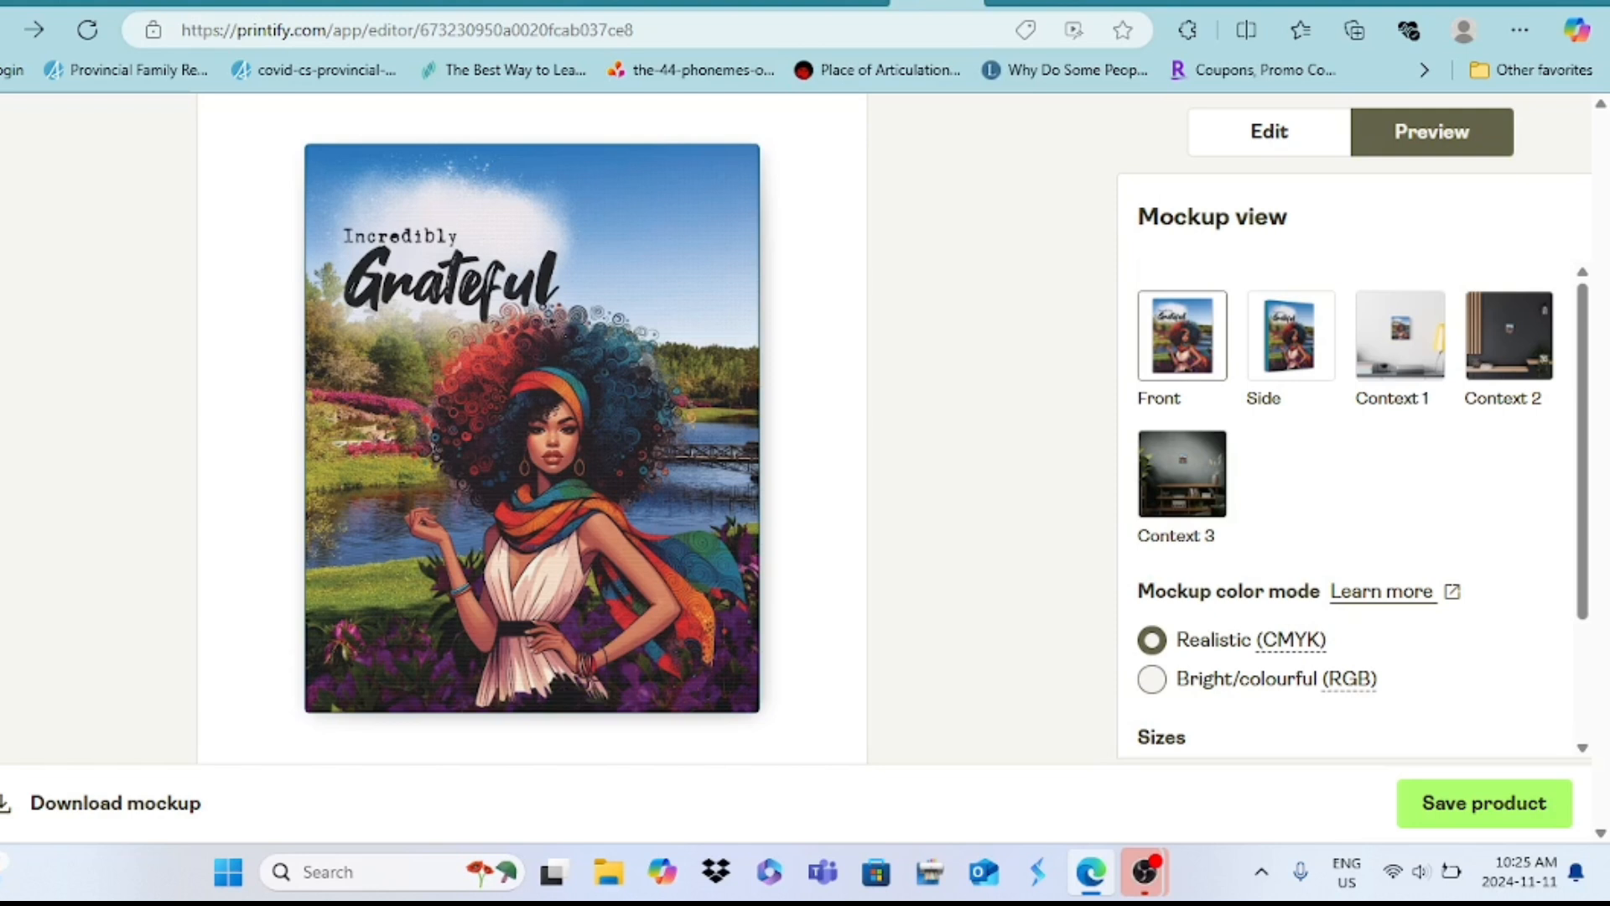
left_click(1290, 336)
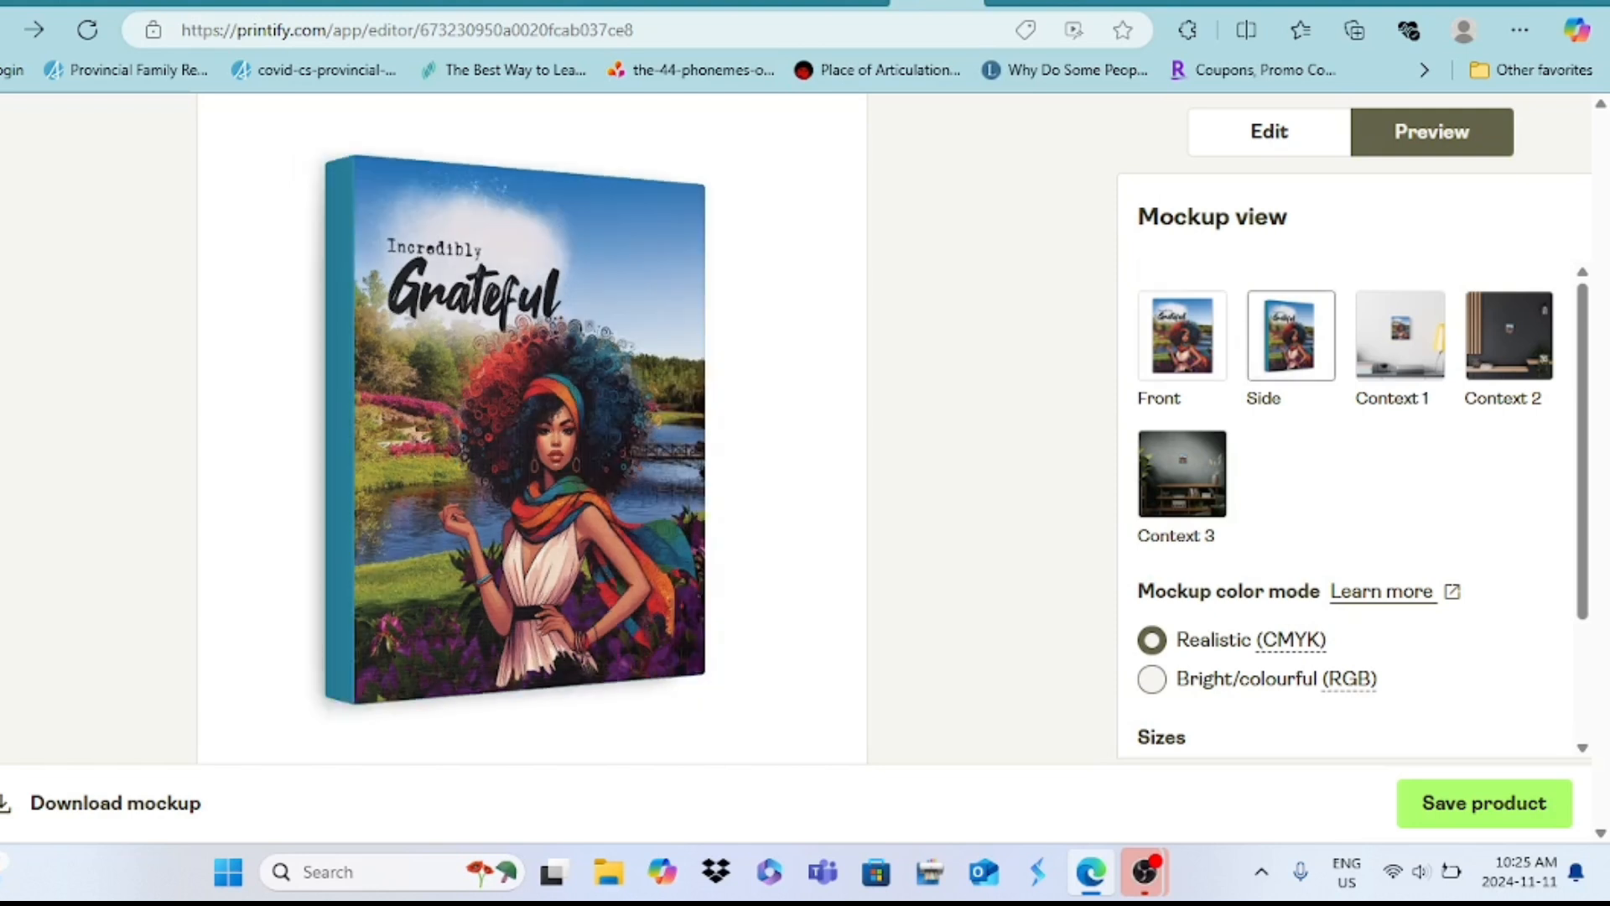
left_click(1400, 335)
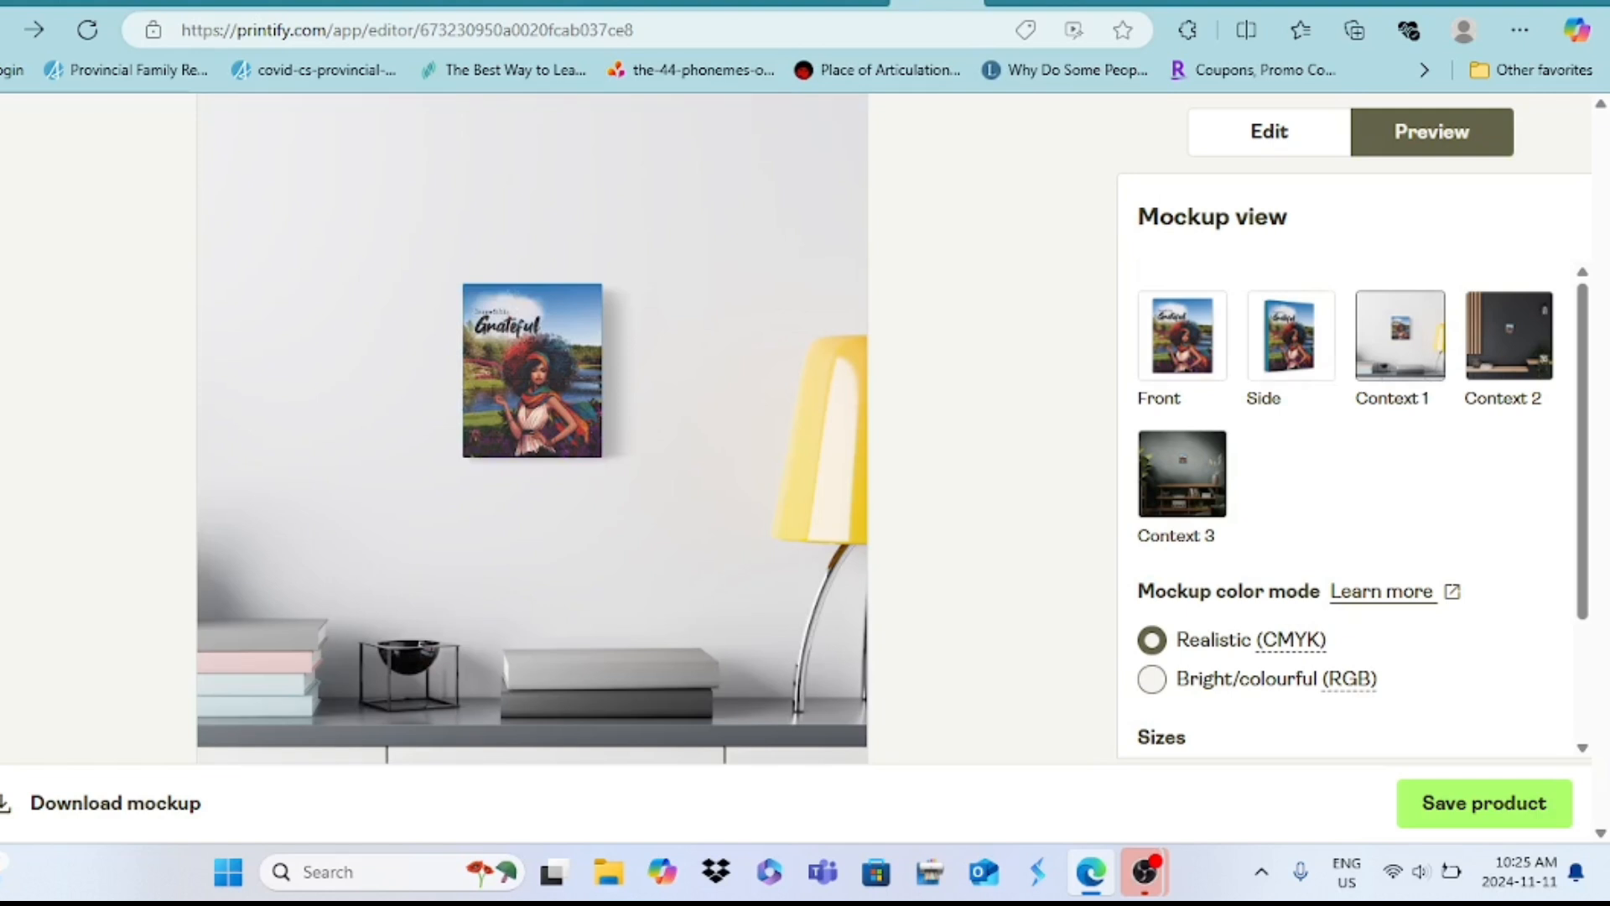
left_click(1291, 335)
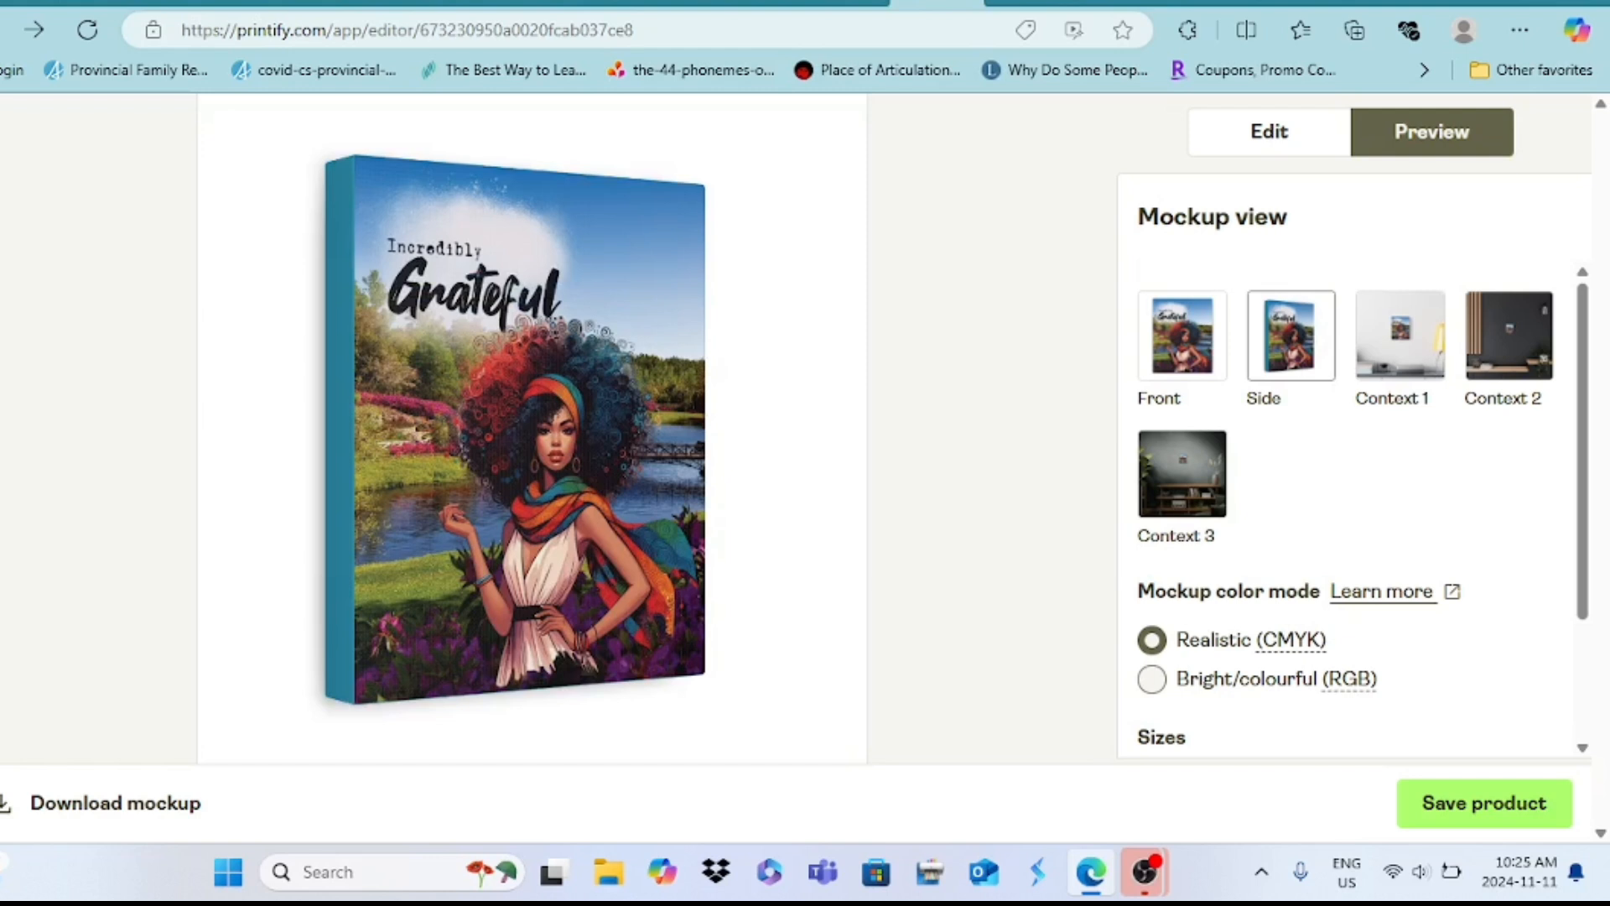
left_click(1485, 803)
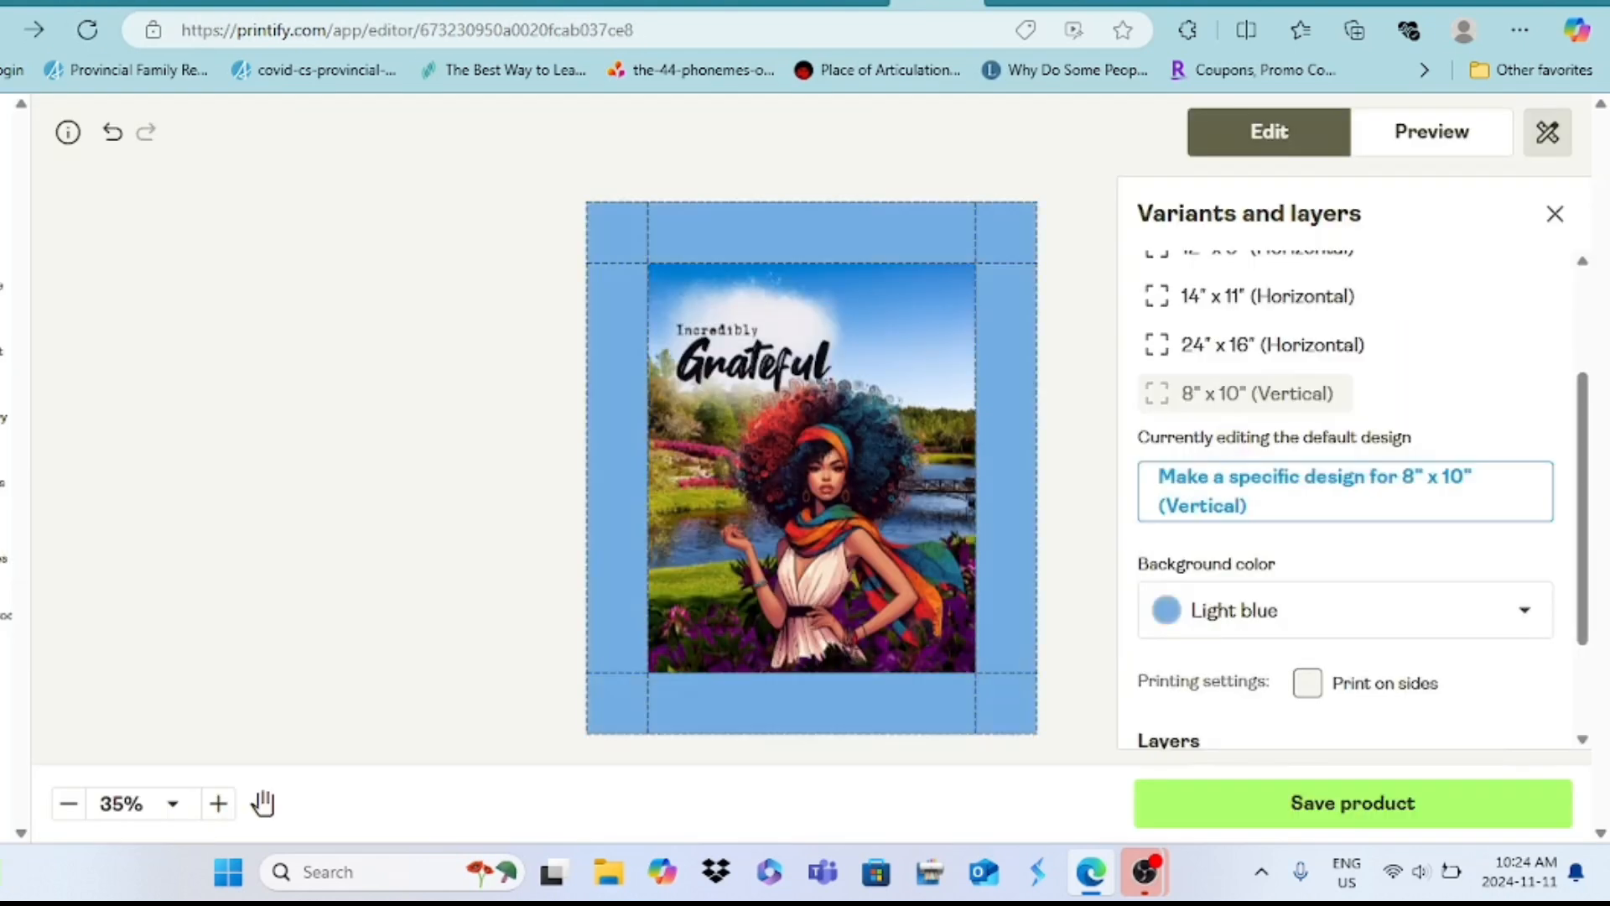
Step: Change the canvas's background color from Light blue to White, and replace White with Turquoise
left_click(1167, 611)
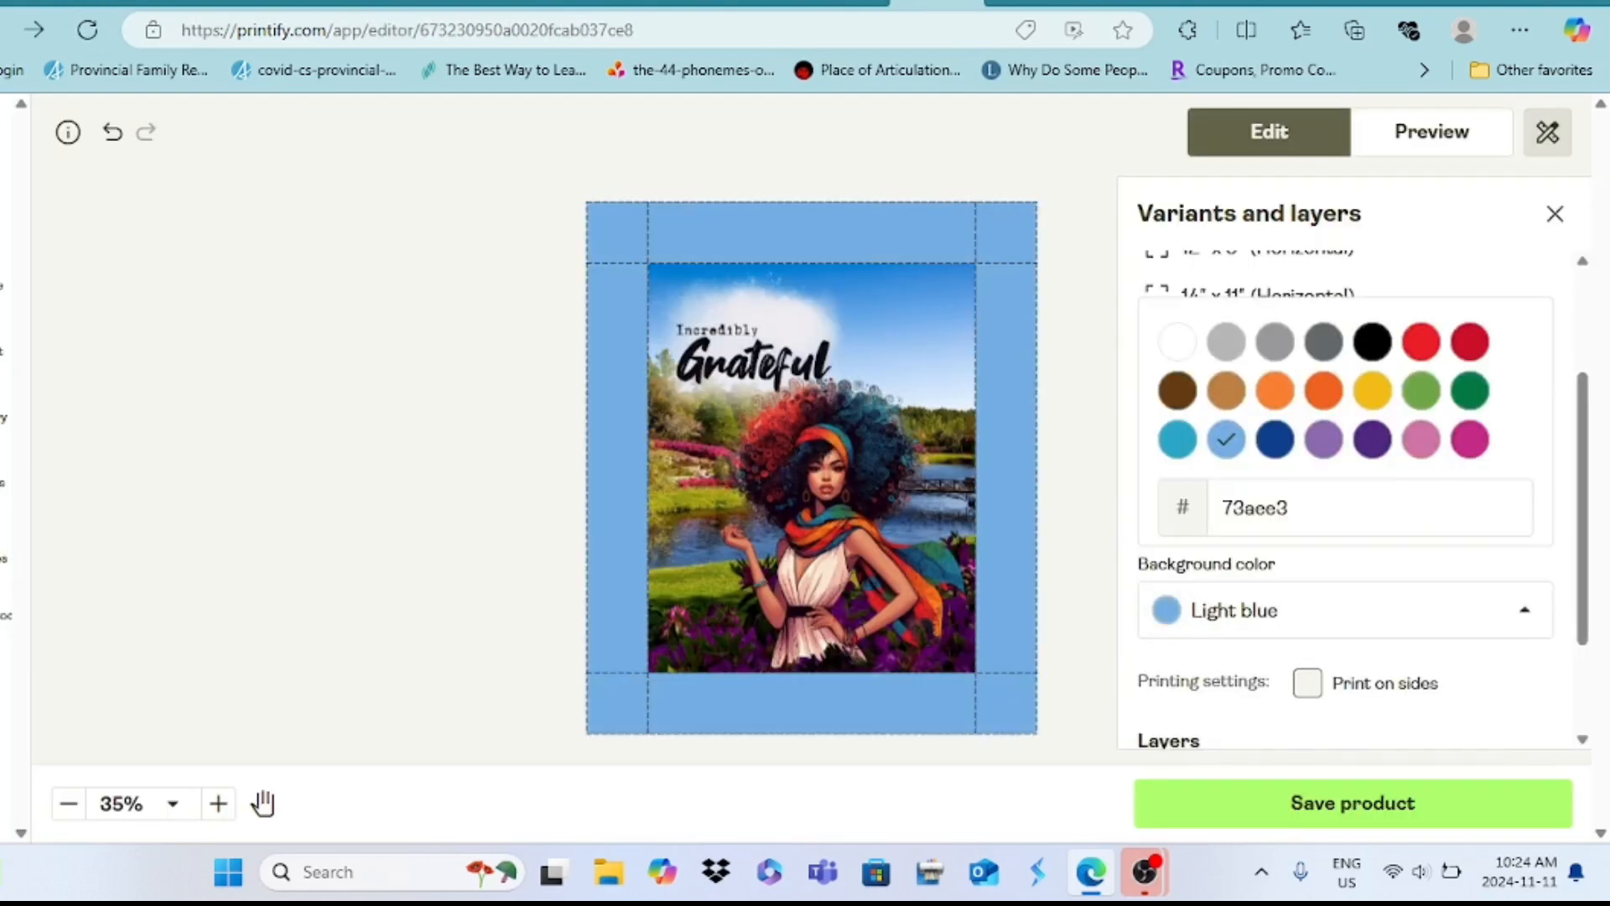
left_click(1177, 342)
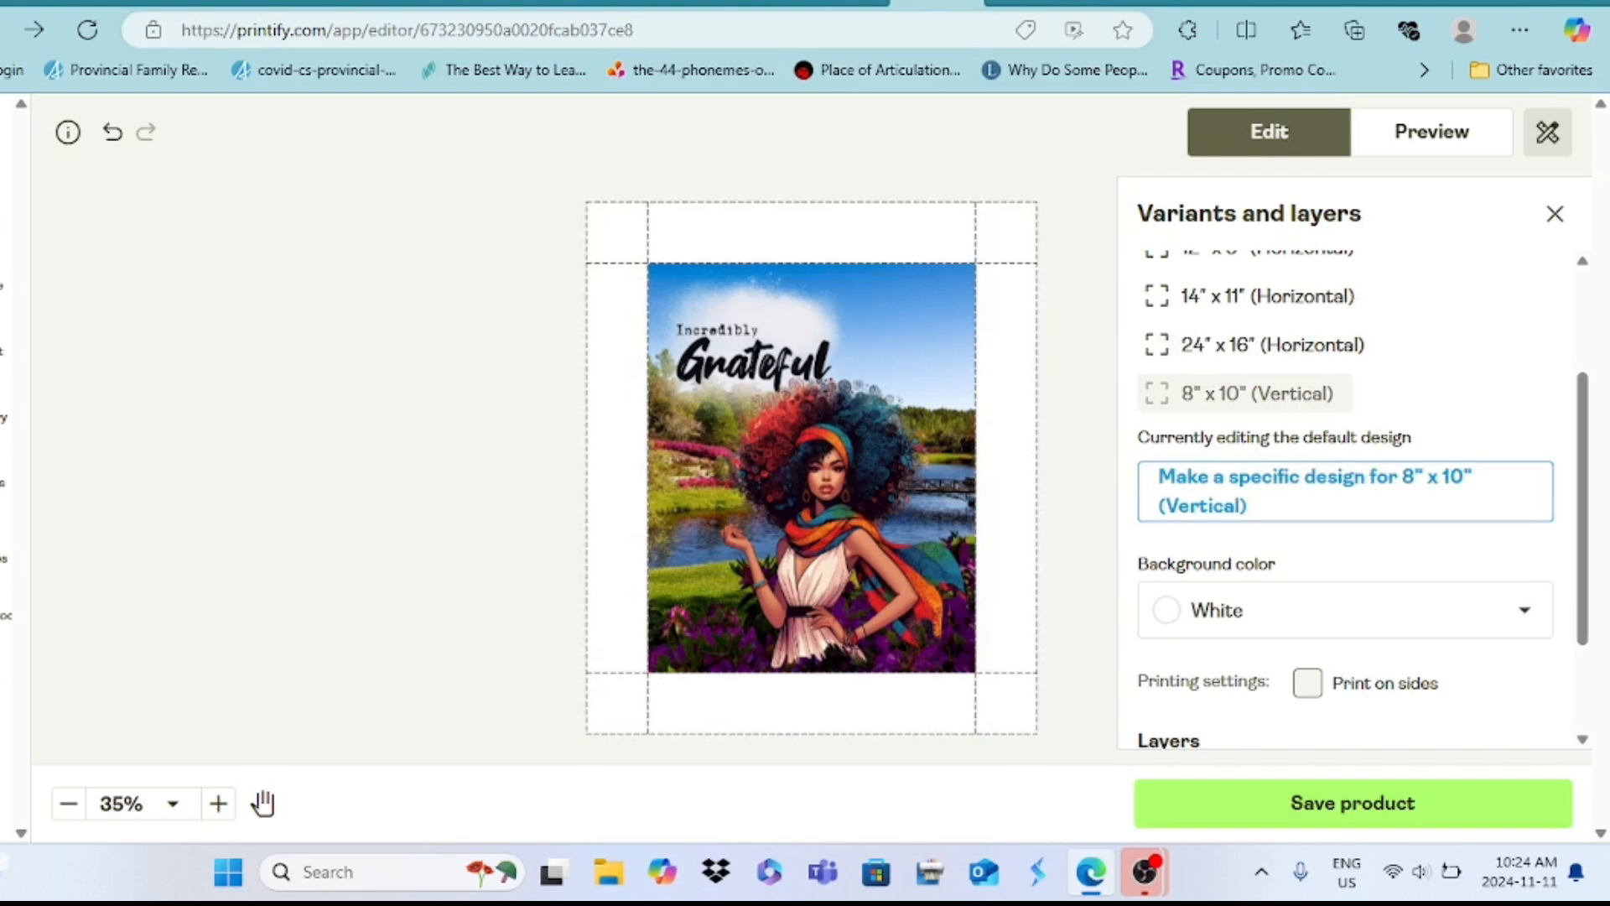
left_click(1524, 611)
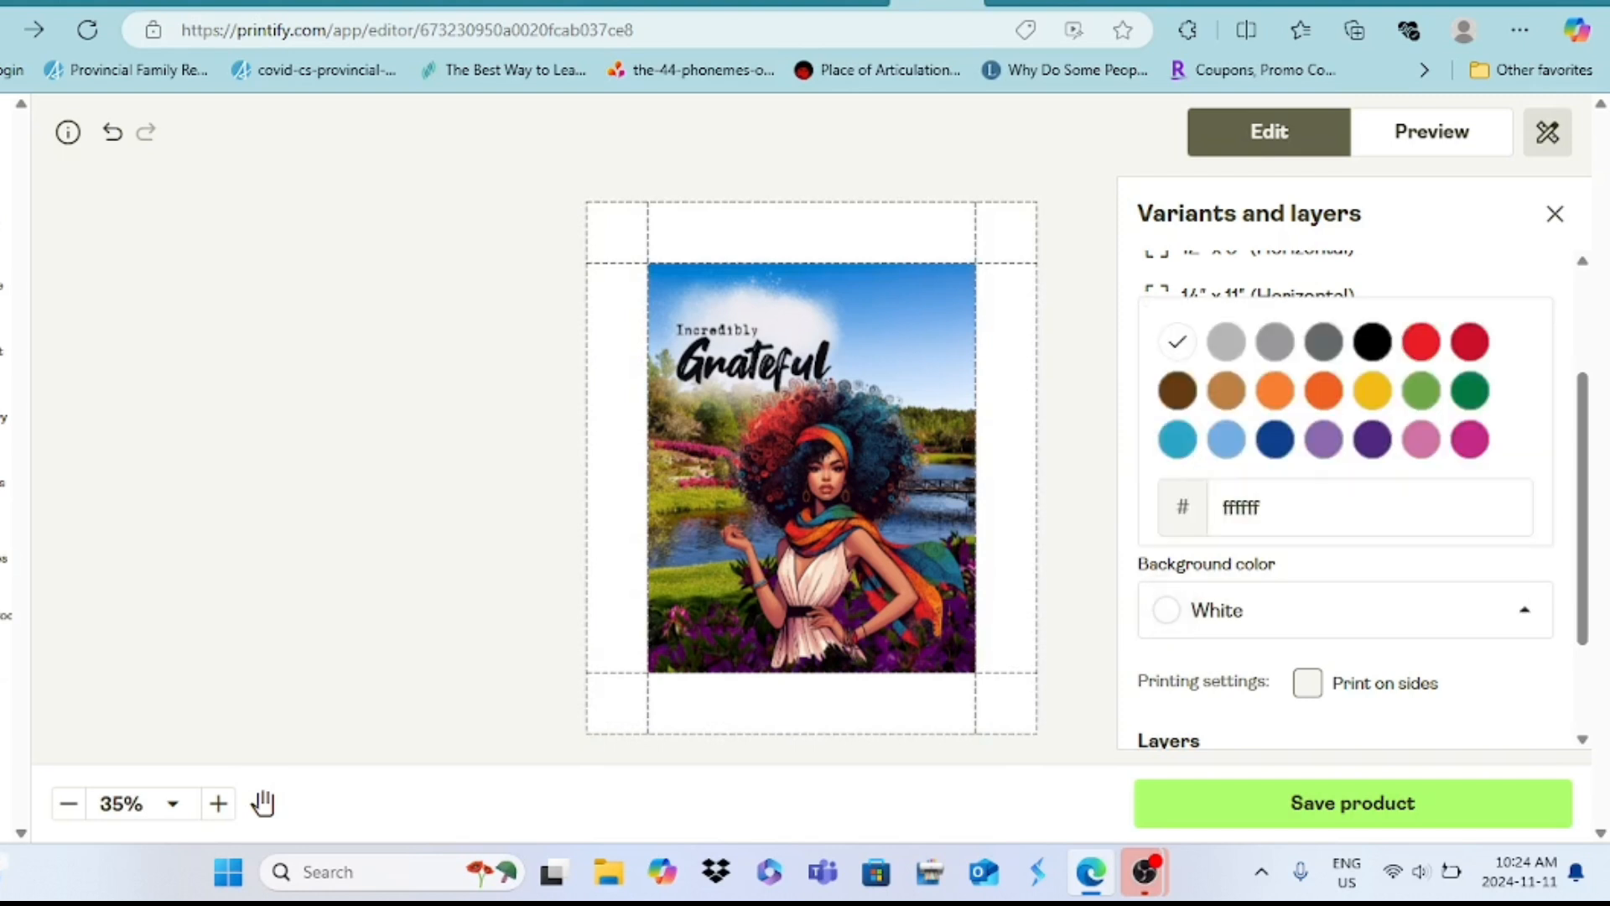
left_click(1177, 440)
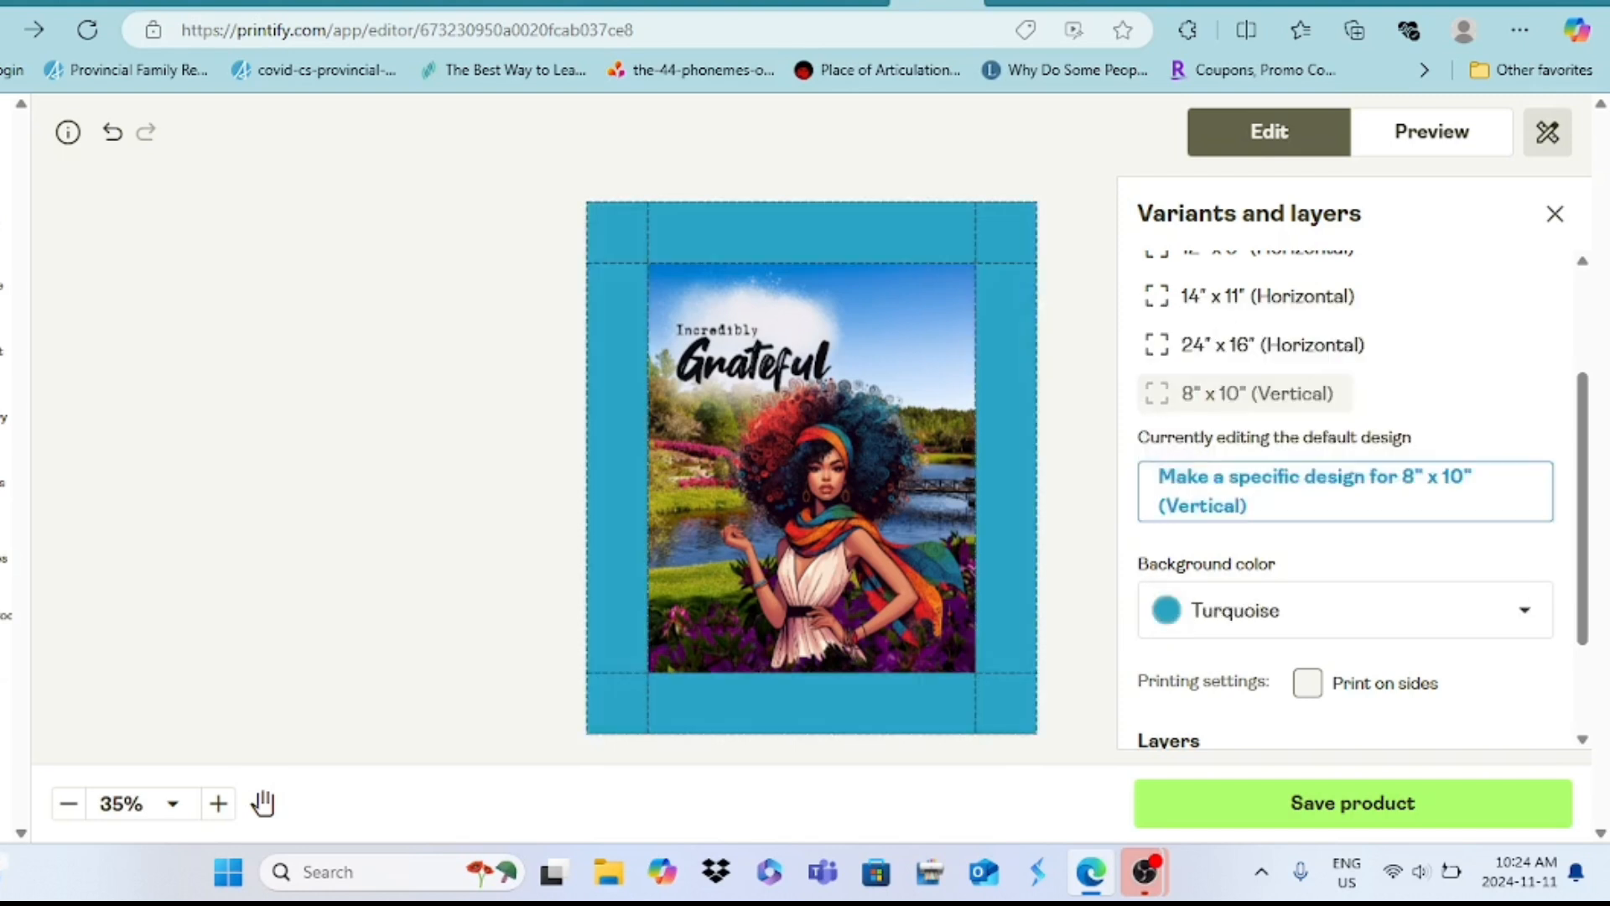
Step: Check the turquoise-sided canvas in the Front, Side and Context 1 mockups, return to the Side view, and save the product
left_click(1433, 131)
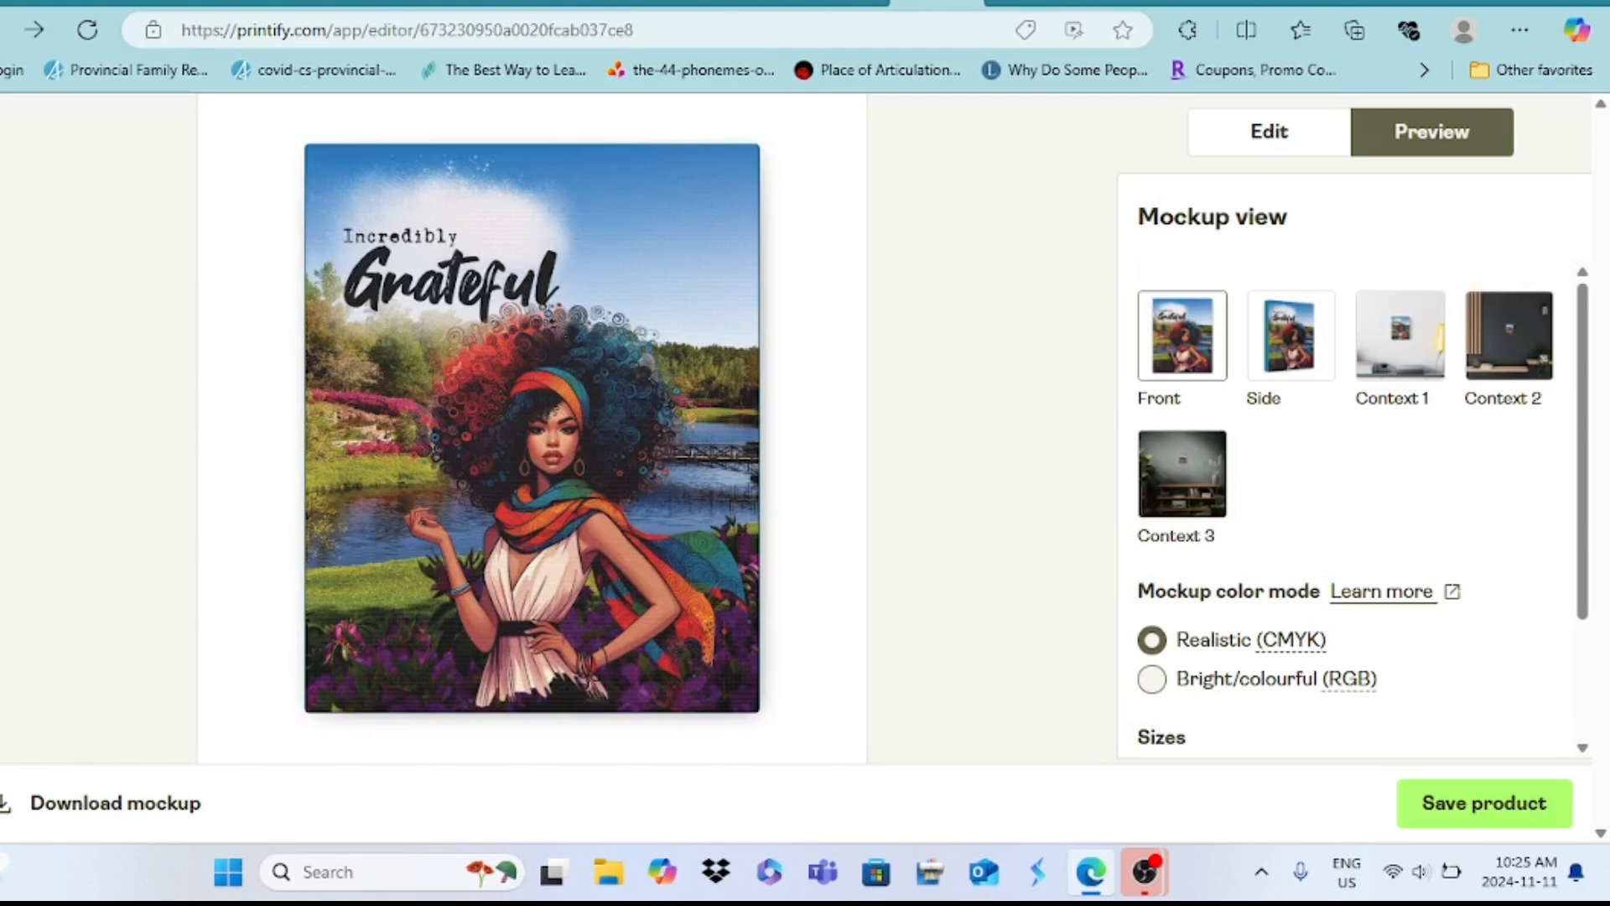
left_click(1292, 336)
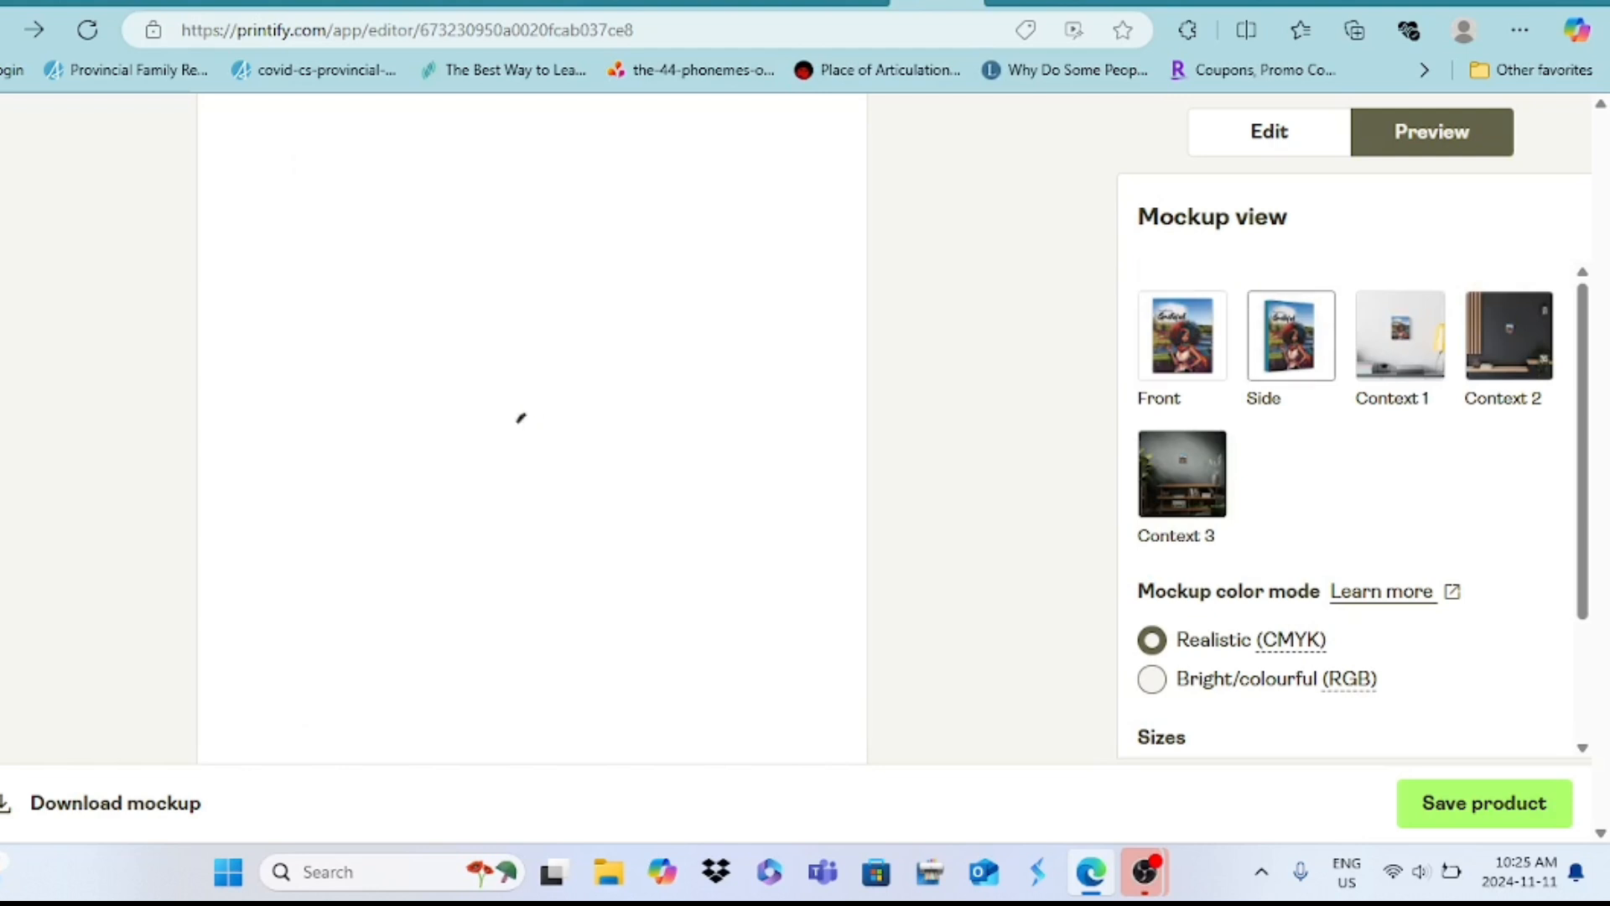
left_click(1183, 336)
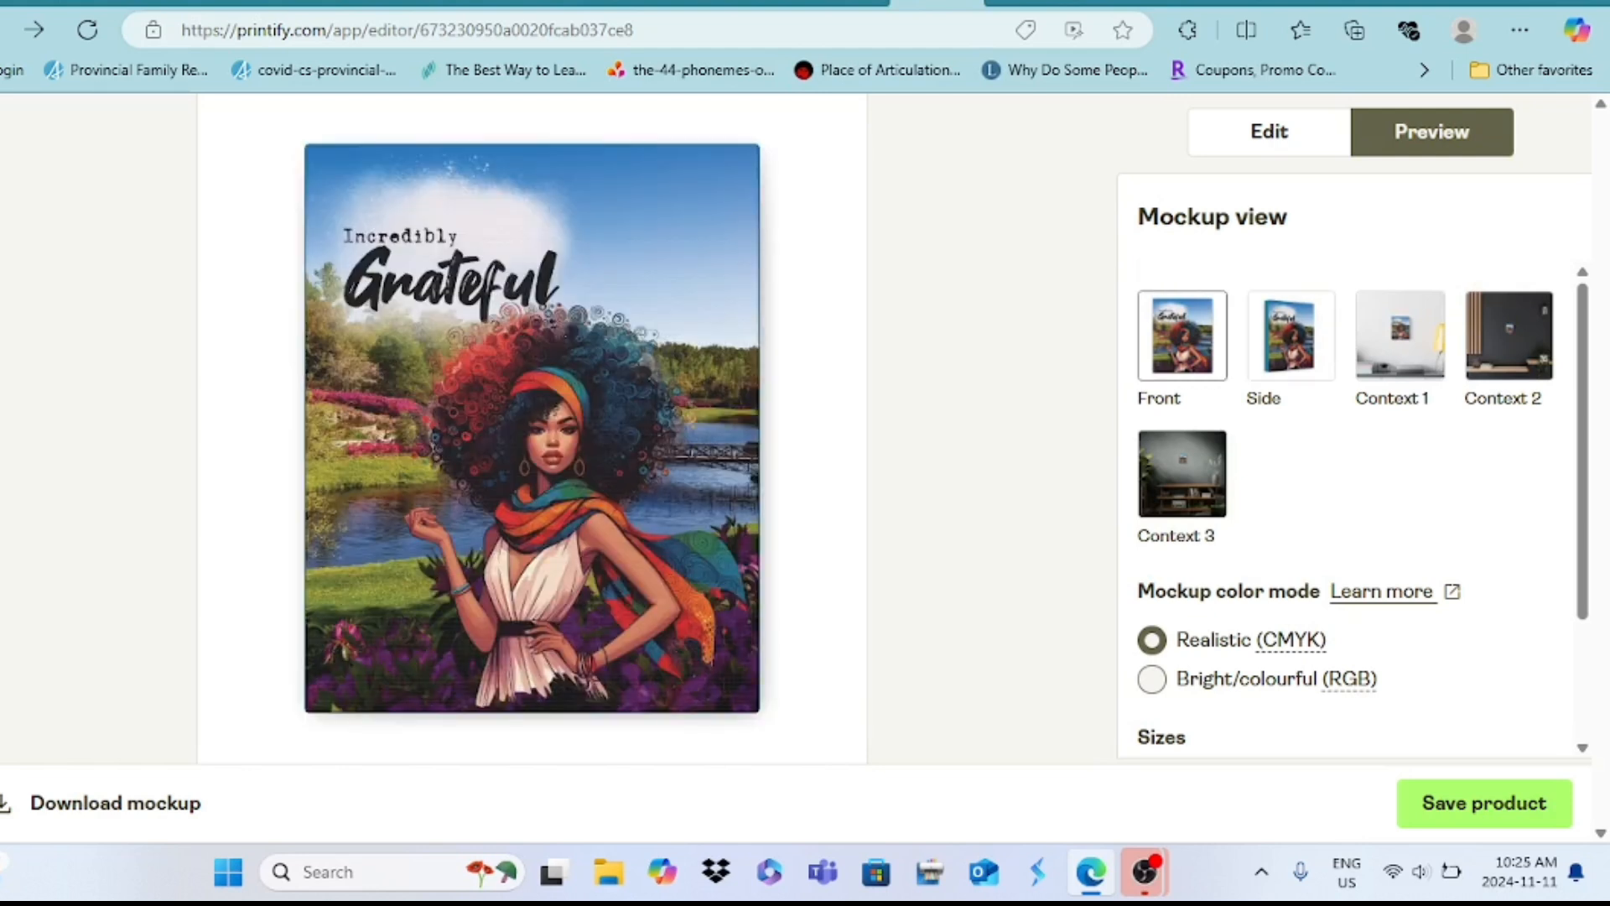
left_click(1292, 337)
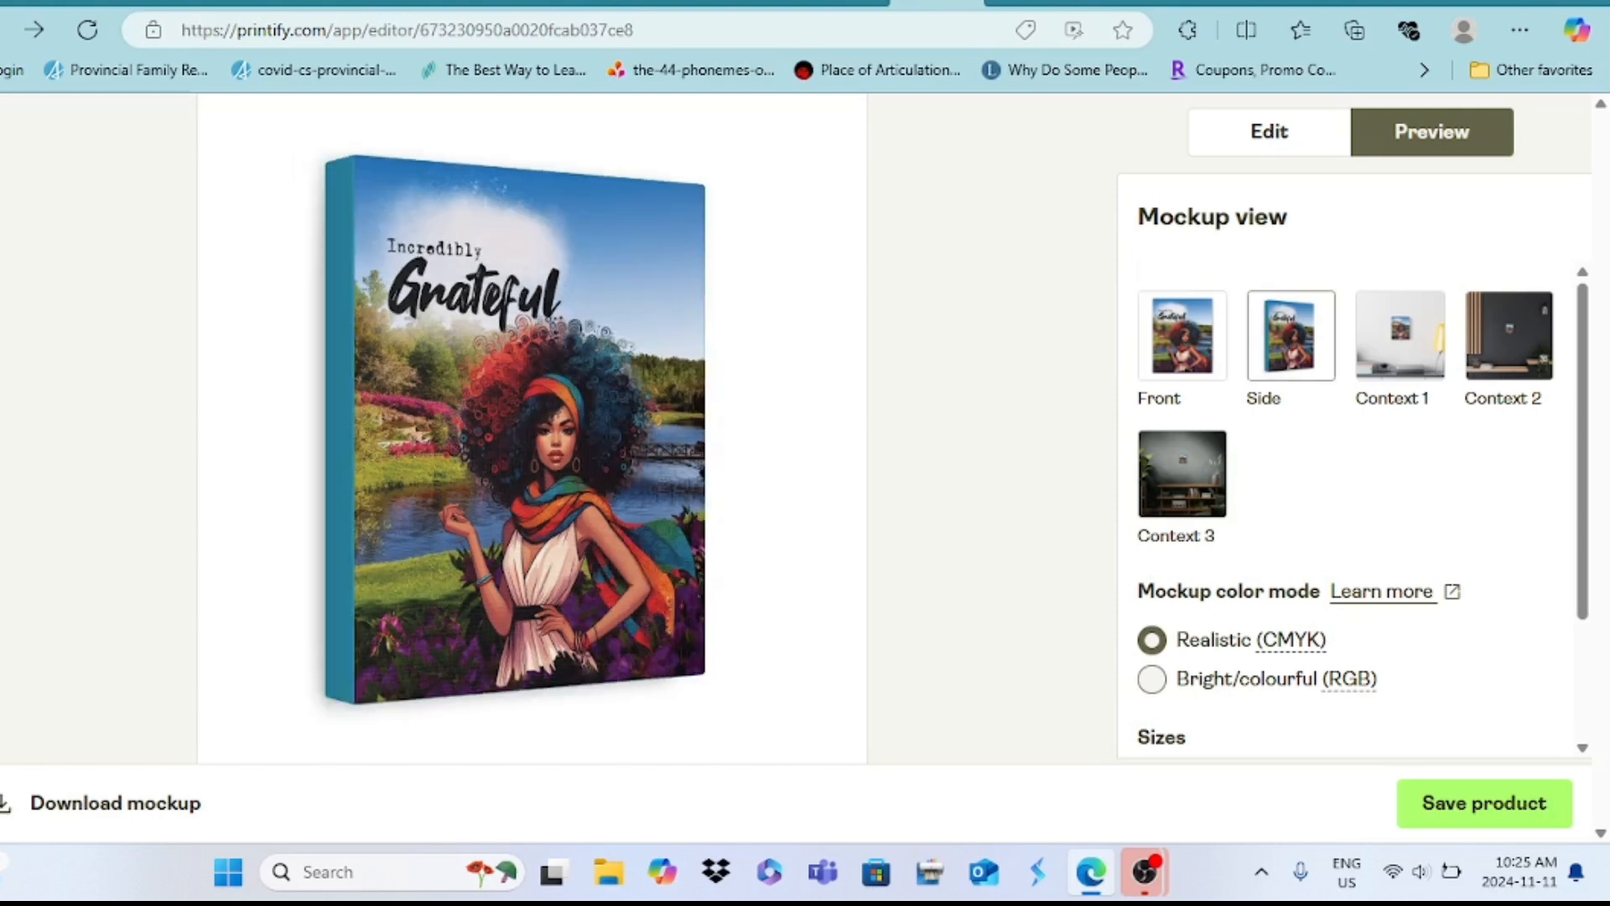
left_click(1400, 336)
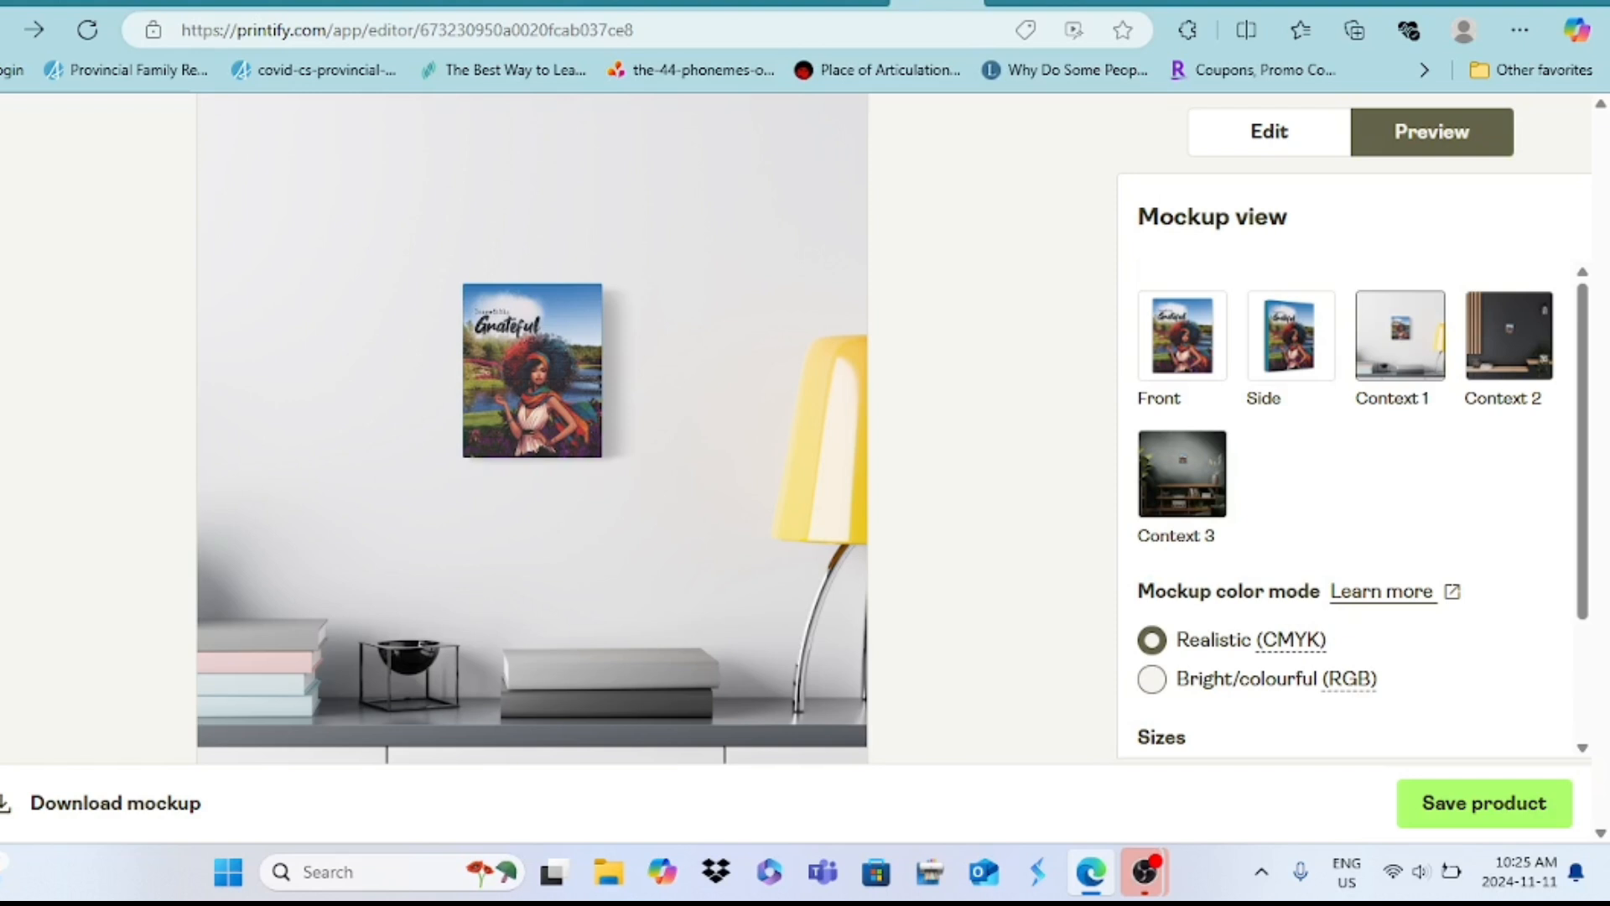
left_click(1291, 336)
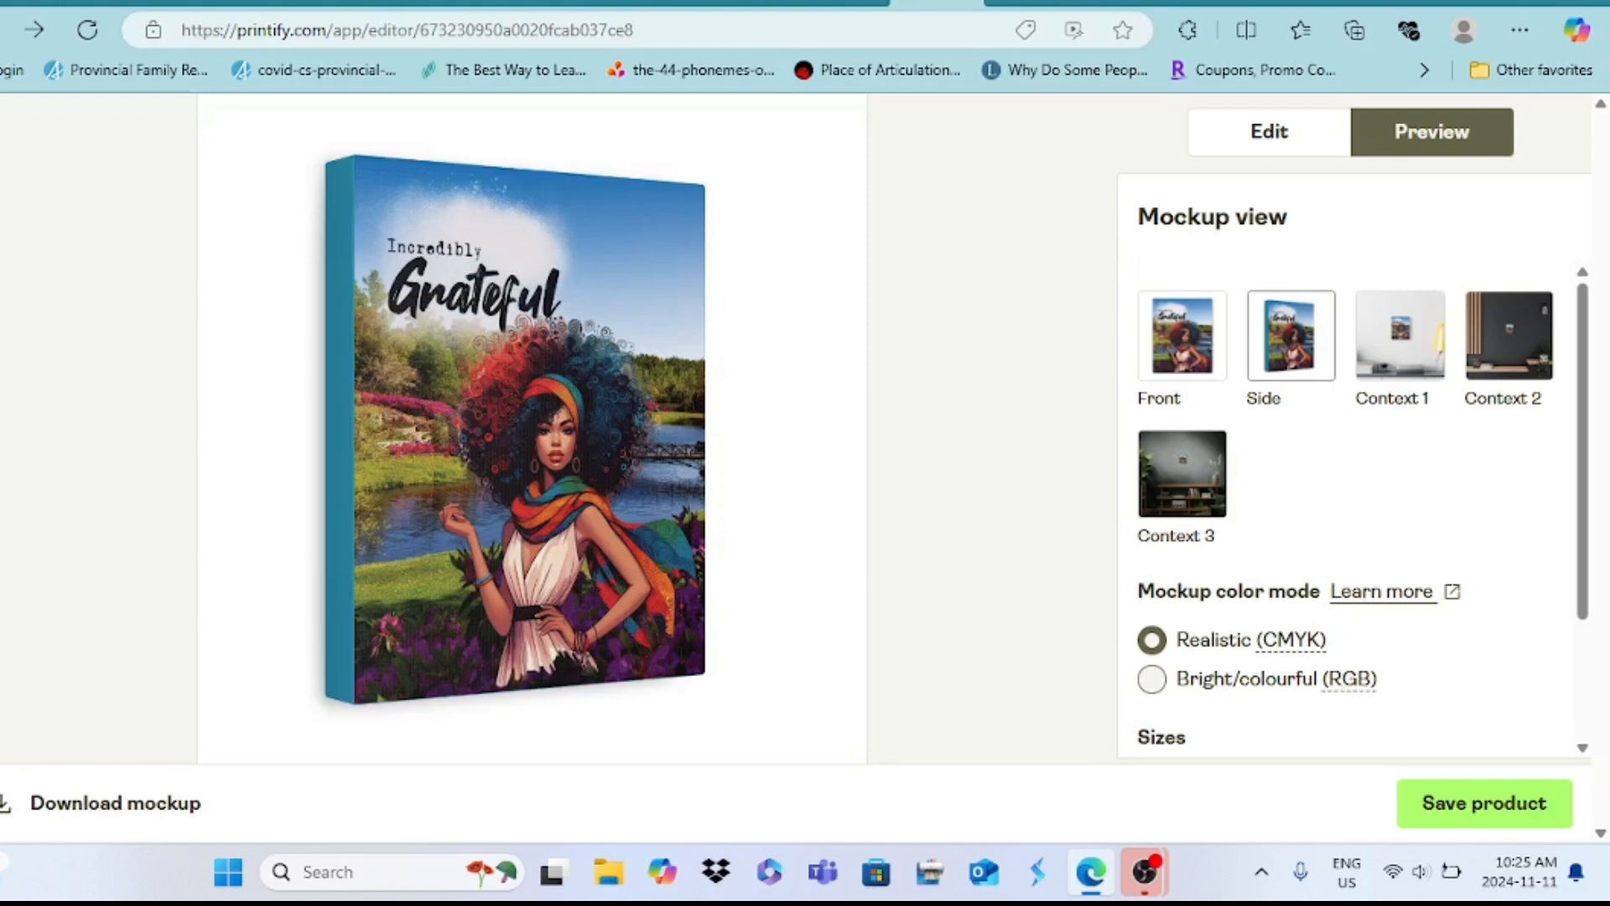
left_click(1484, 804)
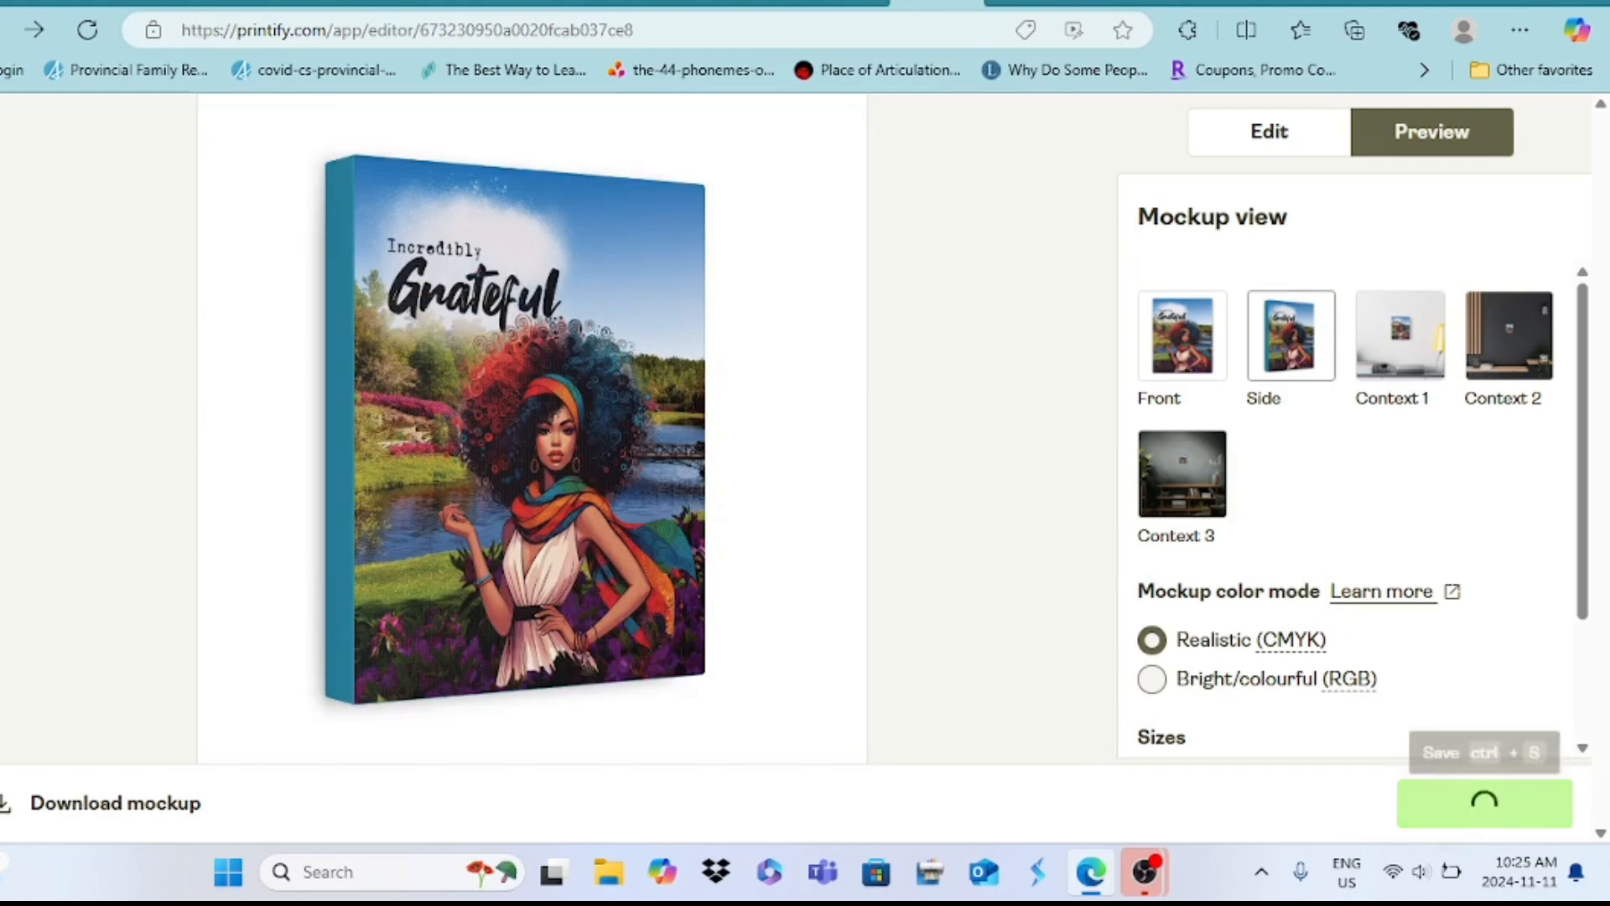